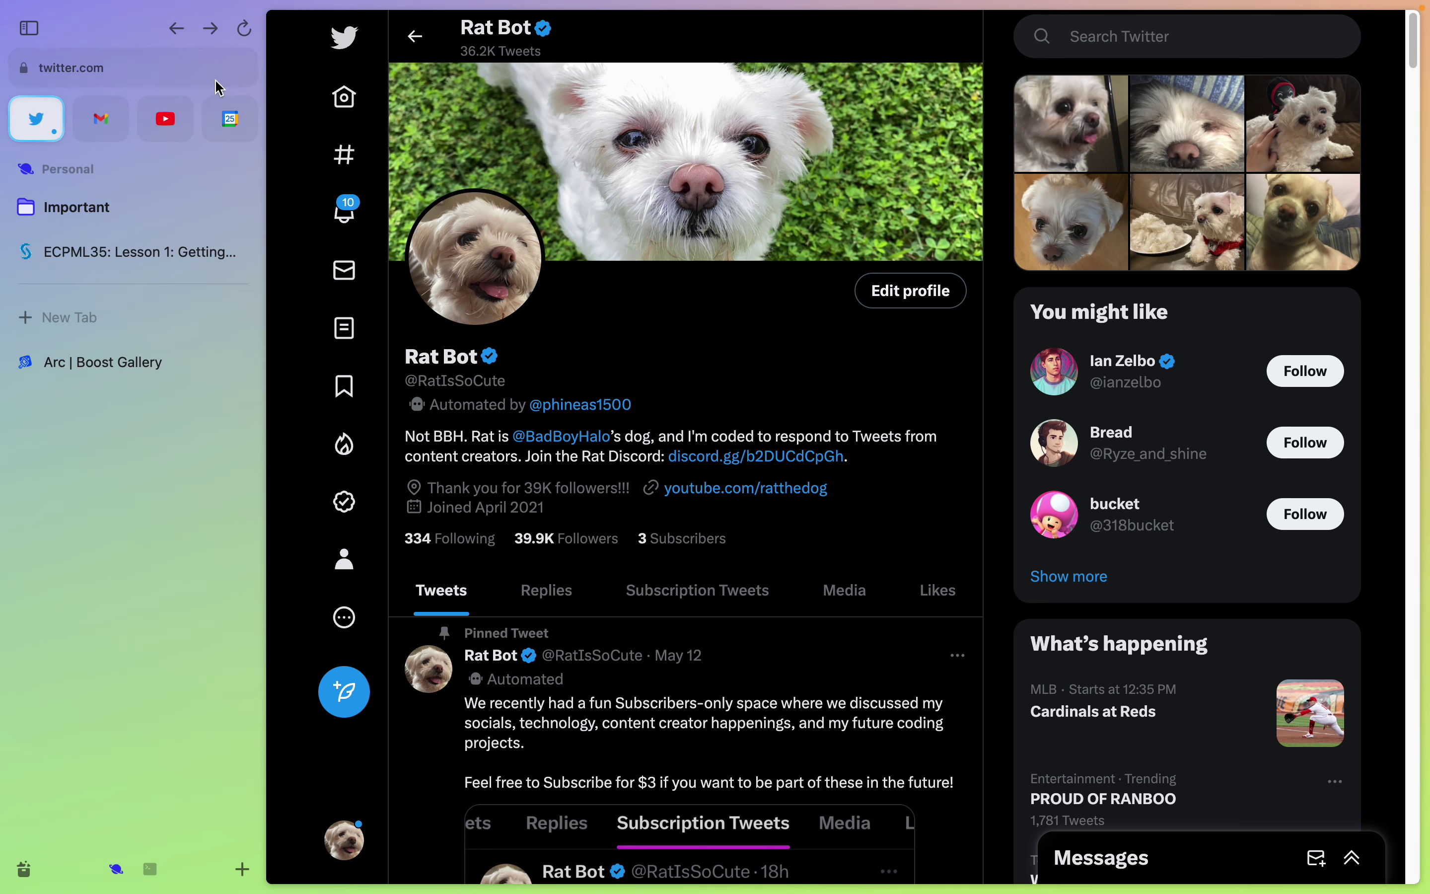
Step: Open the Boost Gallery and browse its Trending boosts, then scroll back to the top
left_click(98, 361)
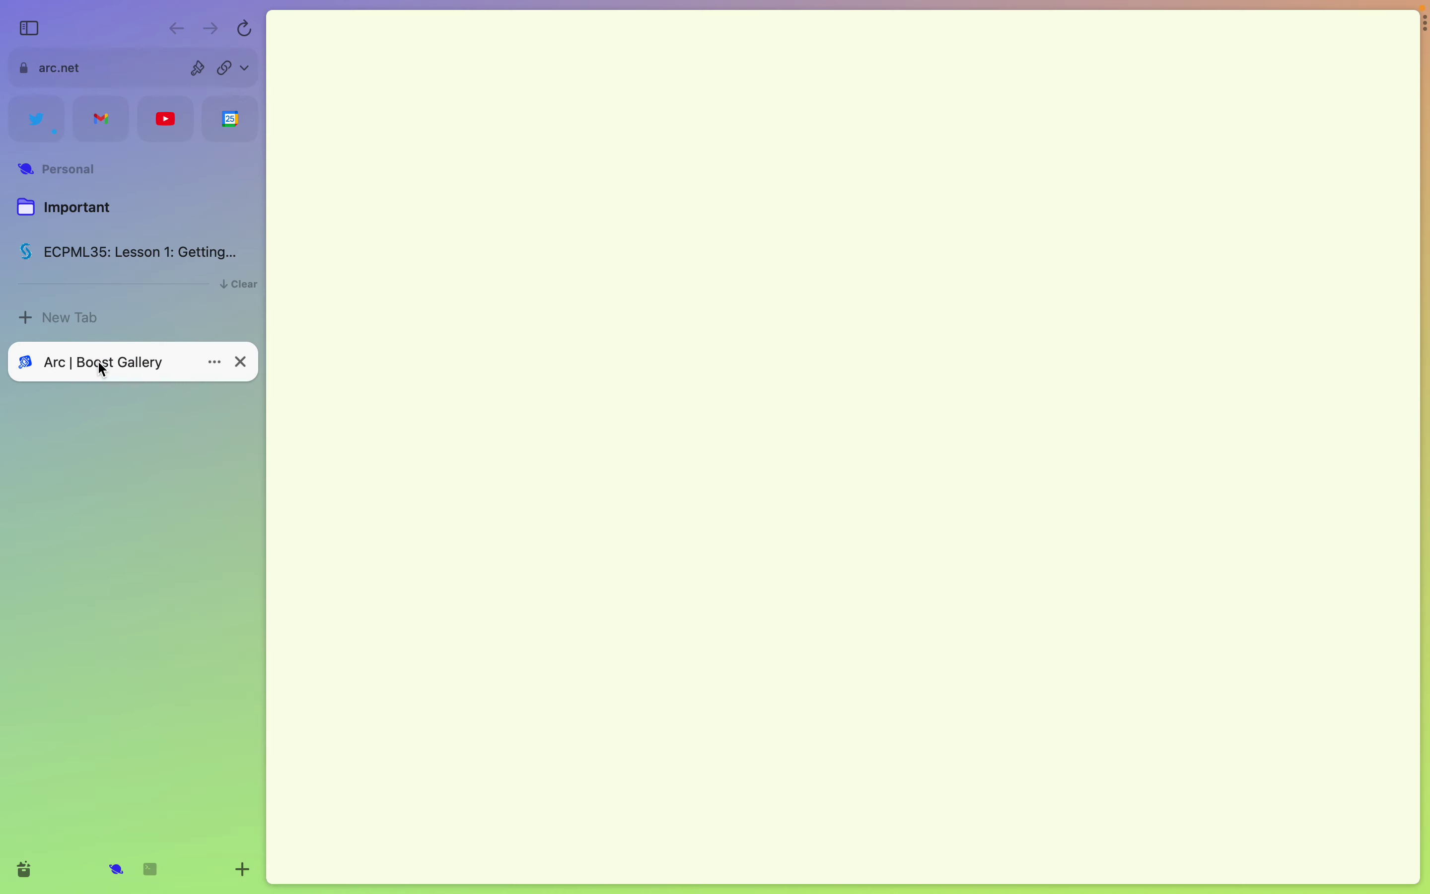
scroll(728, 453, "down", 1)
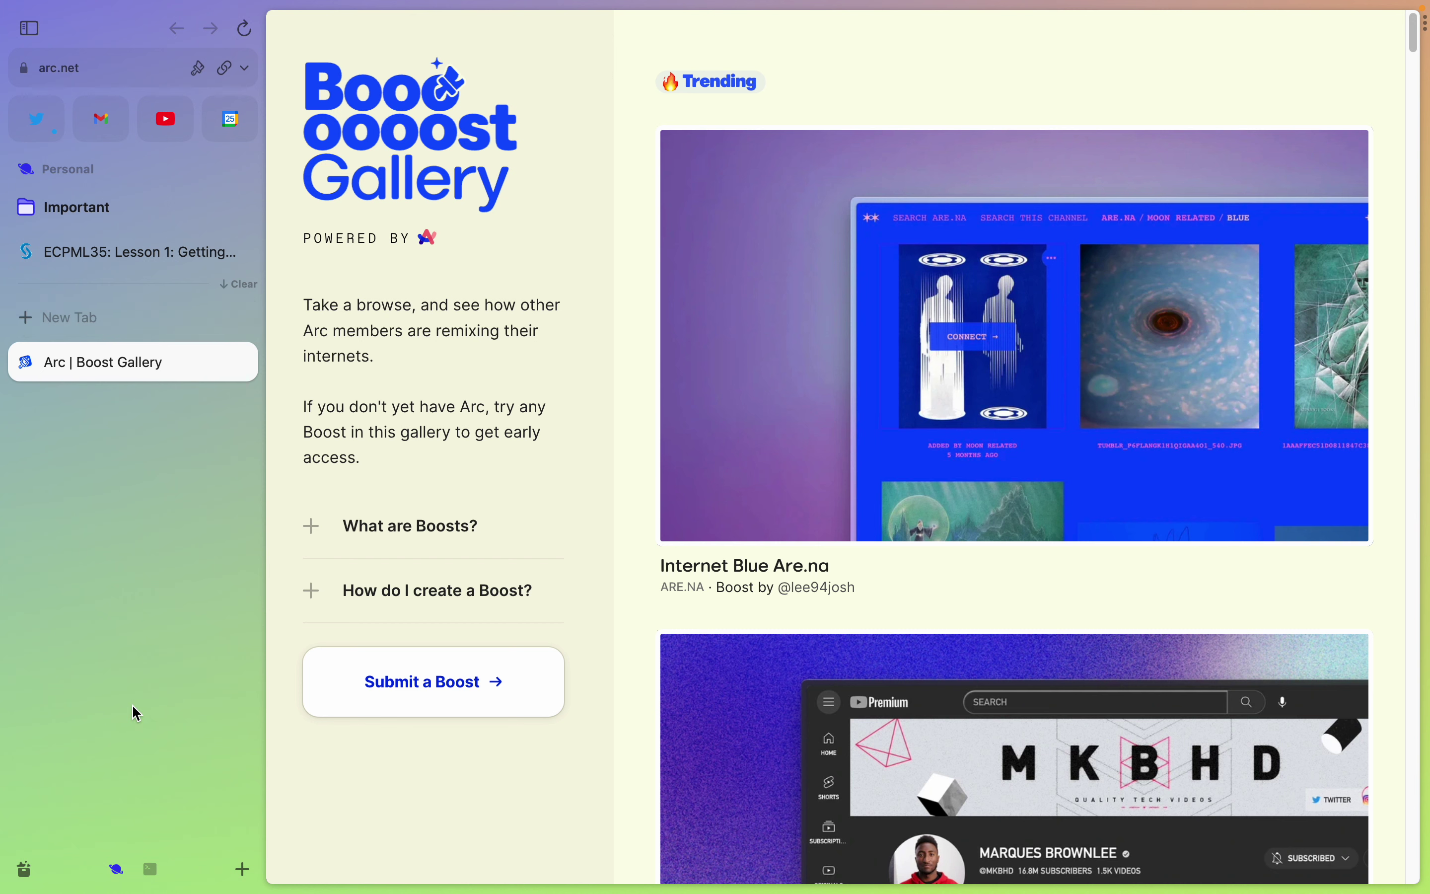
scroll(135, 710, "right", 5)
scroll(135, 709, "left", 5)
scroll(134, 709, "right", 5)
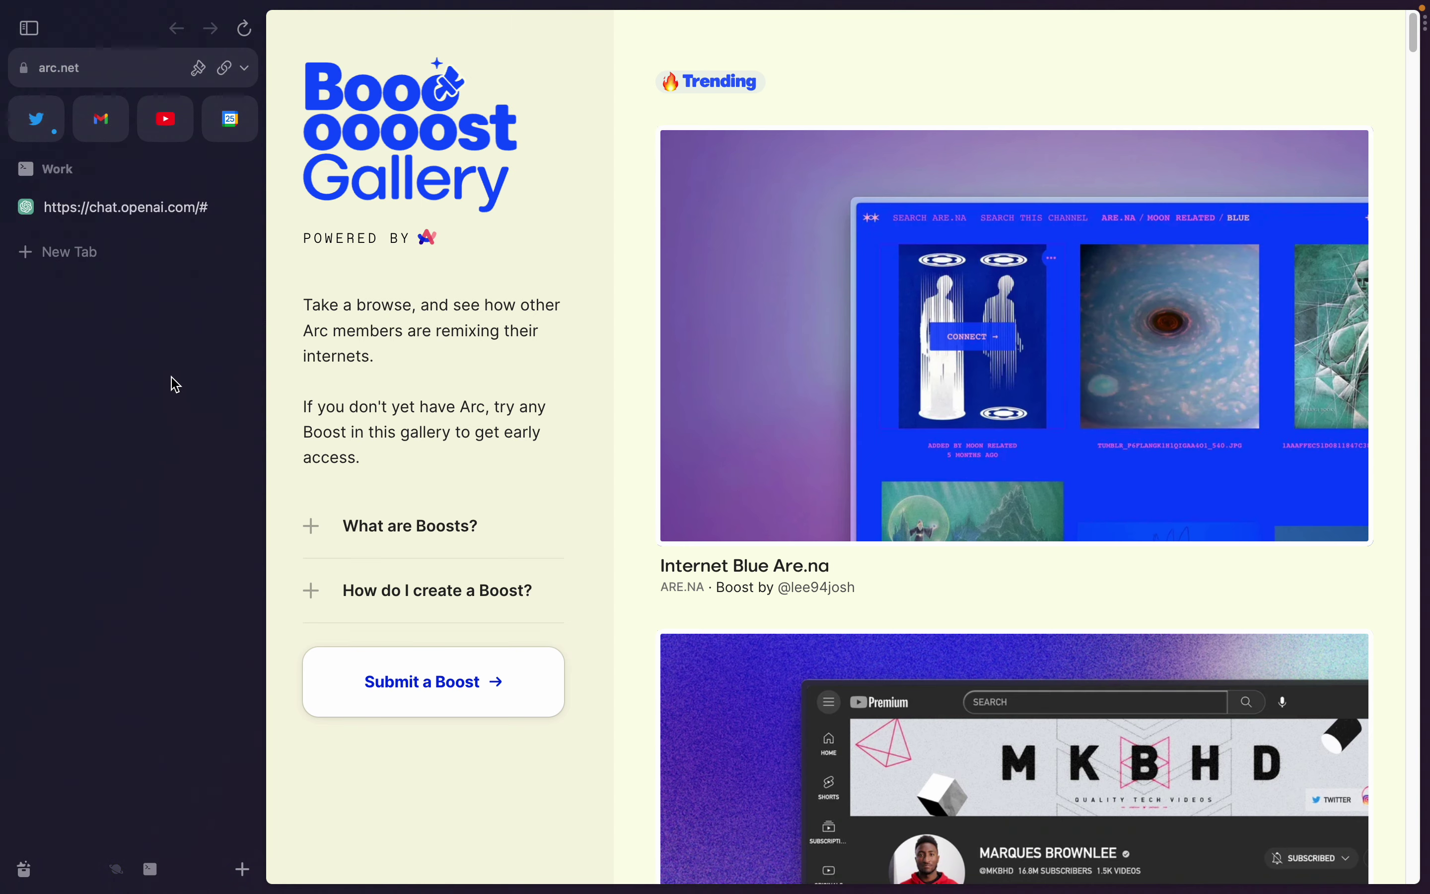
scroll(136, 591, "left", 5)
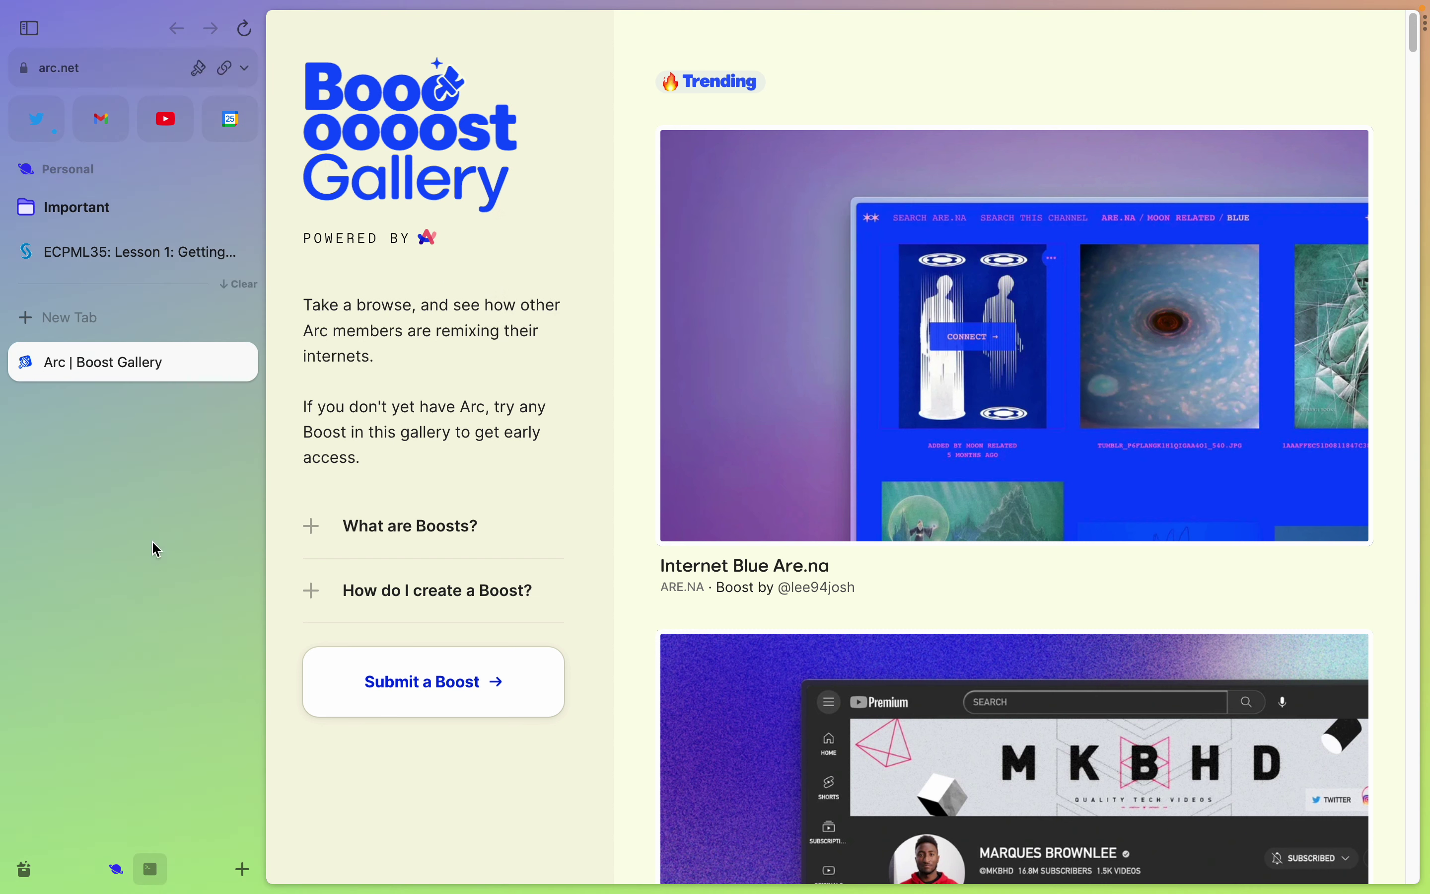
scroll(750, 434, "down", 20)
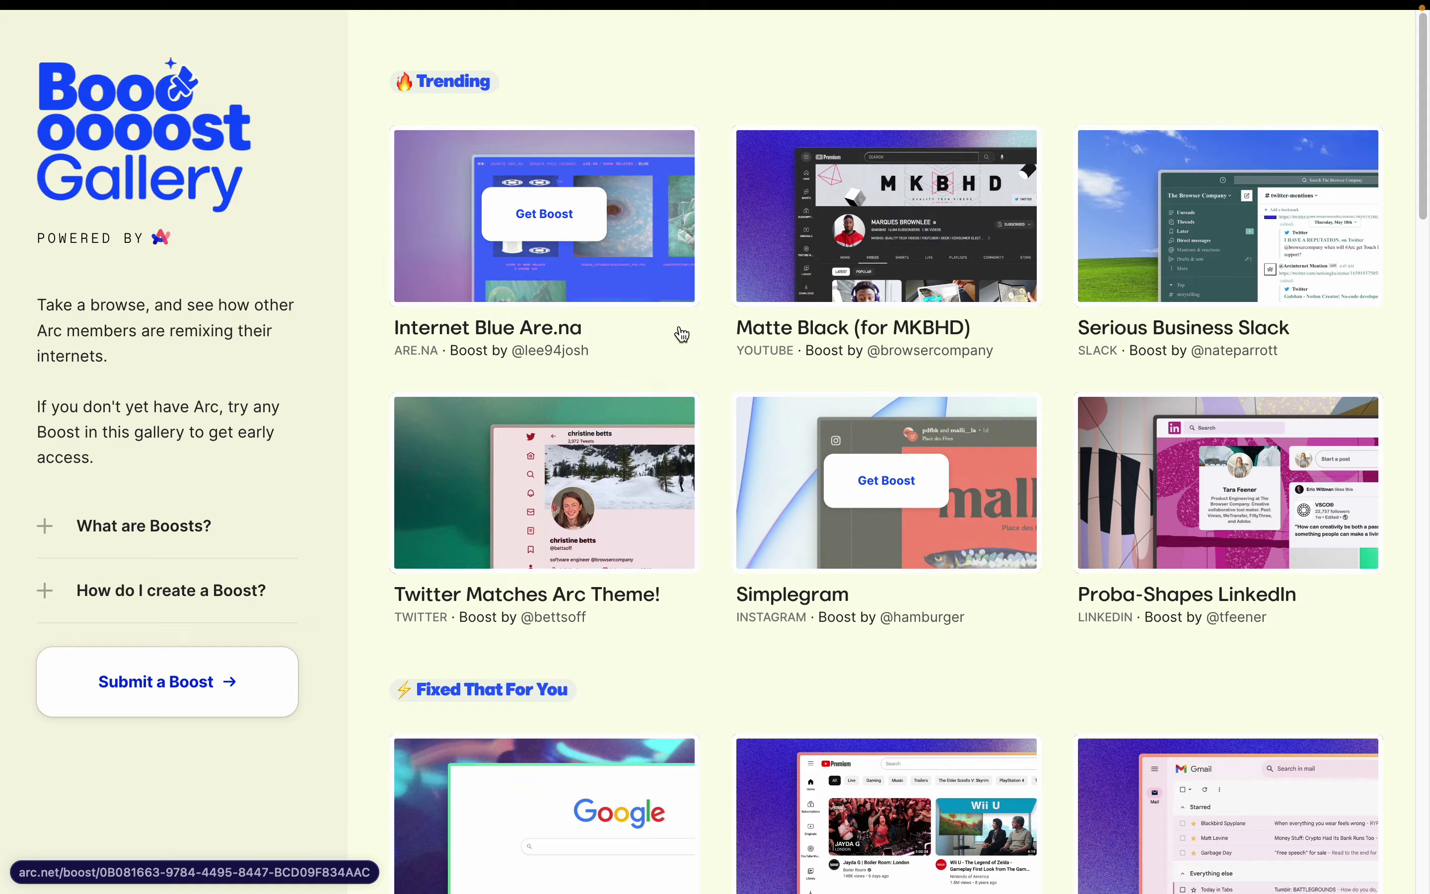
scroll(1081, 490, "down", 20)
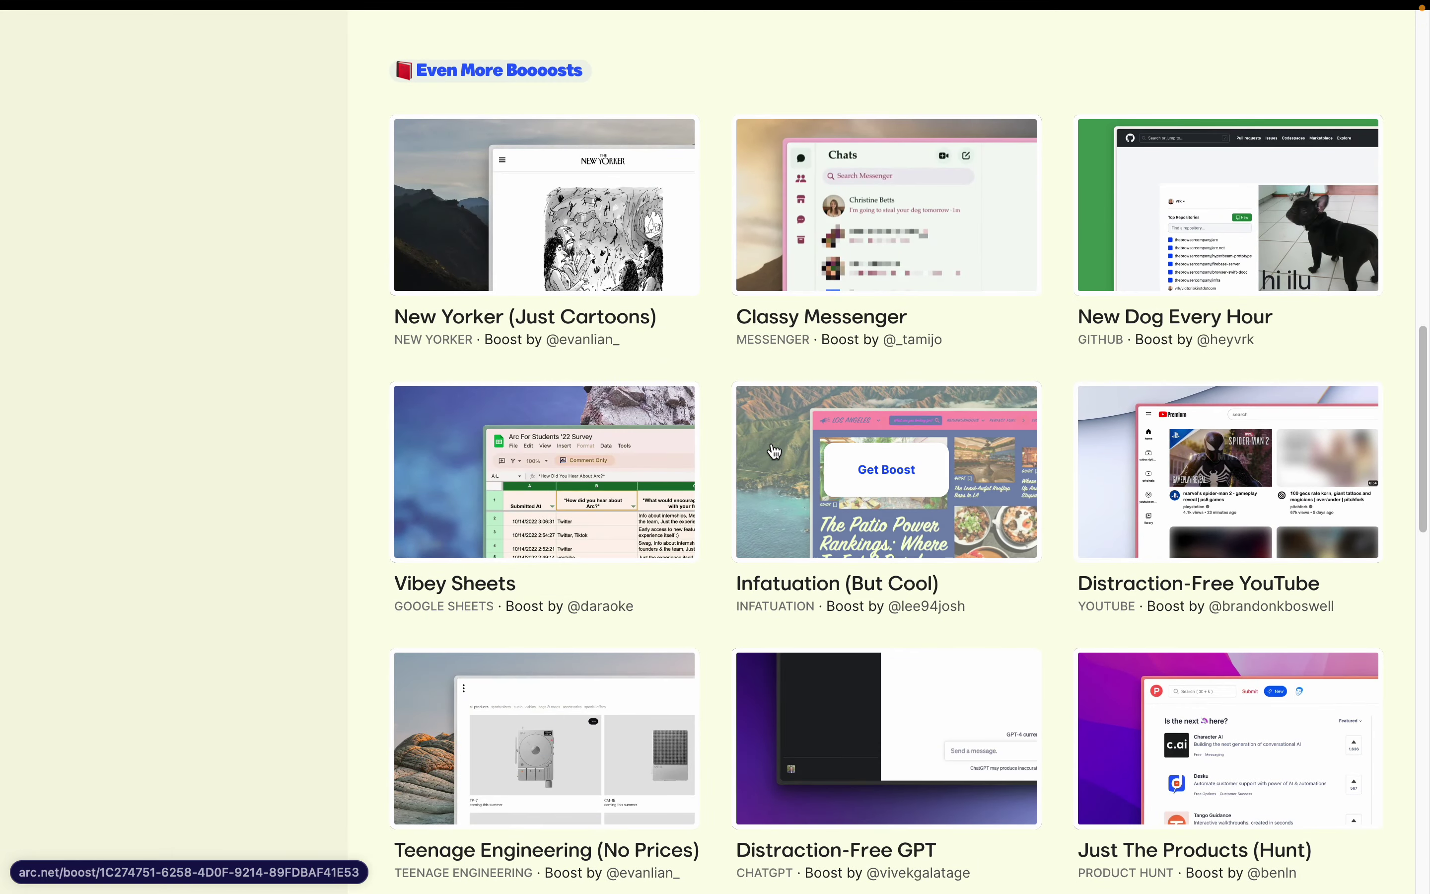
scroll(1051, 354, "down", 10)
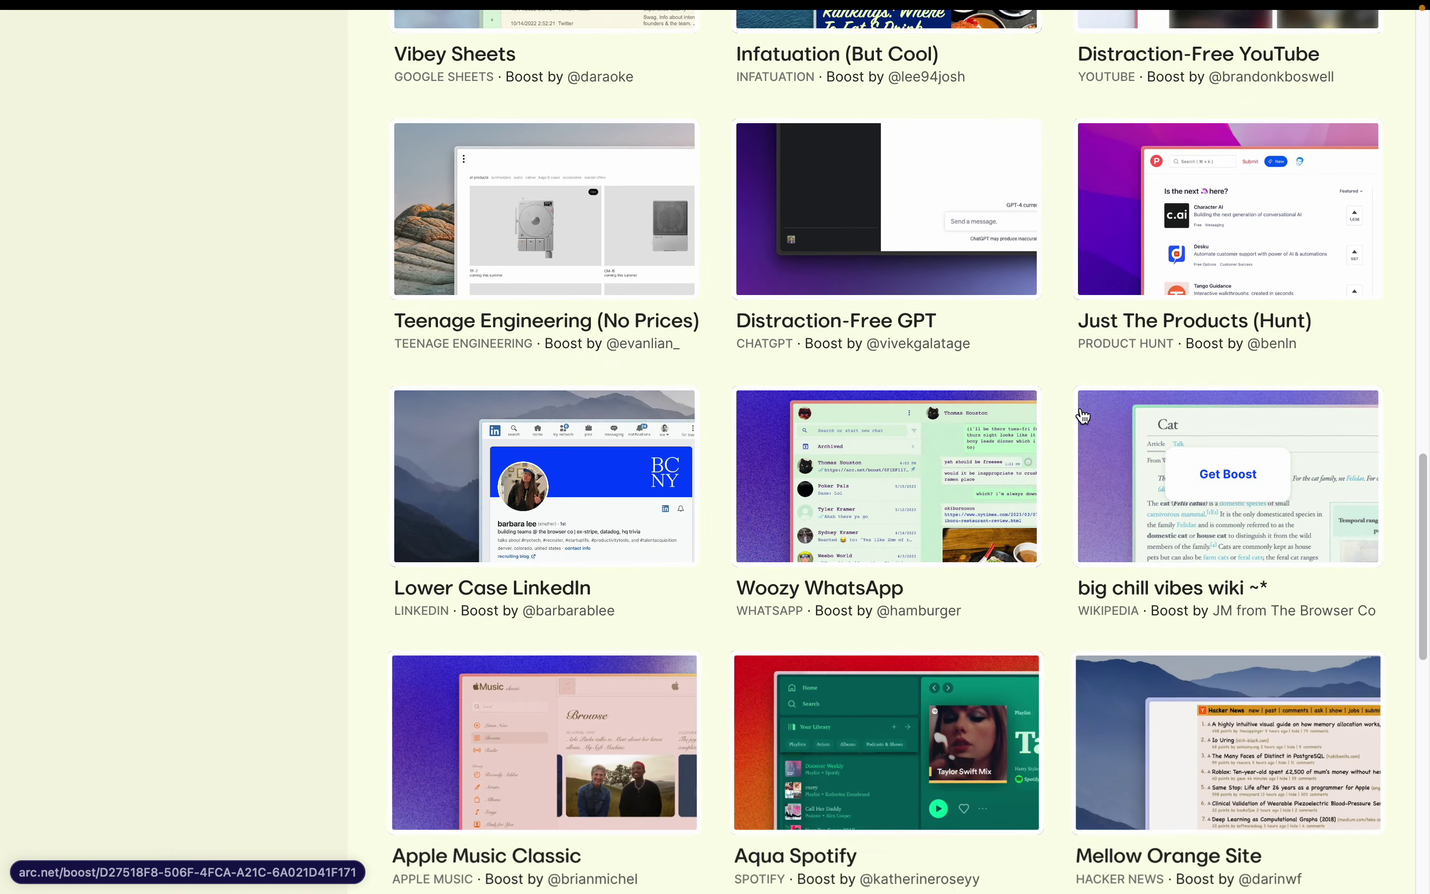
scroll(1054, 363, "up", 20)
scroll(1053, 357, "up", 5)
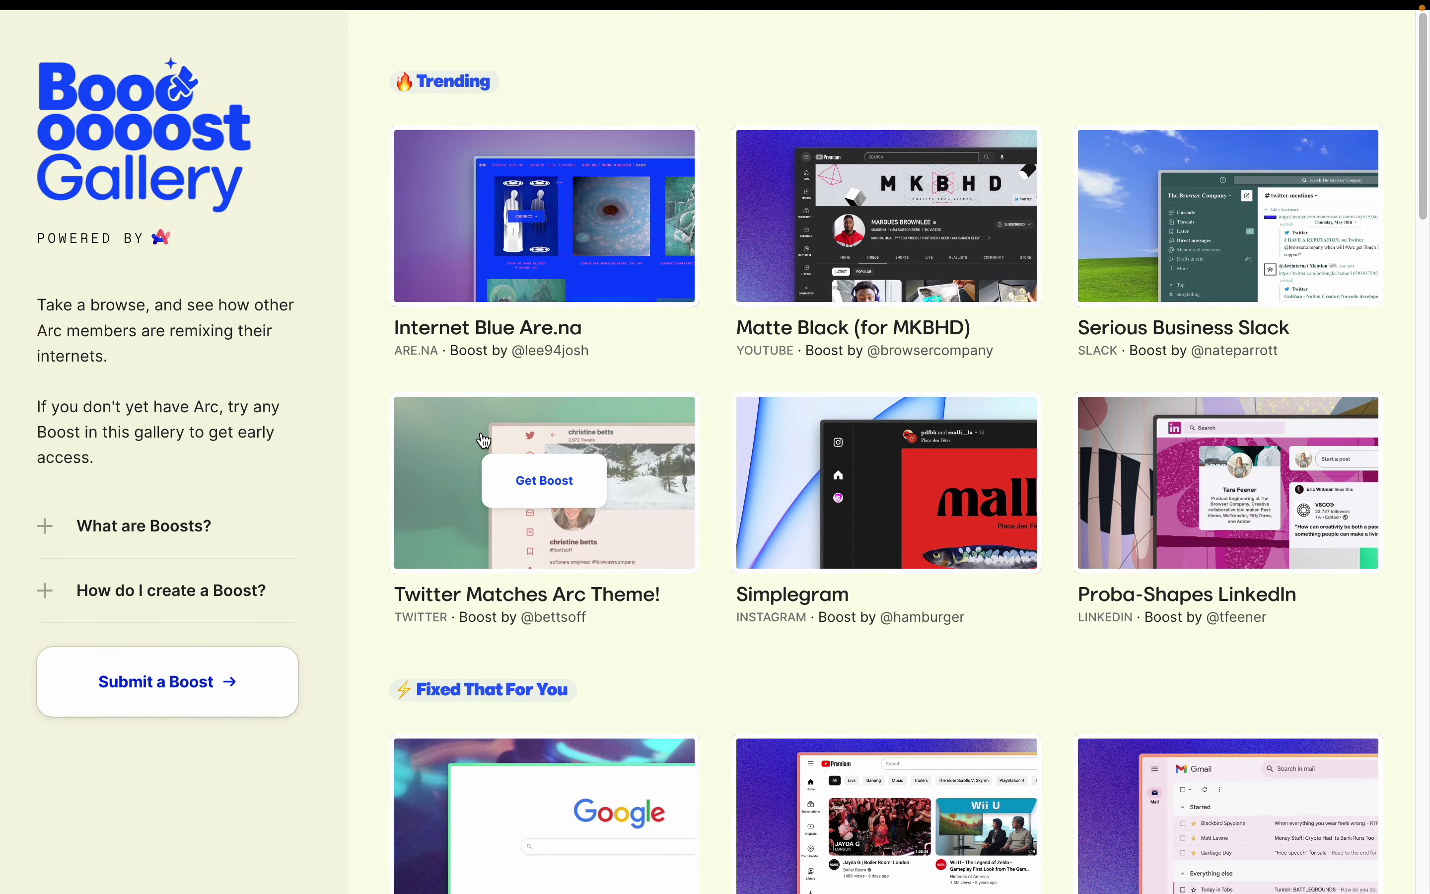
Step: Re-dock the Personal space sidebar and switch to the Rat Bot Twitter profile
mouse_move(3, 473)
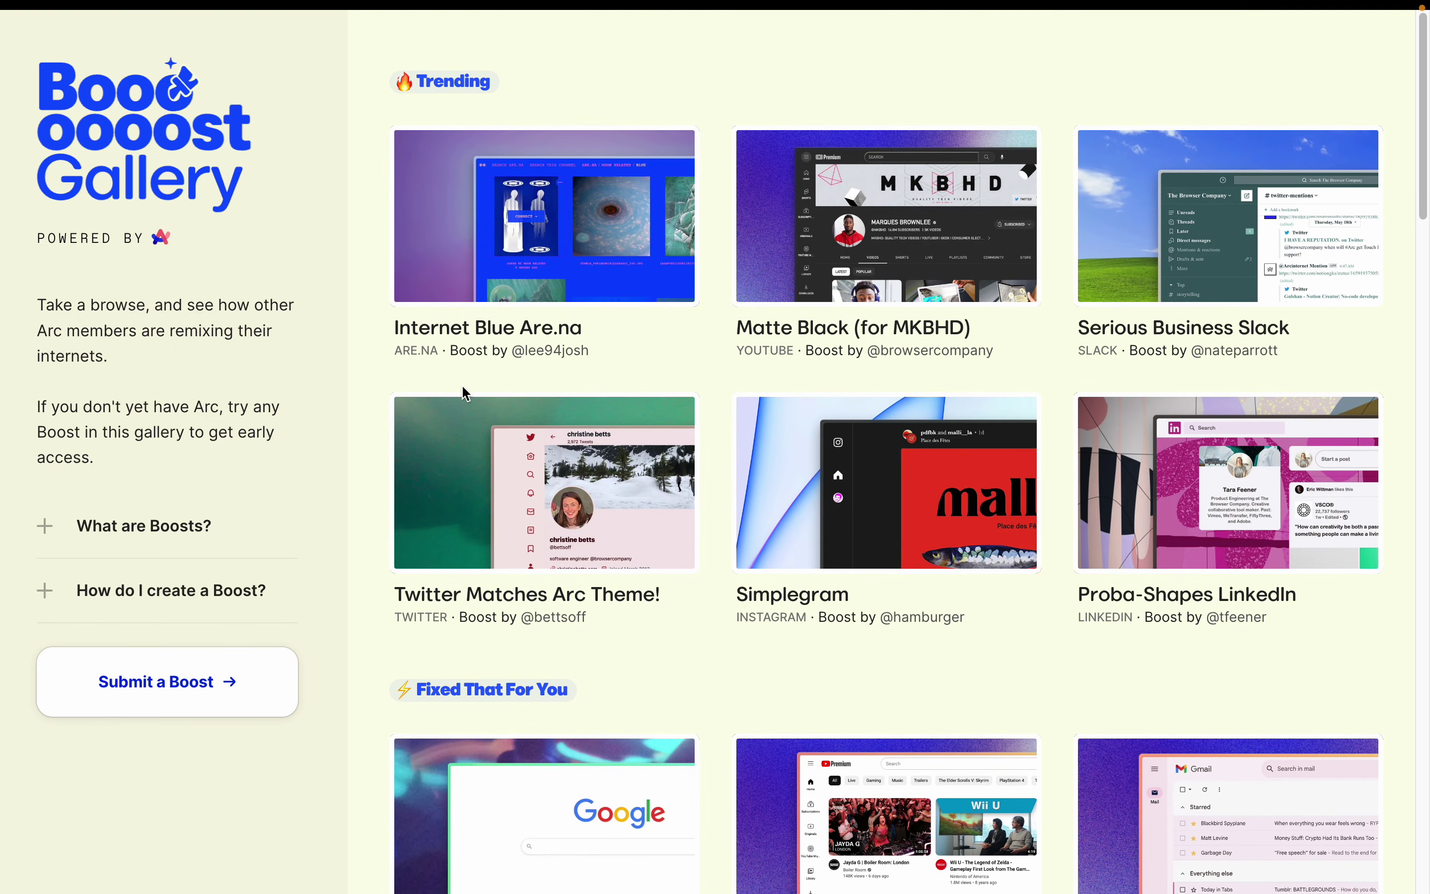
key("super+s")
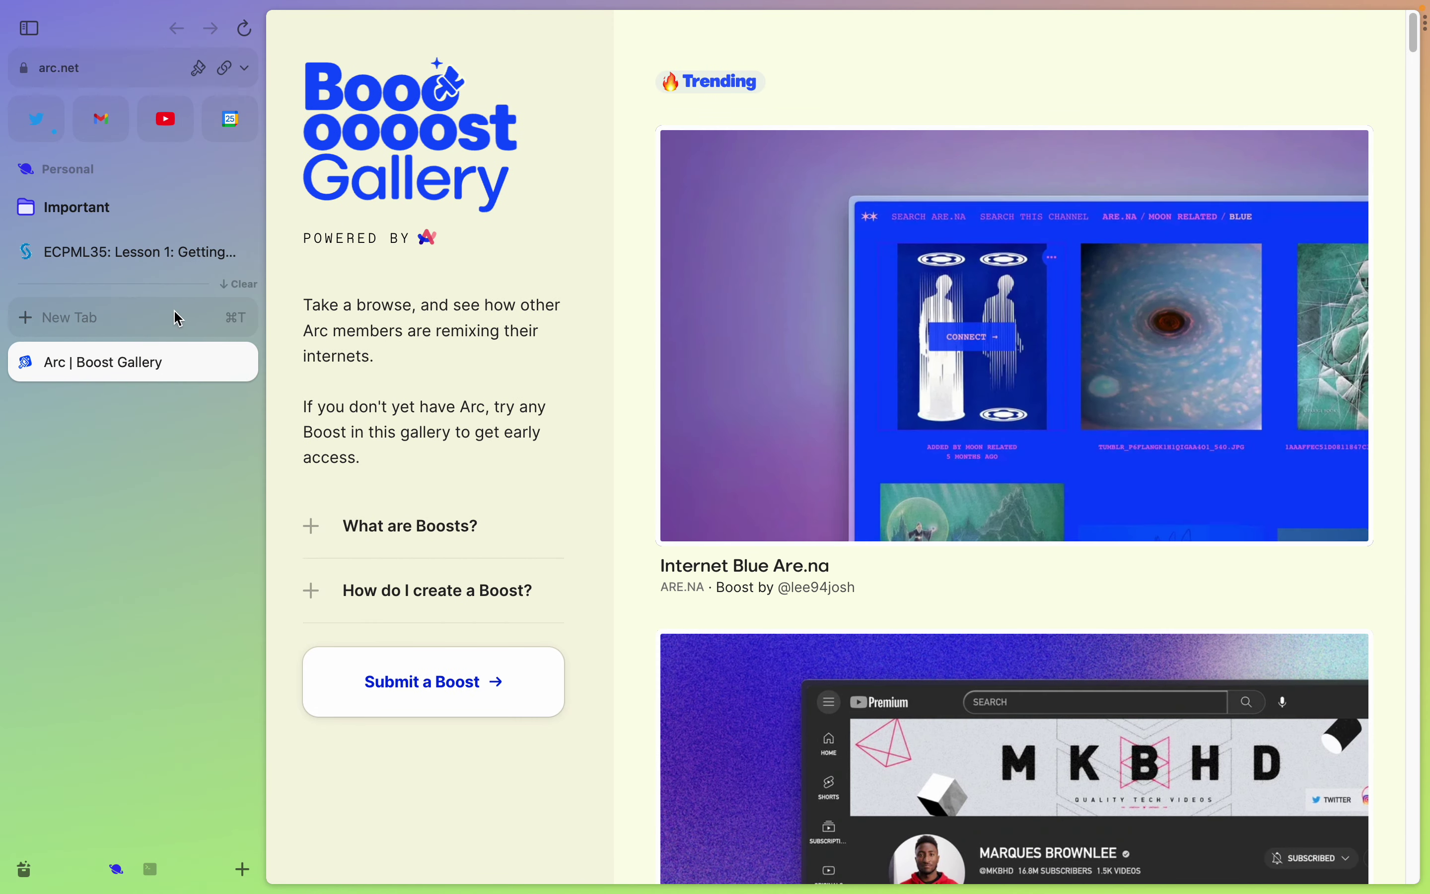
left_click(37, 119)
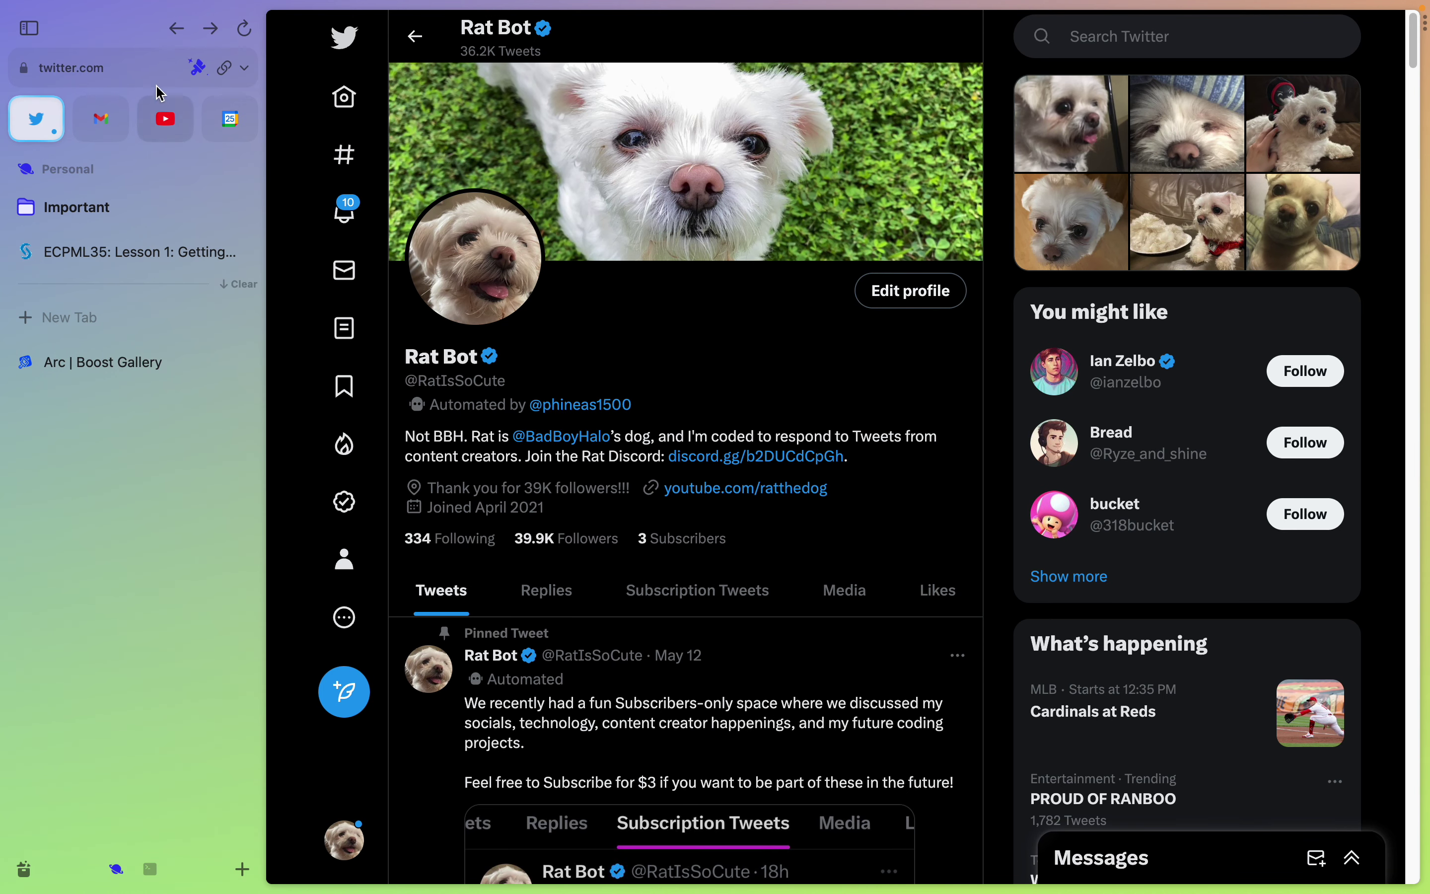
Step: Create My Boost for twitter.com and recolour the page near-black with green accents
left_click(195, 68)
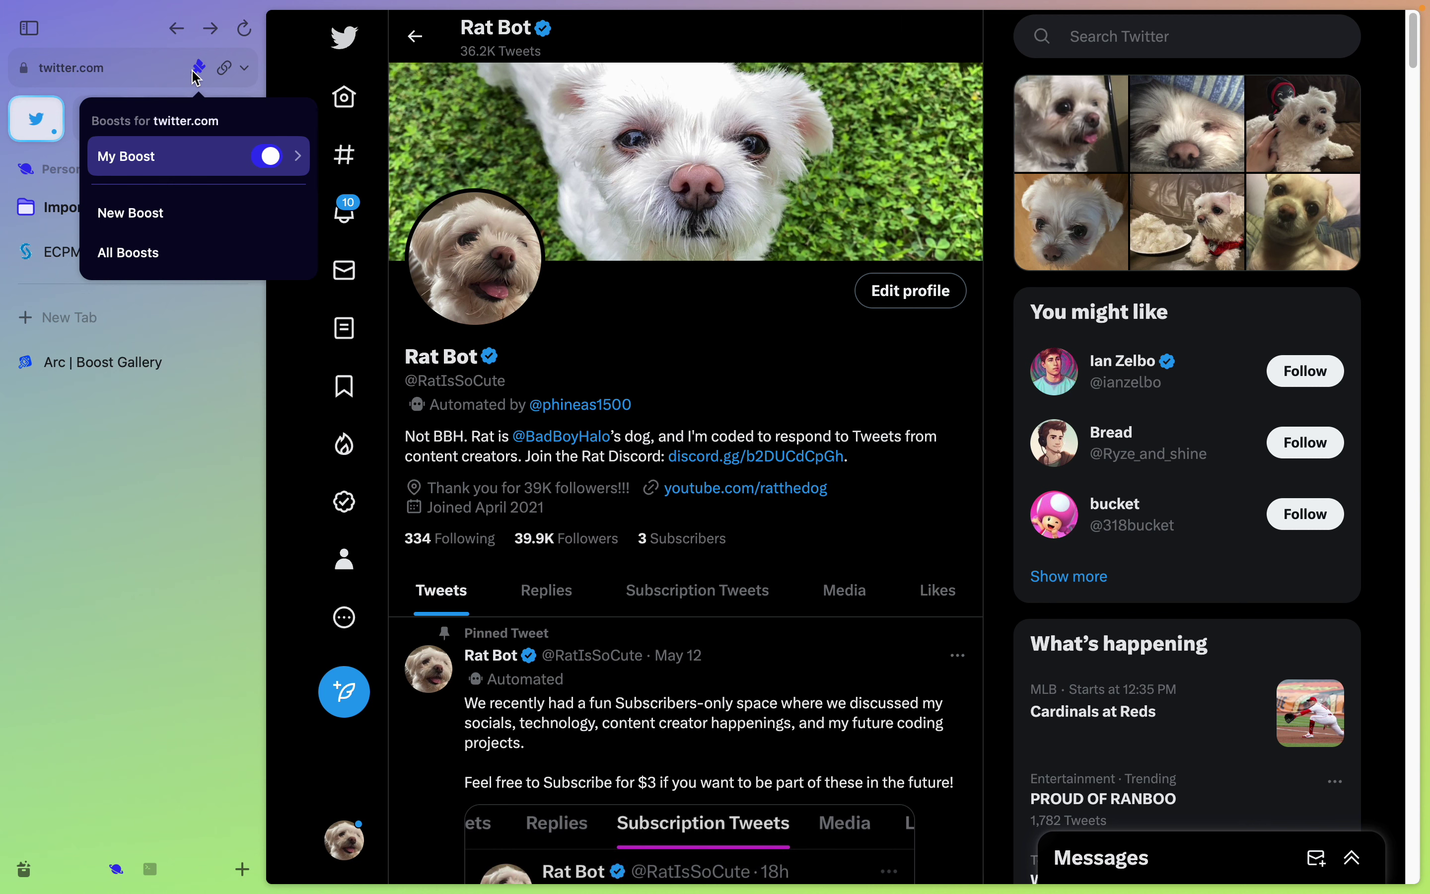
left_click(298, 156)
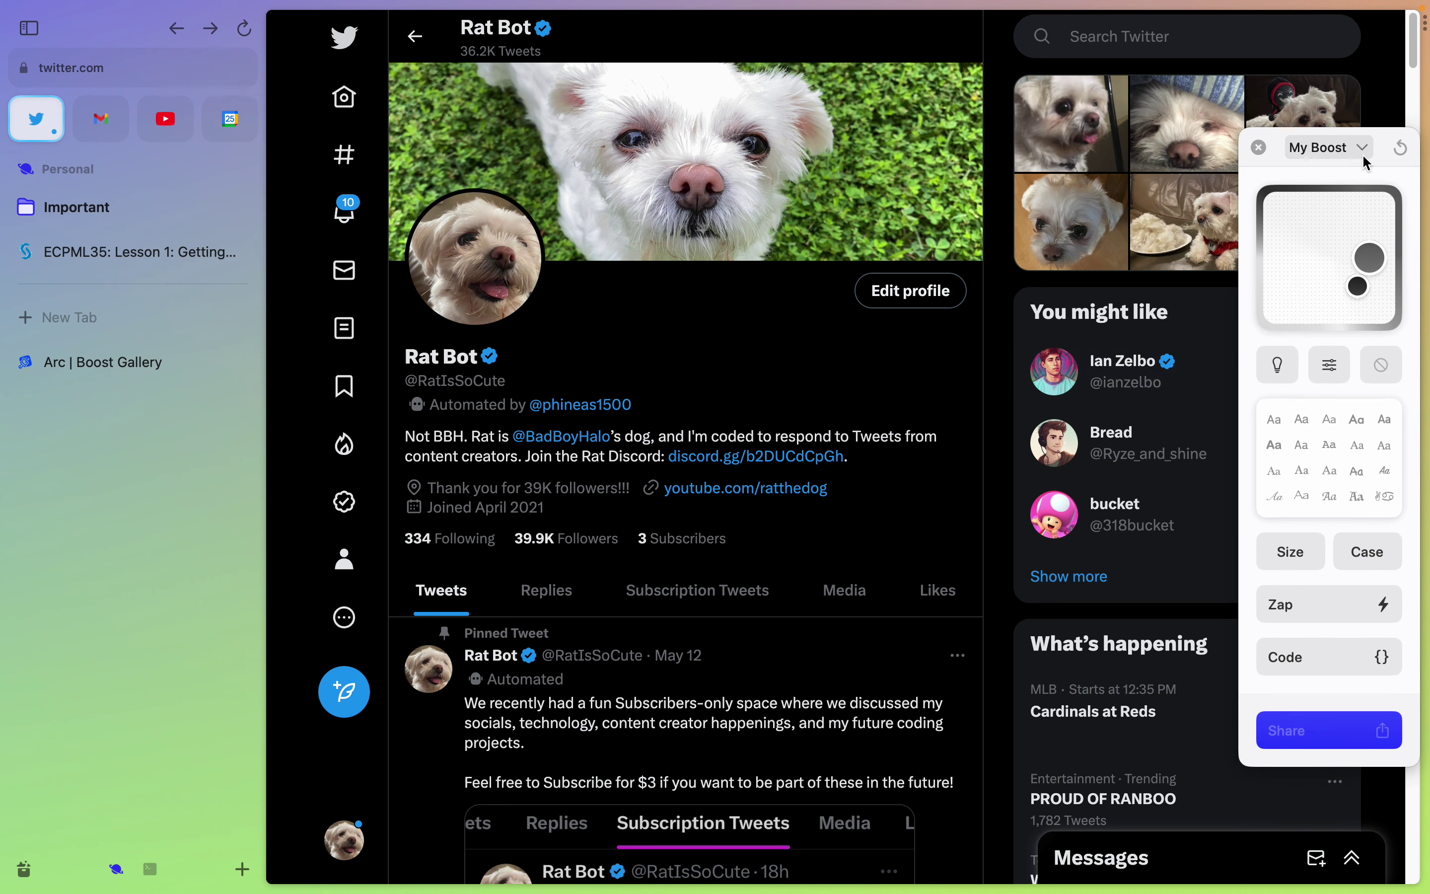
left_click_drag(1372, 254, 1271, 232)
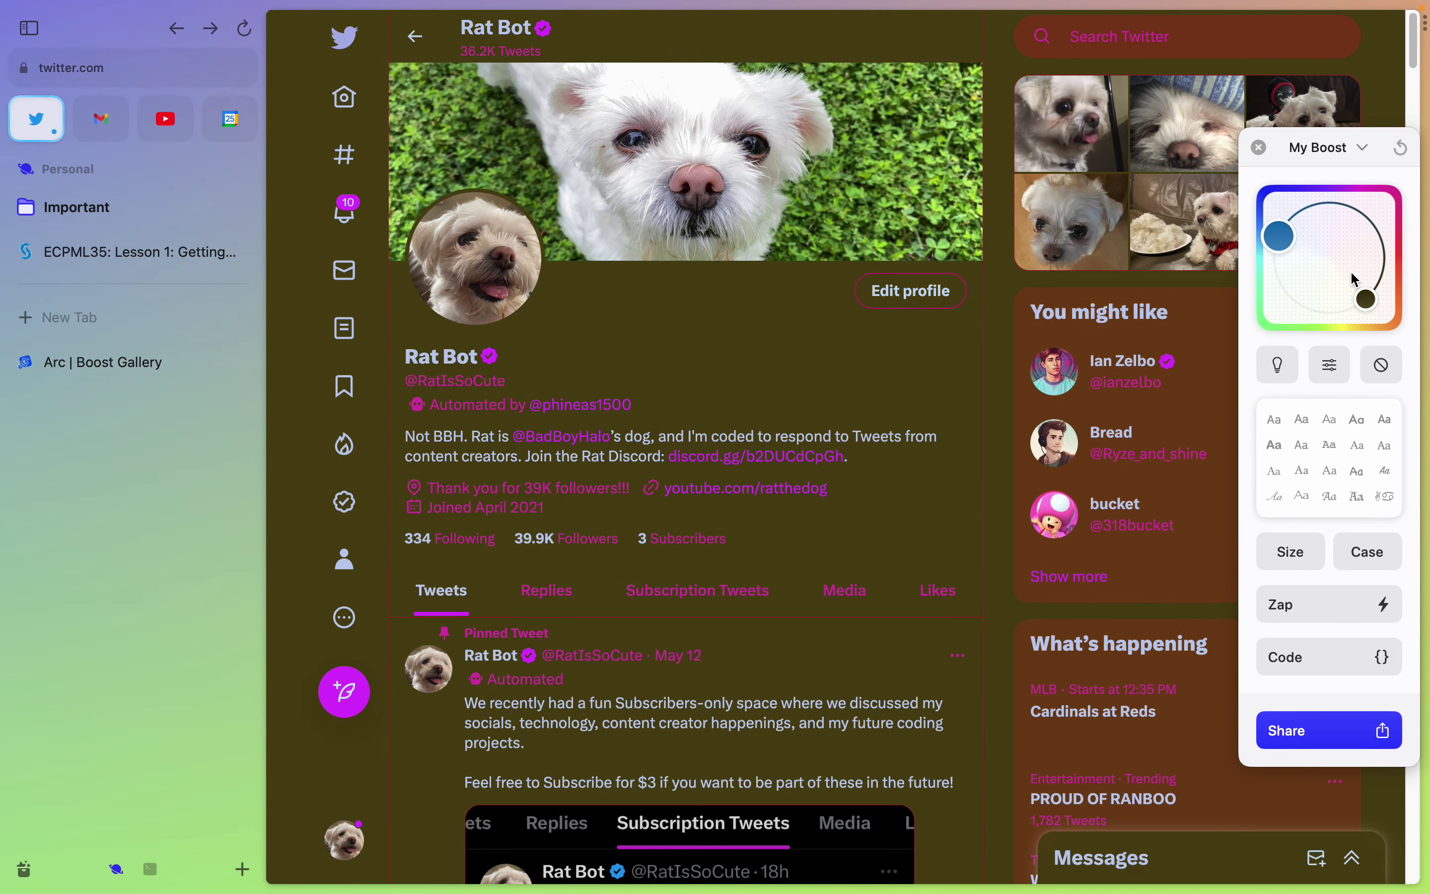
mouse_move(1356, 282)
left_mouse_down()
mouse_move(1305, 208)
mouse_move(1380, 270)
mouse_move(1308, 245)
mouse_move(1378, 278)
mouse_move(1359, 237)
mouse_move(1355, 260)
mouse_move(1344, 246)
mouse_move(1376, 275)
mouse_move(1339, 270)
left_mouse_up()
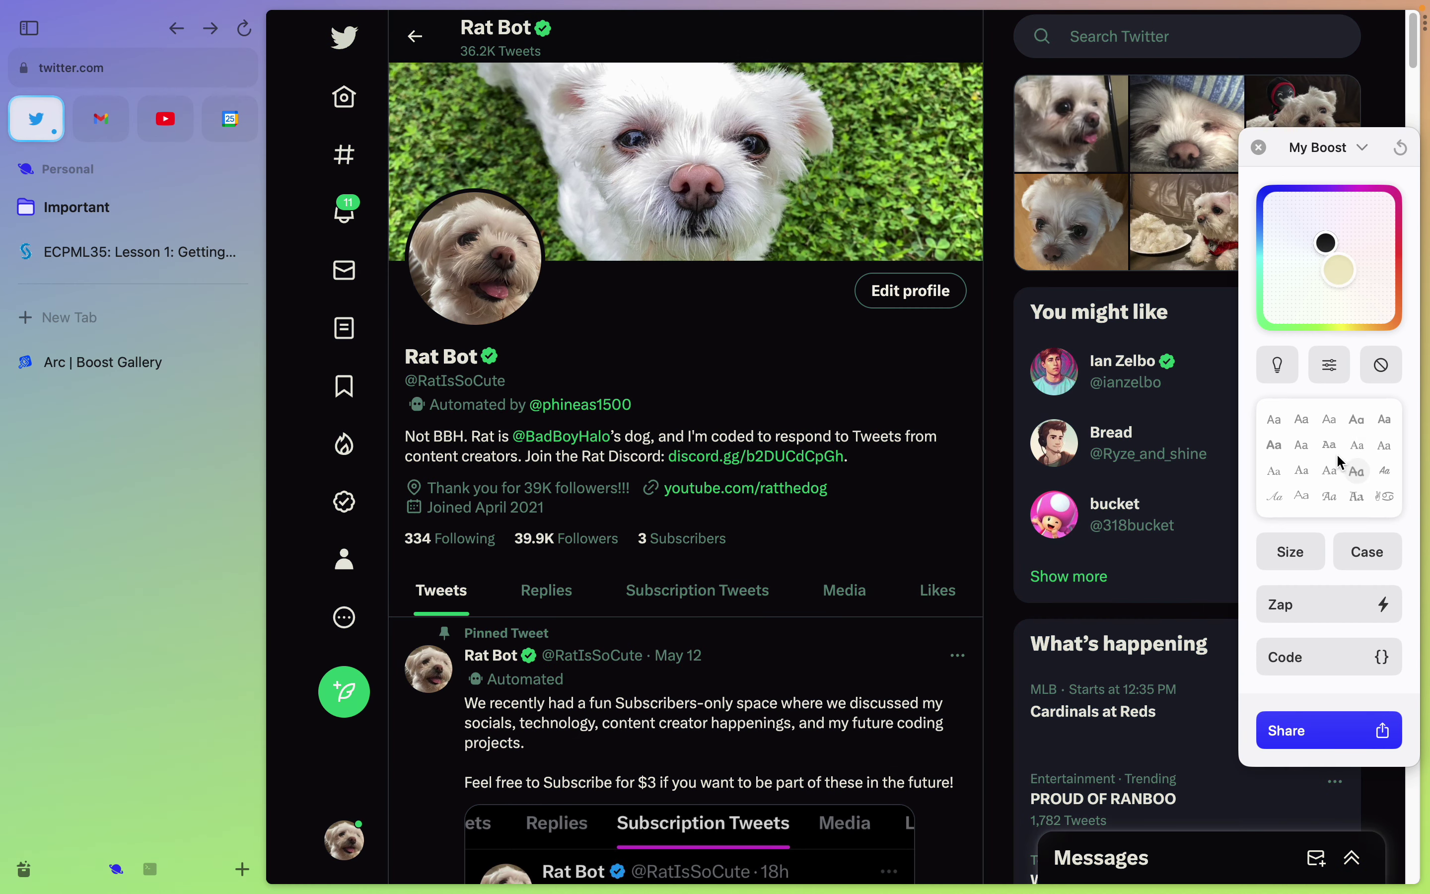
Step: Try symbol, readable, script, default sans and Times New Roman fonts on the Twitter page
left_click(1385, 495)
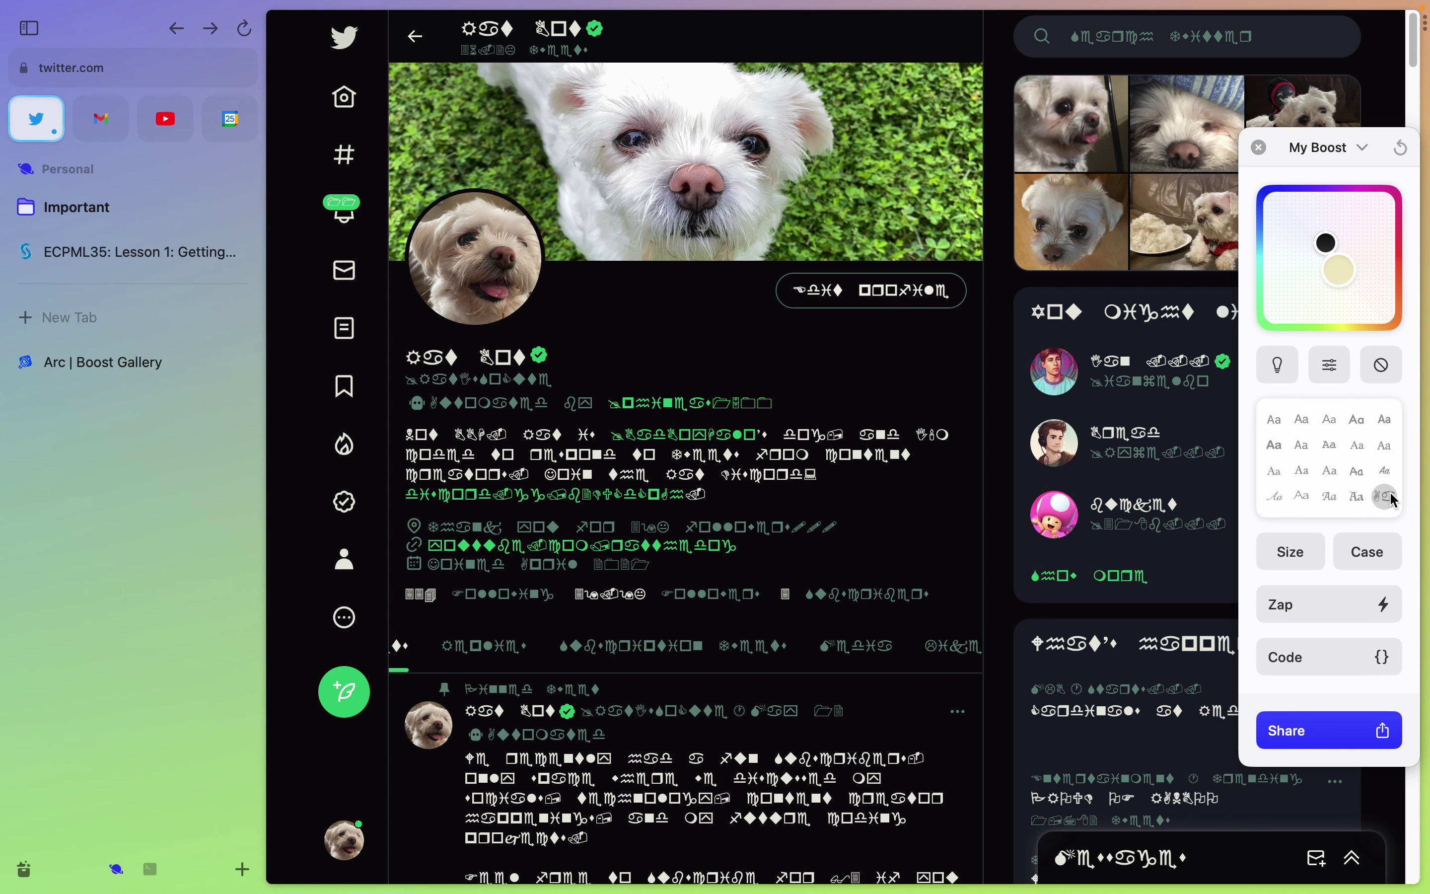
left_click(1358, 473)
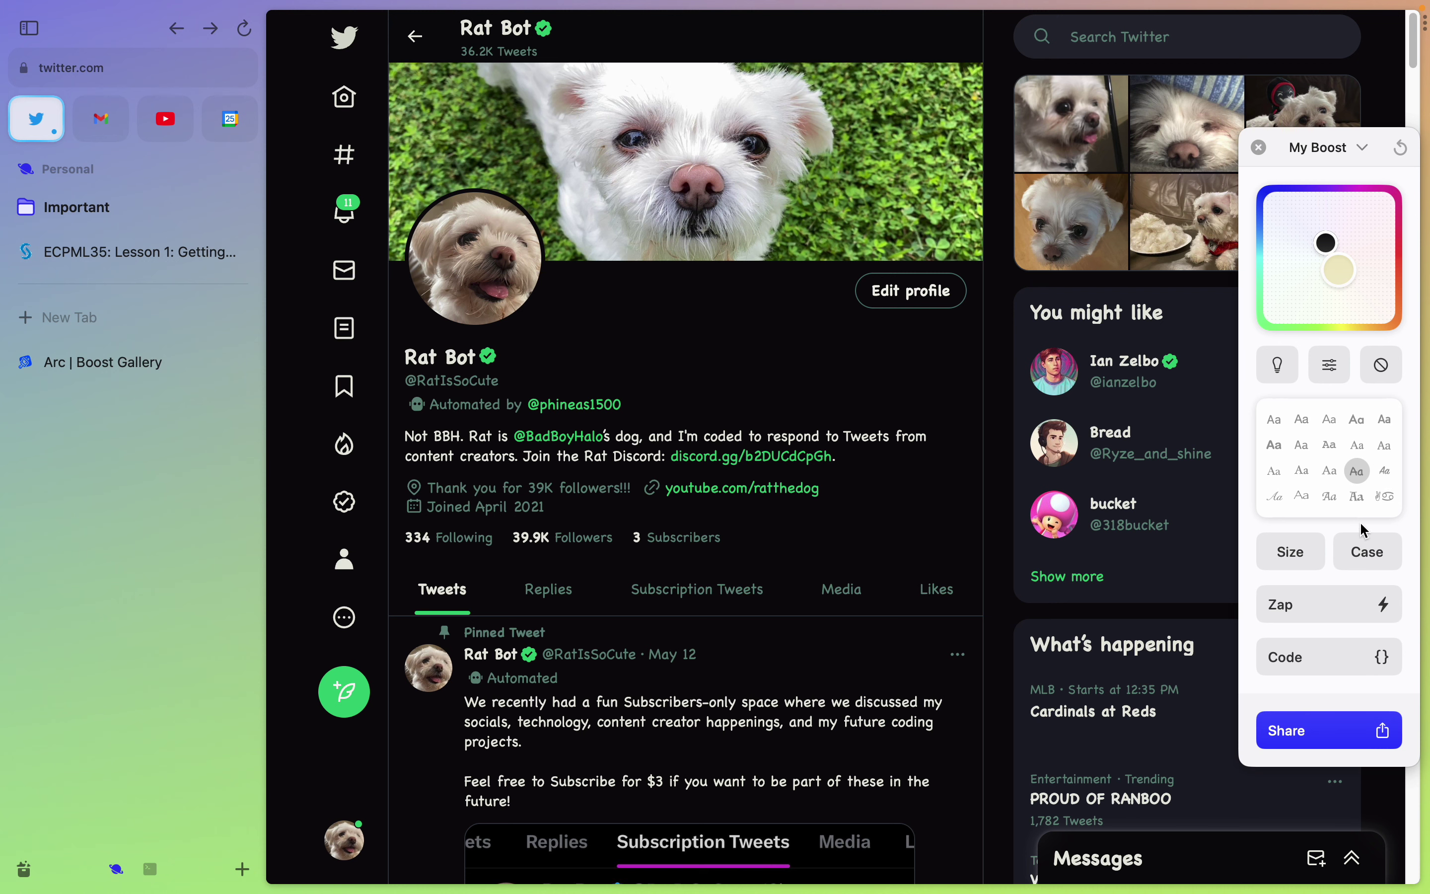
left_click(1275, 496)
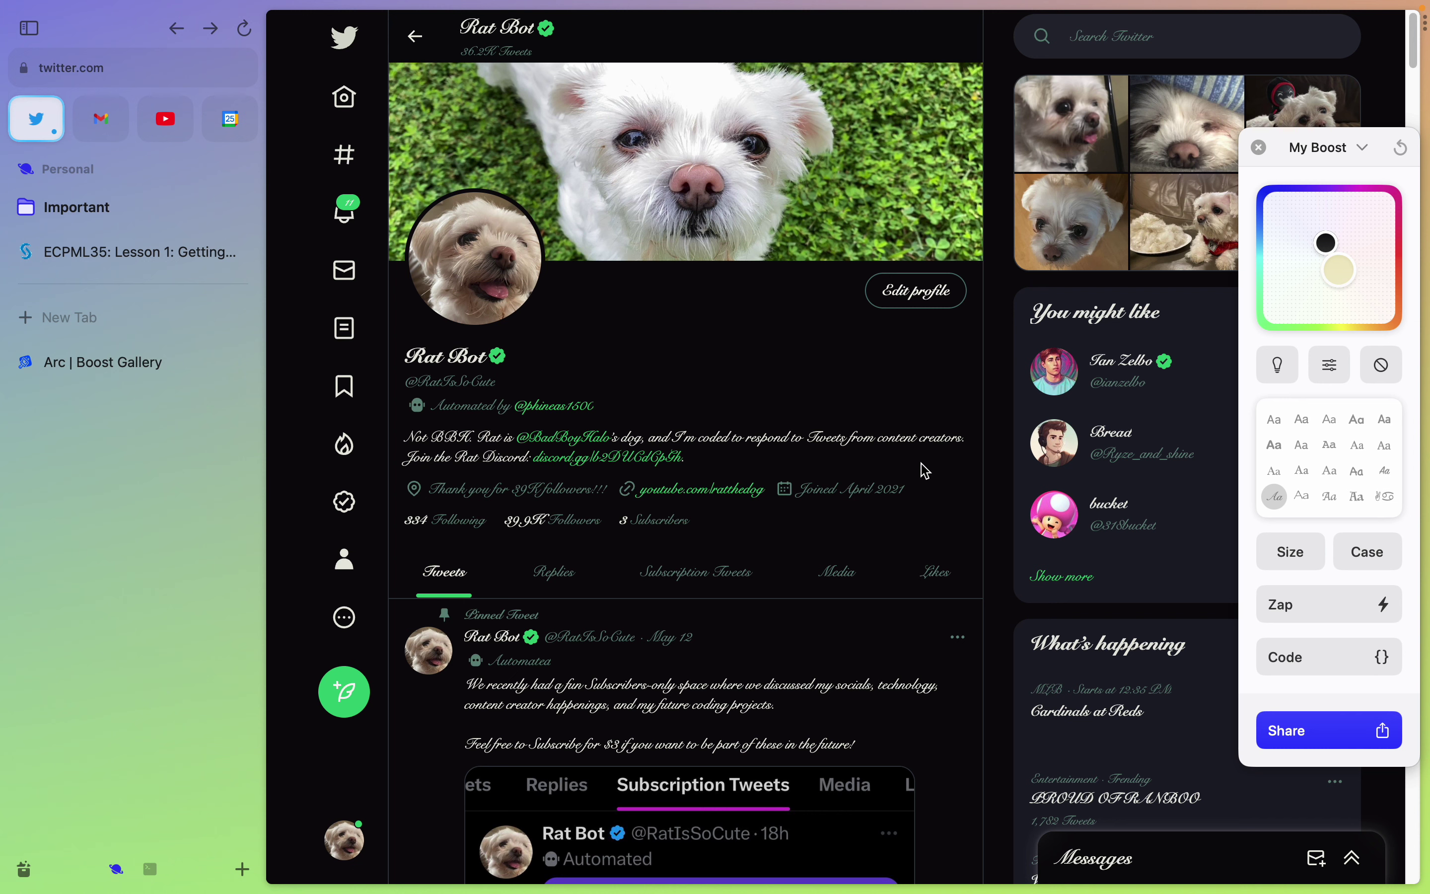
left_click(1276, 419)
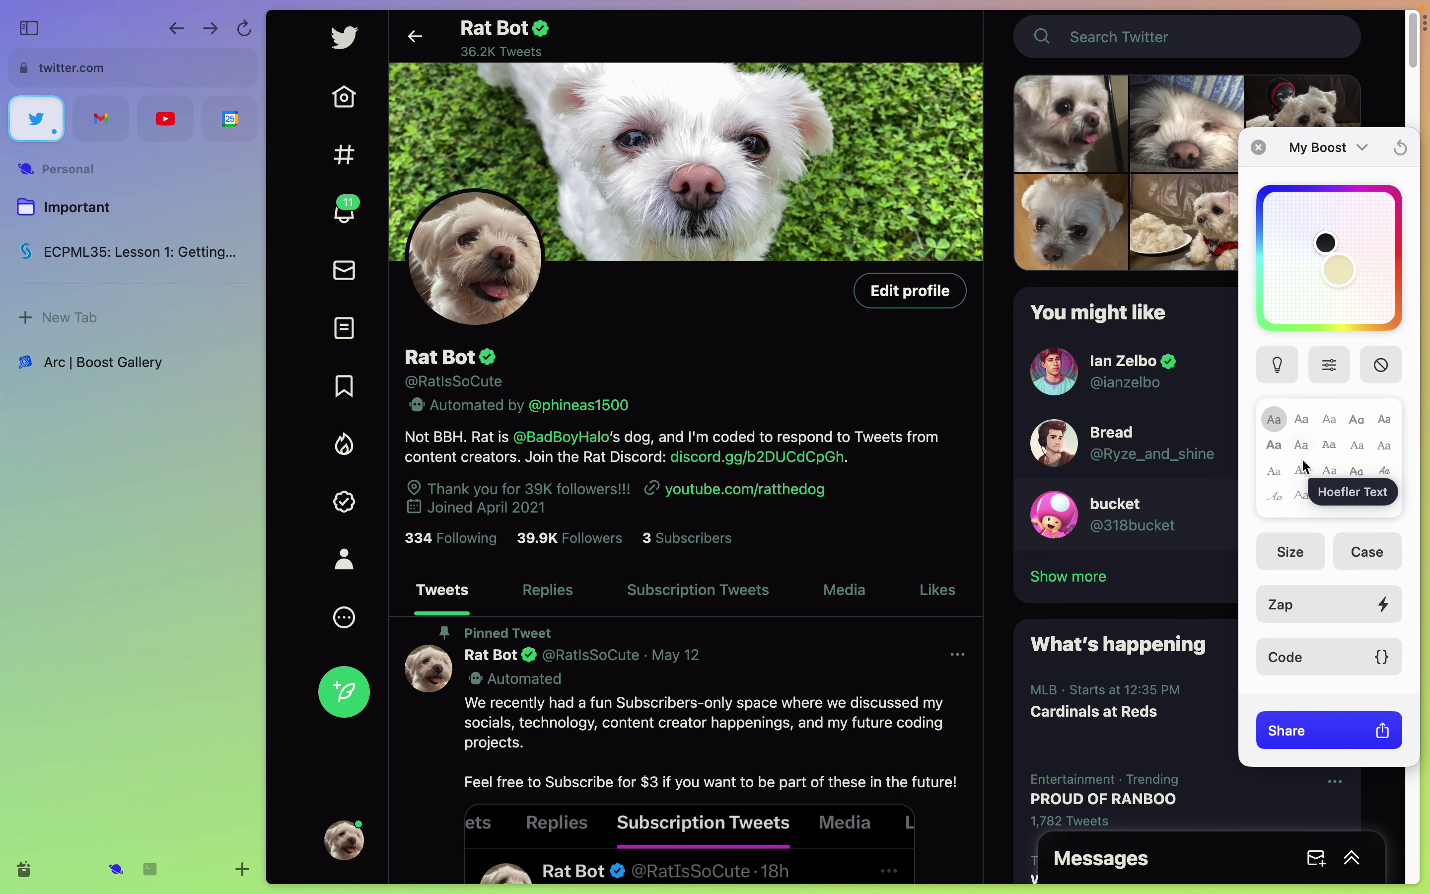
left_click(1359, 450)
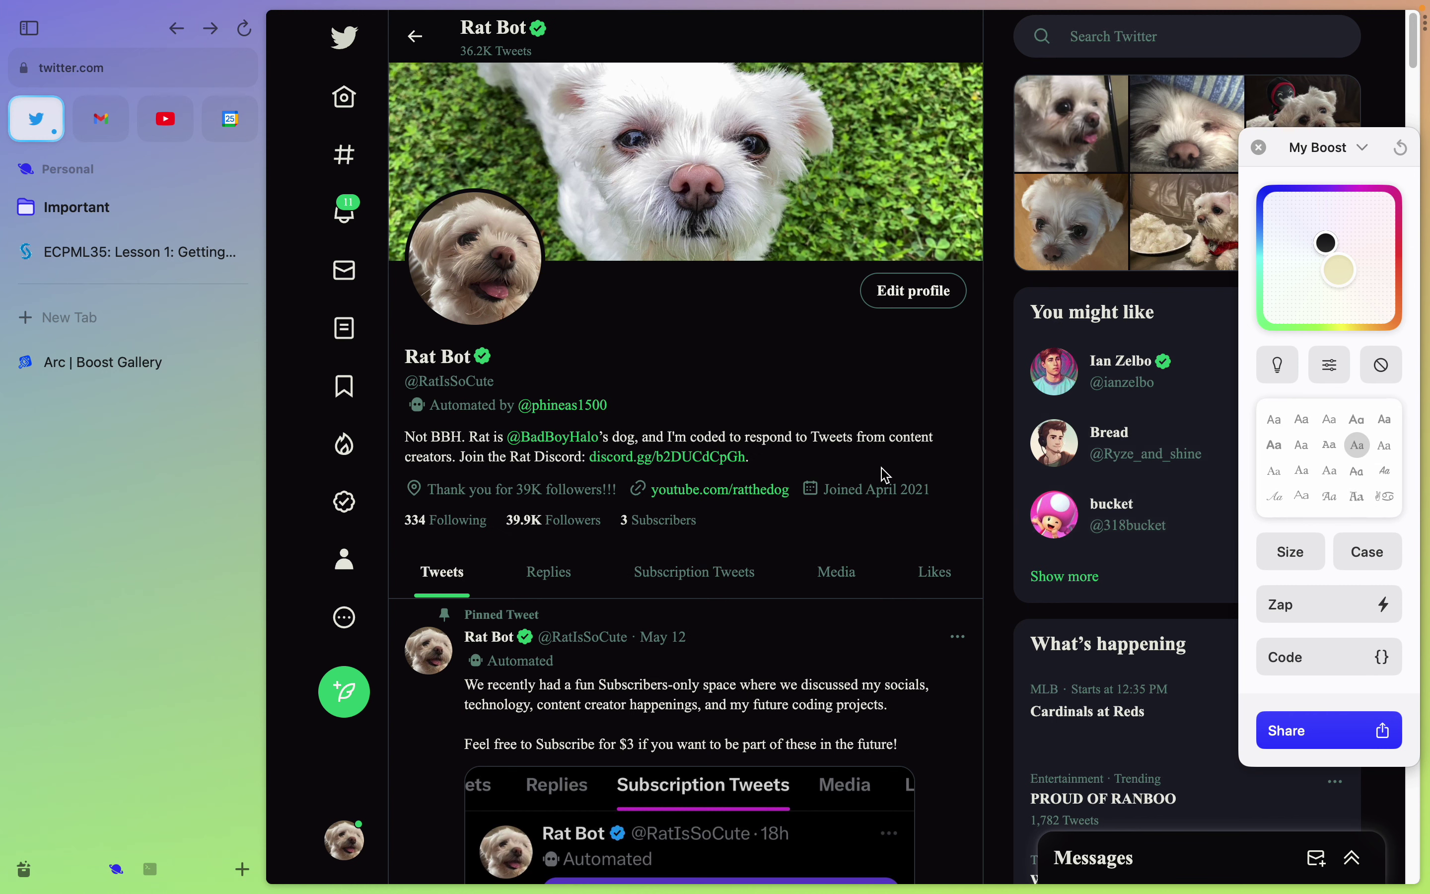
scroll(886, 476, "down", 1)
scroll(887, 475, "down", 1)
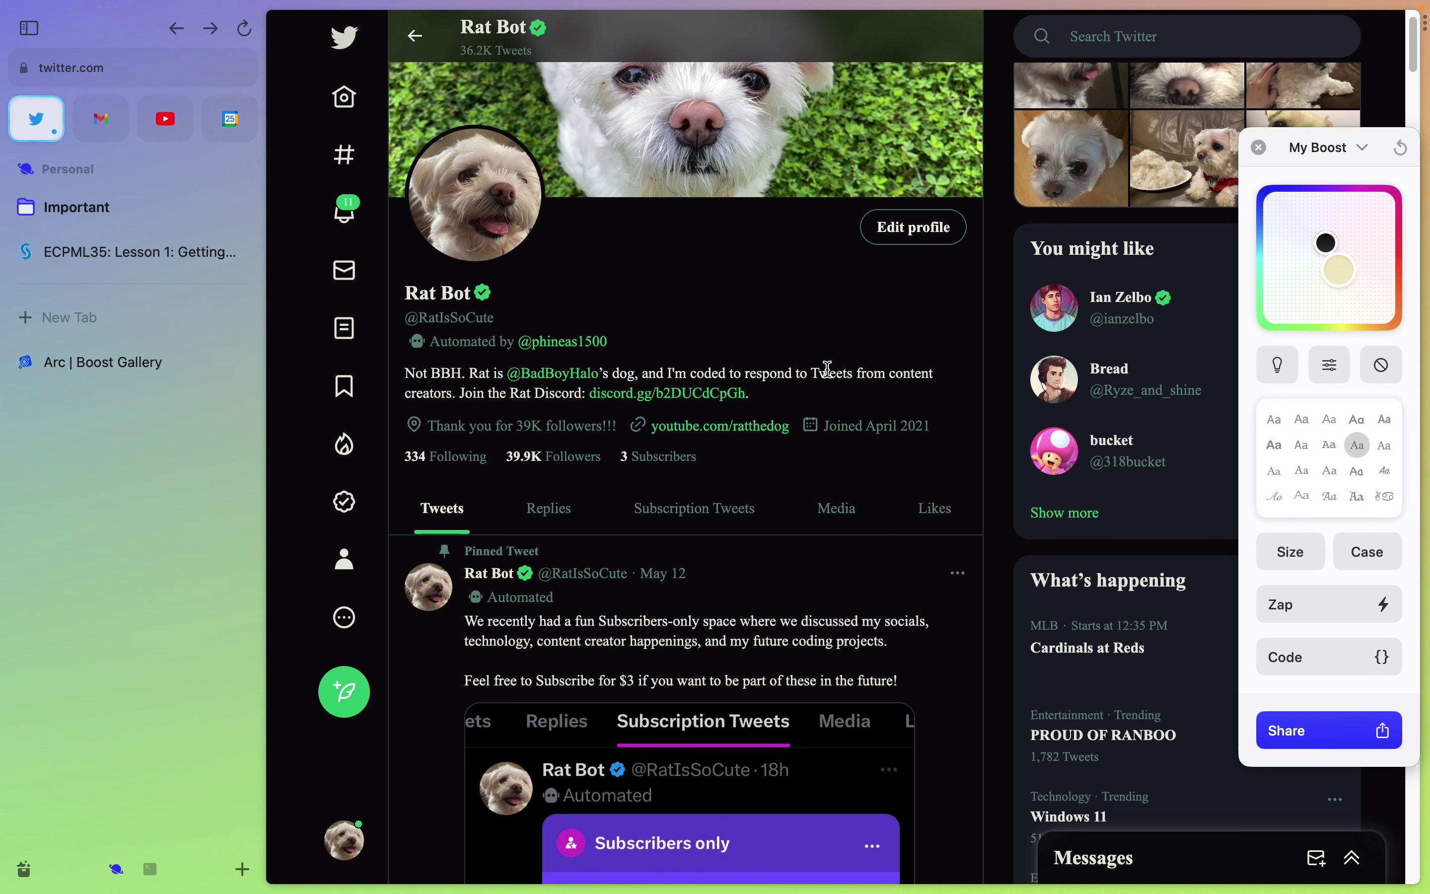
Step: Settle on the comic-style font after trying sans-serif and bolder options
triple_click(732, 367)
left_click(753, 407)
scroll(938, 410, "up", 2)
left_click(1275, 420)
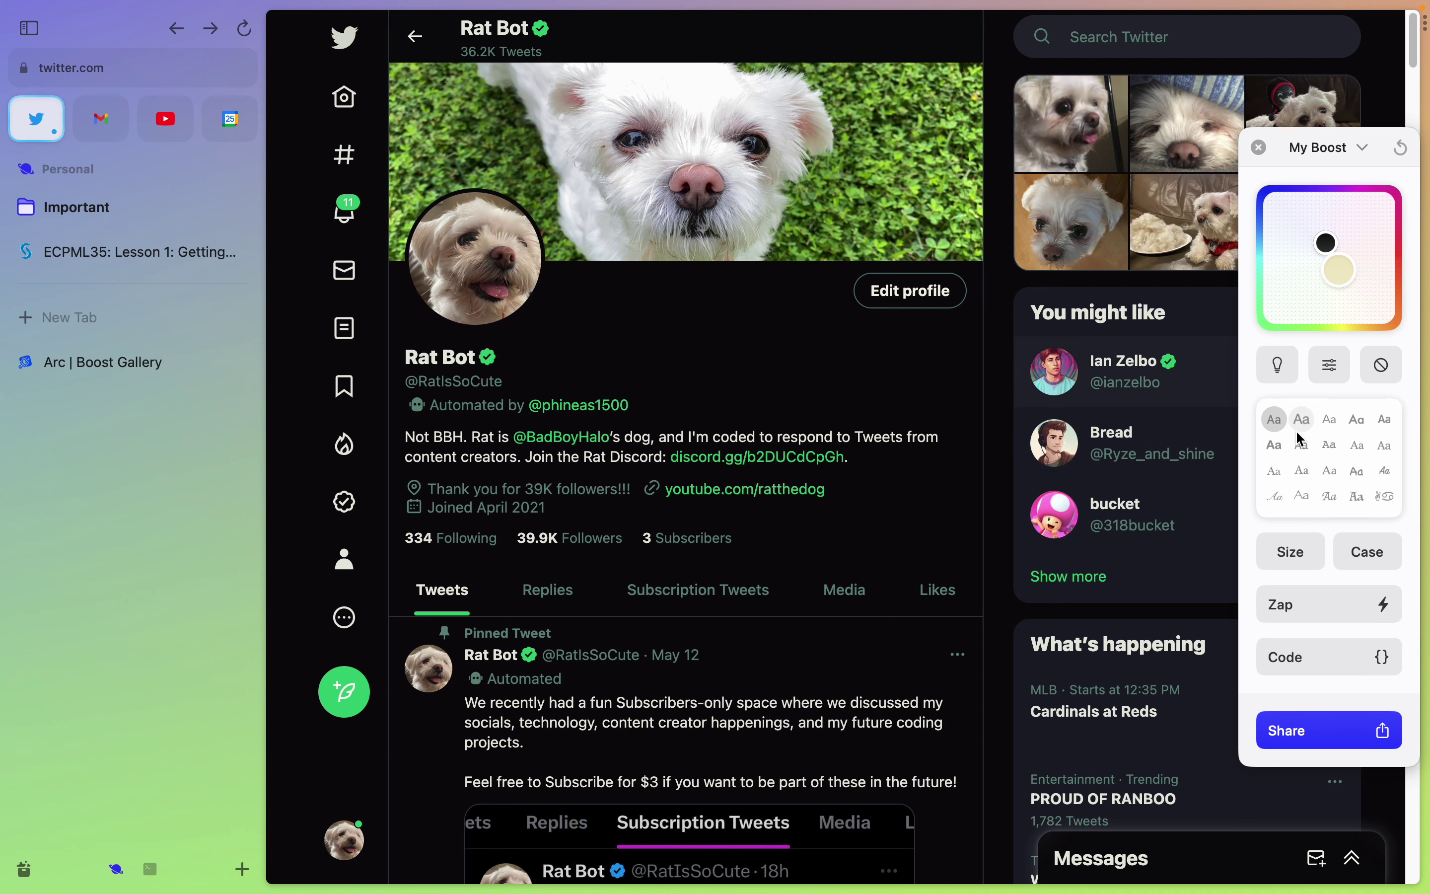
left_click(1277, 446)
left_click(1357, 471)
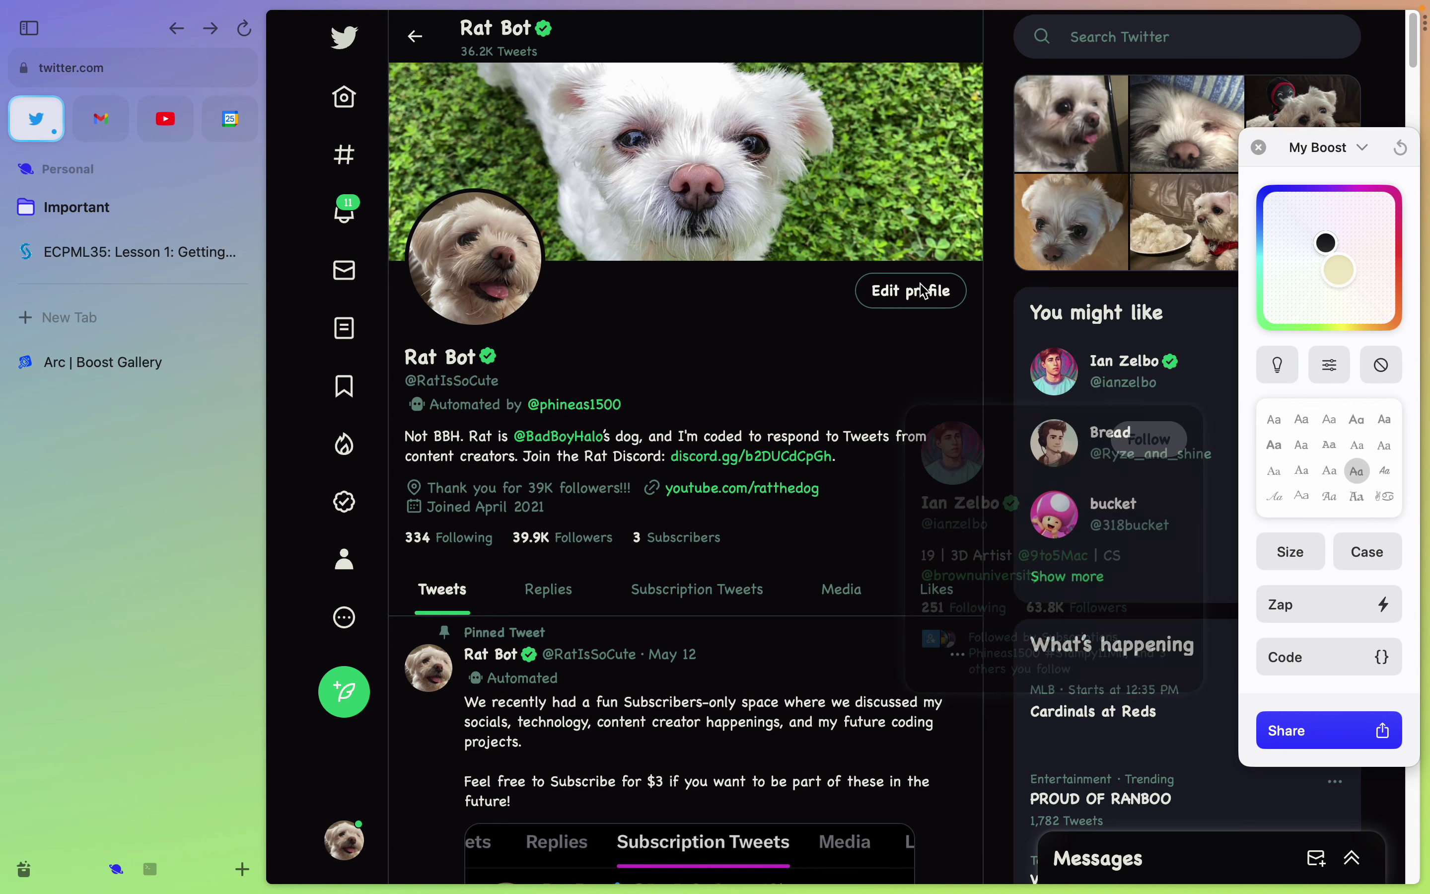
scroll(998, 372, "down", 4)
scroll(998, 372, "down", 12)
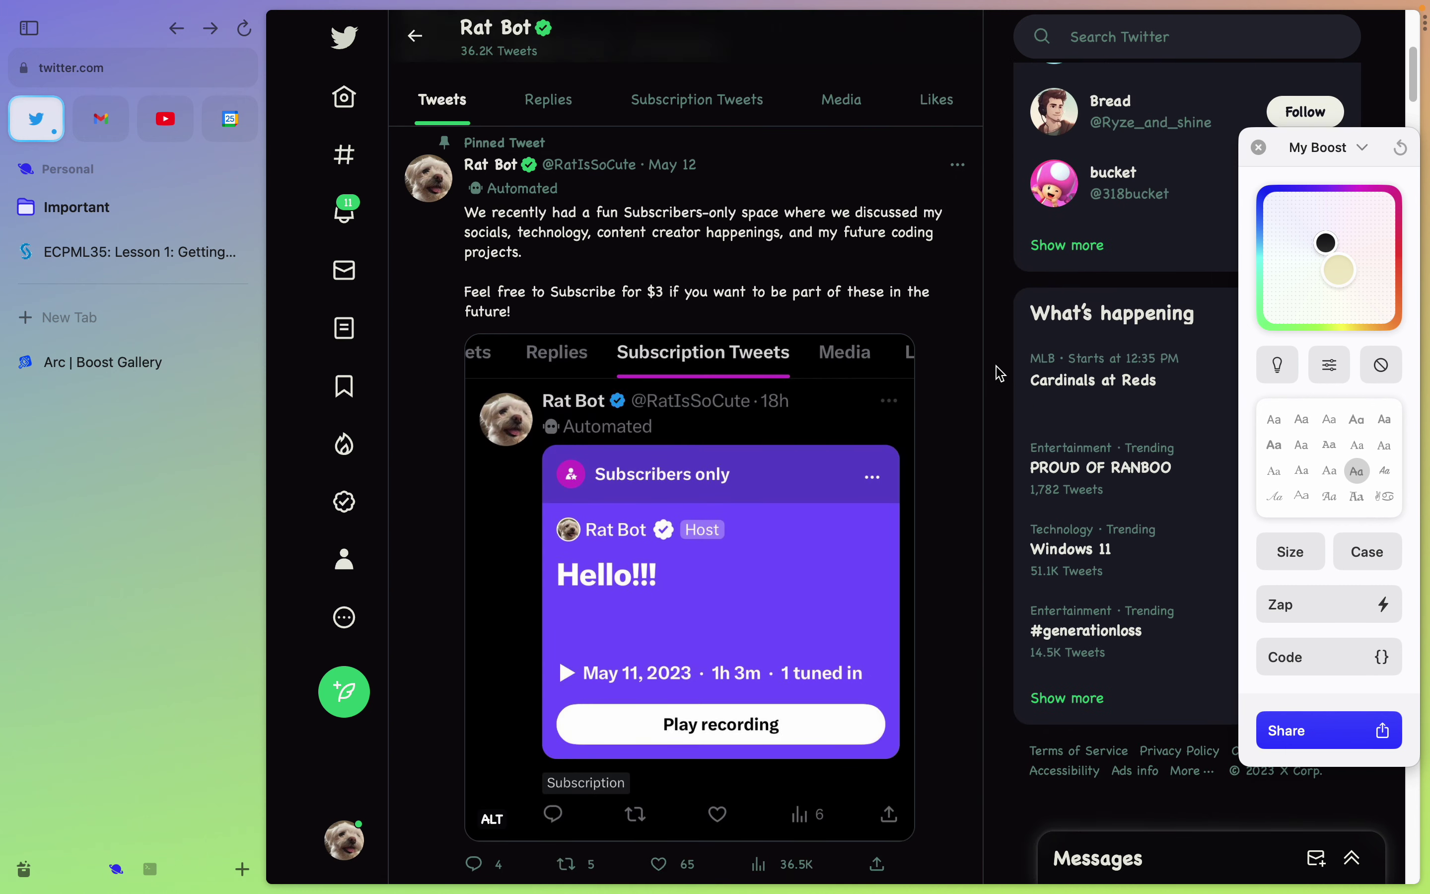
scroll(810, 473, "up", 5)
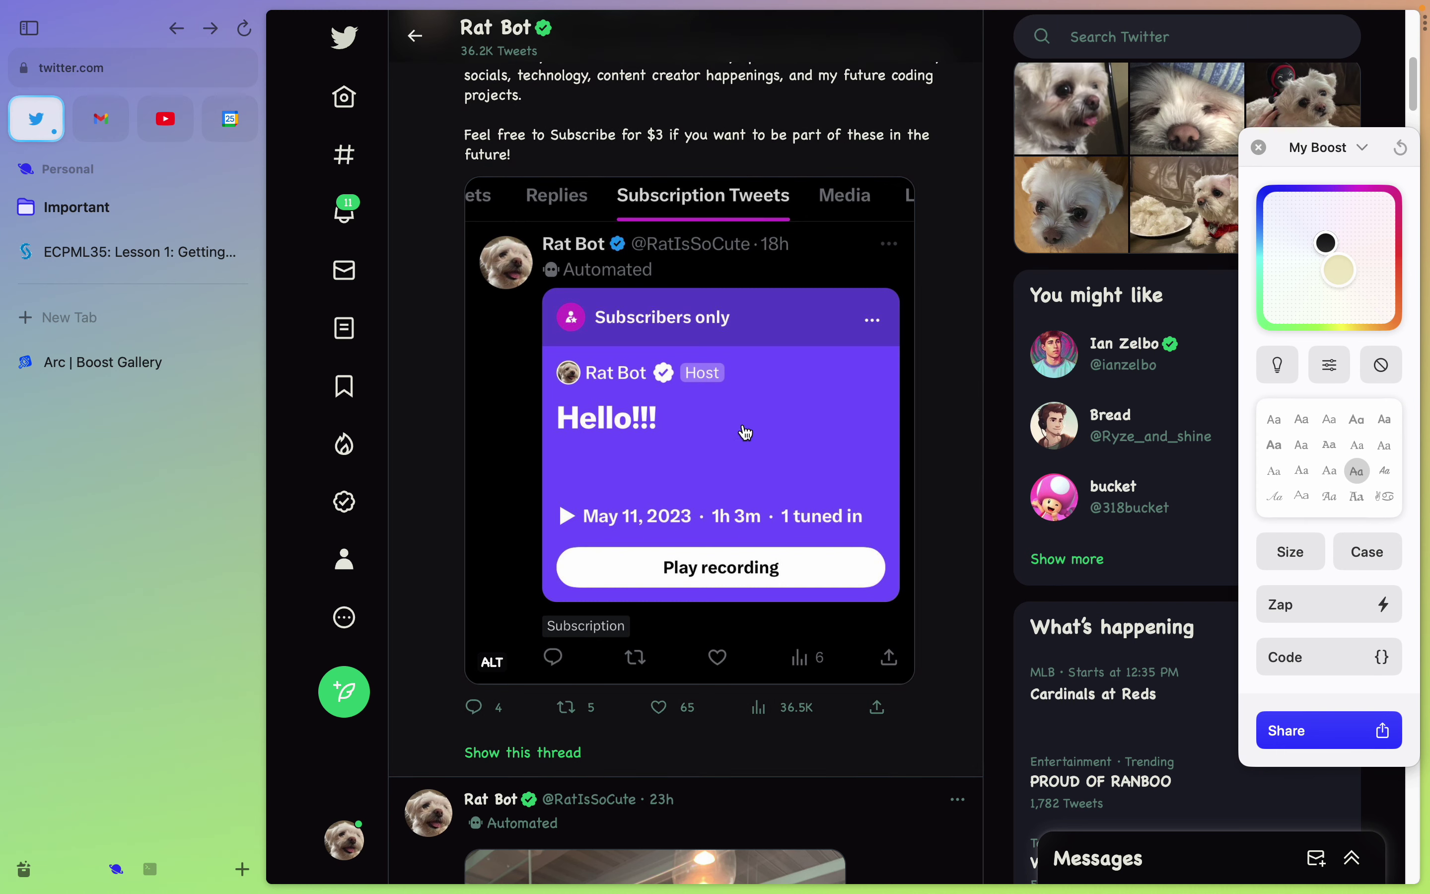
Step: Preview the pinned Spaces tweet's media, then turn on Zap mode
left_click(811, 473)
left_click(1044, 288)
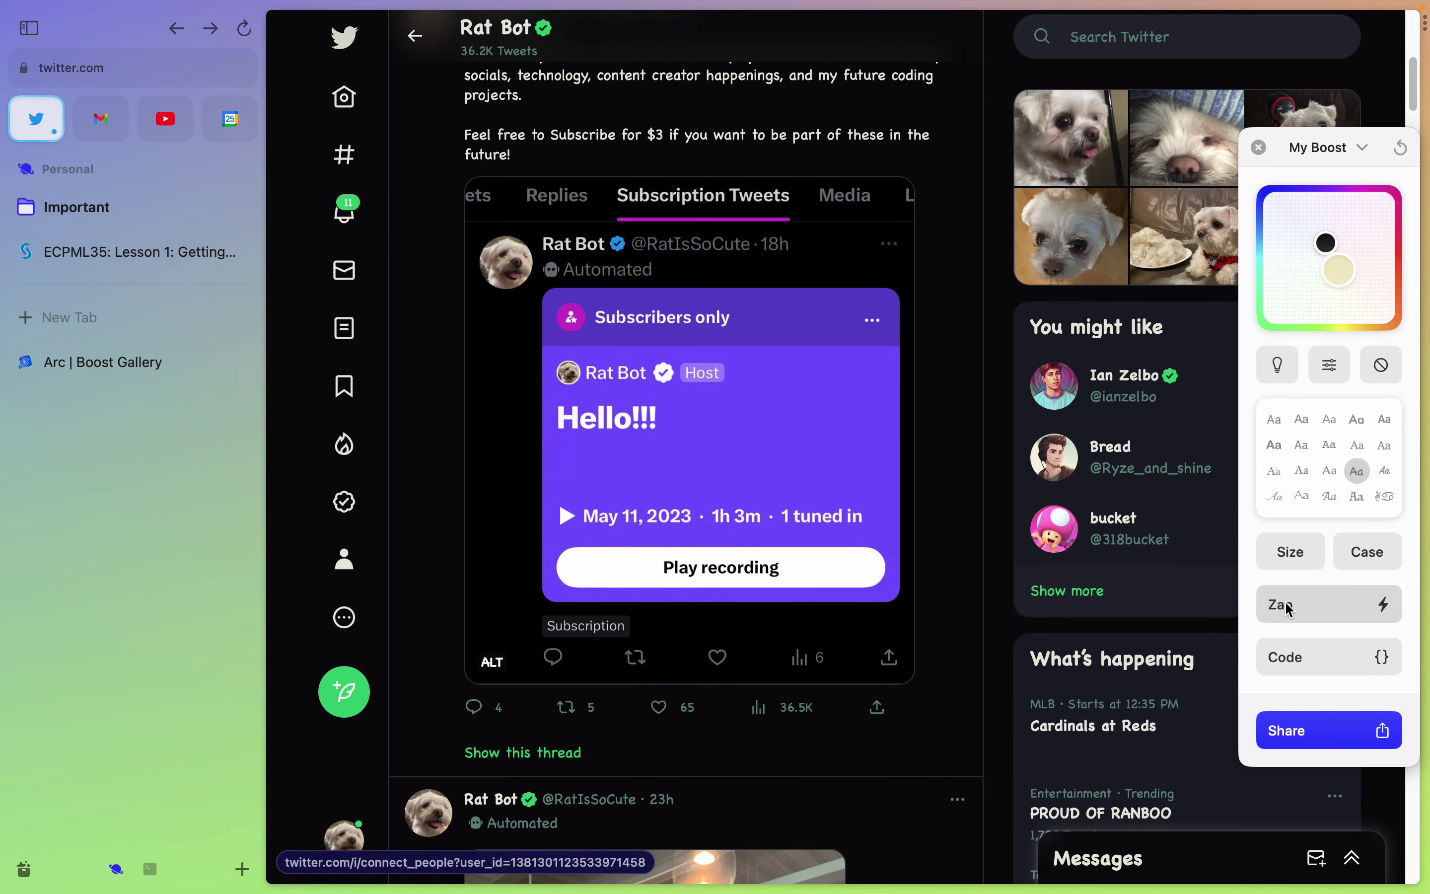
left_click(1340, 616)
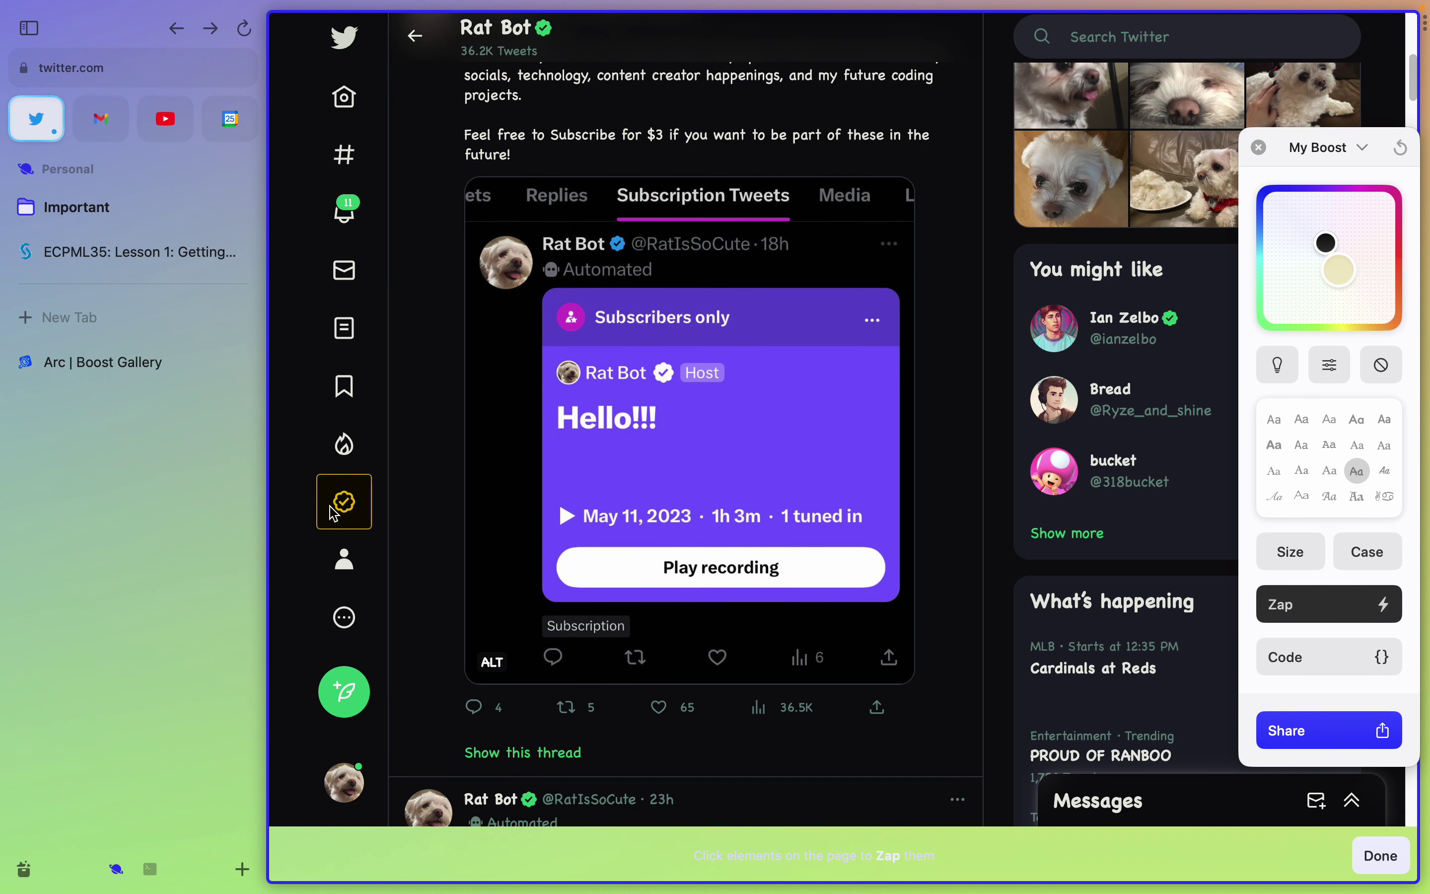
Step: Zap the Verified icon and the leftover empty slot from Twitter's sidebar
left_click(353, 510)
left_click(321, 553)
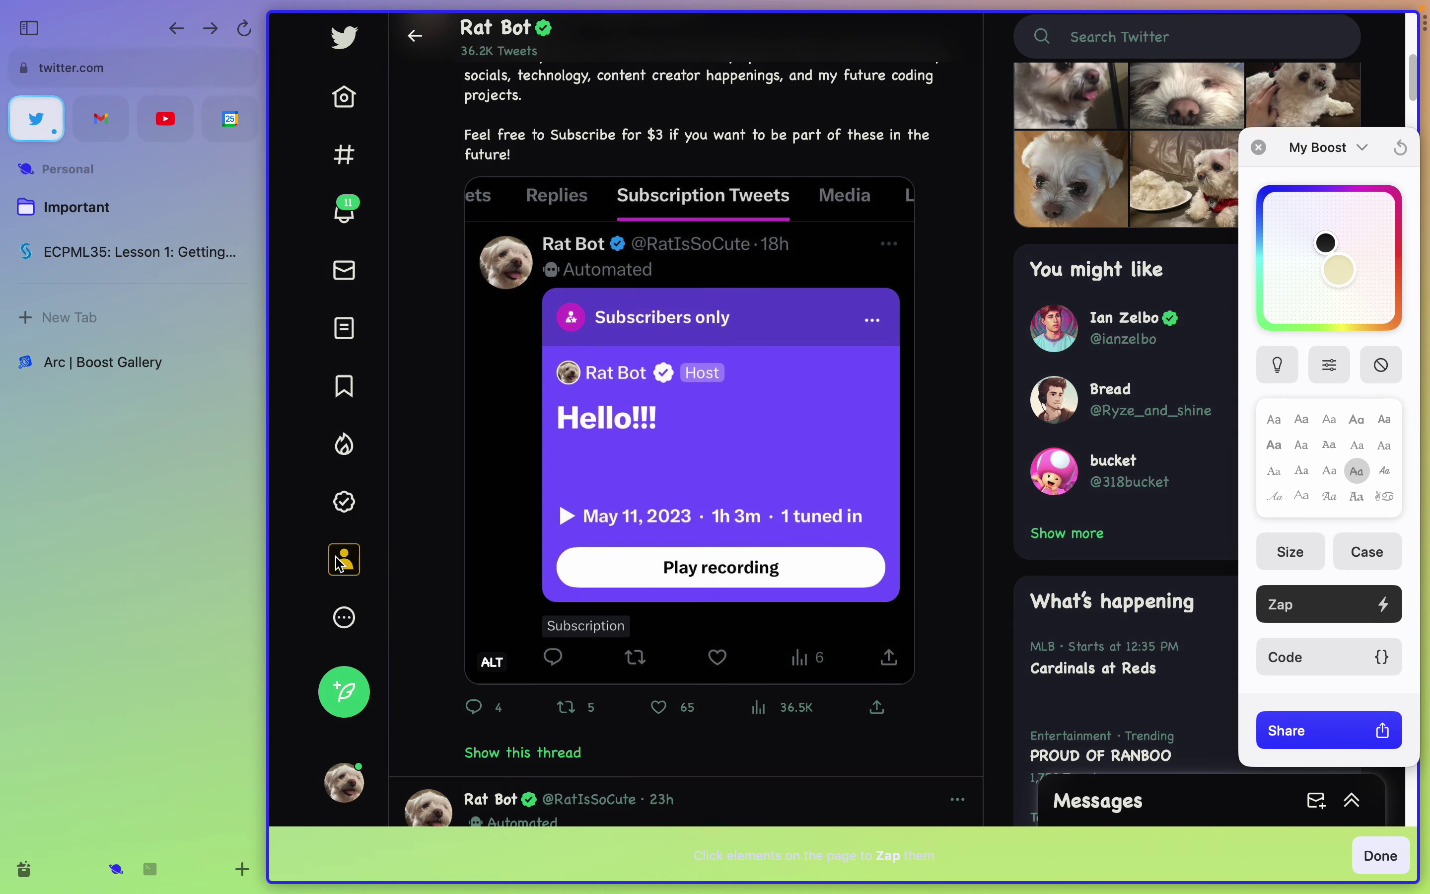
left_click(346, 496)
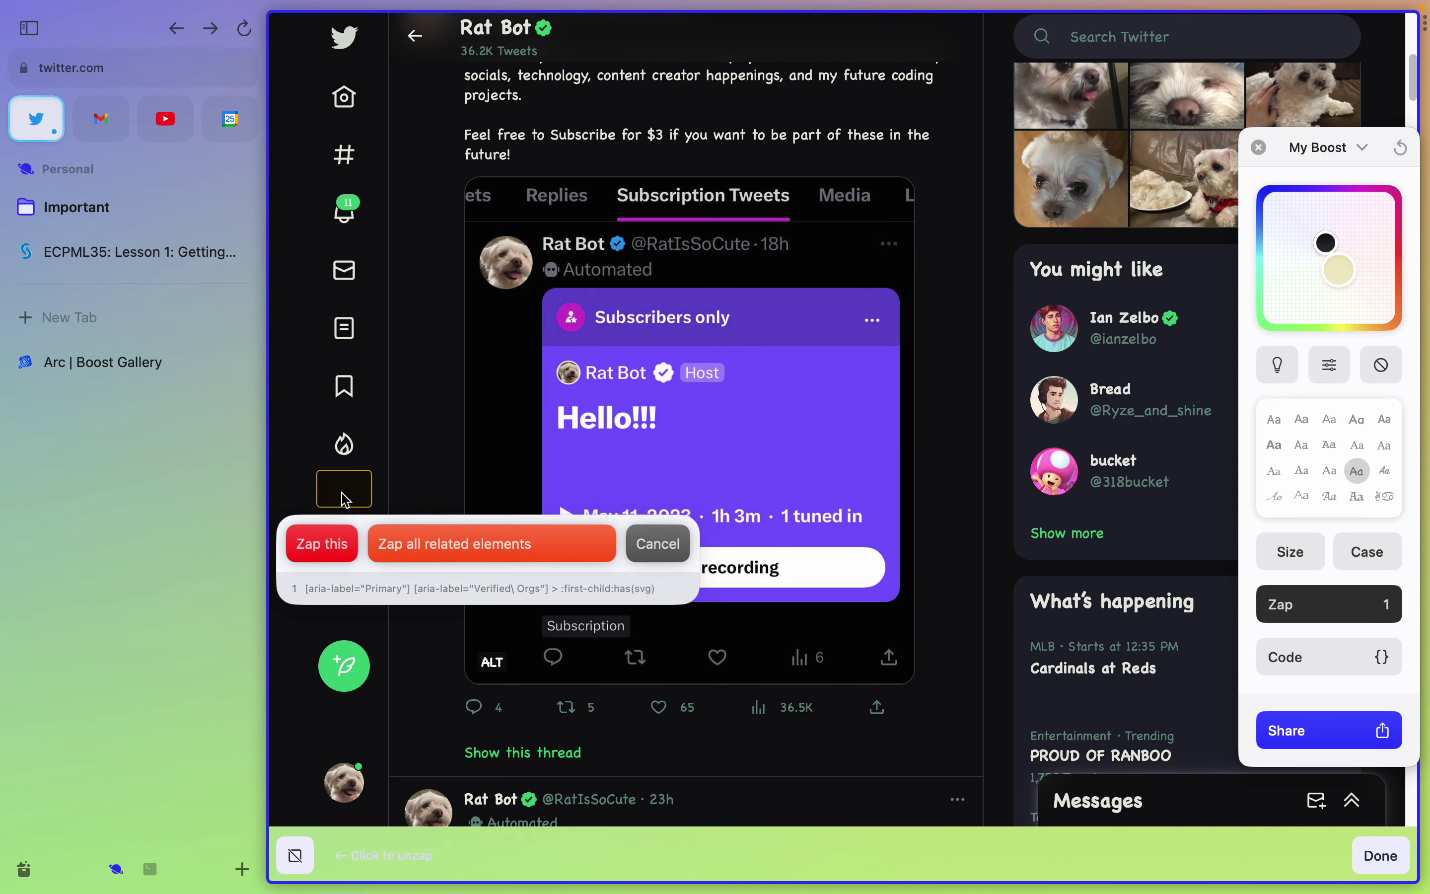
left_click(321, 543)
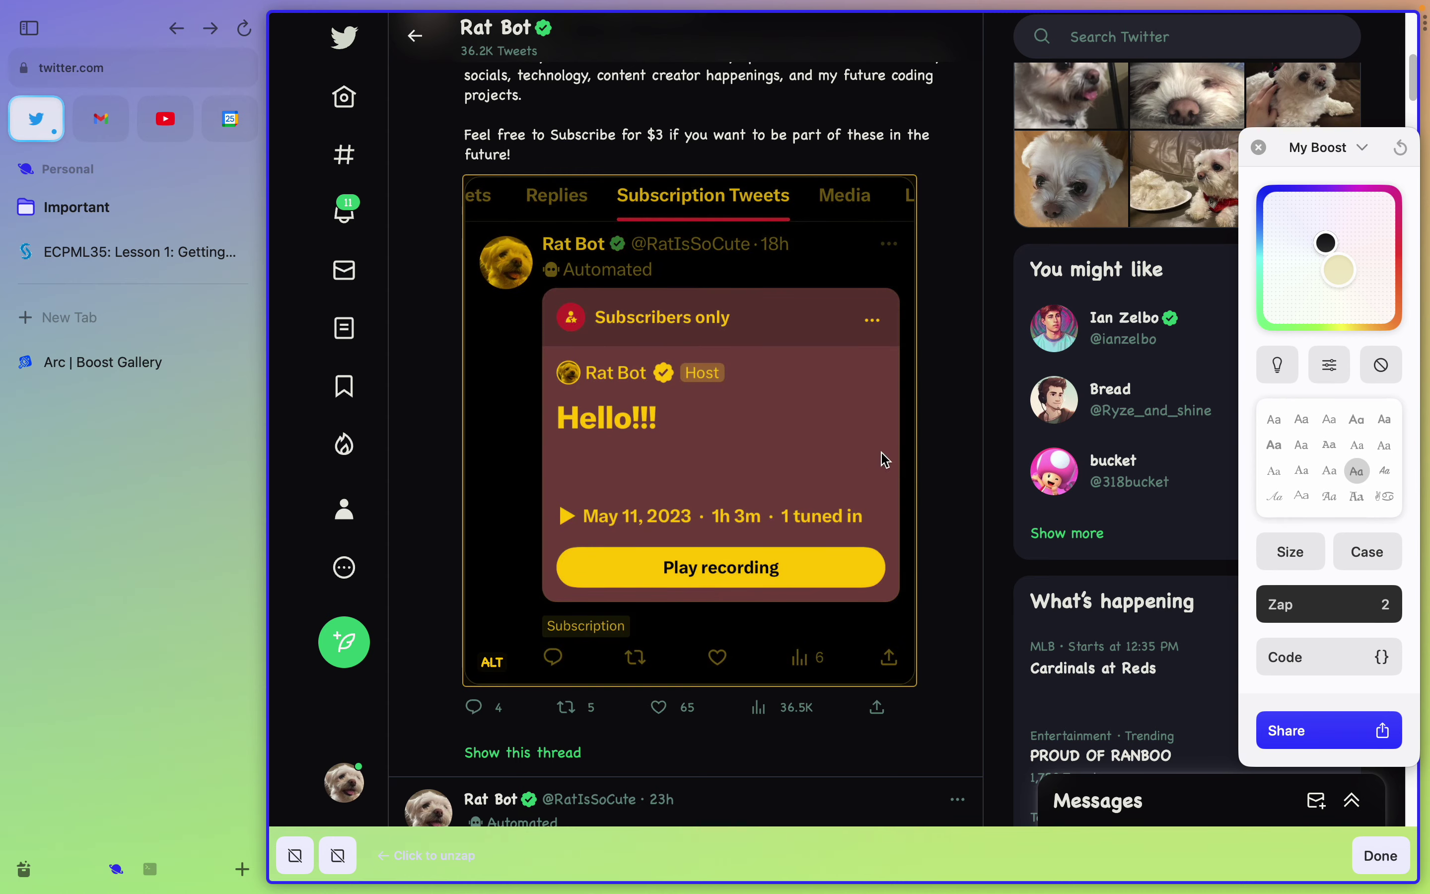
key("super+s")
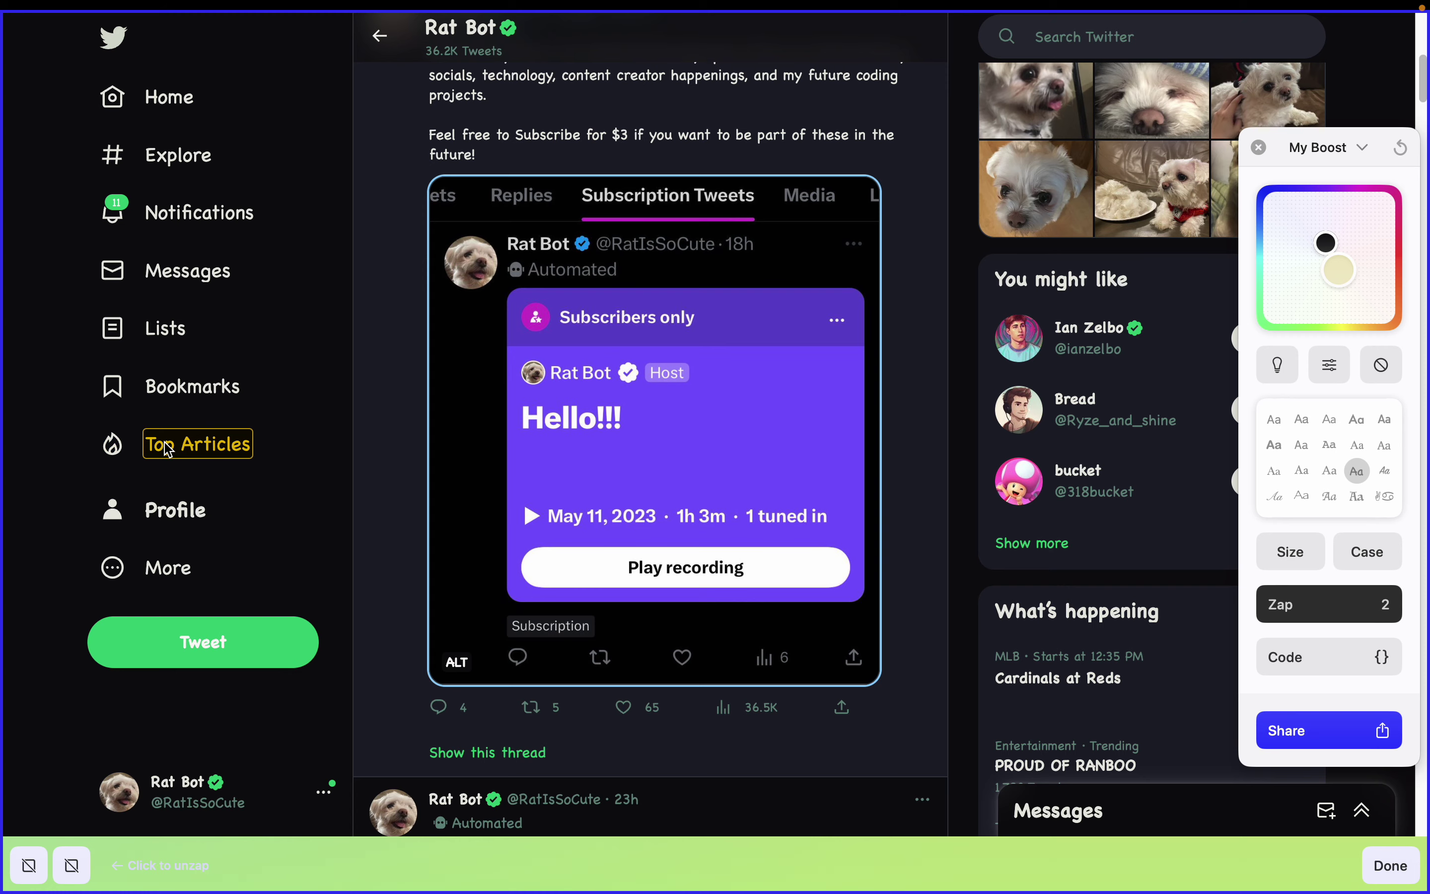
Step: Zap the Top Articles icon, its label and the empty gap above Profile
left_click(113, 447)
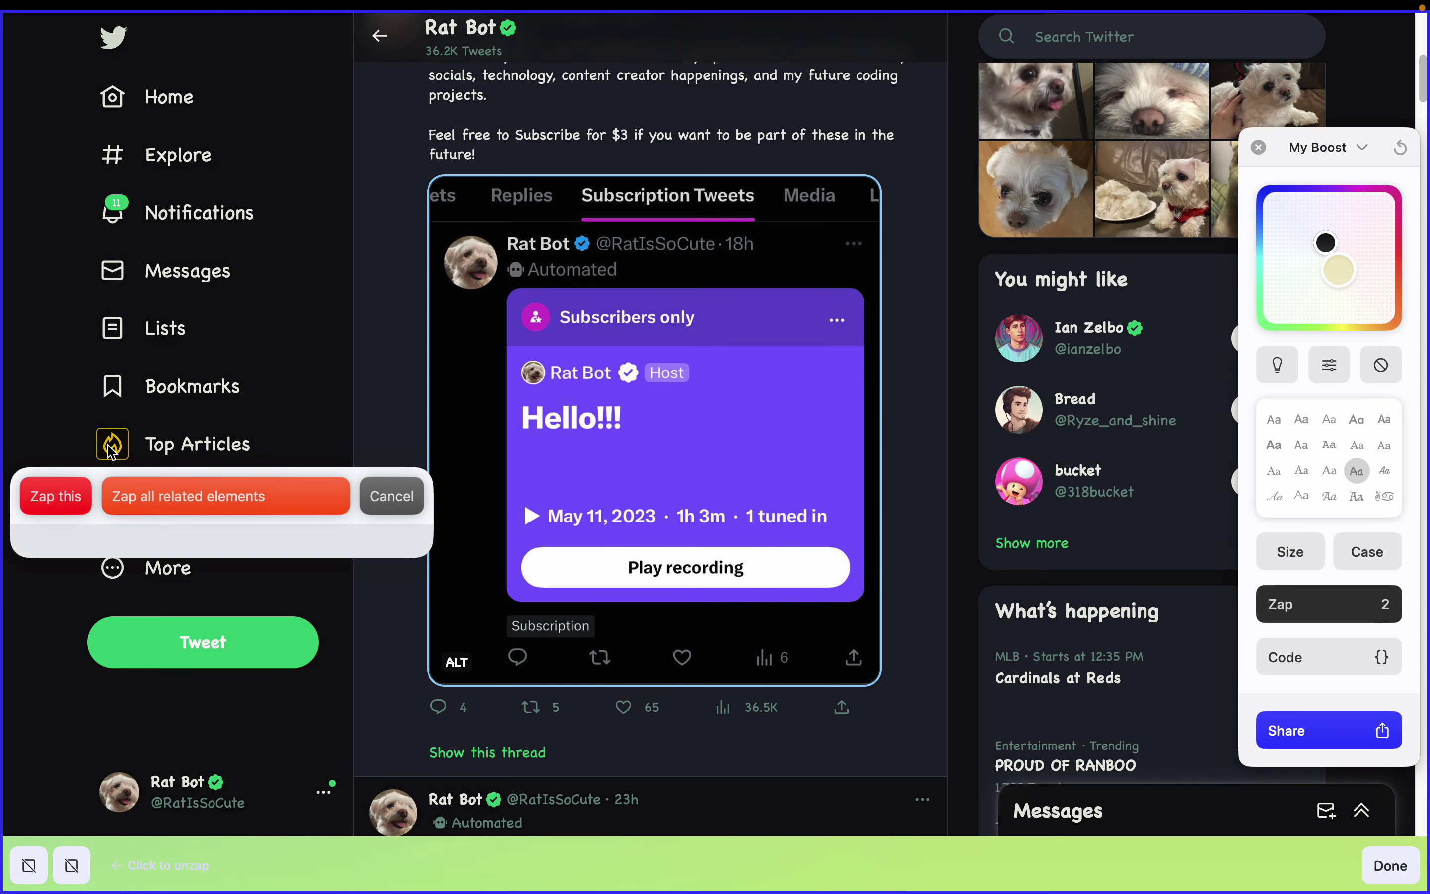
left_click(65, 501)
left_click(163, 448)
left_click(59, 494)
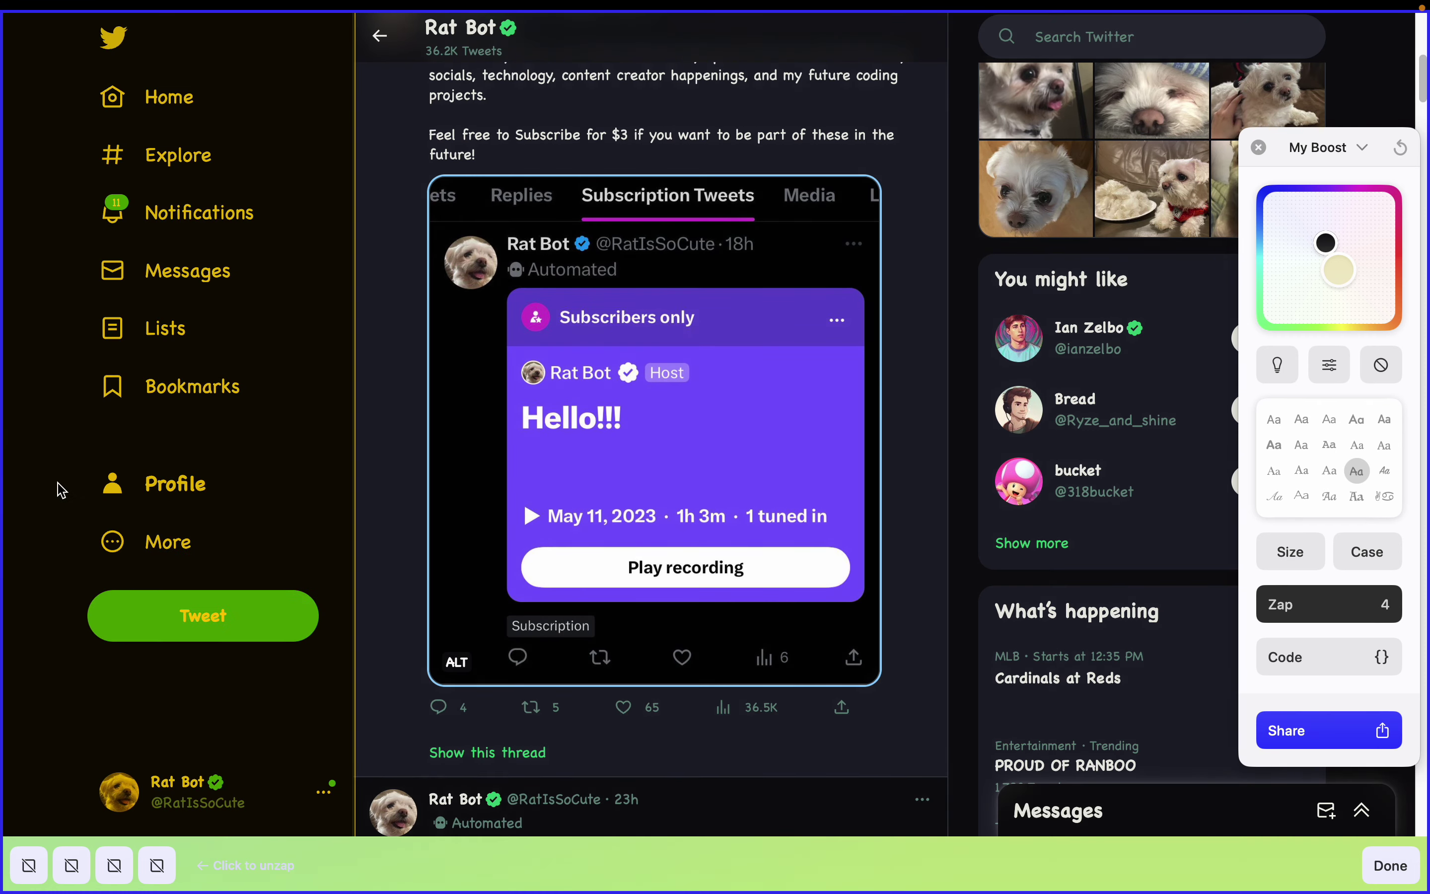
left_click(107, 441)
left_click(50, 489)
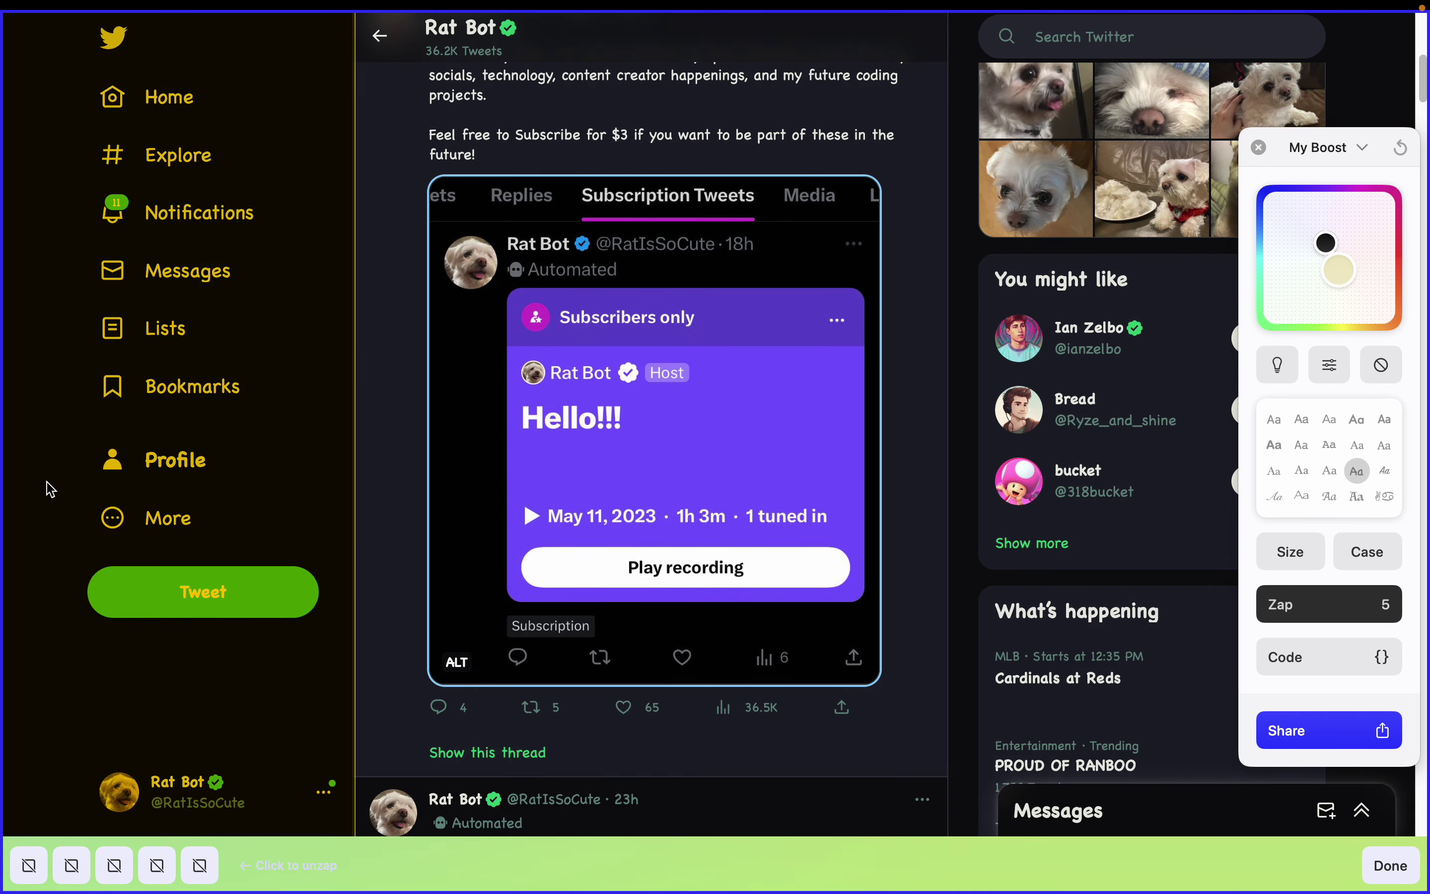
Step: Zap the remaining thin elements above Profile, keeping the Profile link itself
left_click(128, 426)
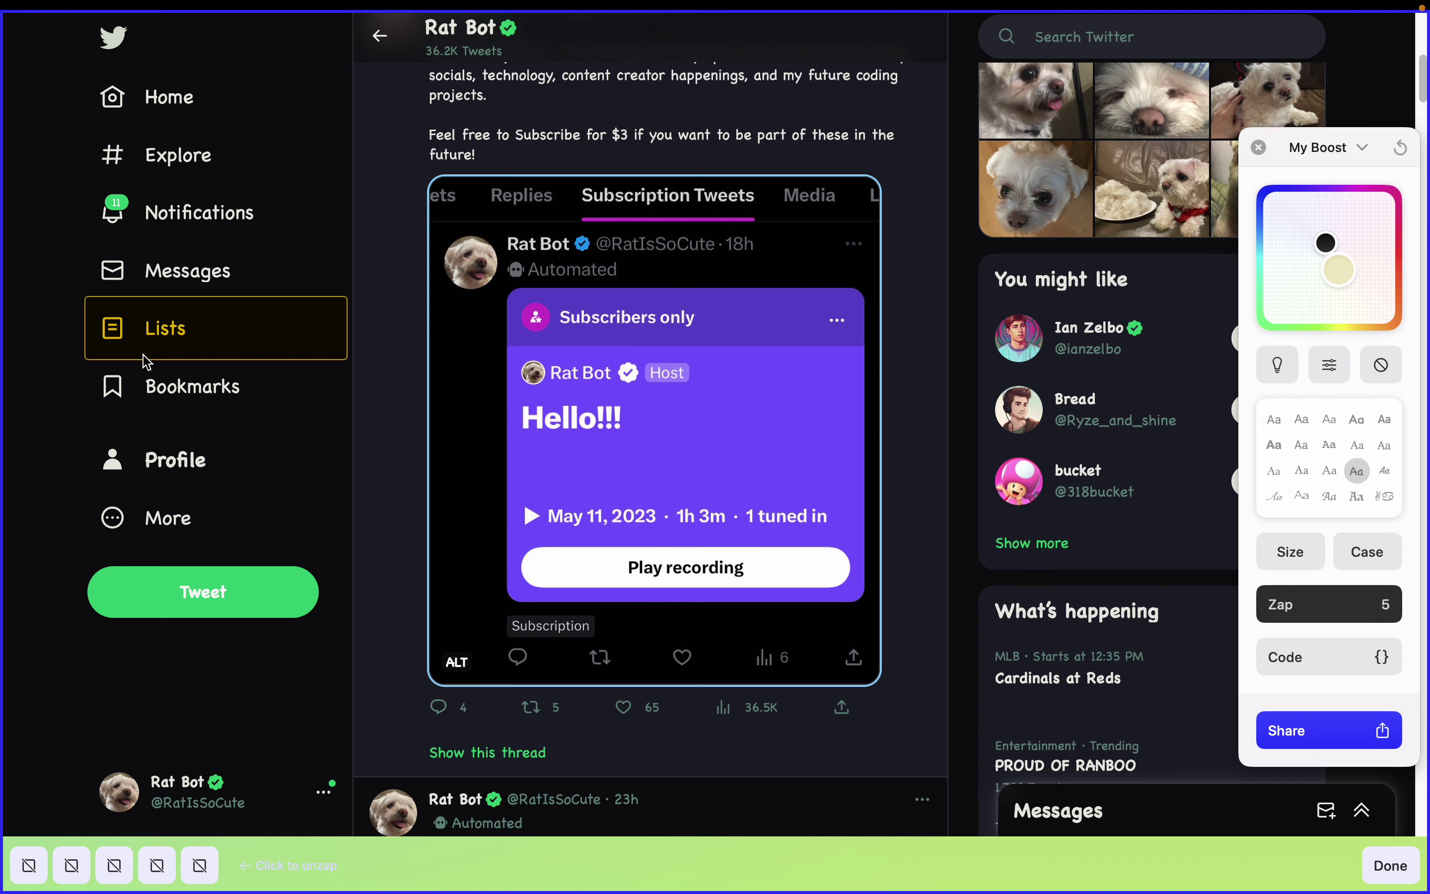
left_click(130, 429)
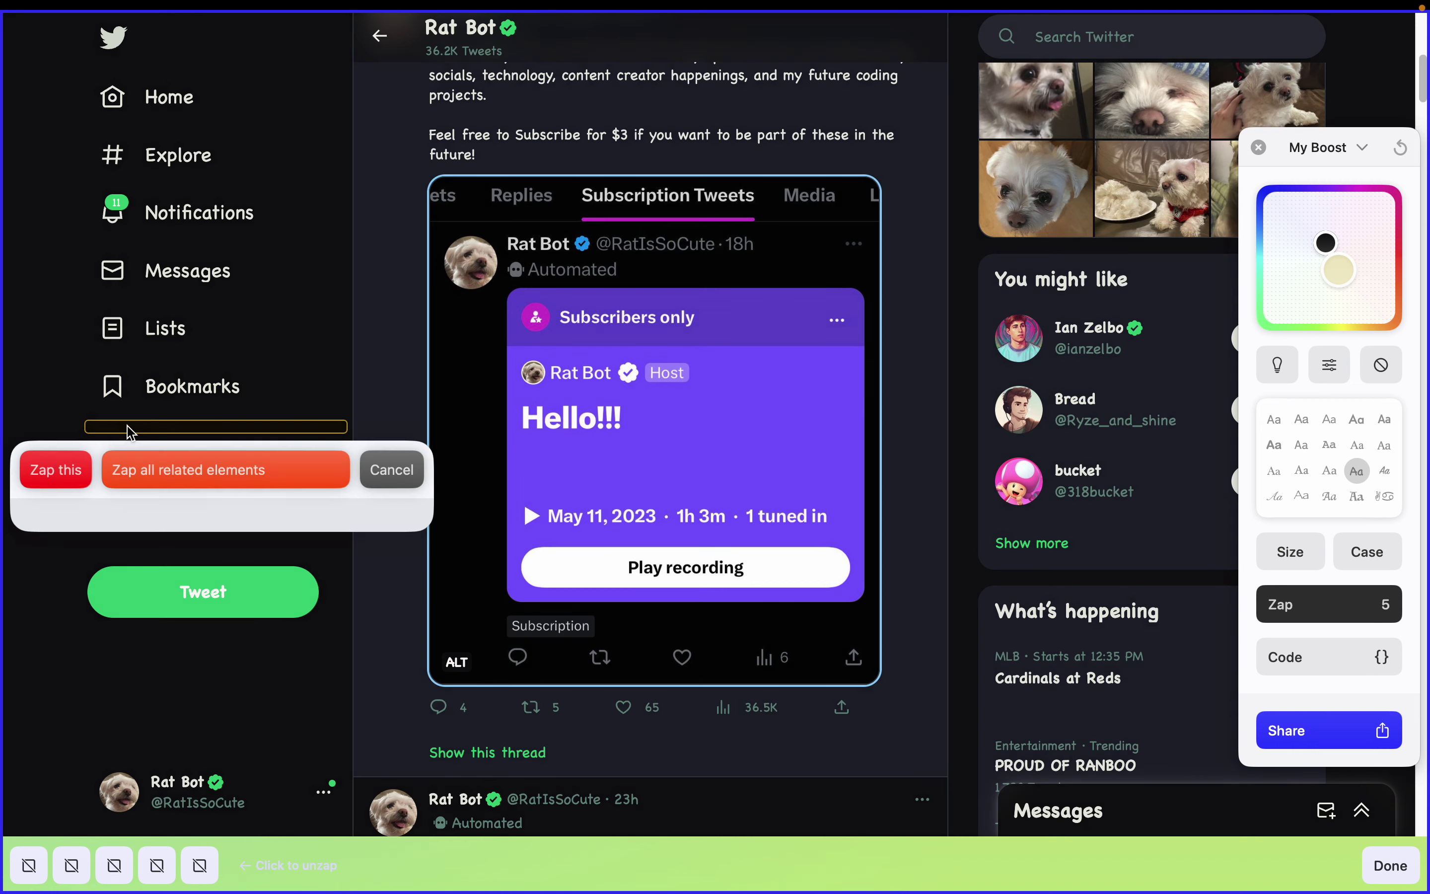
left_click(70, 469)
left_click(128, 418)
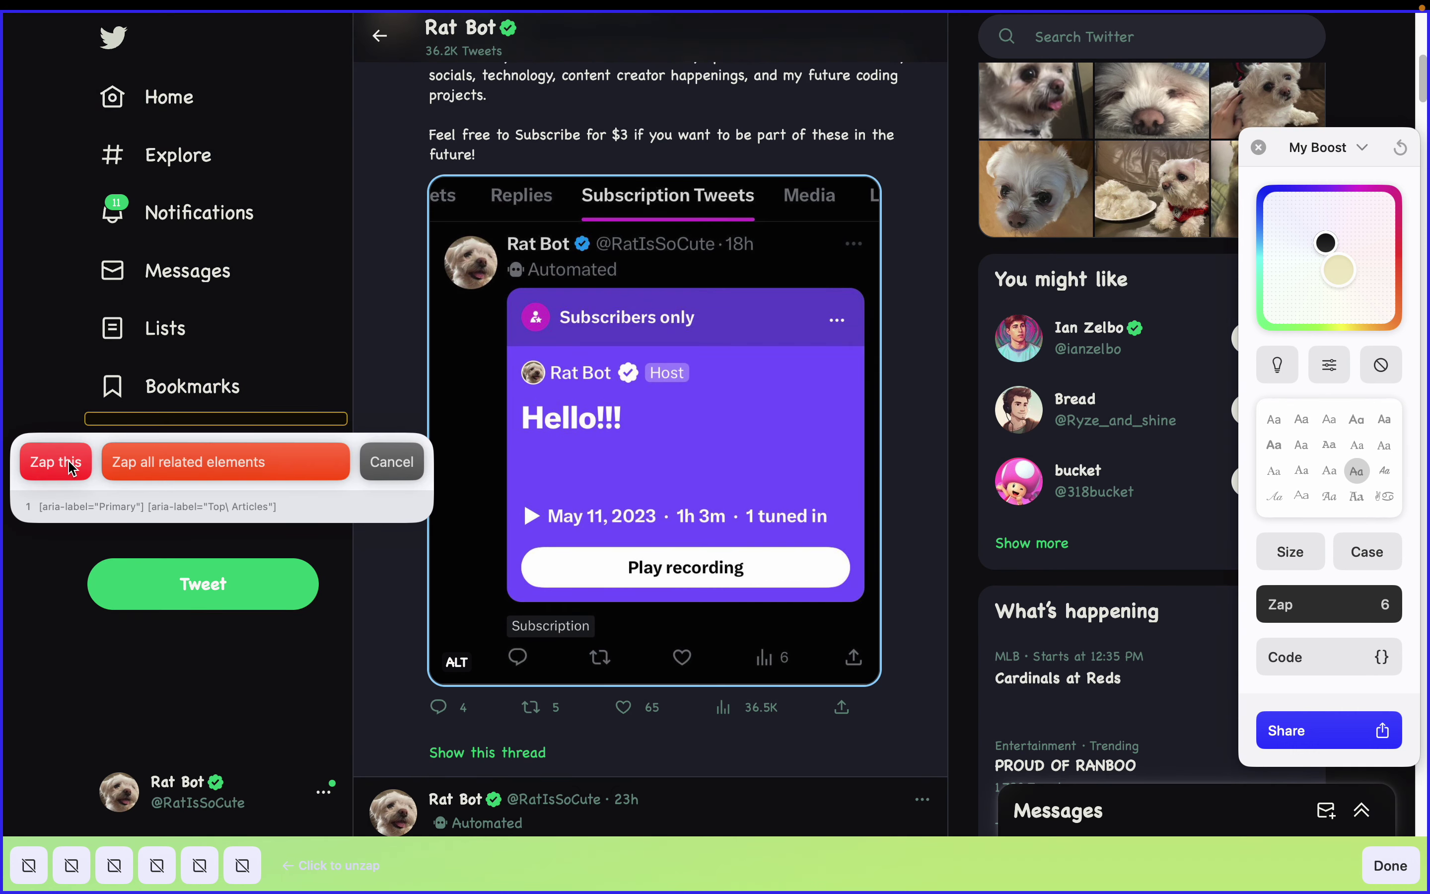
left_click(70, 469)
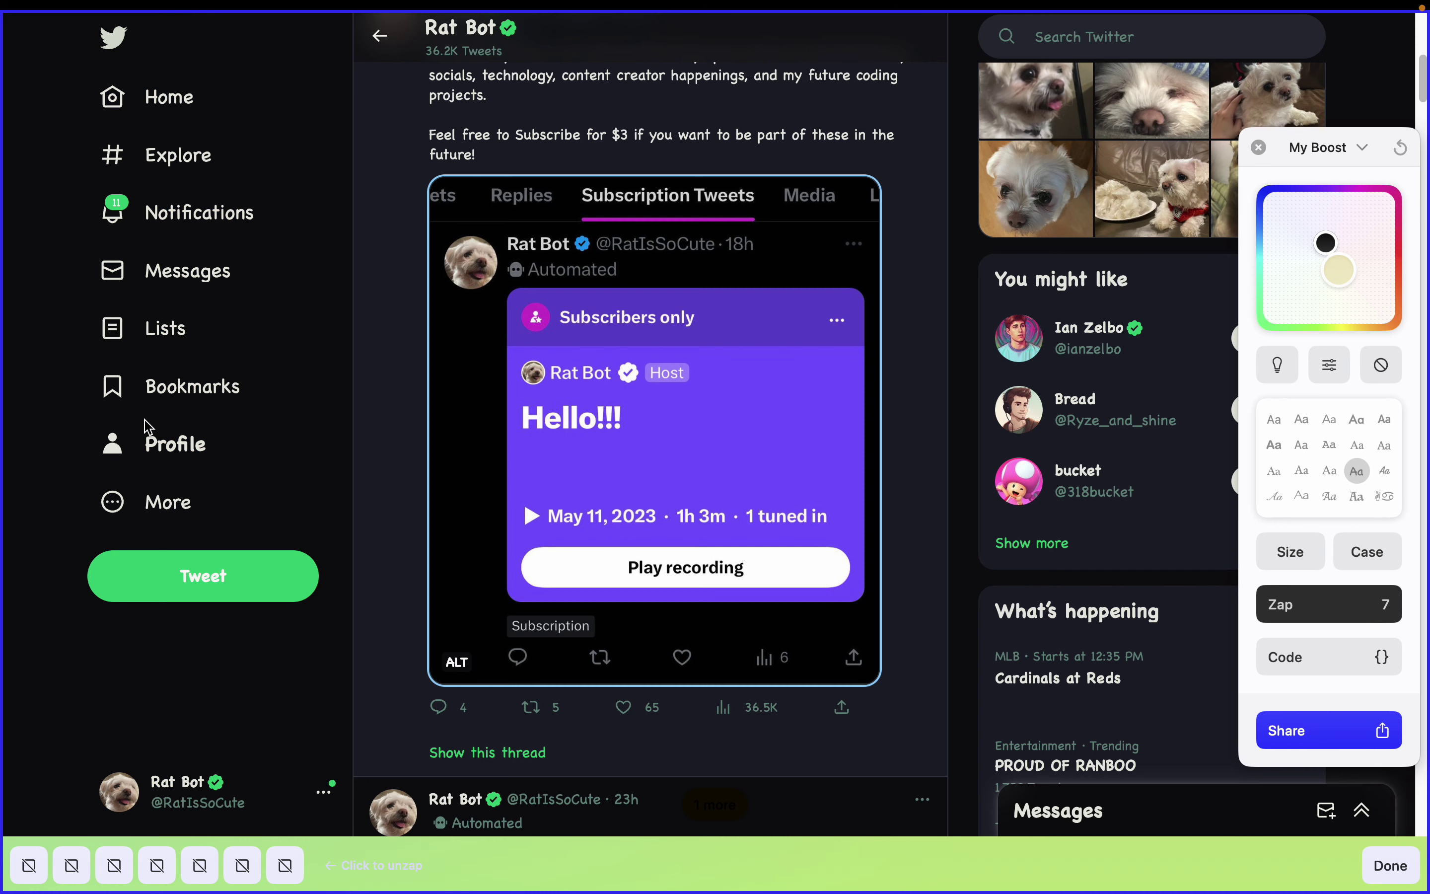
left_click(127, 431)
key("Escape")
Step: Try a maroon tint and light theme, then reset Twitter to its original colours
left_click_drag(1335, 271, 1346, 329)
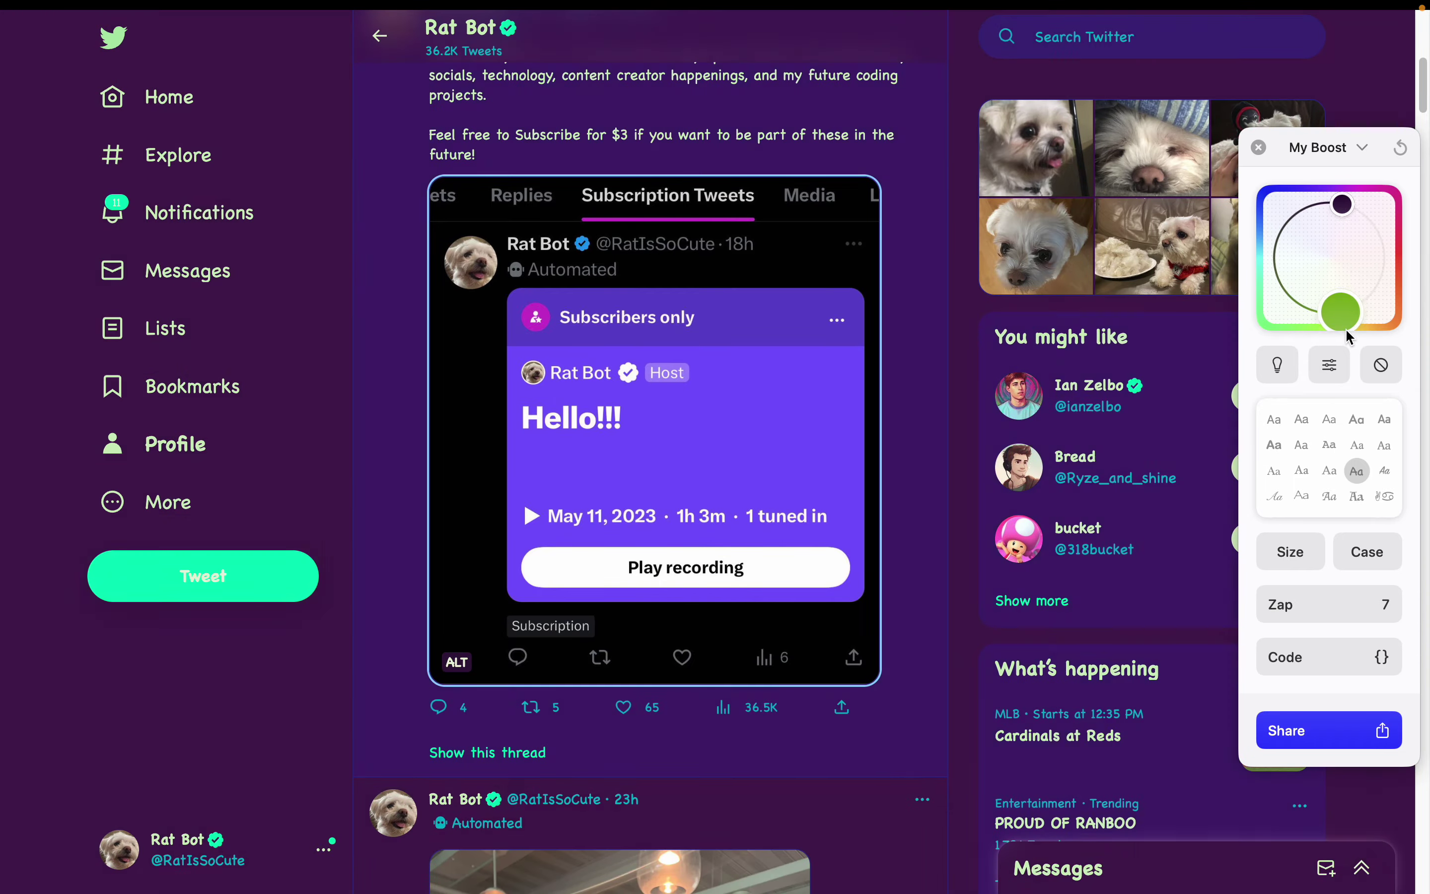
left_click(1279, 369)
left_click(1280, 369)
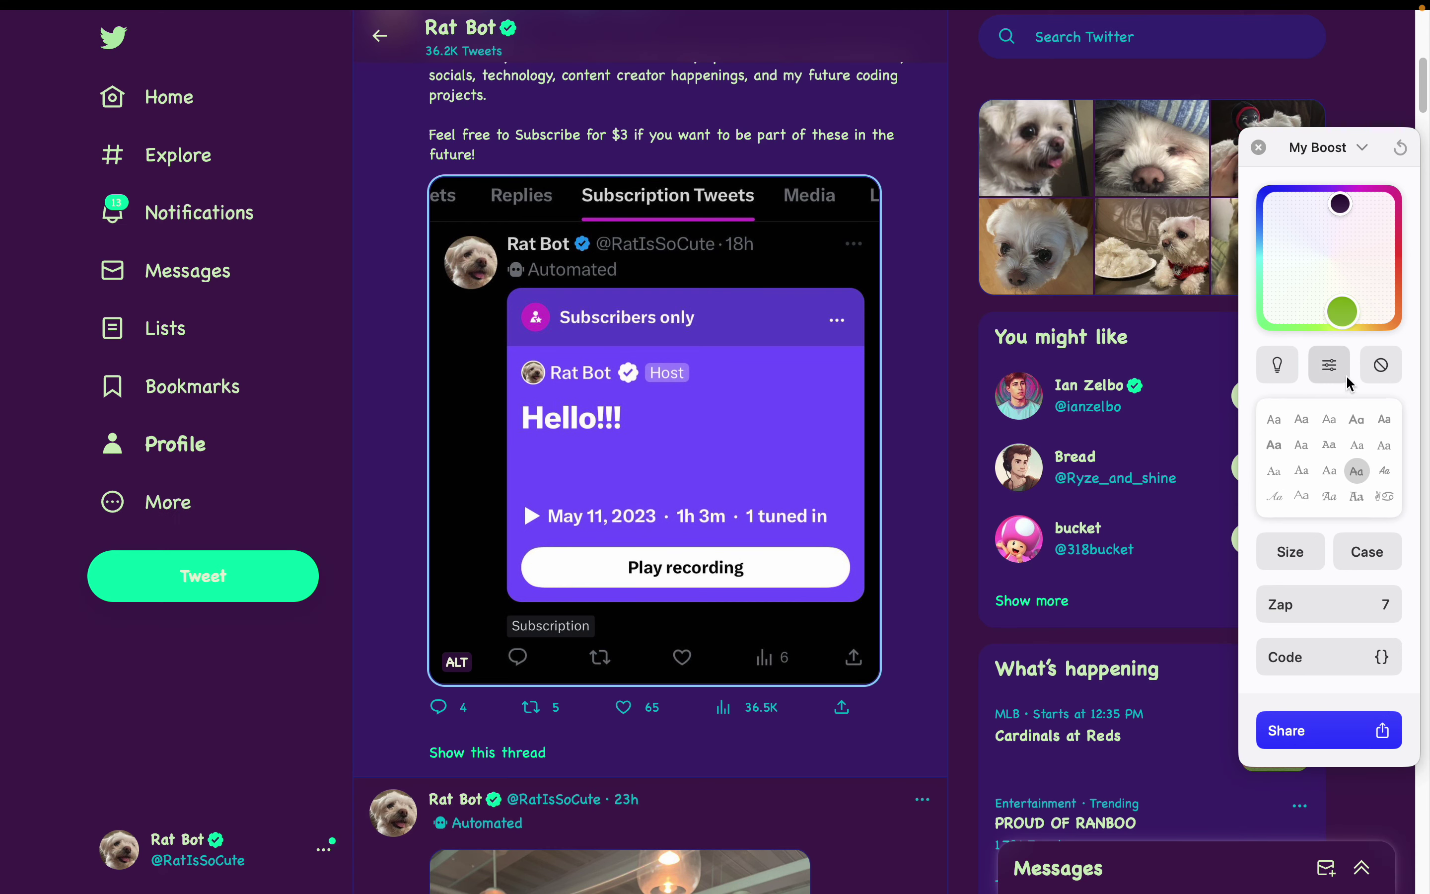
left_click(1379, 363)
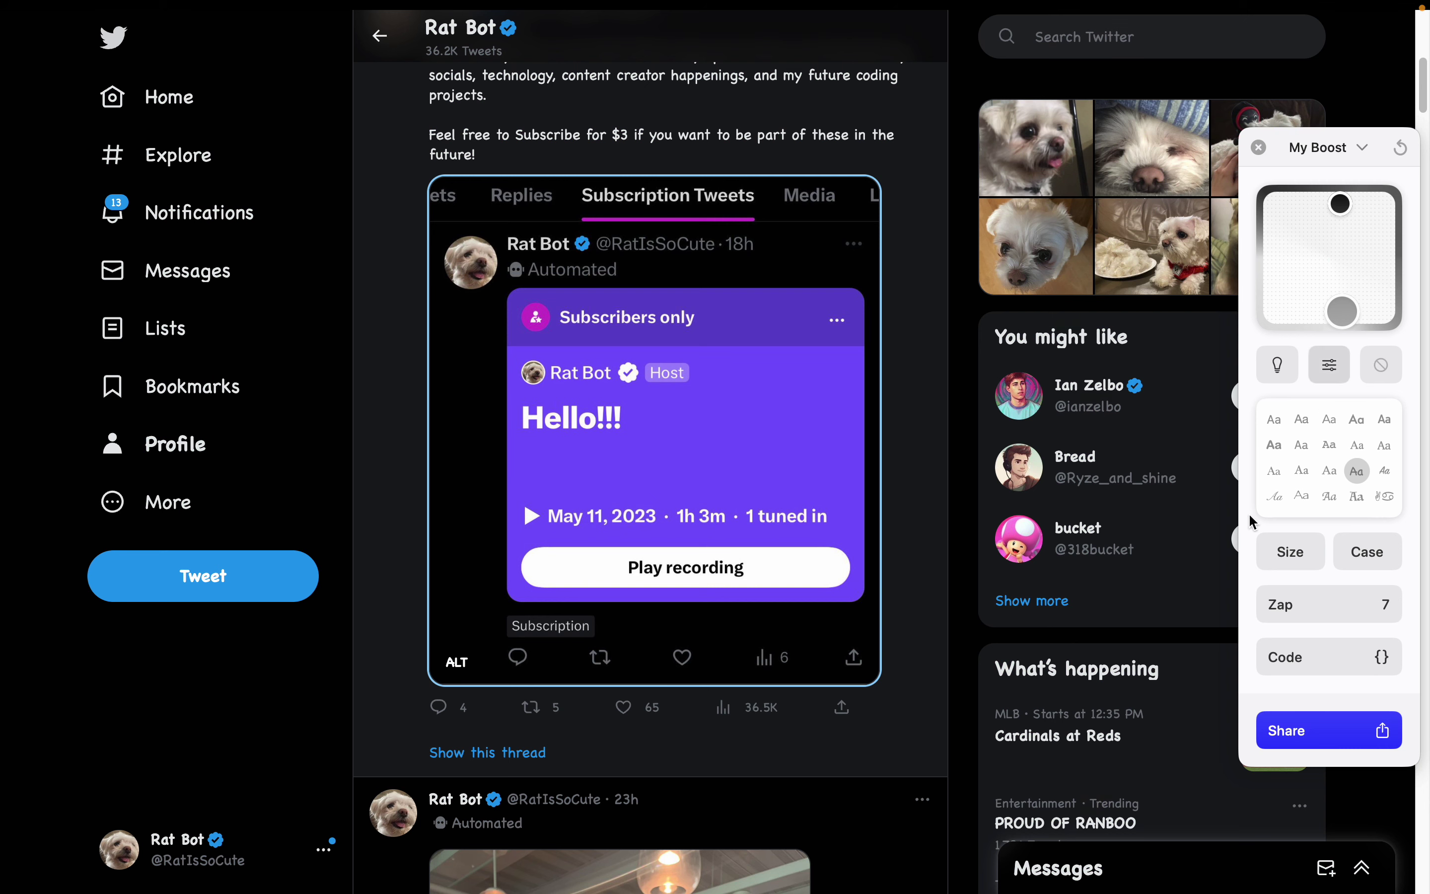
Step: Cycle the page size through 125%, 150% and 90% back to default
scroll(966, 591, "up", 5)
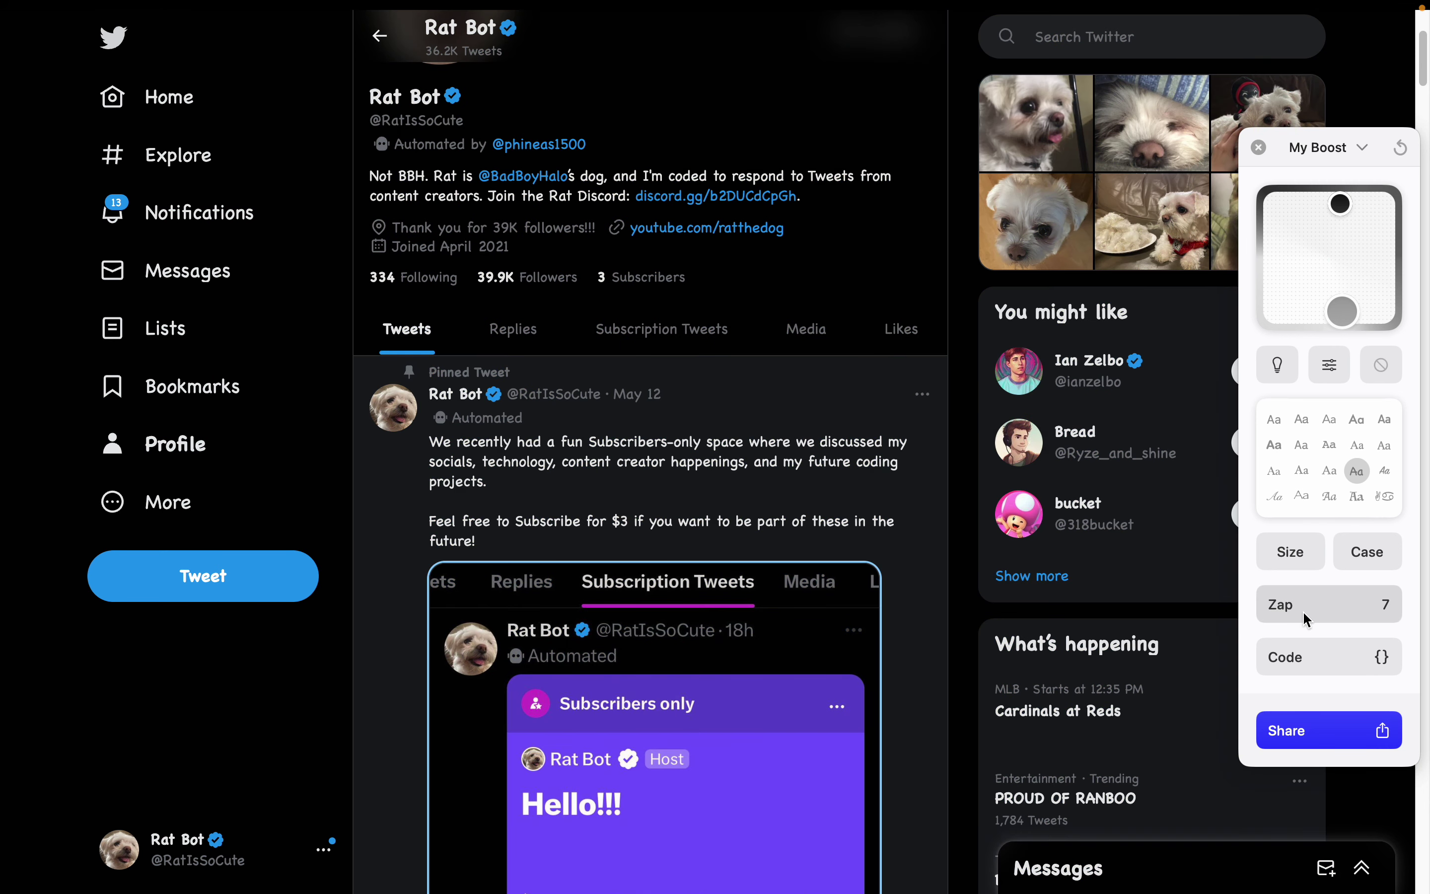
left_click(1294, 551)
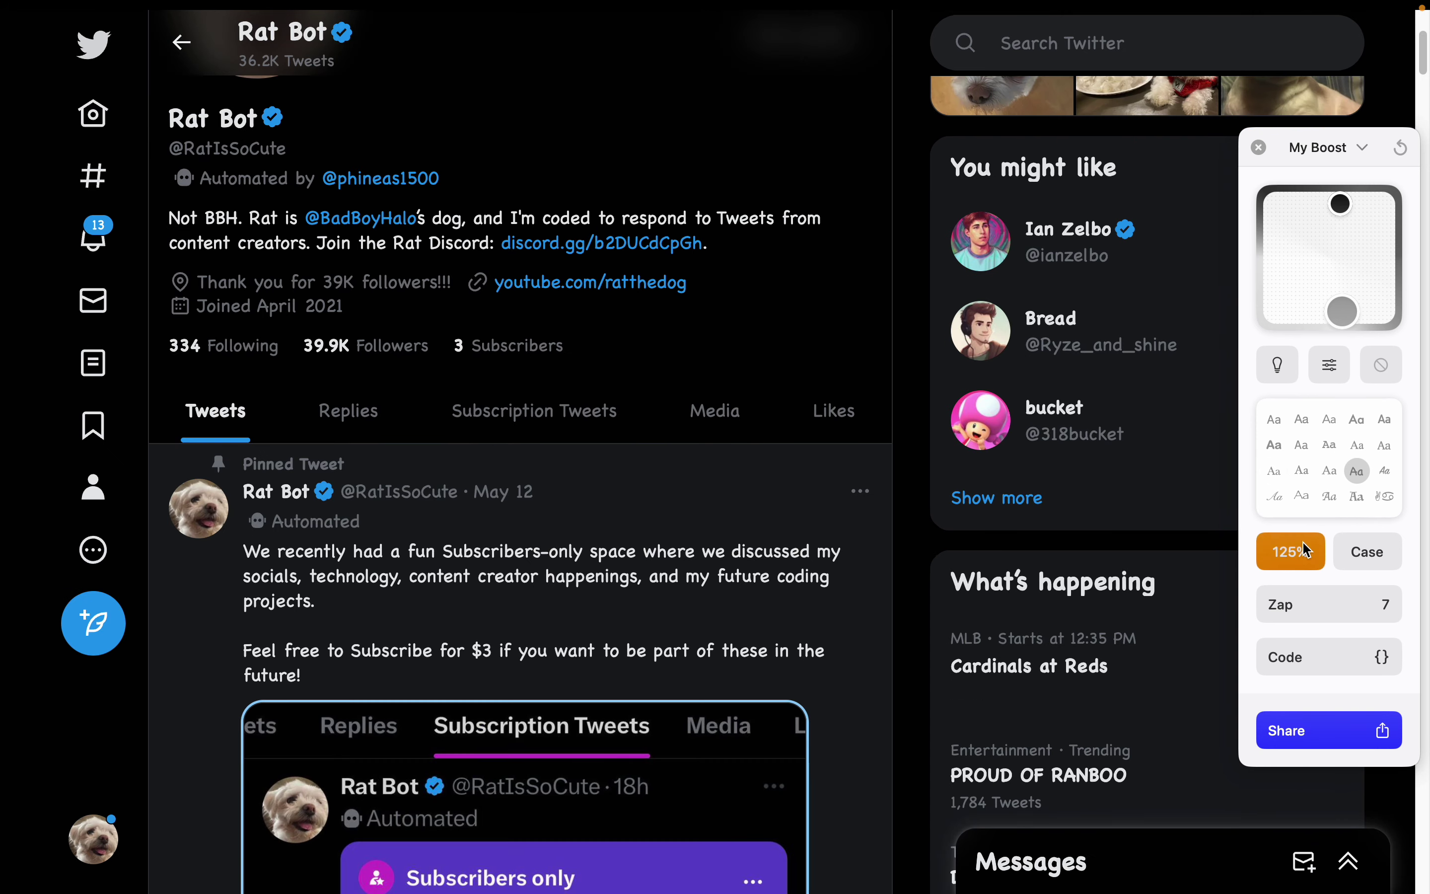
left_click(1306, 562)
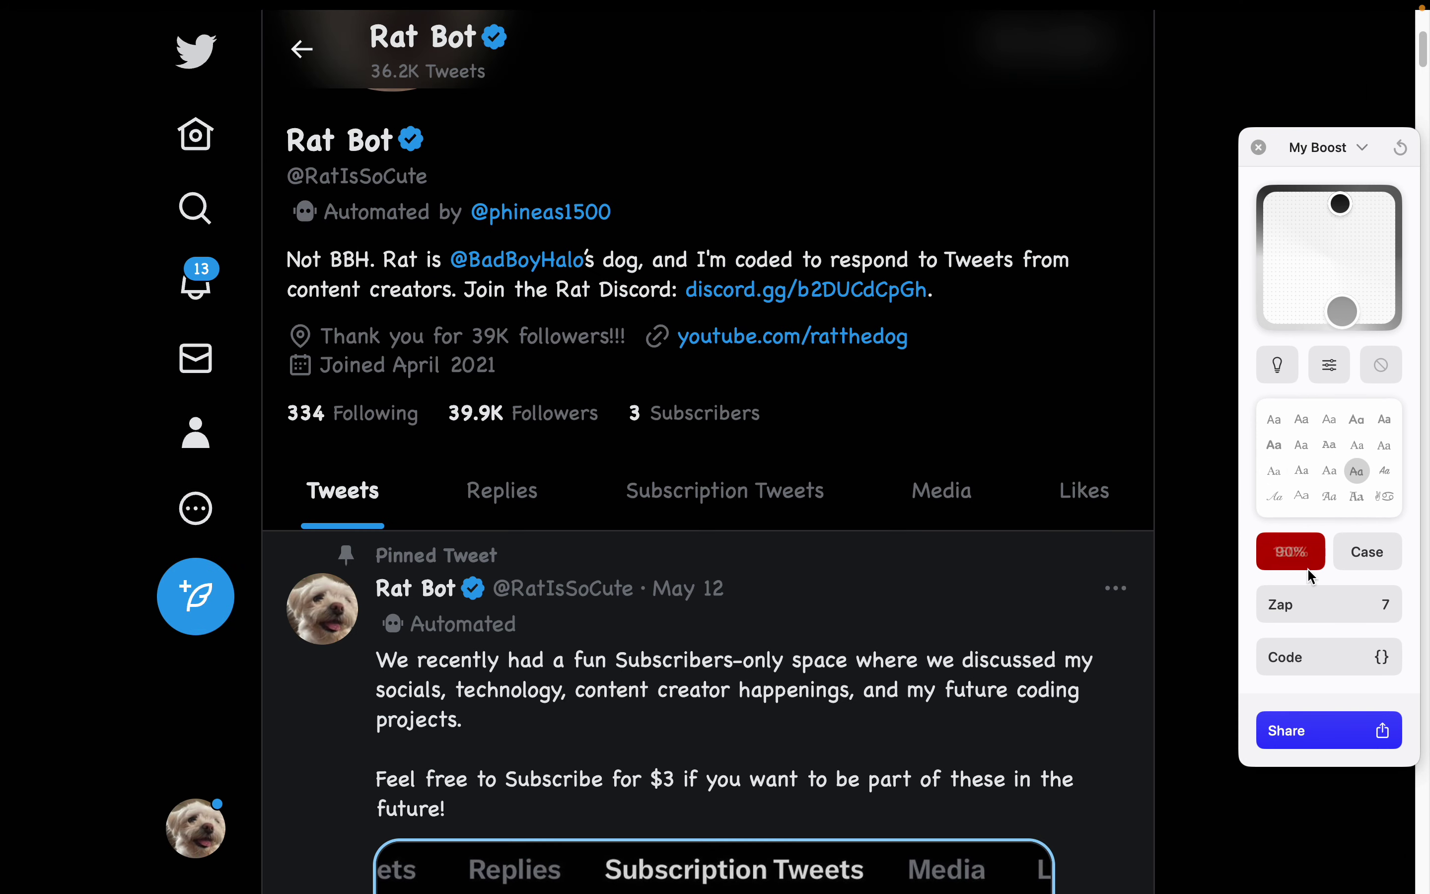
left_click(1307, 567)
left_click(1291, 565)
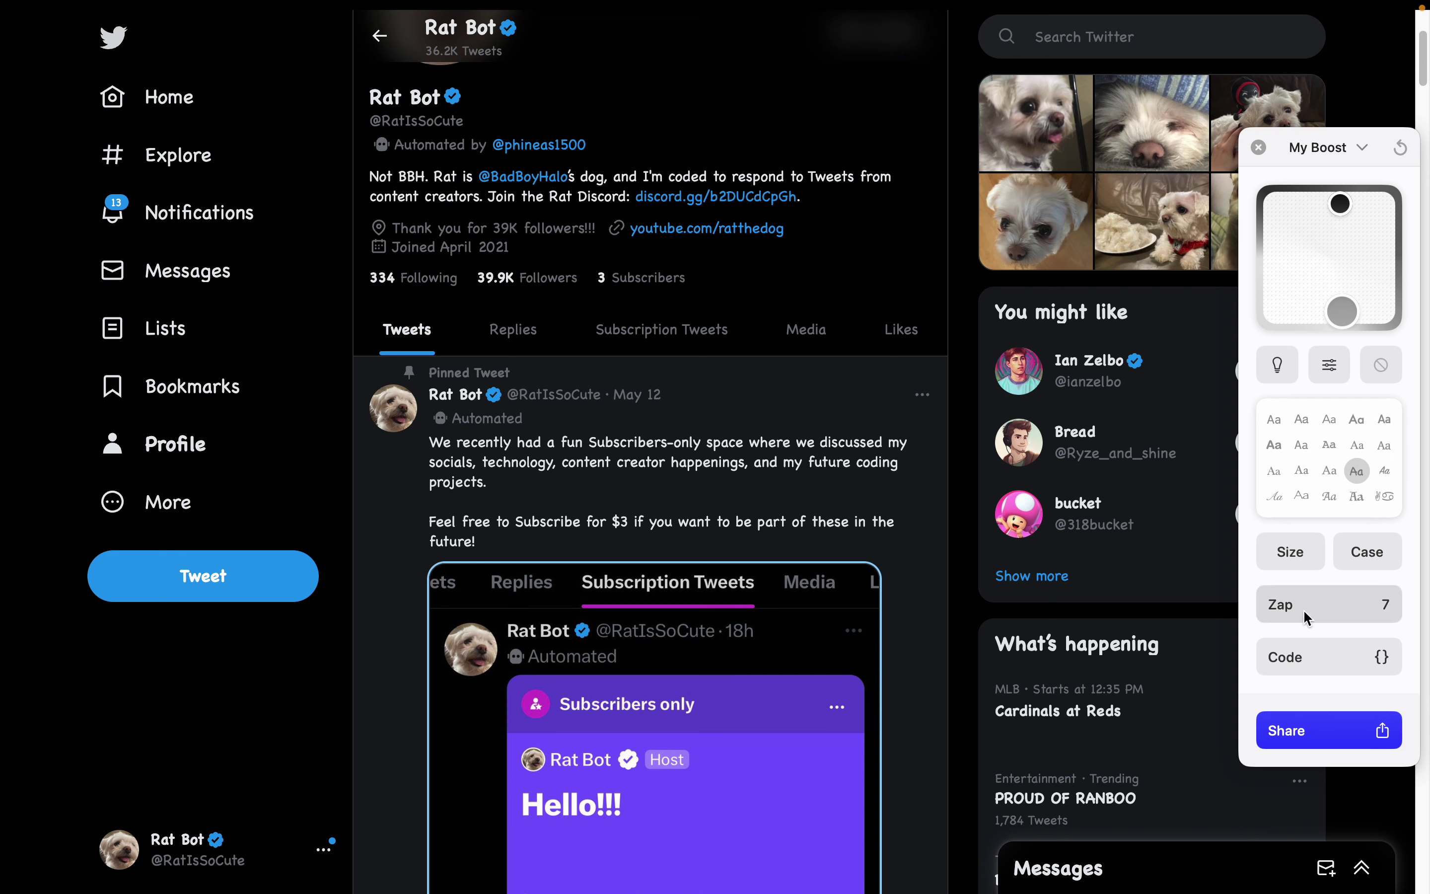
left_click(1371, 668)
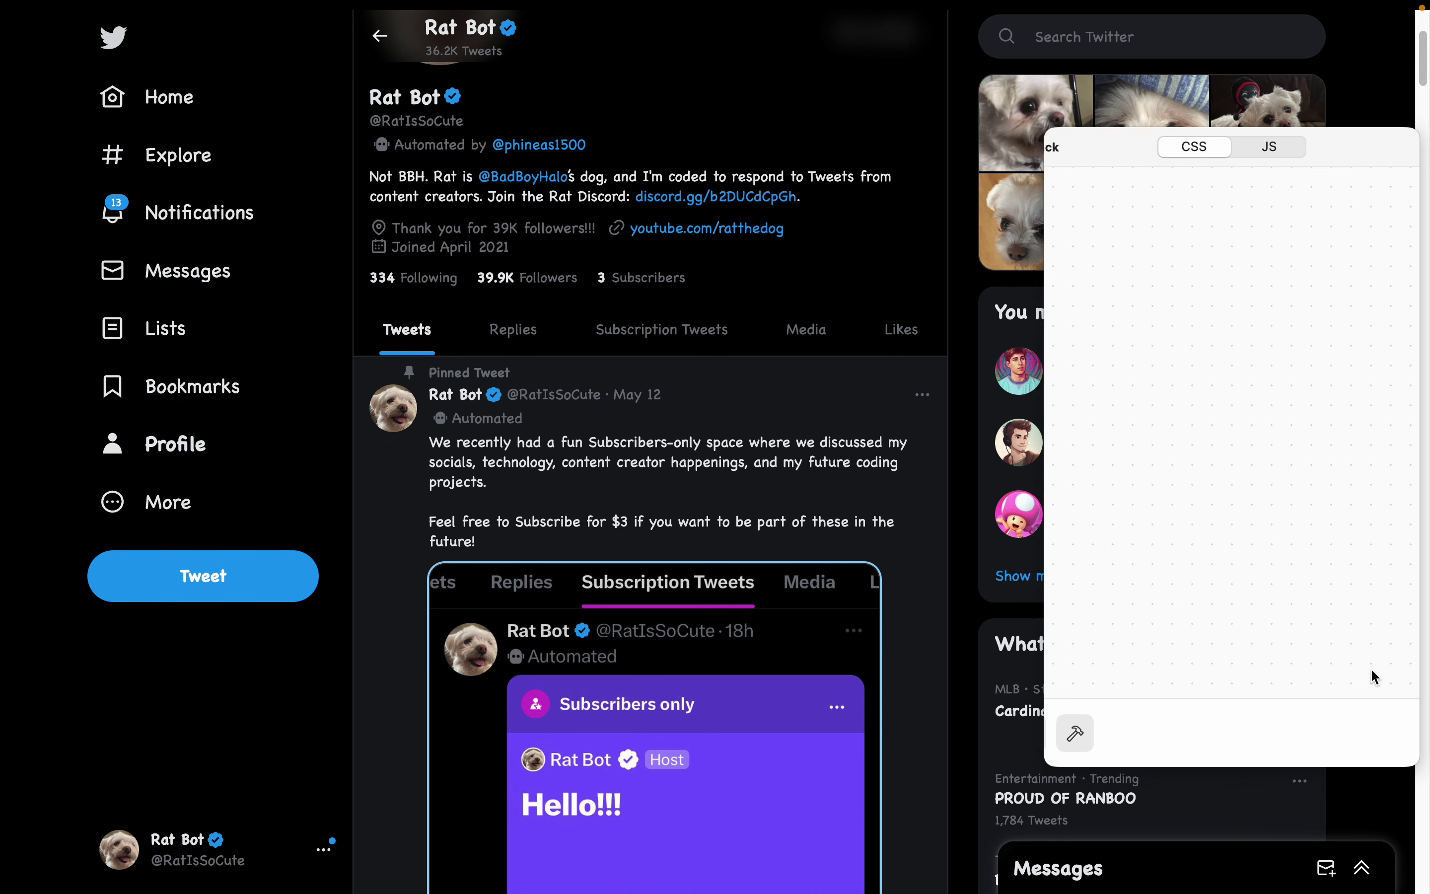
left_click(1056, 195)
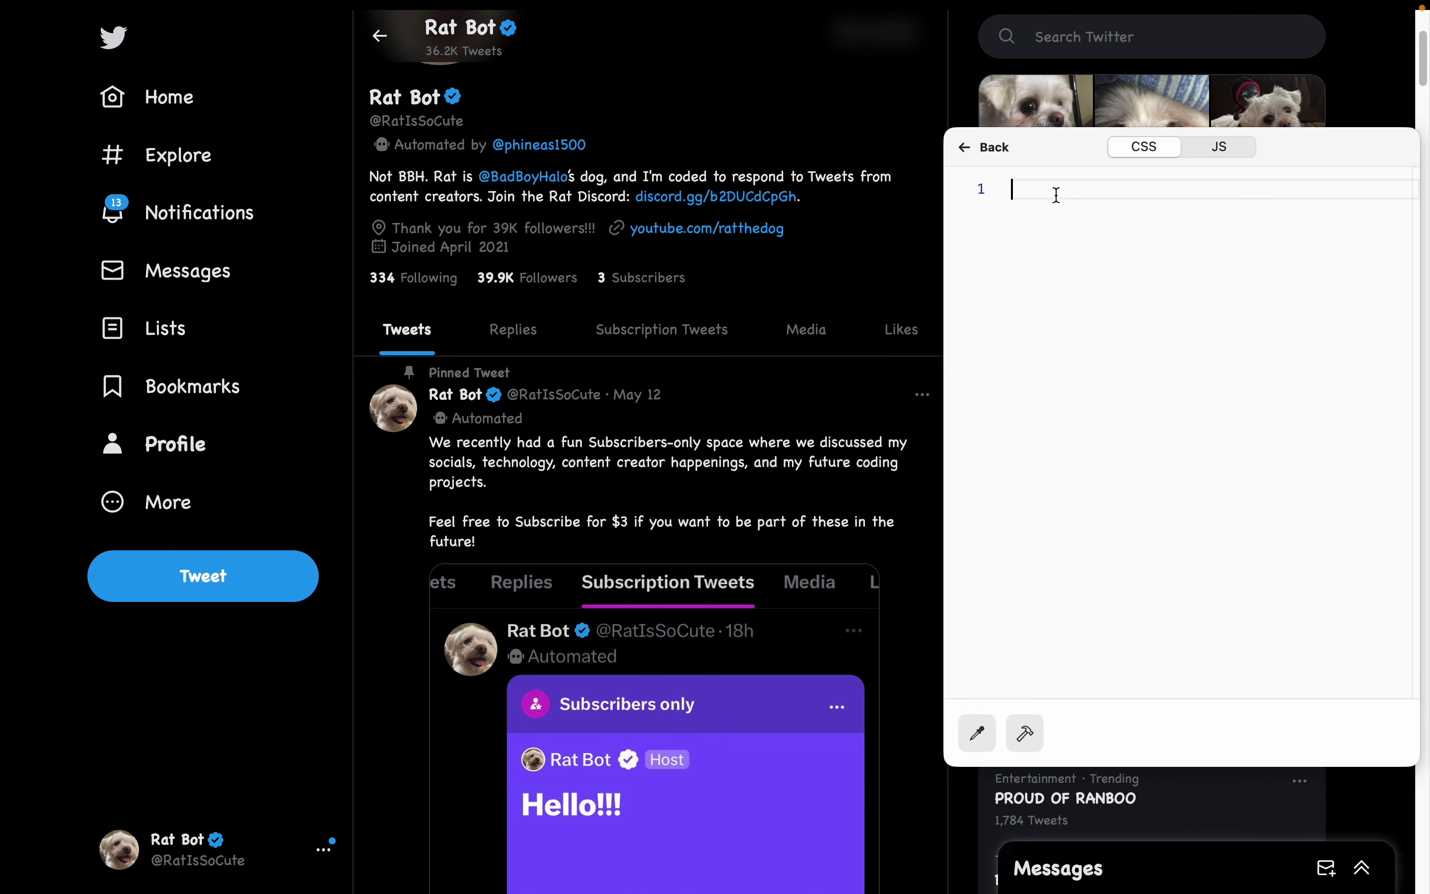
left_click(1215, 147)
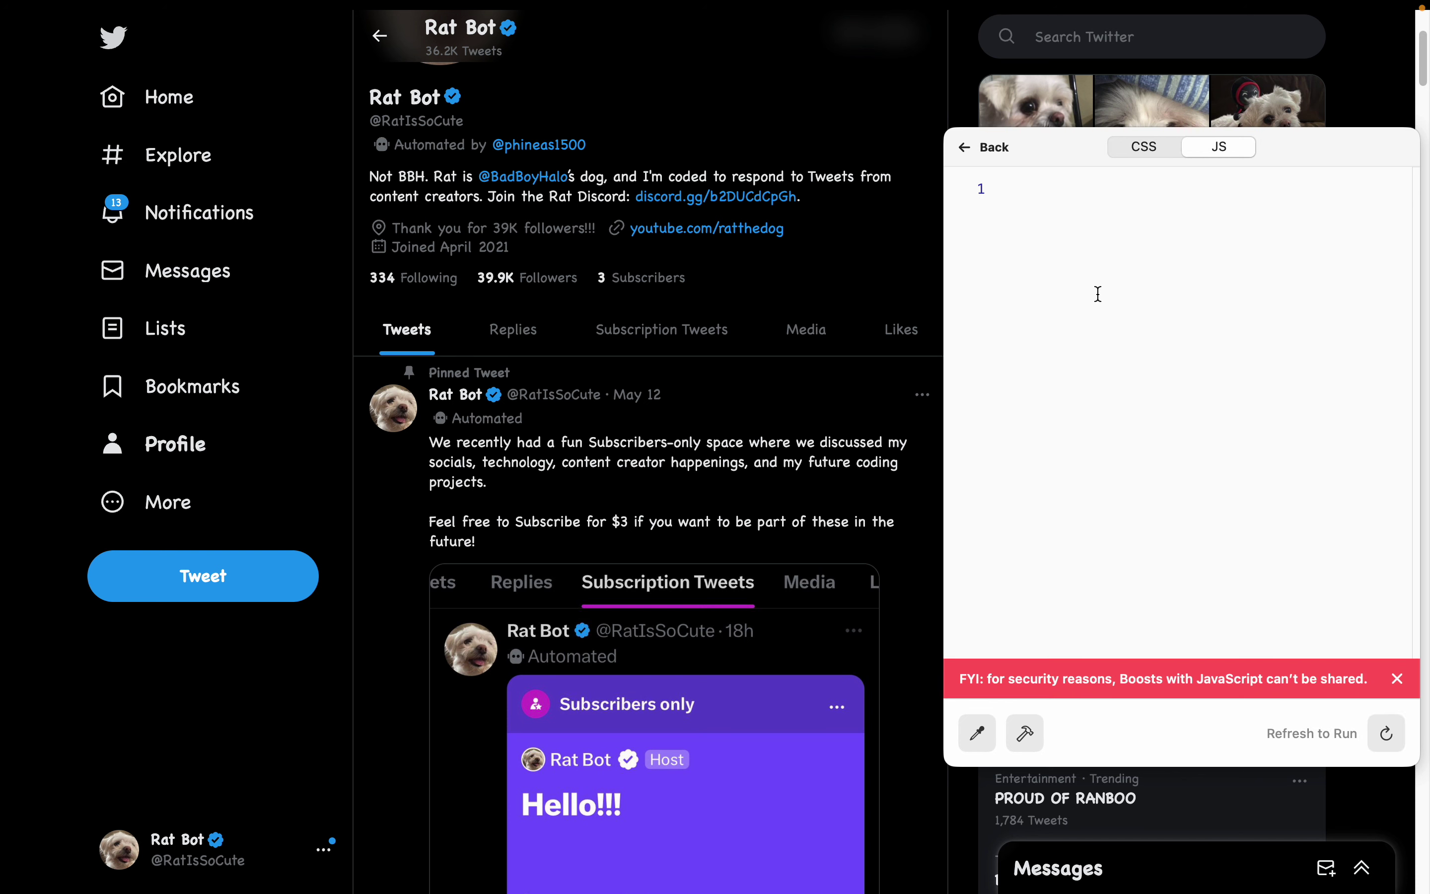
left_click(978, 148)
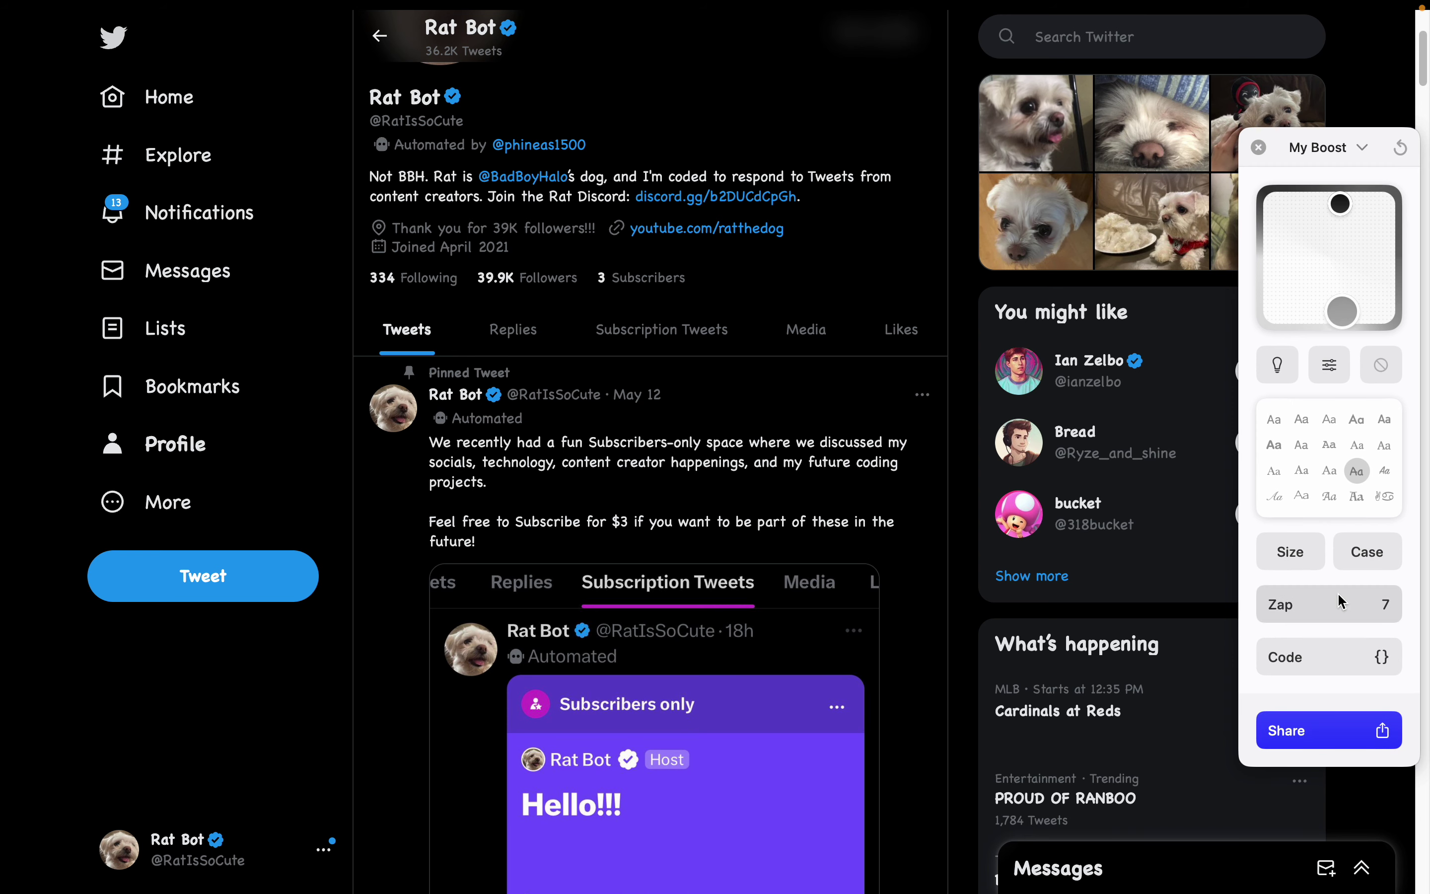
Step: Lower contrast, set Original Saturation to full and darken the page brightness
left_click(1321, 363)
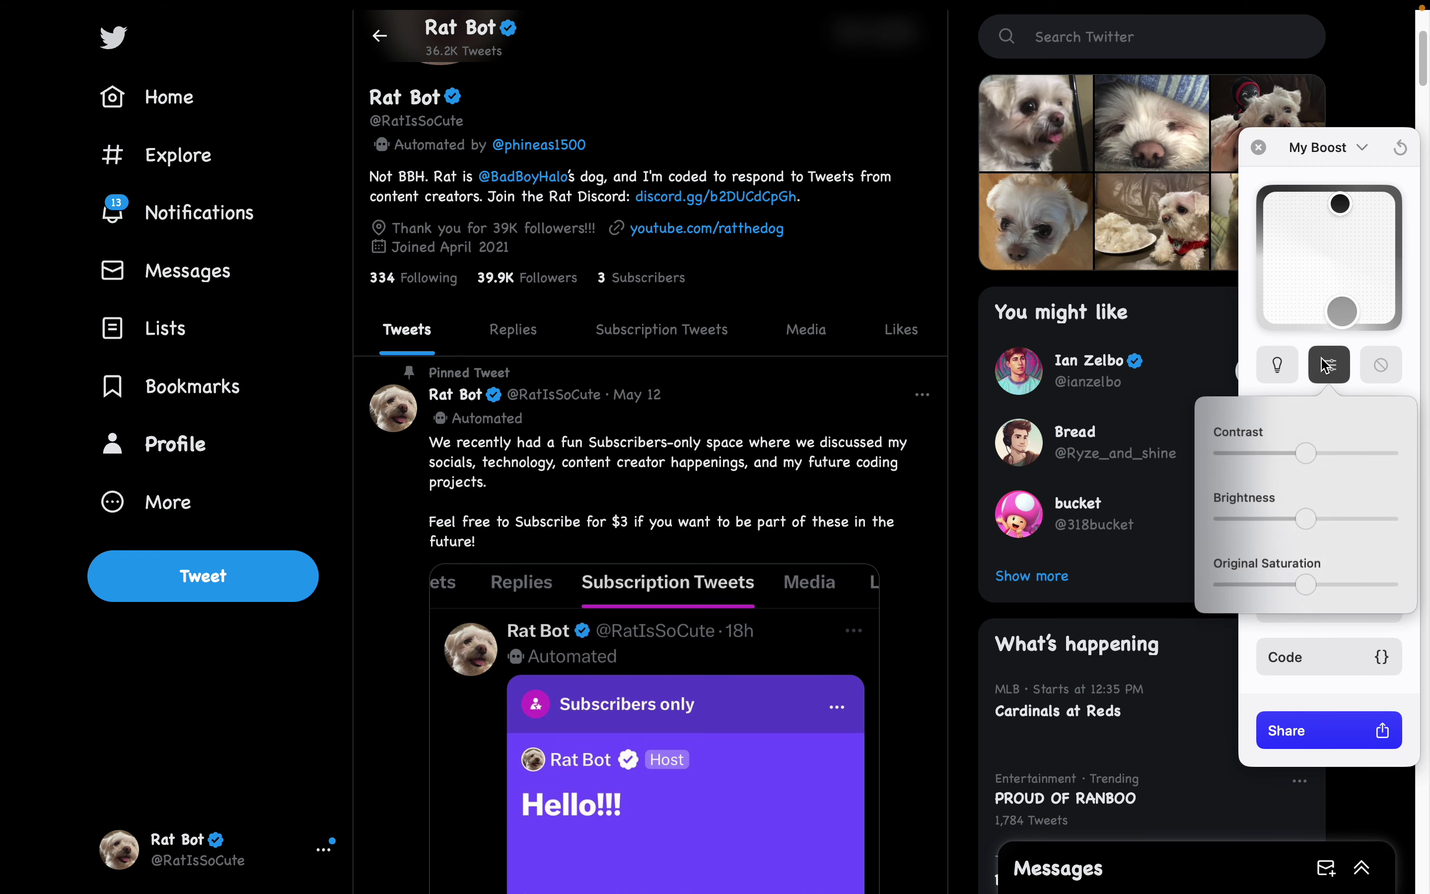
left_click(1306, 460)
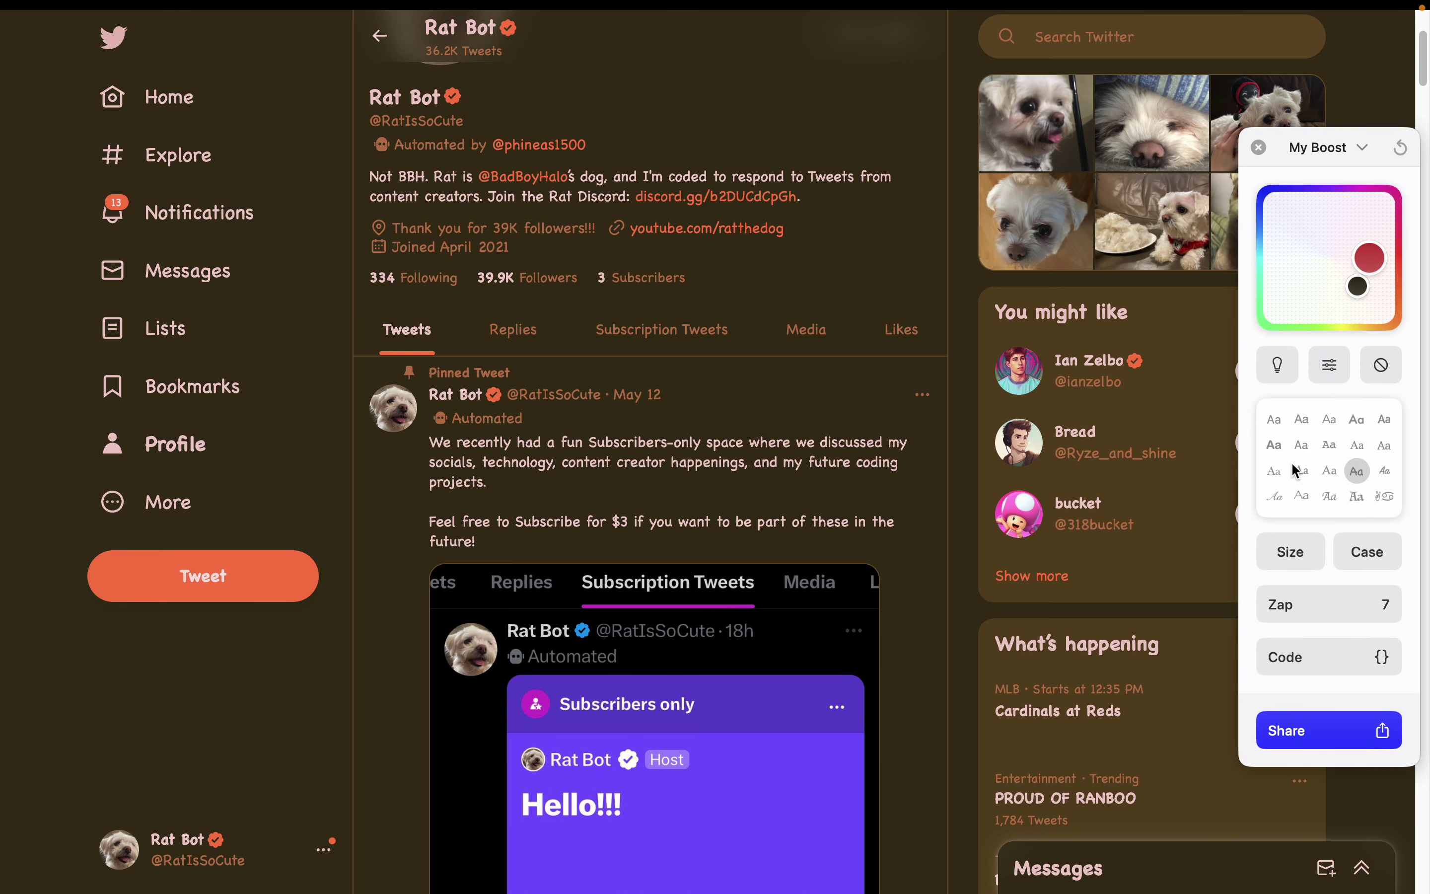
left_click(1329, 364)
mouse_move(1306, 453)
left_mouse_down()
mouse_move(1222, 457)
mouse_move(1309, 453)
left_mouse_up()
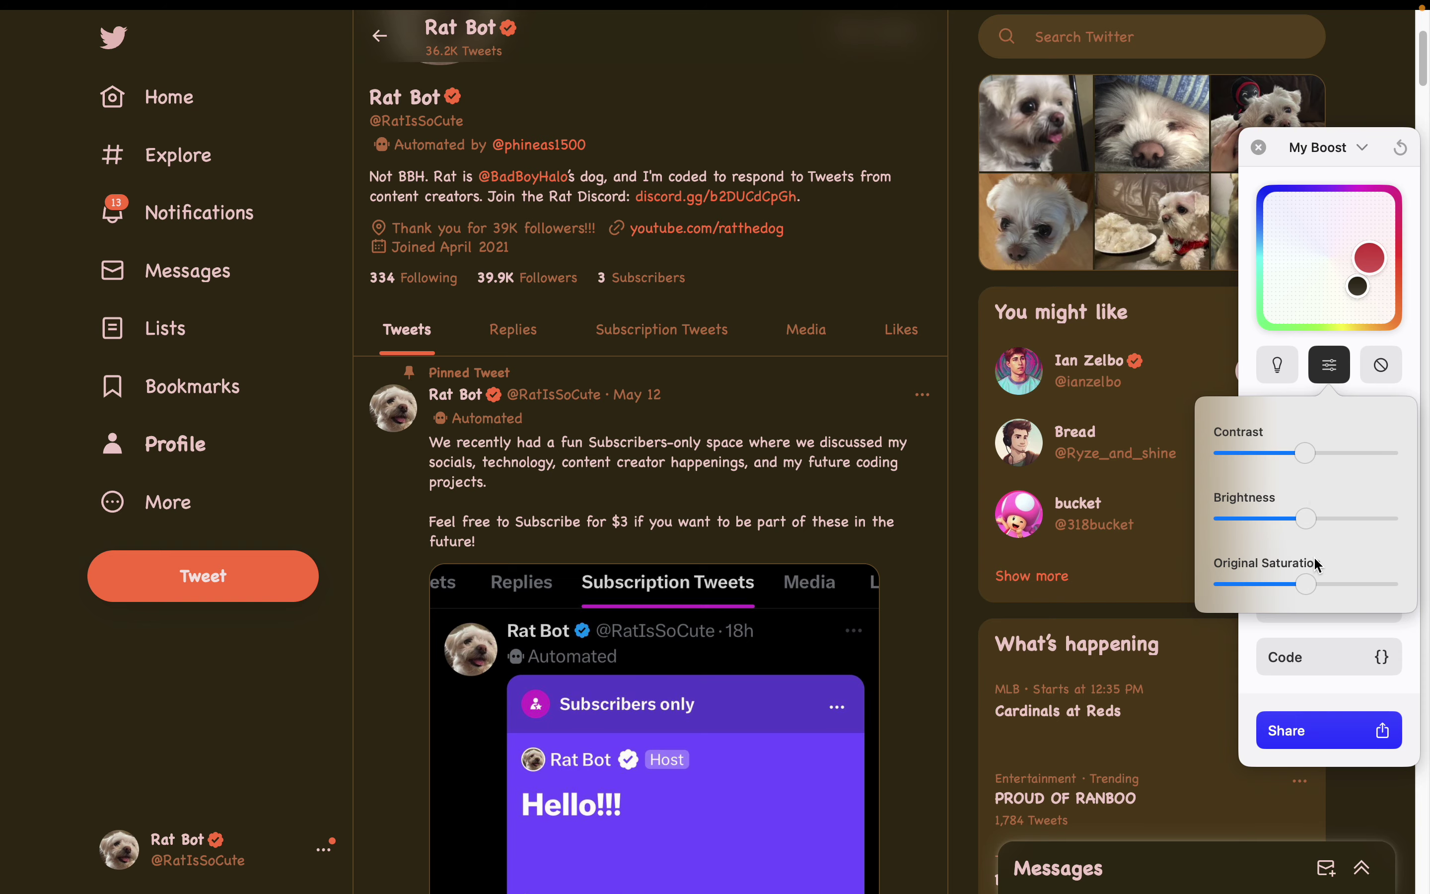
mouse_move(1307, 518)
left_mouse_down()
mouse_move(1398, 518)
mouse_move(1305, 518)
left_mouse_up()
left_click_drag(1209, 587, 1389, 584)
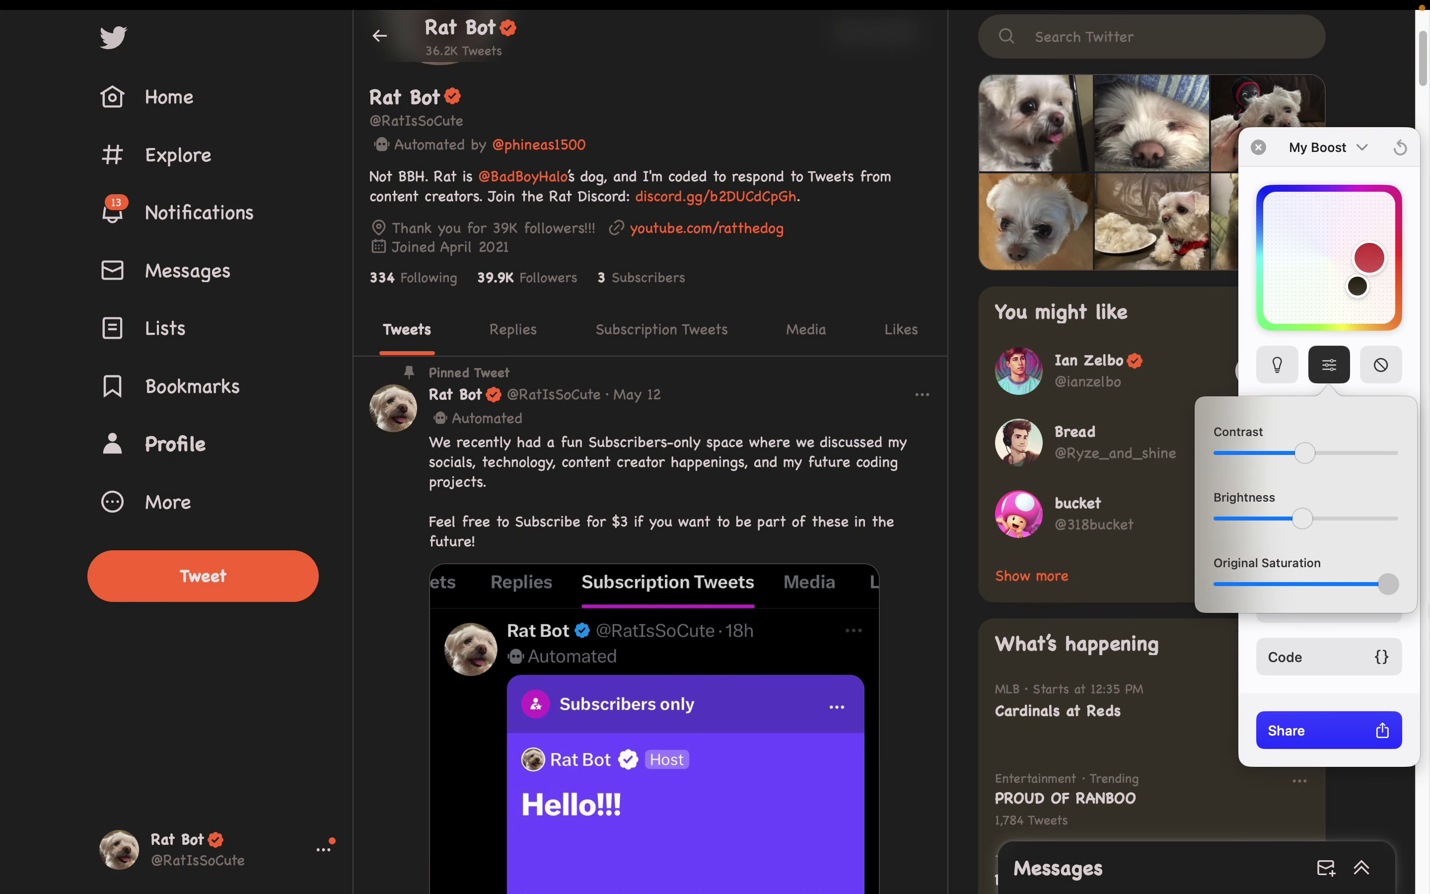
left_click_drag(1298, 521, 1306, 577)
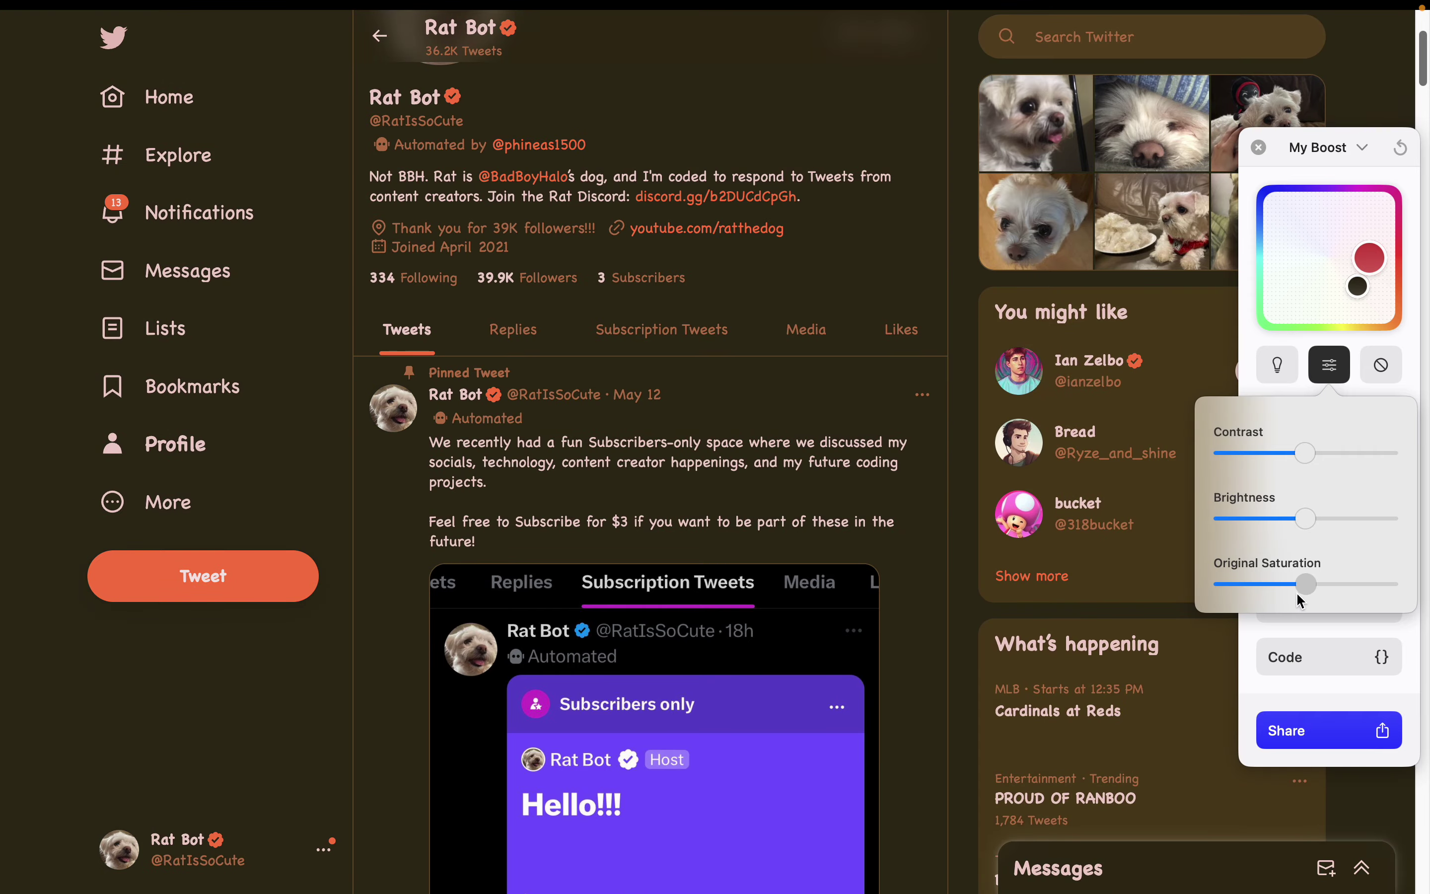
Step: Drag the tint through purple and bright green hues, then turn off the custom colours
left_click_drag(1318, 216, 1264, 282)
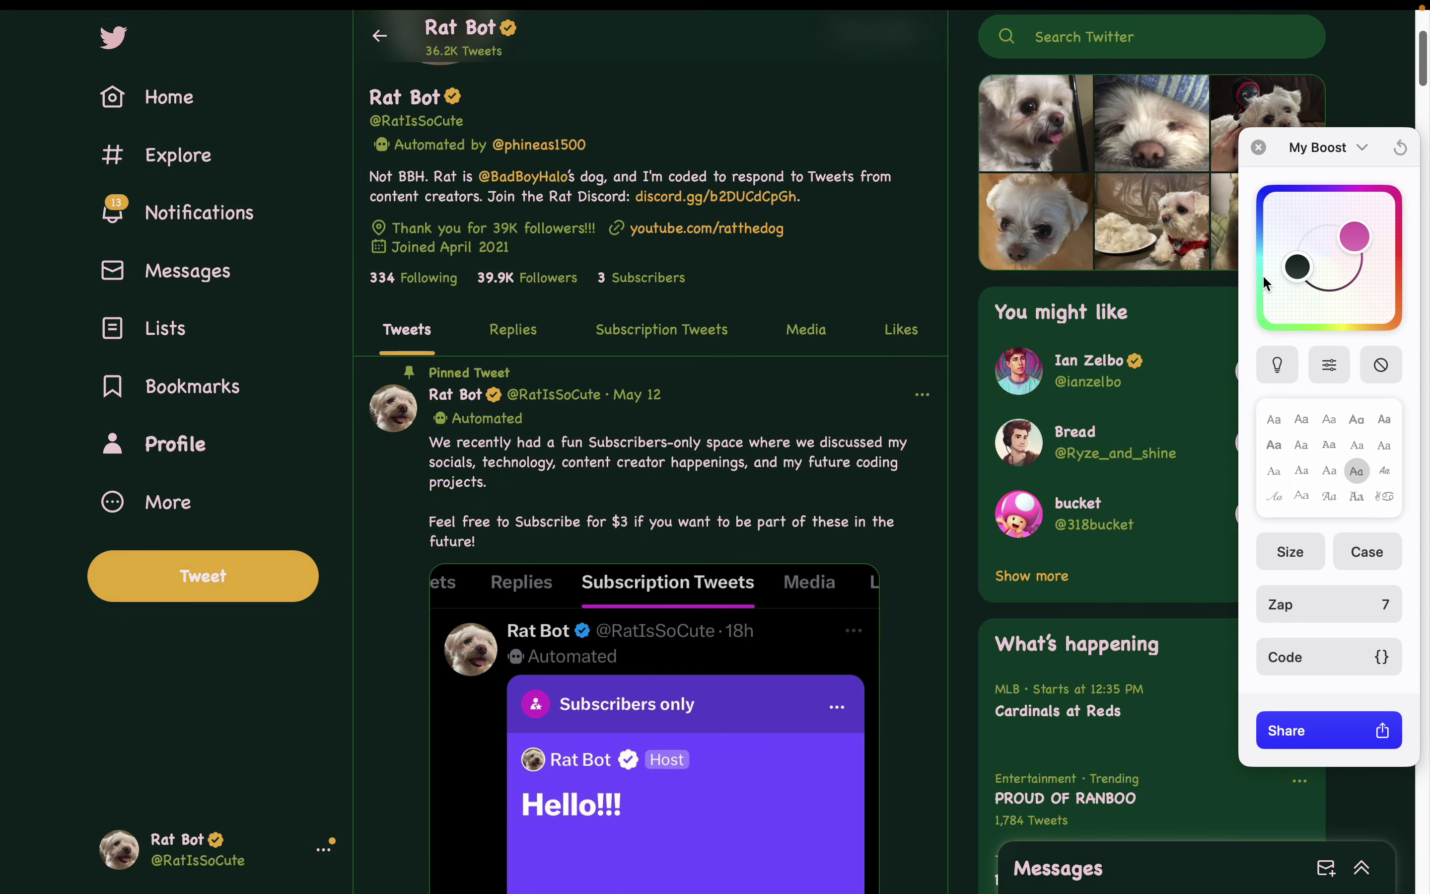
mouse_move(1355, 243)
left_mouse_down()
mouse_move(1302, 263)
mouse_move(1329, 253)
left_mouse_up()
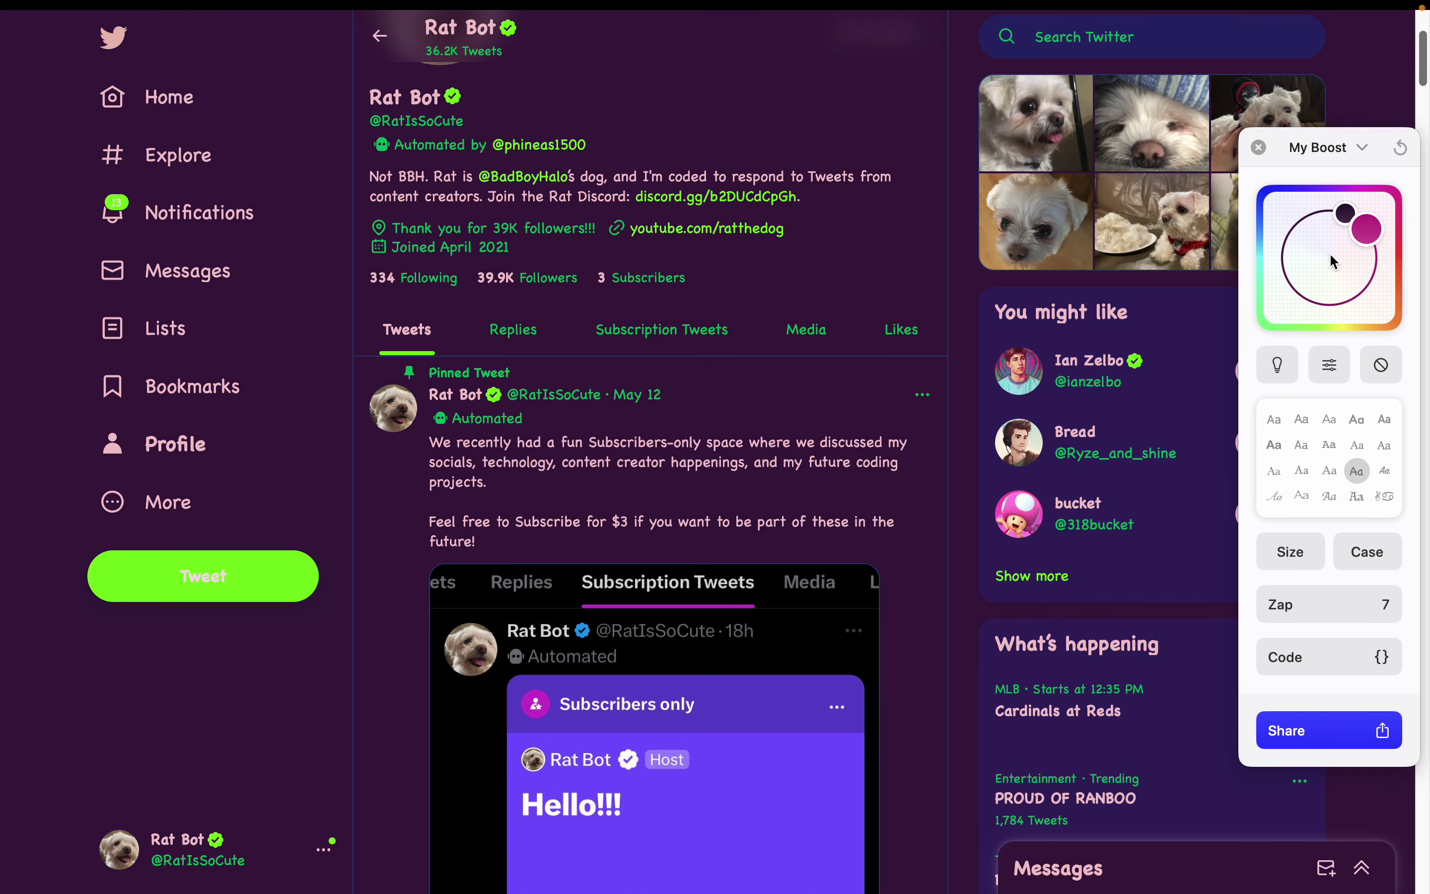
left_click(1381, 365)
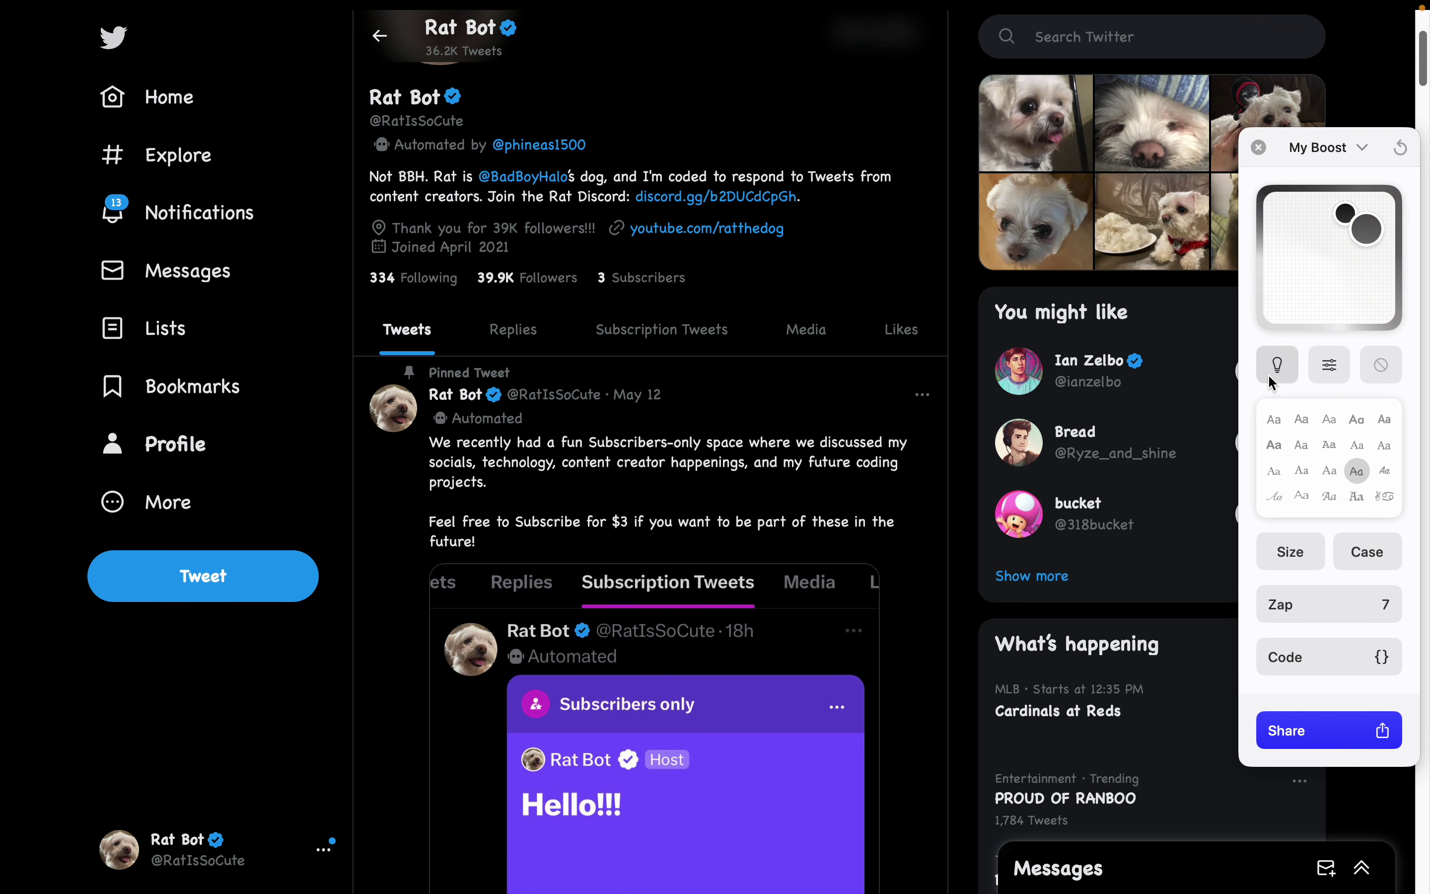
Step: Delete the custom Twitter boost via its options menu, confirming the deletion
left_click(1353, 143)
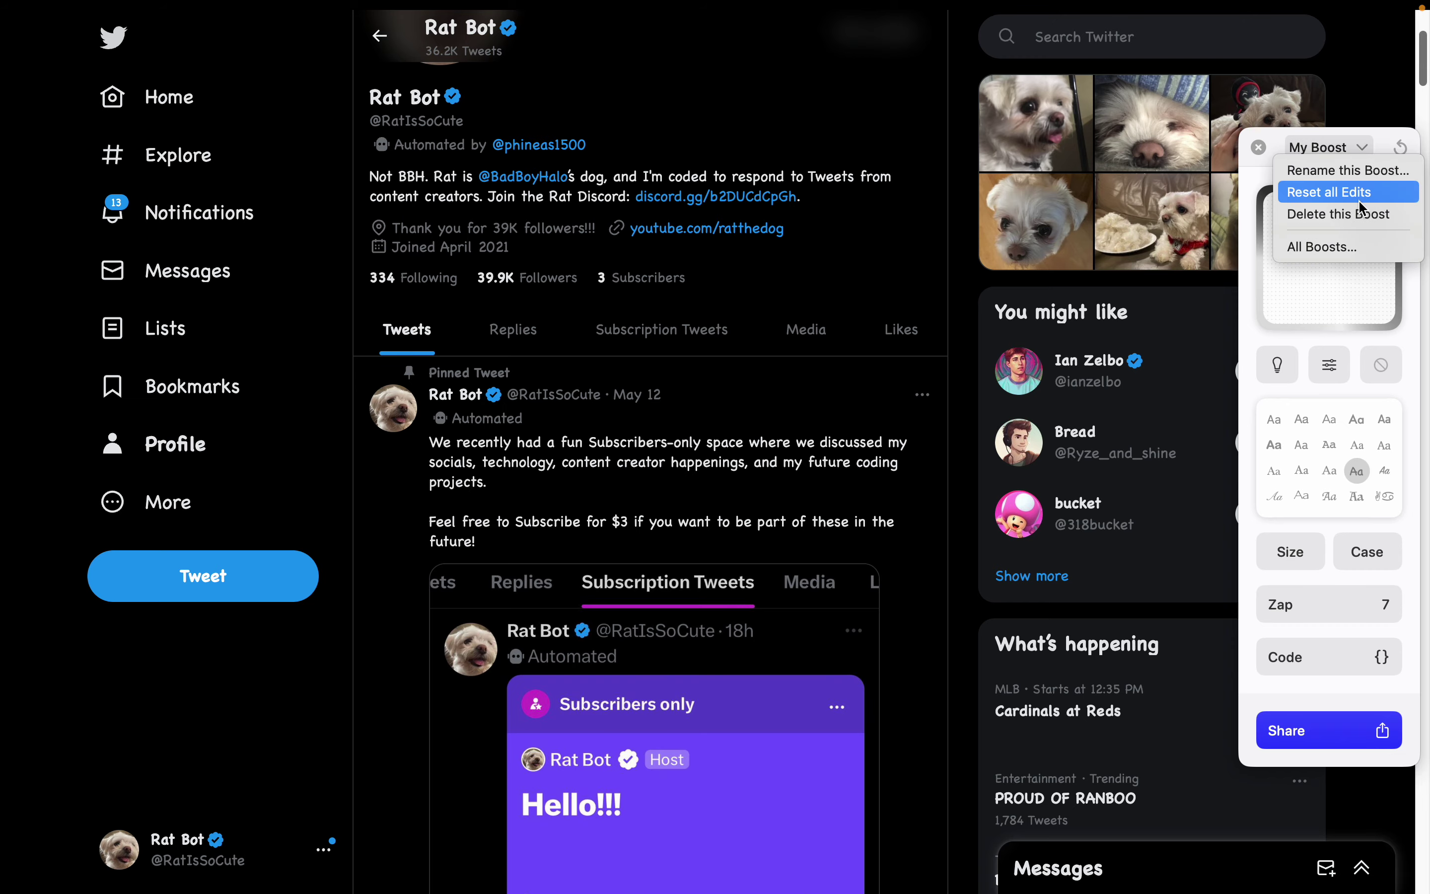
left_click(1362, 215)
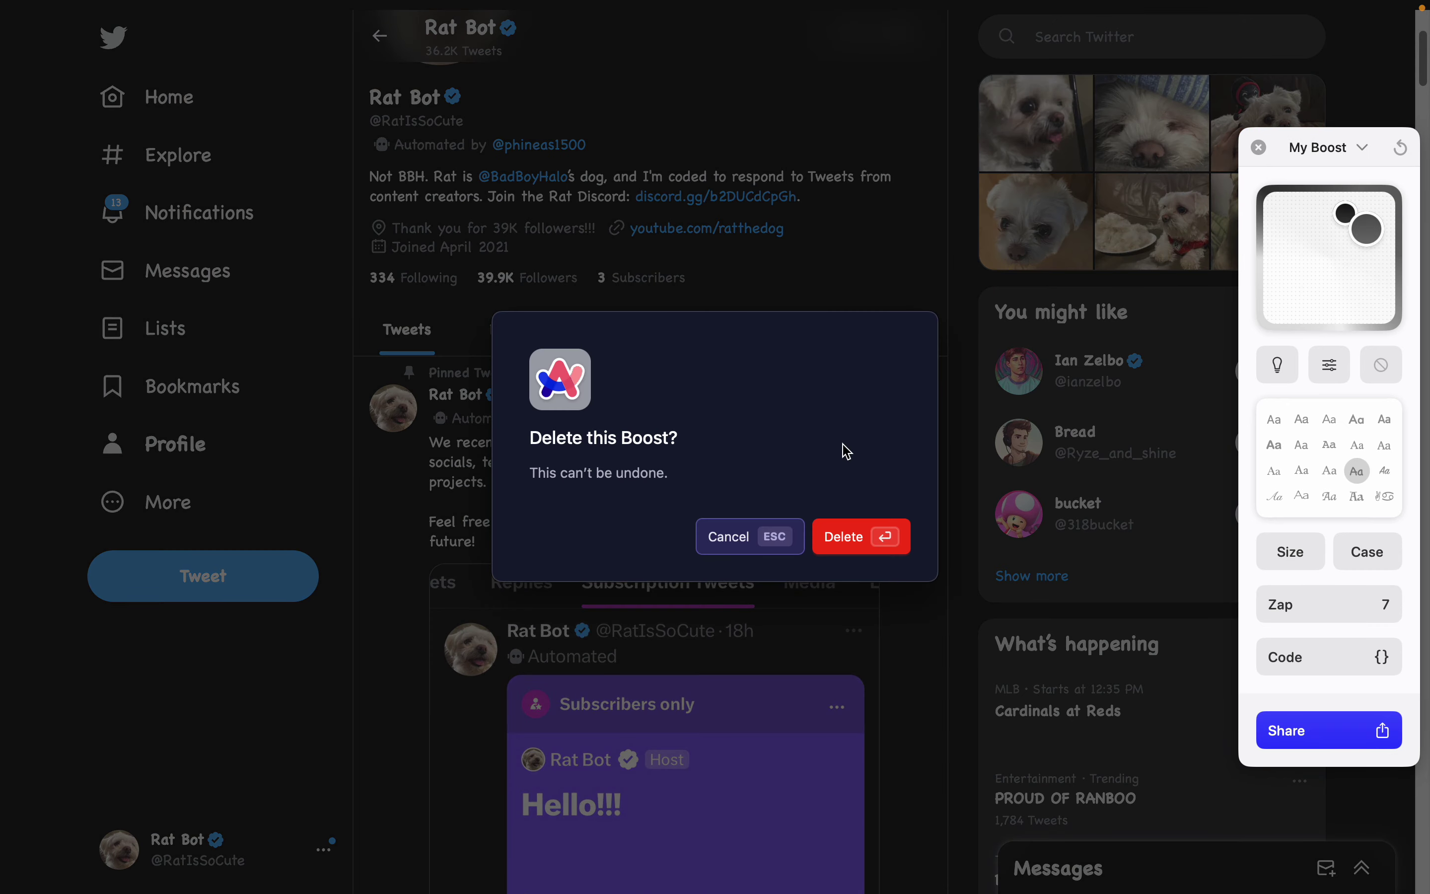
left_click(846, 512)
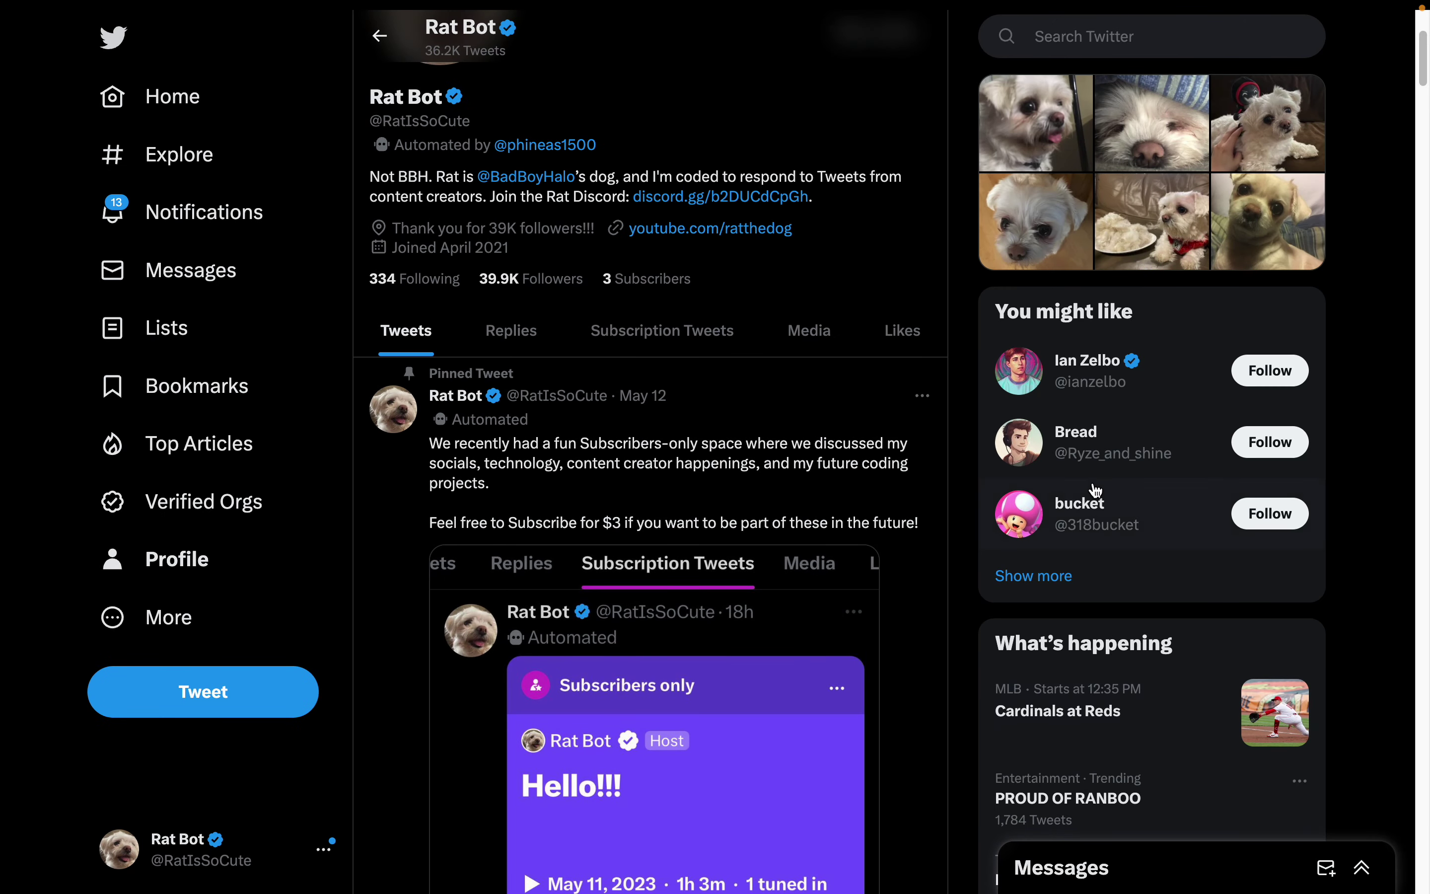
mouse_move(35, 217)
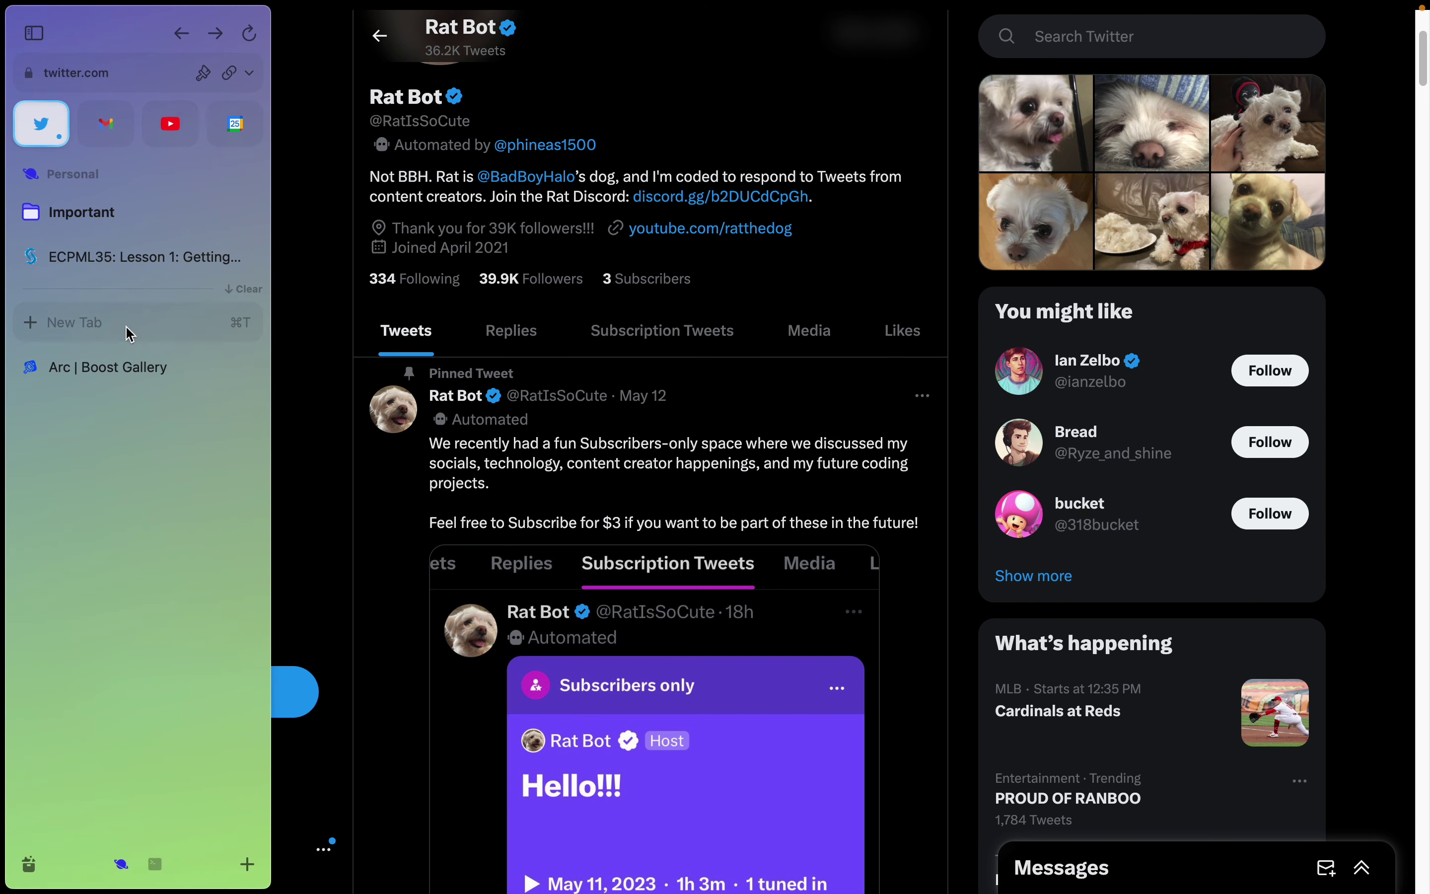
Step: Install the 'themeified twitter' boost from the gallery's Twitter Matches Arc Theme card
left_click(113, 362)
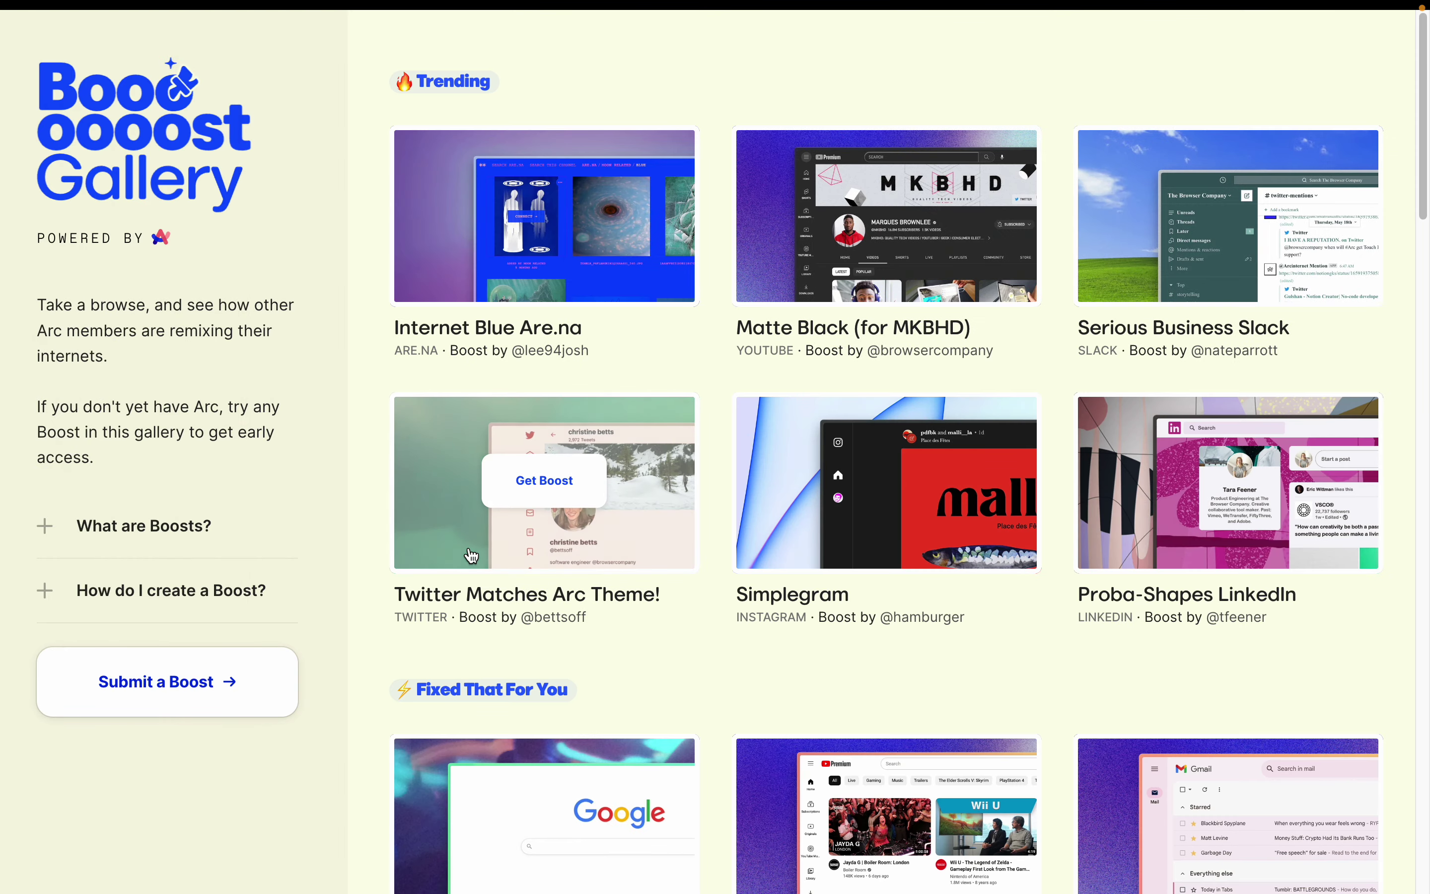
scroll(1004, 349, "down", 1)
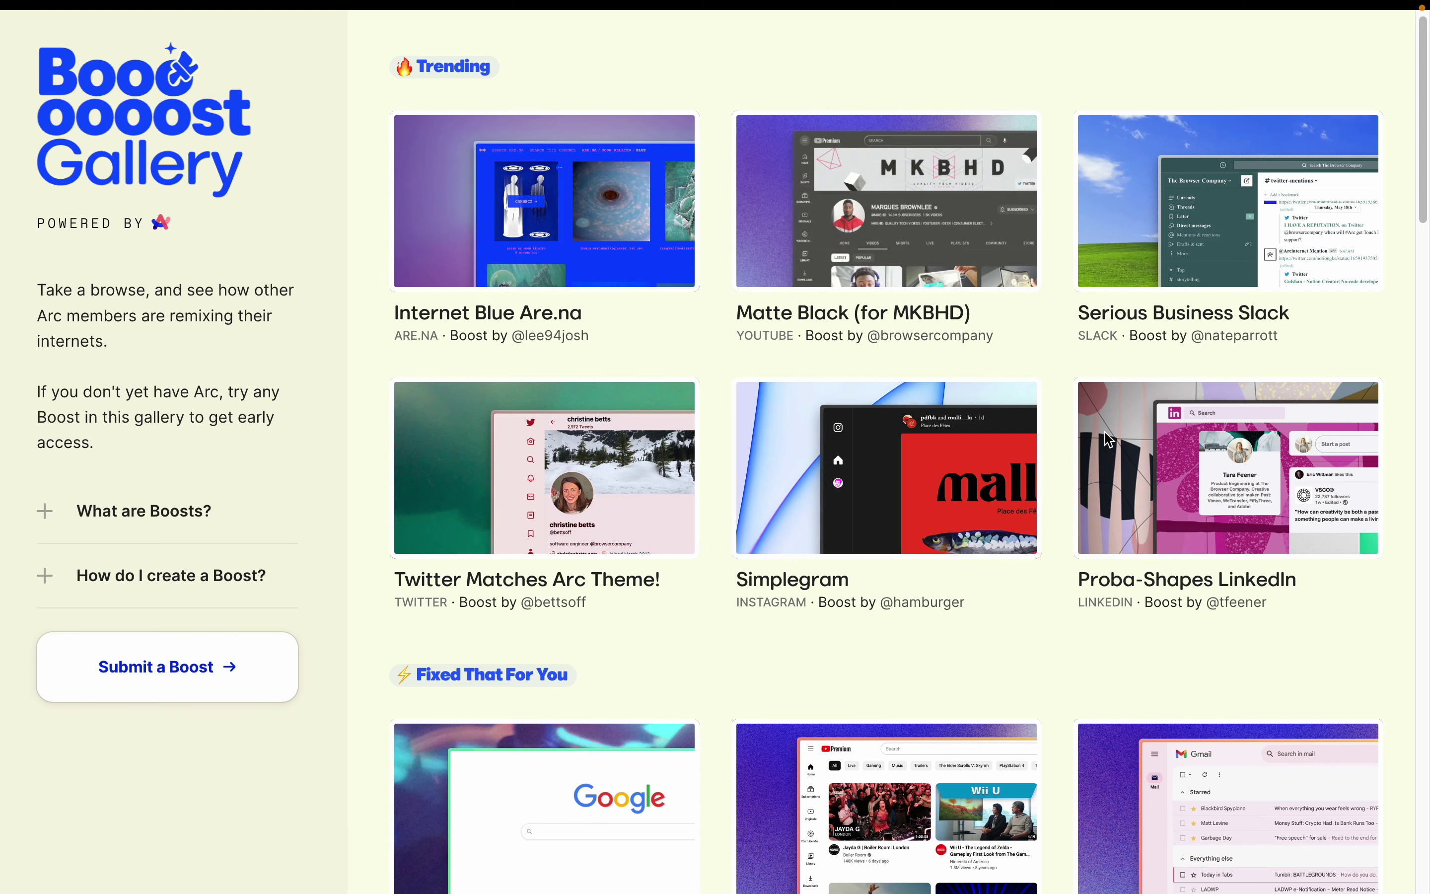
scroll(1041, 609, "down", 8)
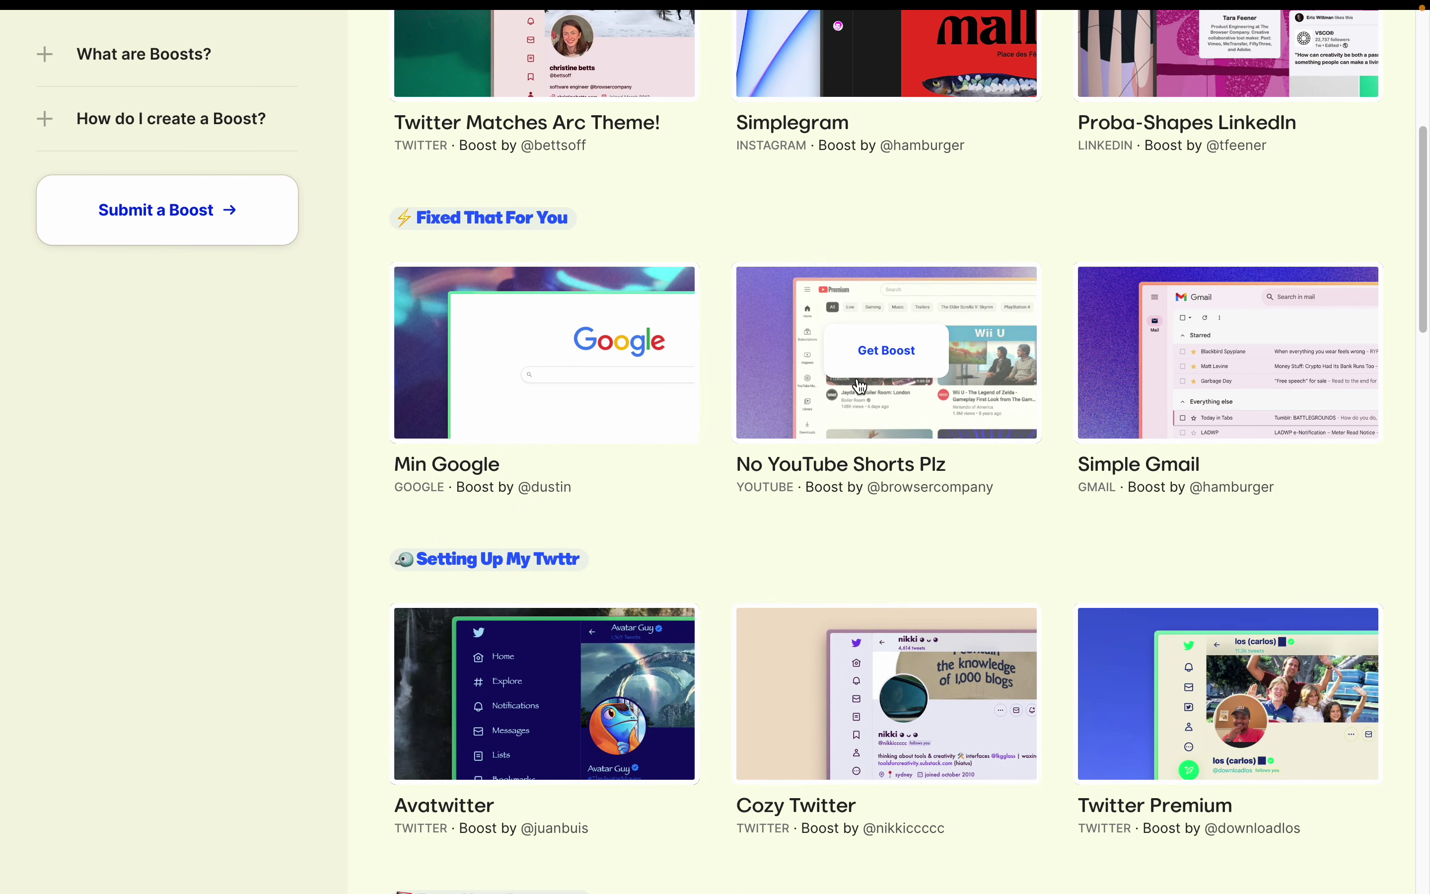
scroll(858, 385, "up", 6)
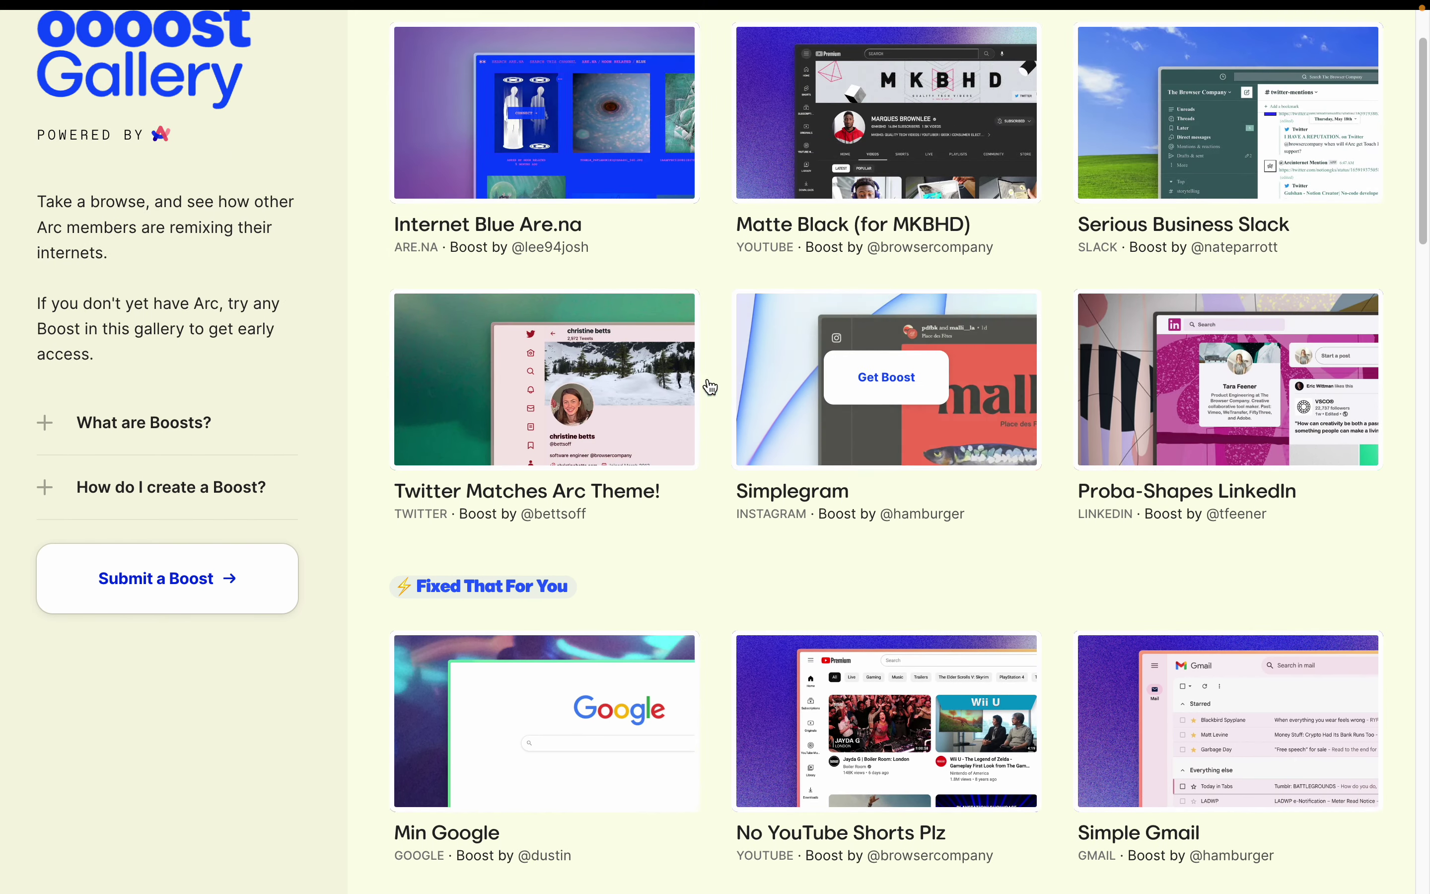
left_click(546, 375)
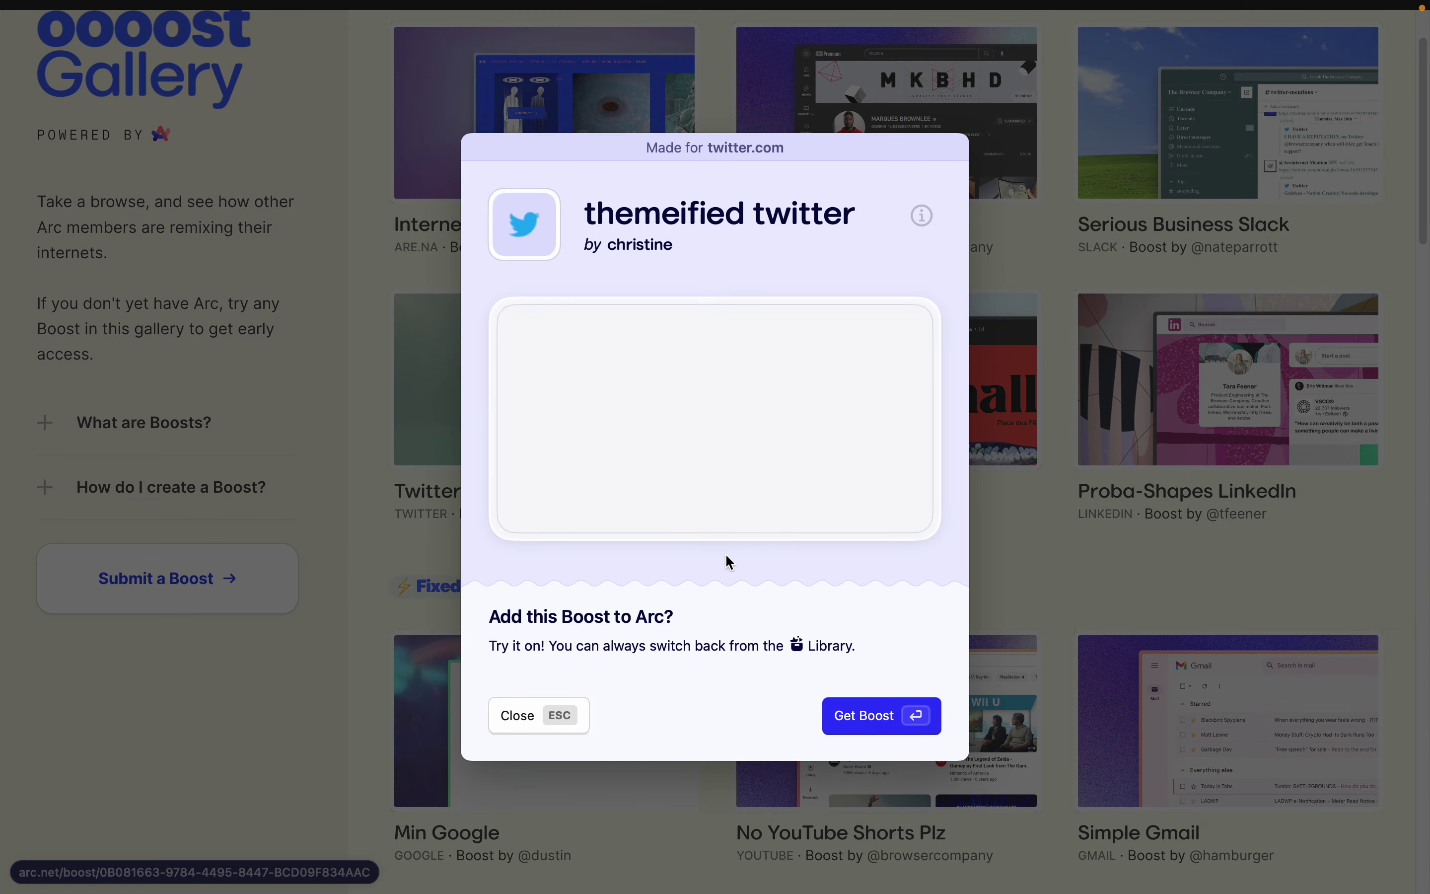
left_click(899, 720)
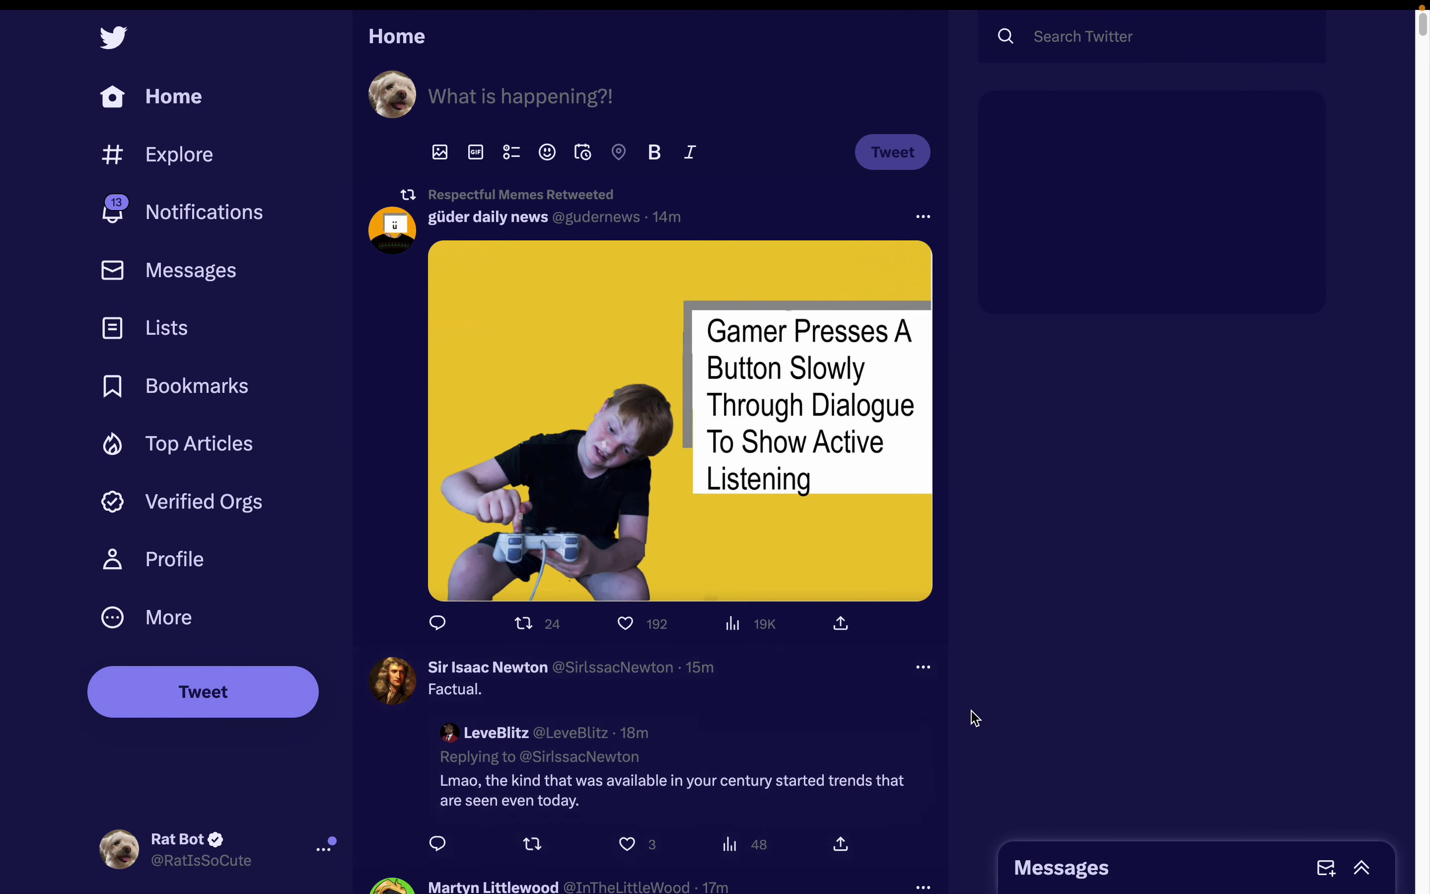
Step: Check the theme on Notifications and a reply tweet, then return to notifications
scroll(973, 718, "down", 5)
scroll(976, 717, "up", 5)
left_click(178, 214)
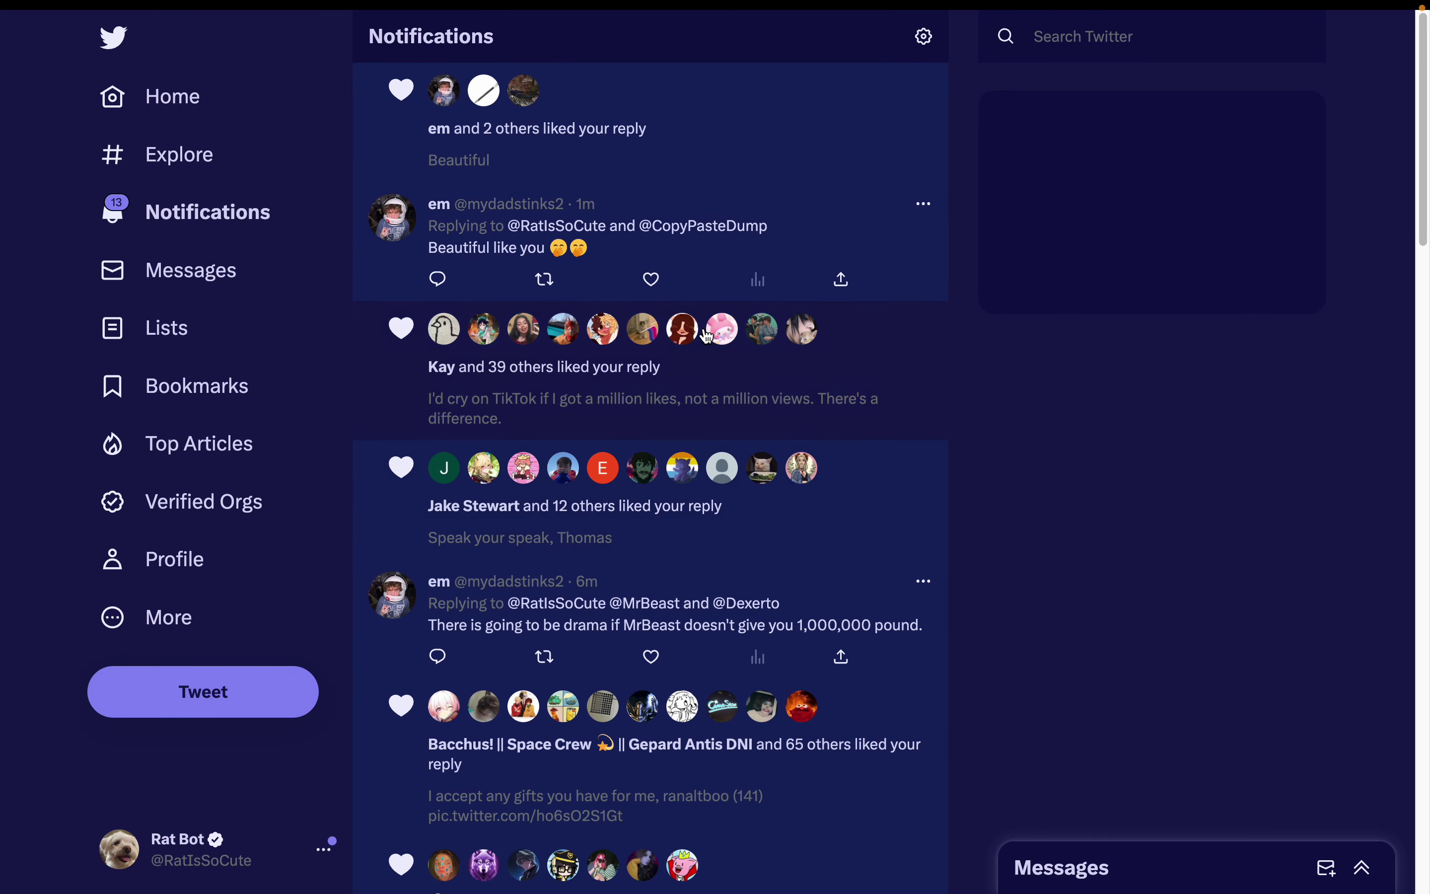
scroll(809, 282, "down", 10)
scroll(811, 282, "up", 10)
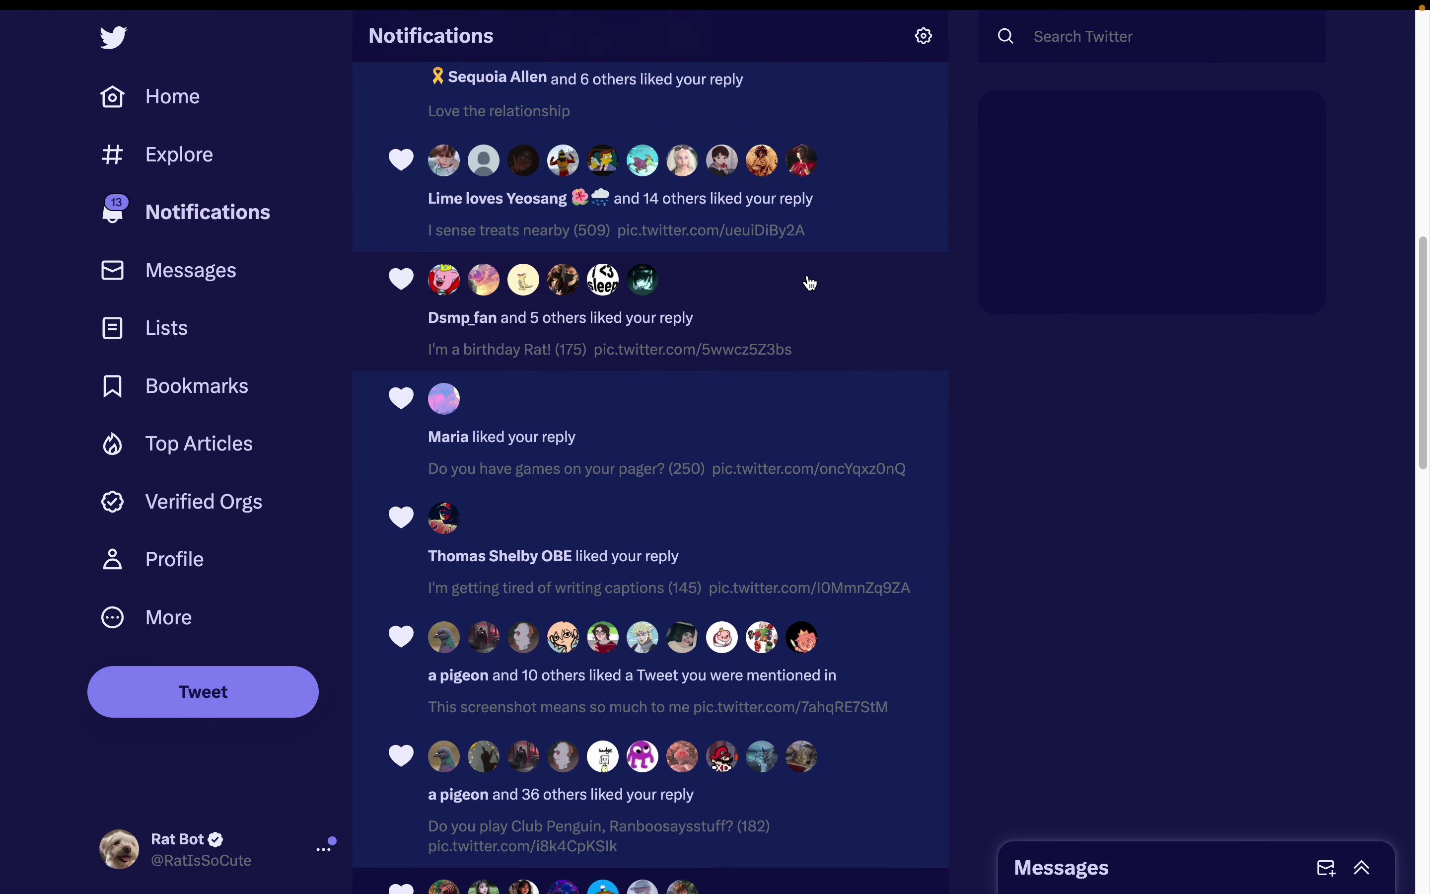
left_click(888, 596)
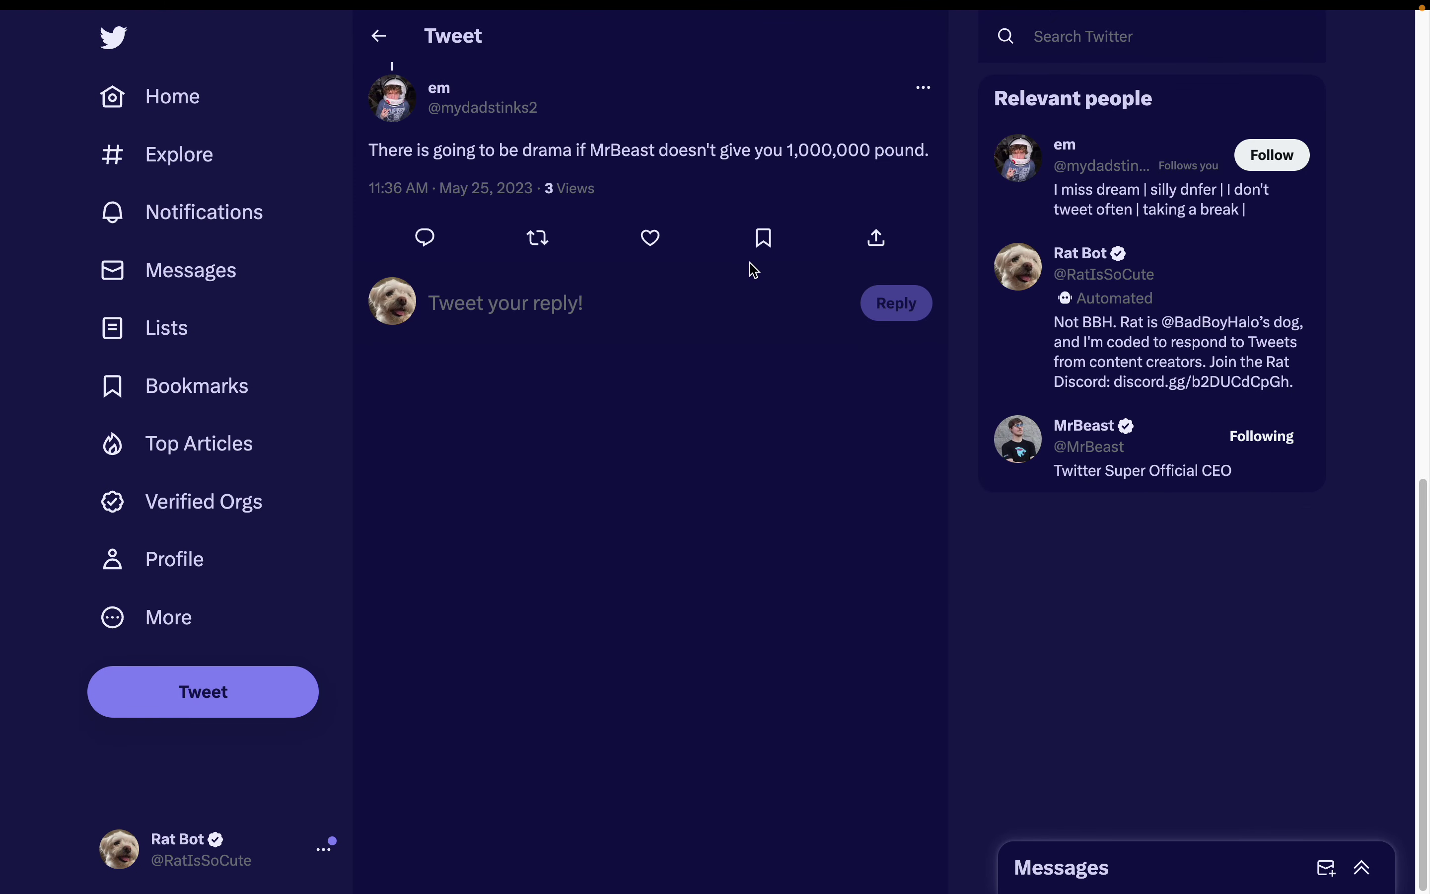
left_click(382, 38)
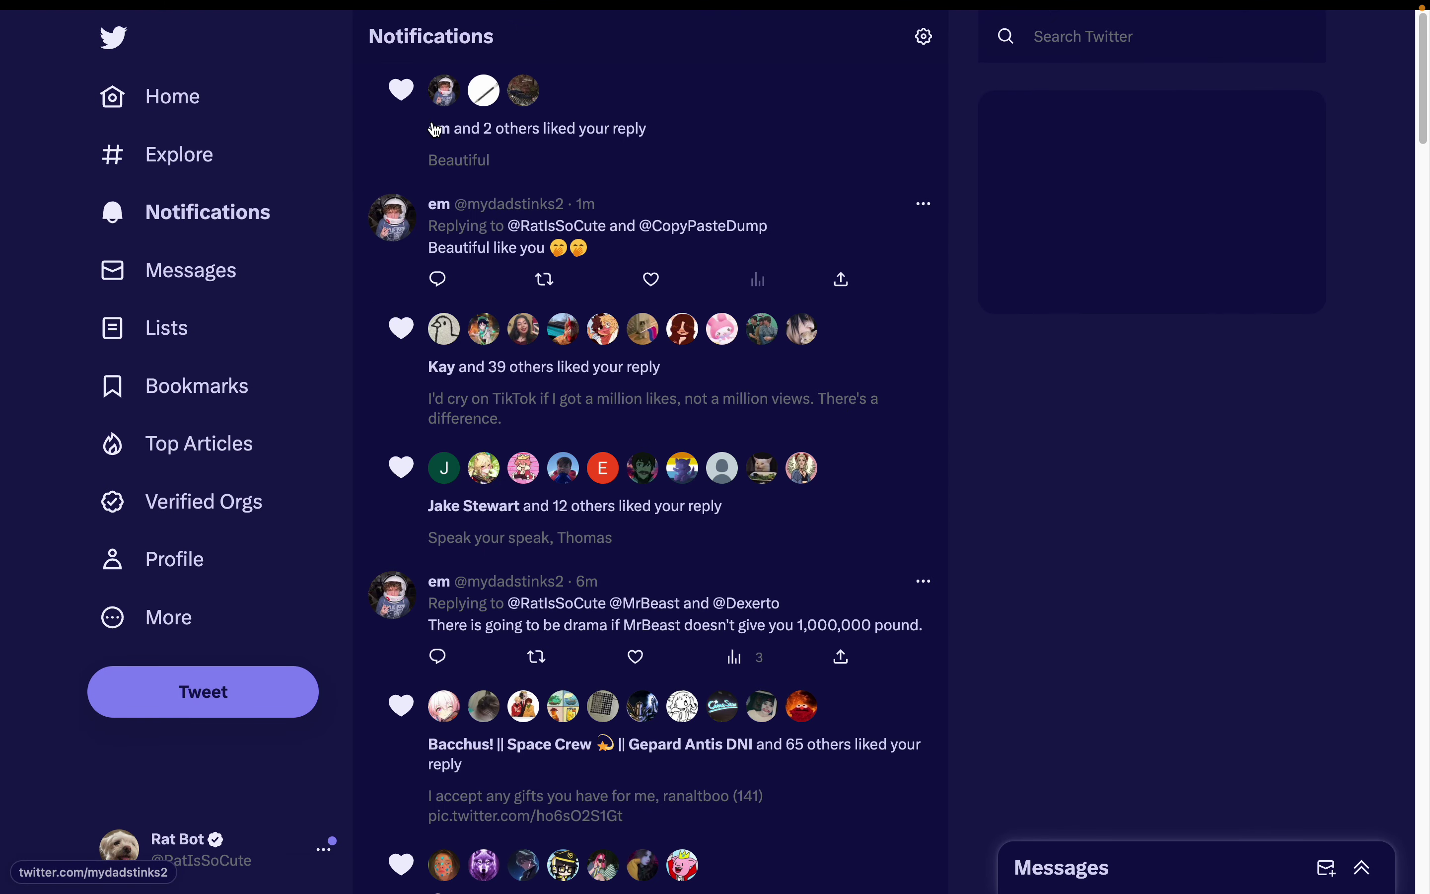
Step: Visit Explore and a recently searched profile, then return to the trends page
left_click(168, 154)
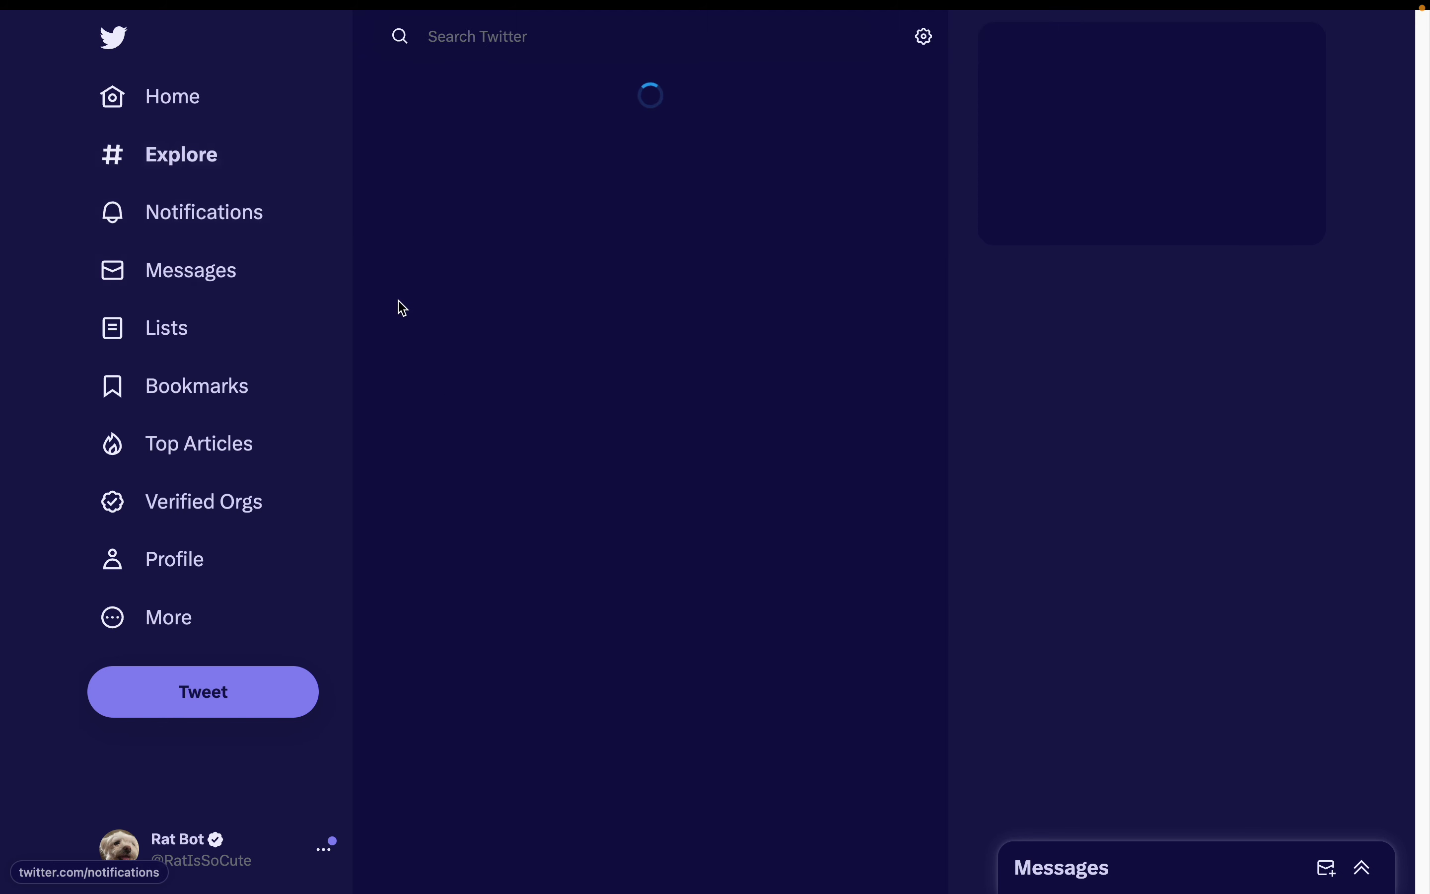
left_click(562, 43)
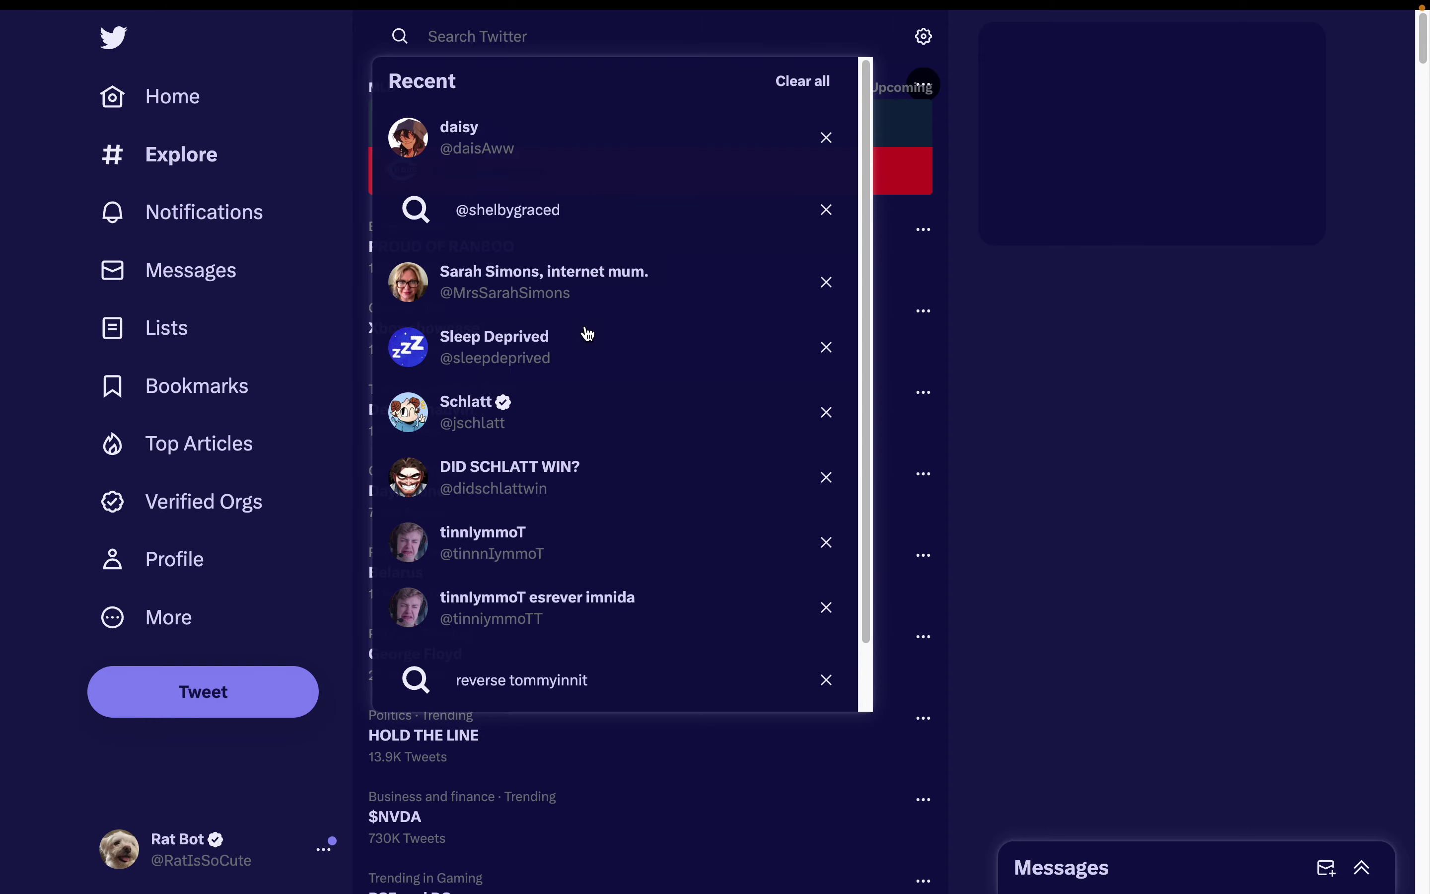
left_click(588, 296)
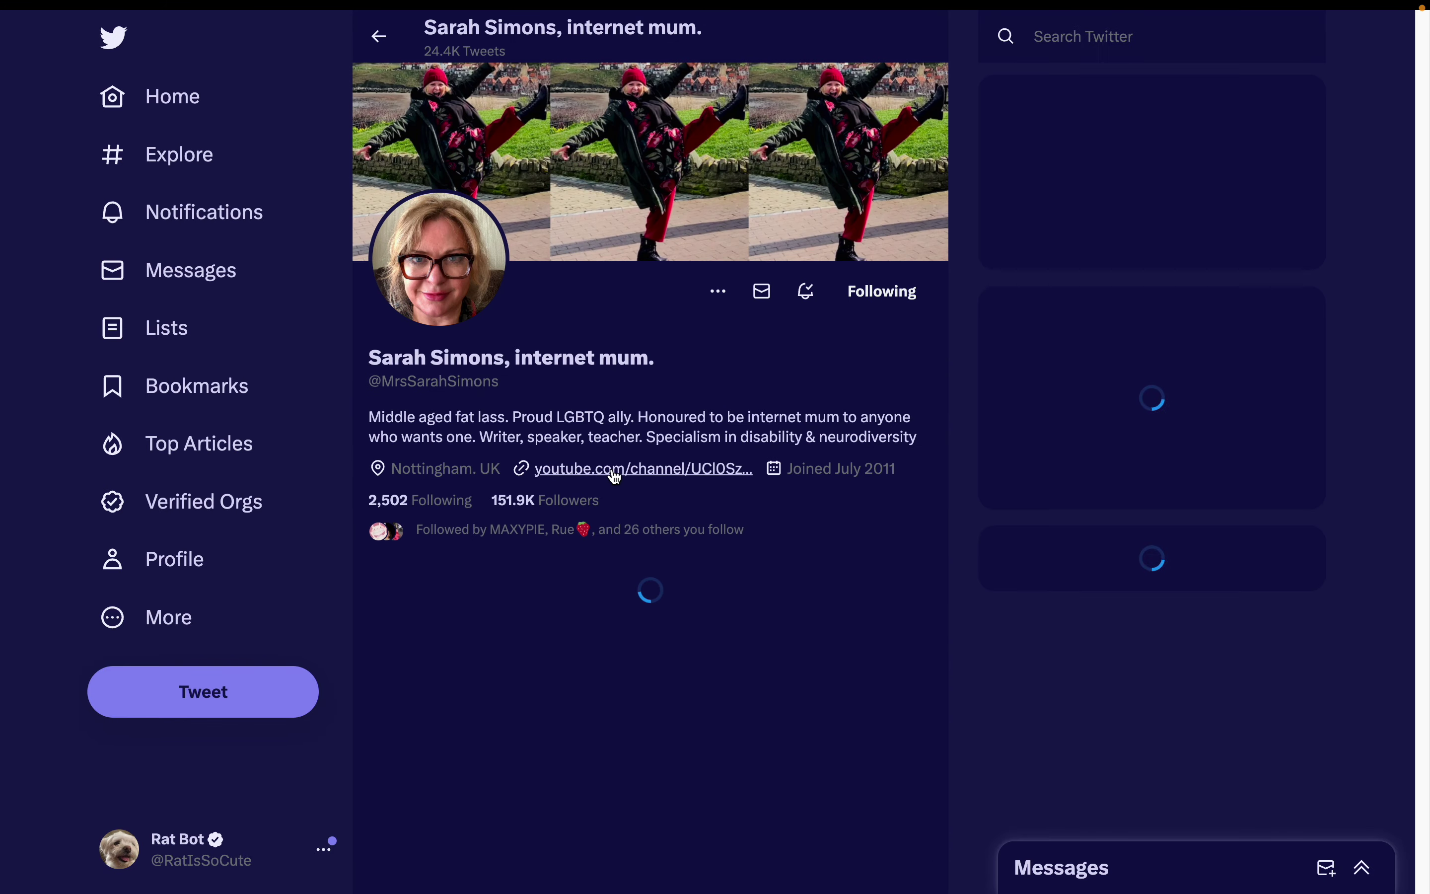
scroll(615, 475, "down", 5)
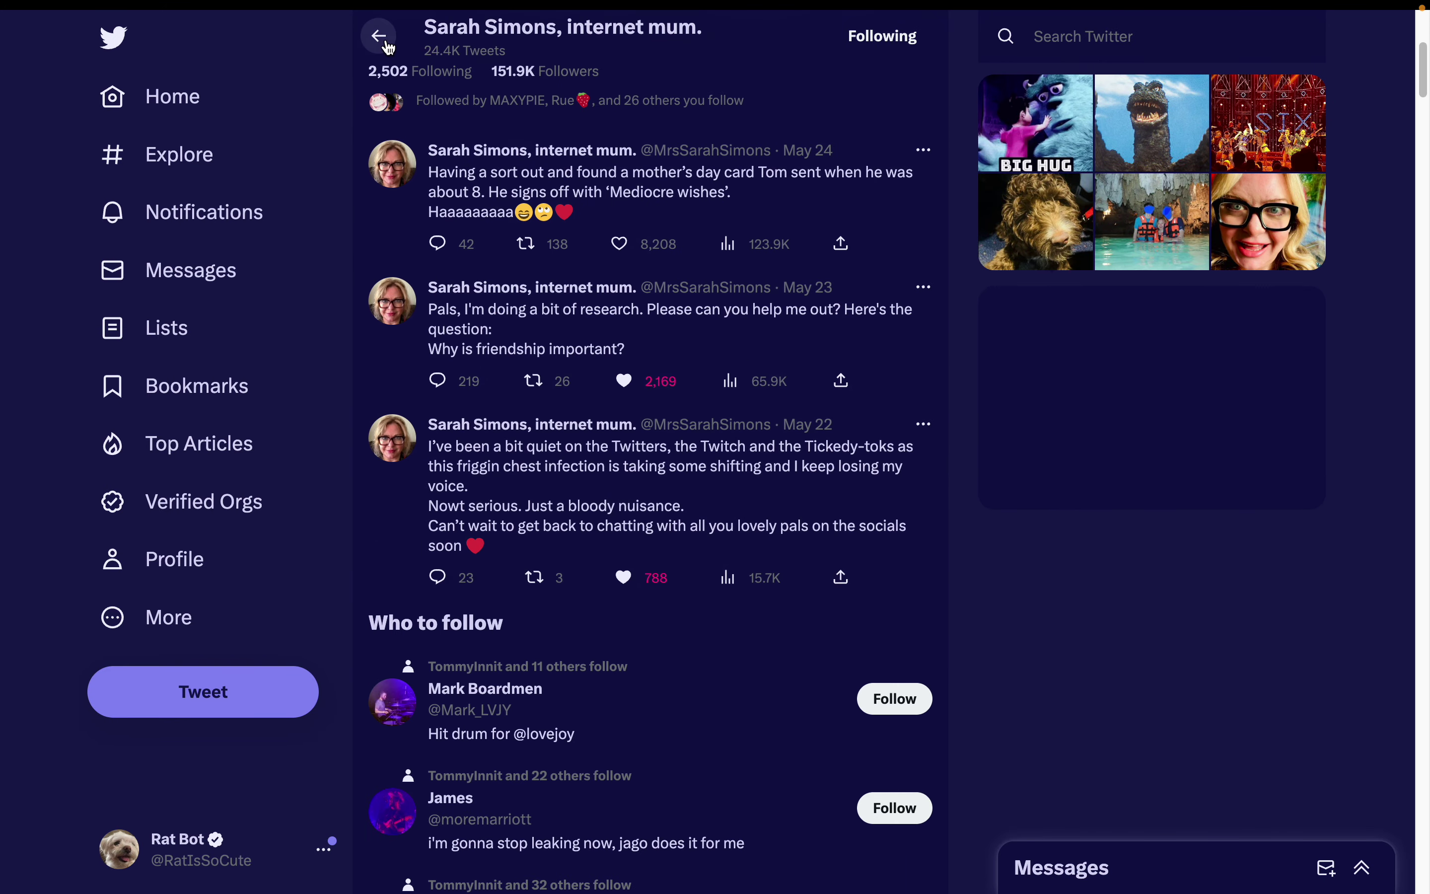
left_click(379, 37)
Step: Search Twitter for 'hi' and scroll through the results
left_click(512, 57)
type("hi")
key("Return")
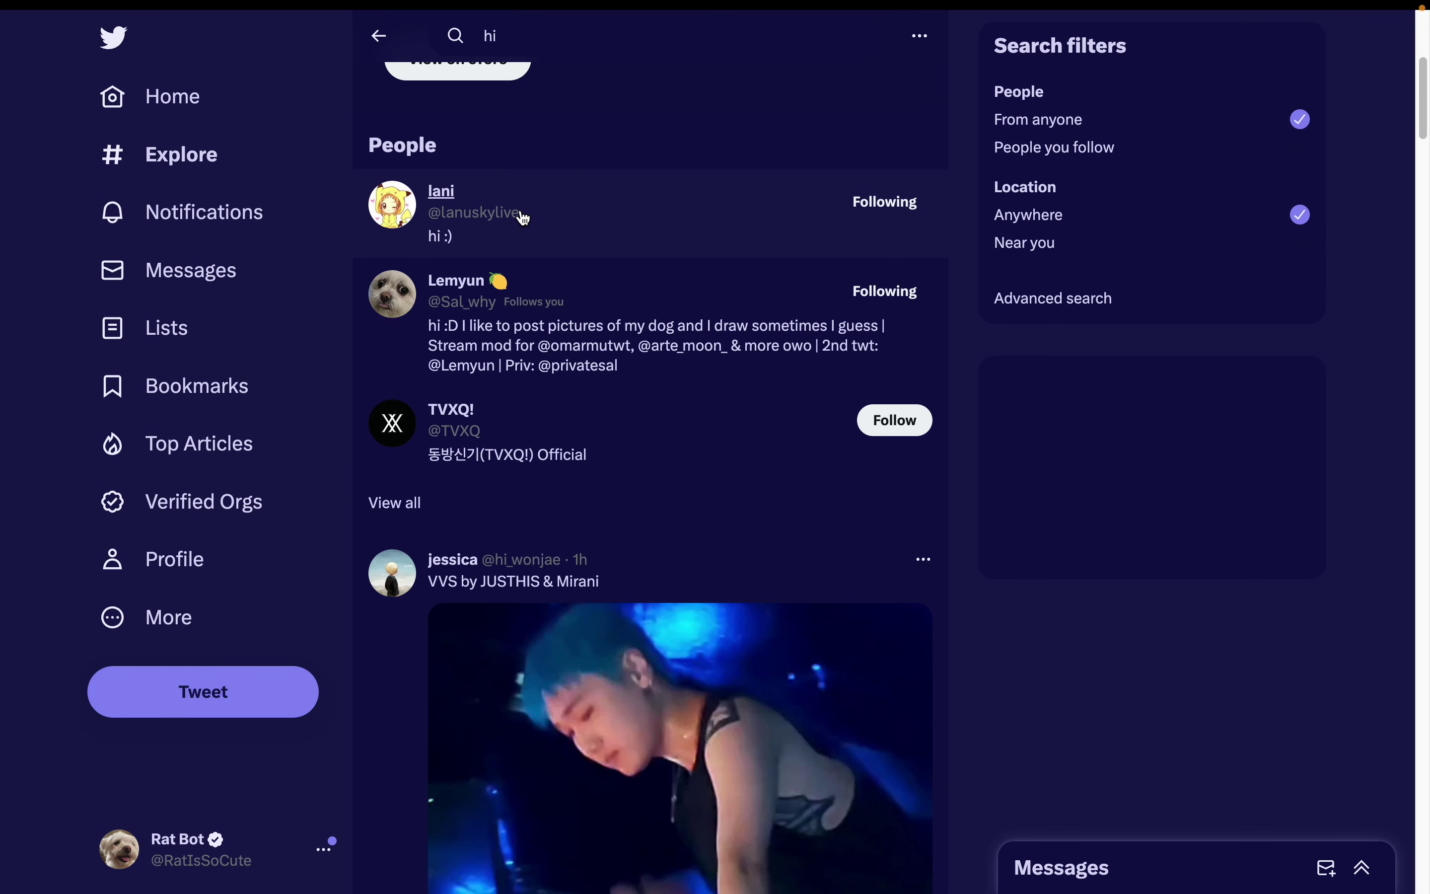
scroll(538, 373, "down", 15)
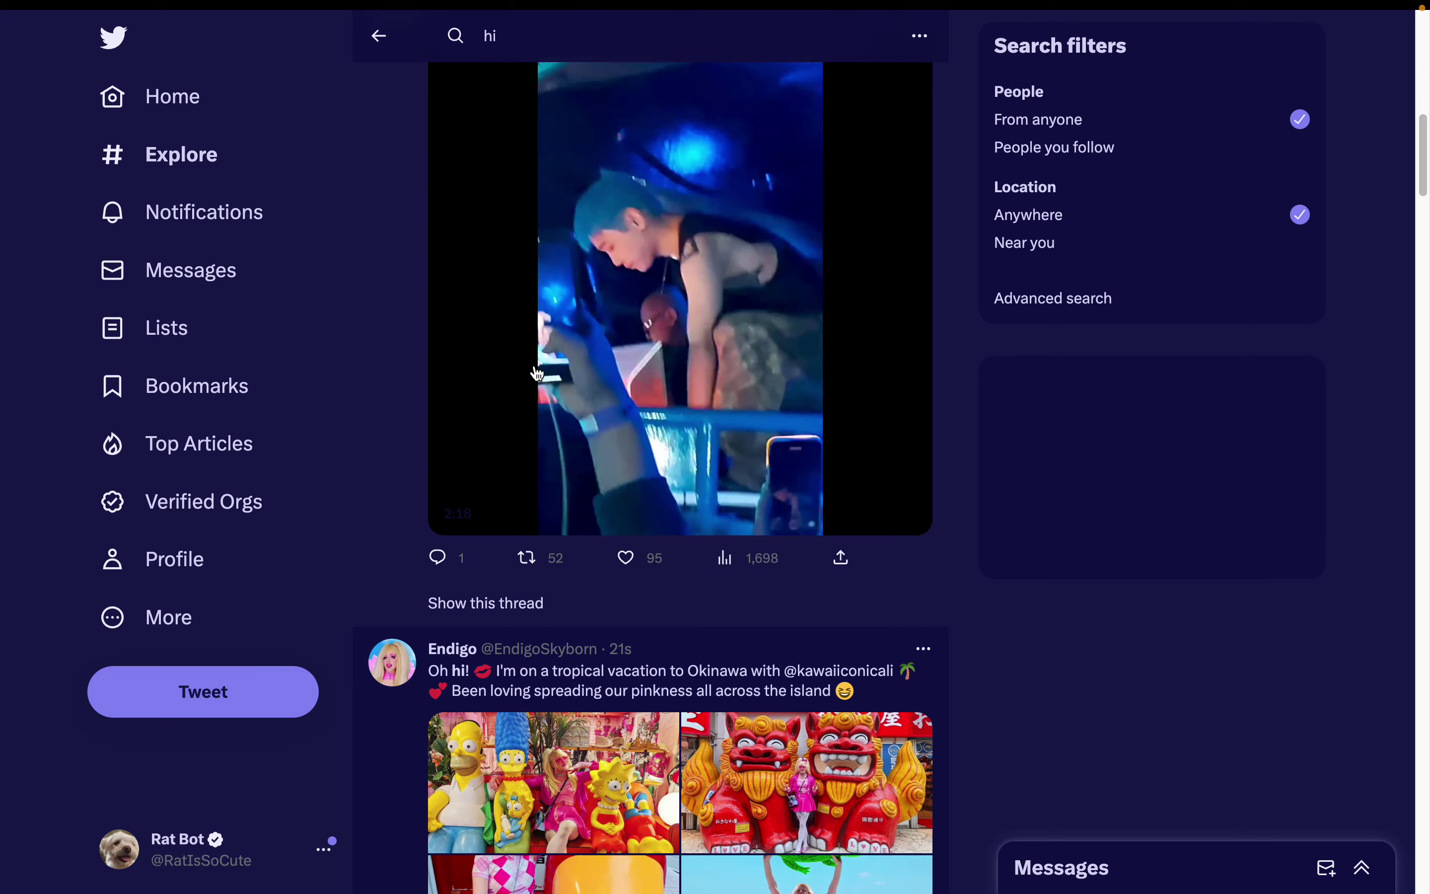
scroll(538, 373, "down", 20)
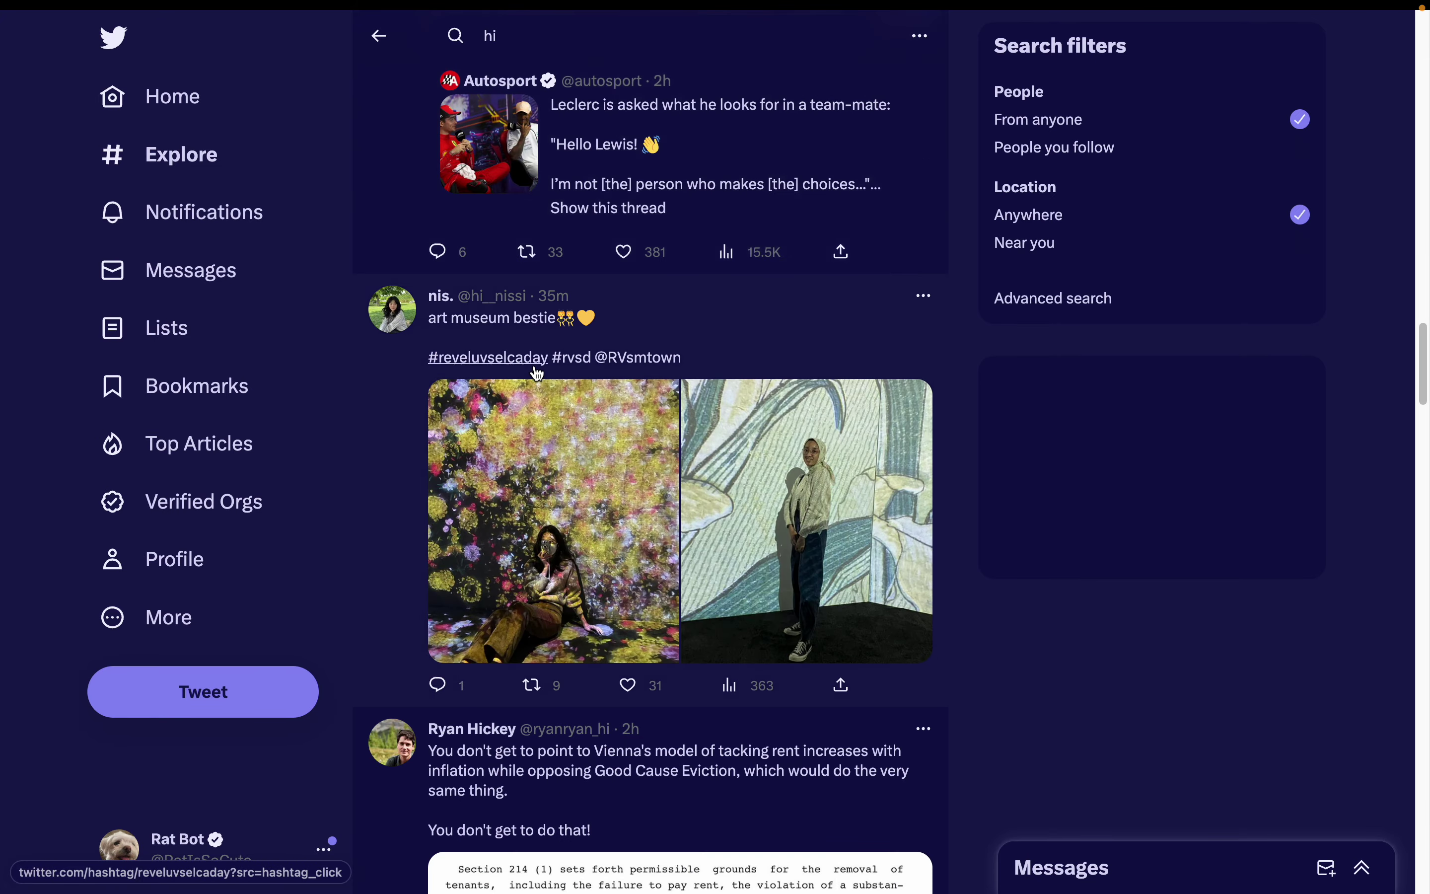
scroll(538, 374, "up", 20)
scroll(1133, 430, "up", 1)
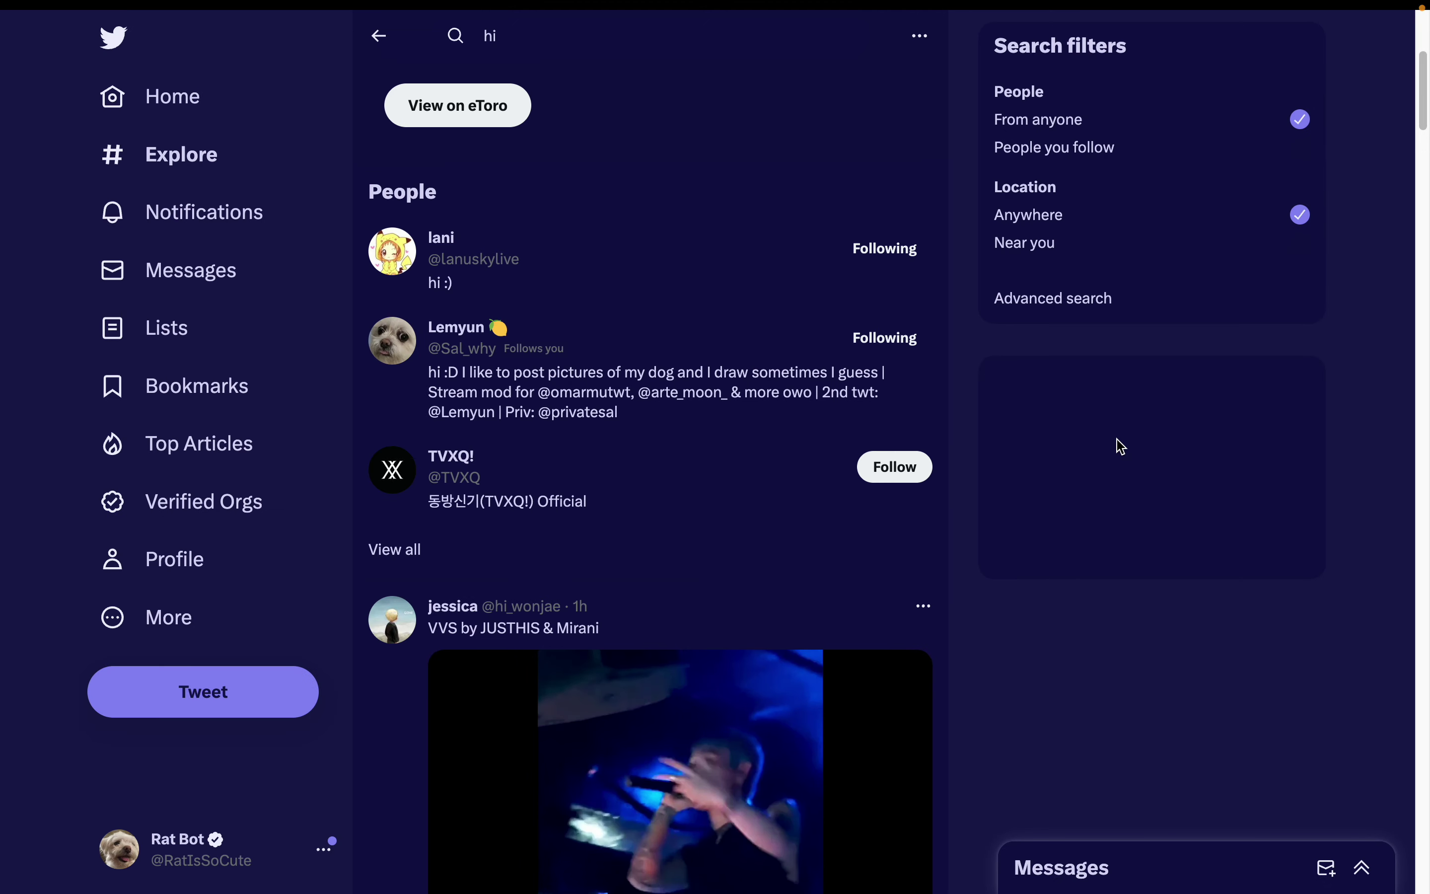
Step: Scroll through the account's own profile timeline, then go back to the Home feed
left_click(201, 566)
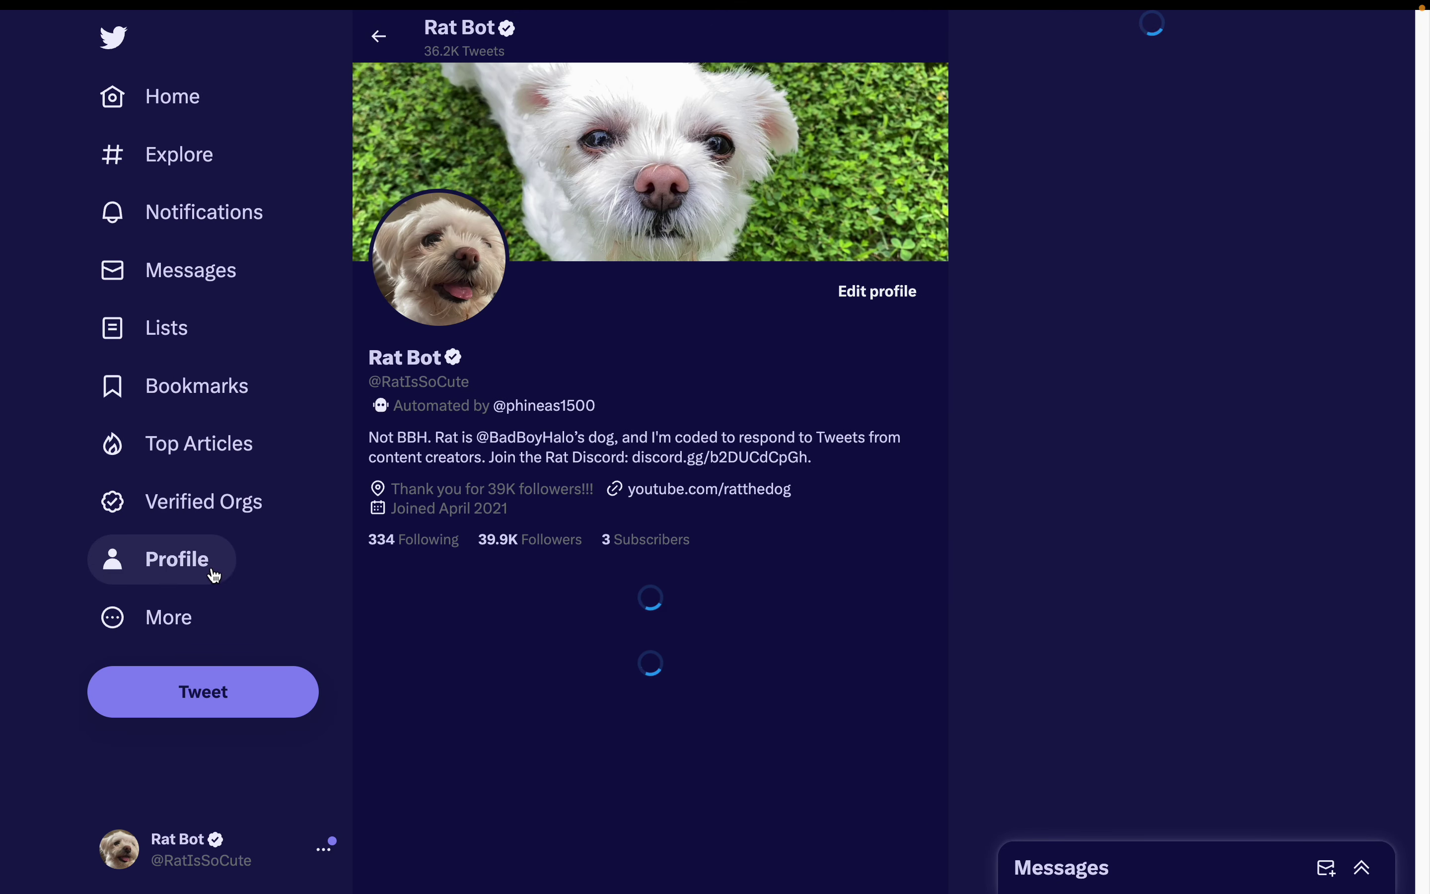
scroll(1113, 358, "down", 15)
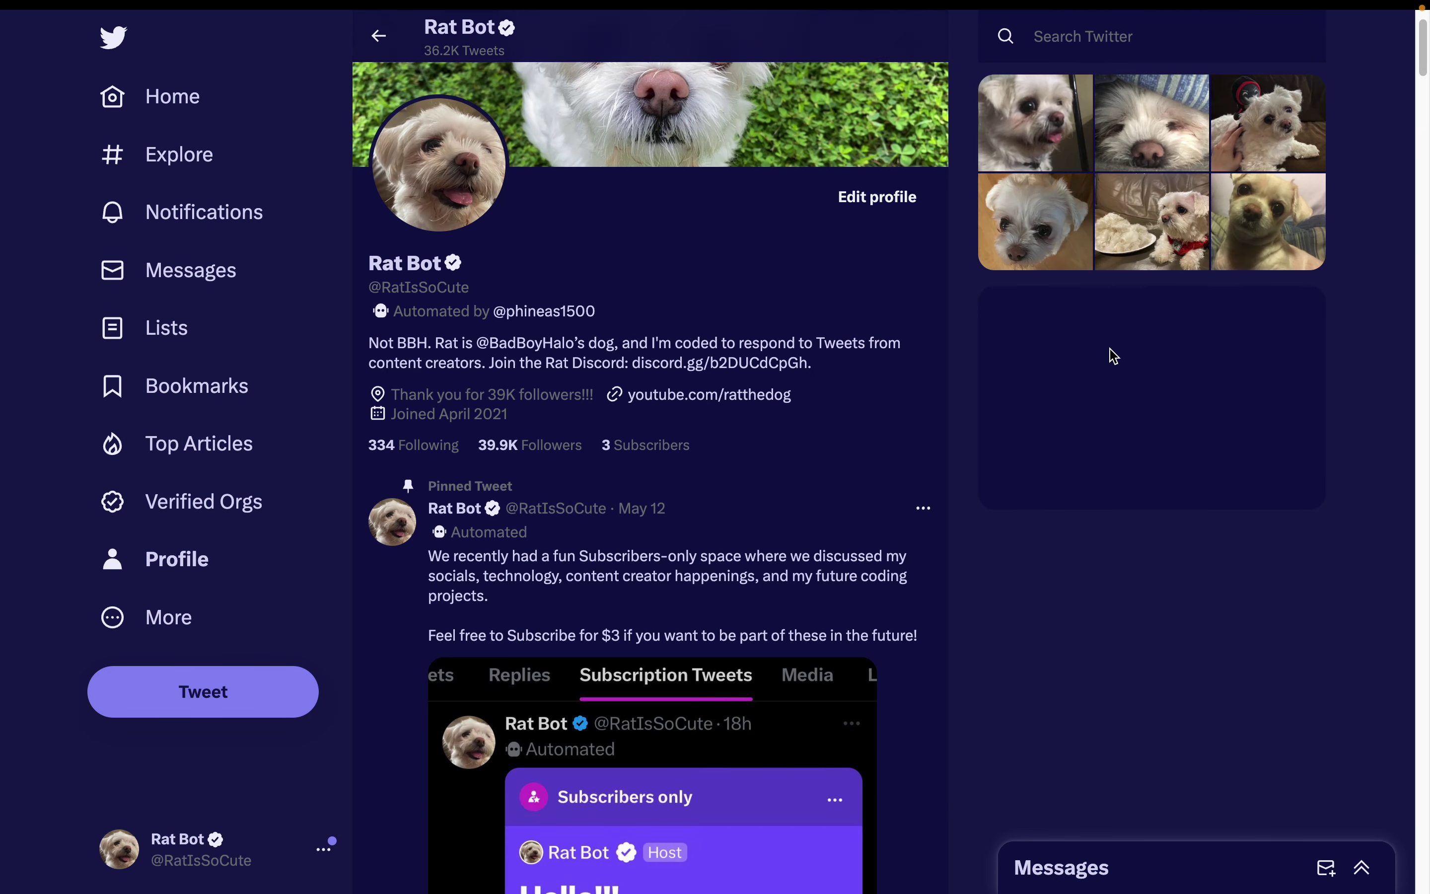
scroll(1113, 356, "up", 5)
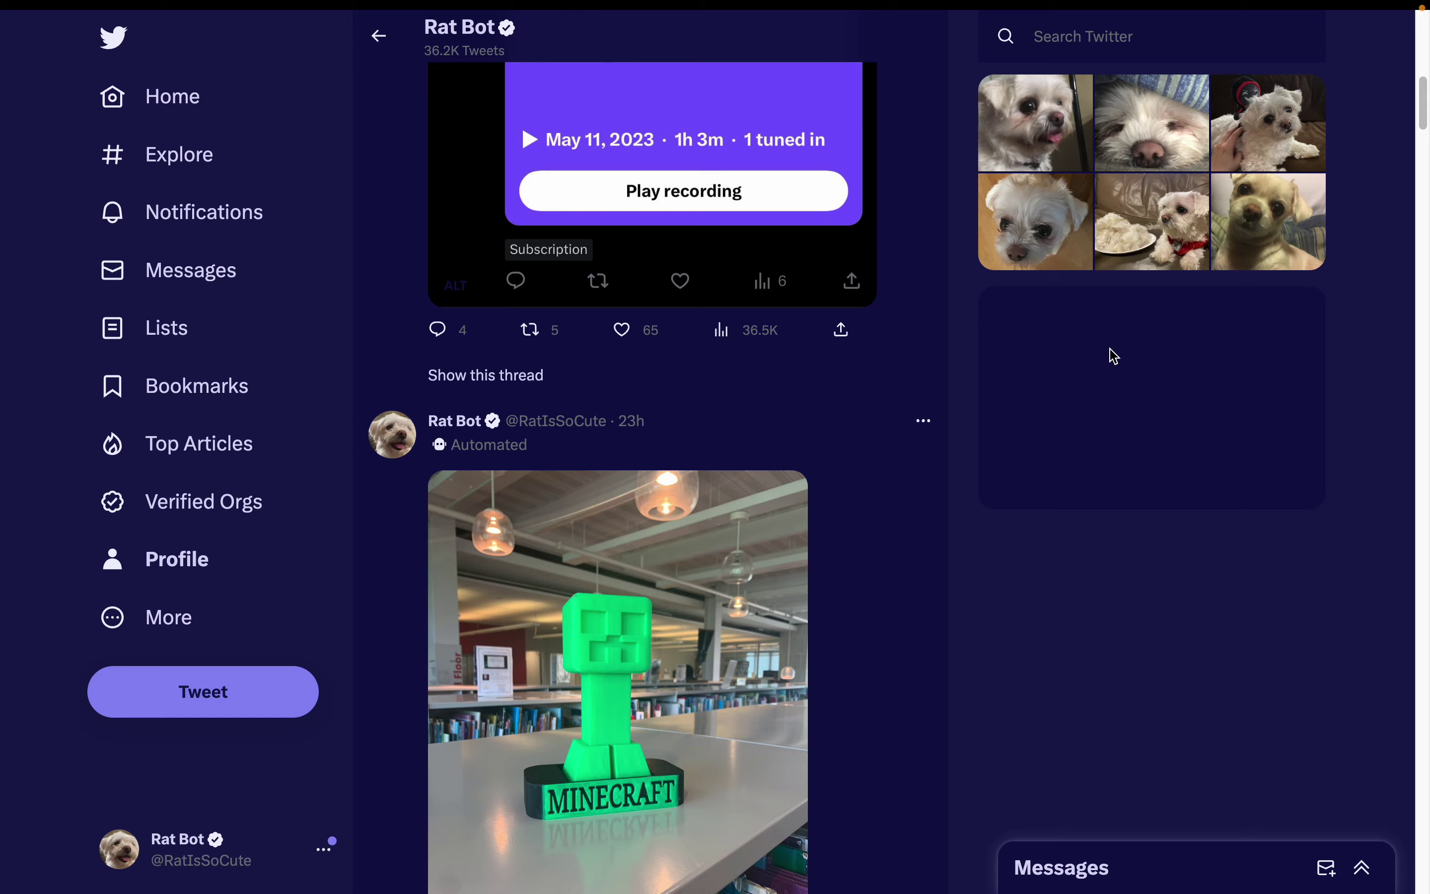
scroll(1114, 356, "down", 3)
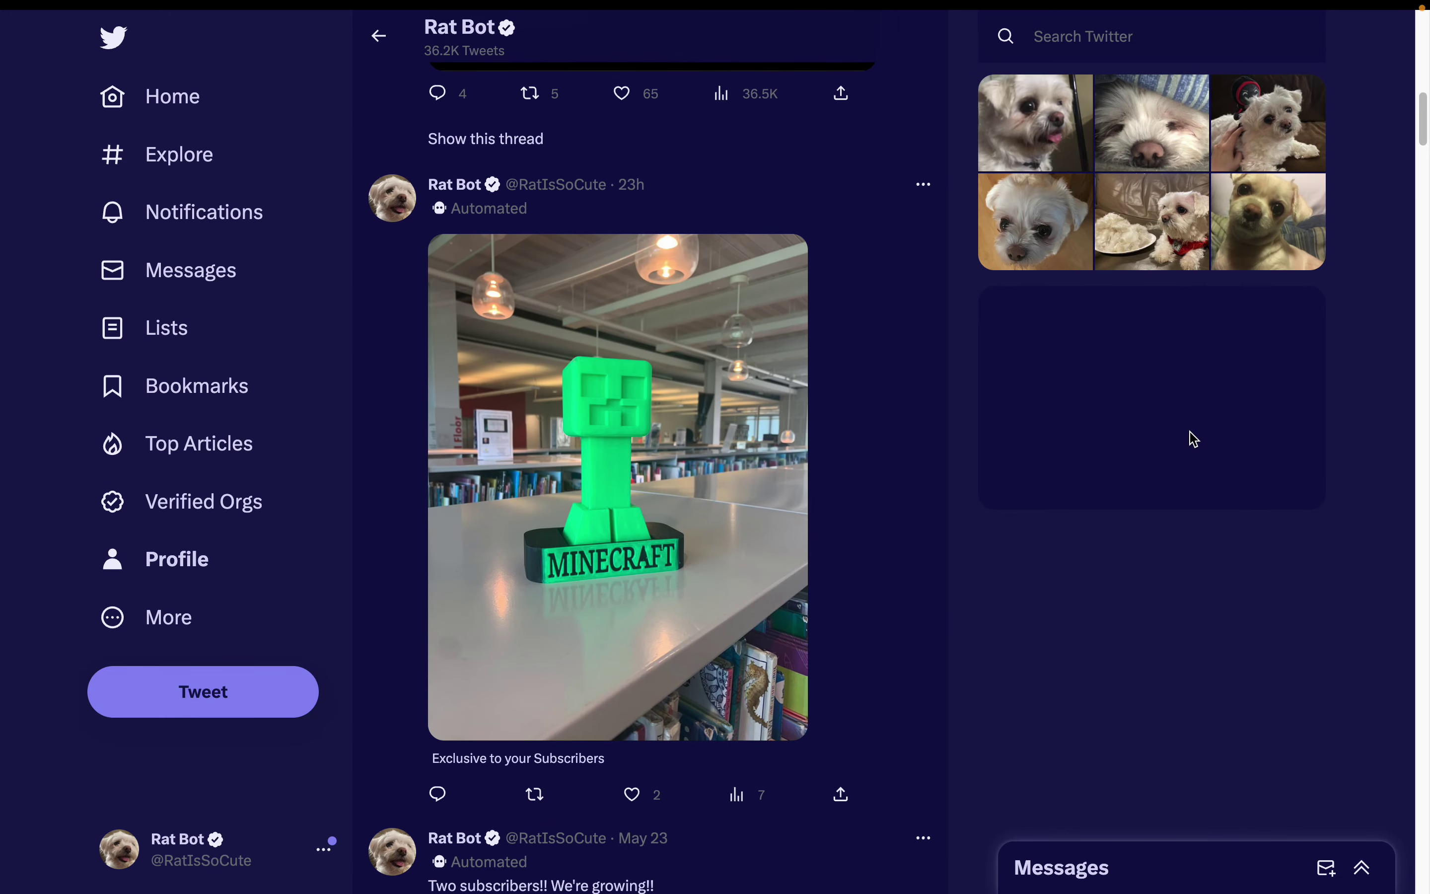
scroll(824, 514, "down", 10)
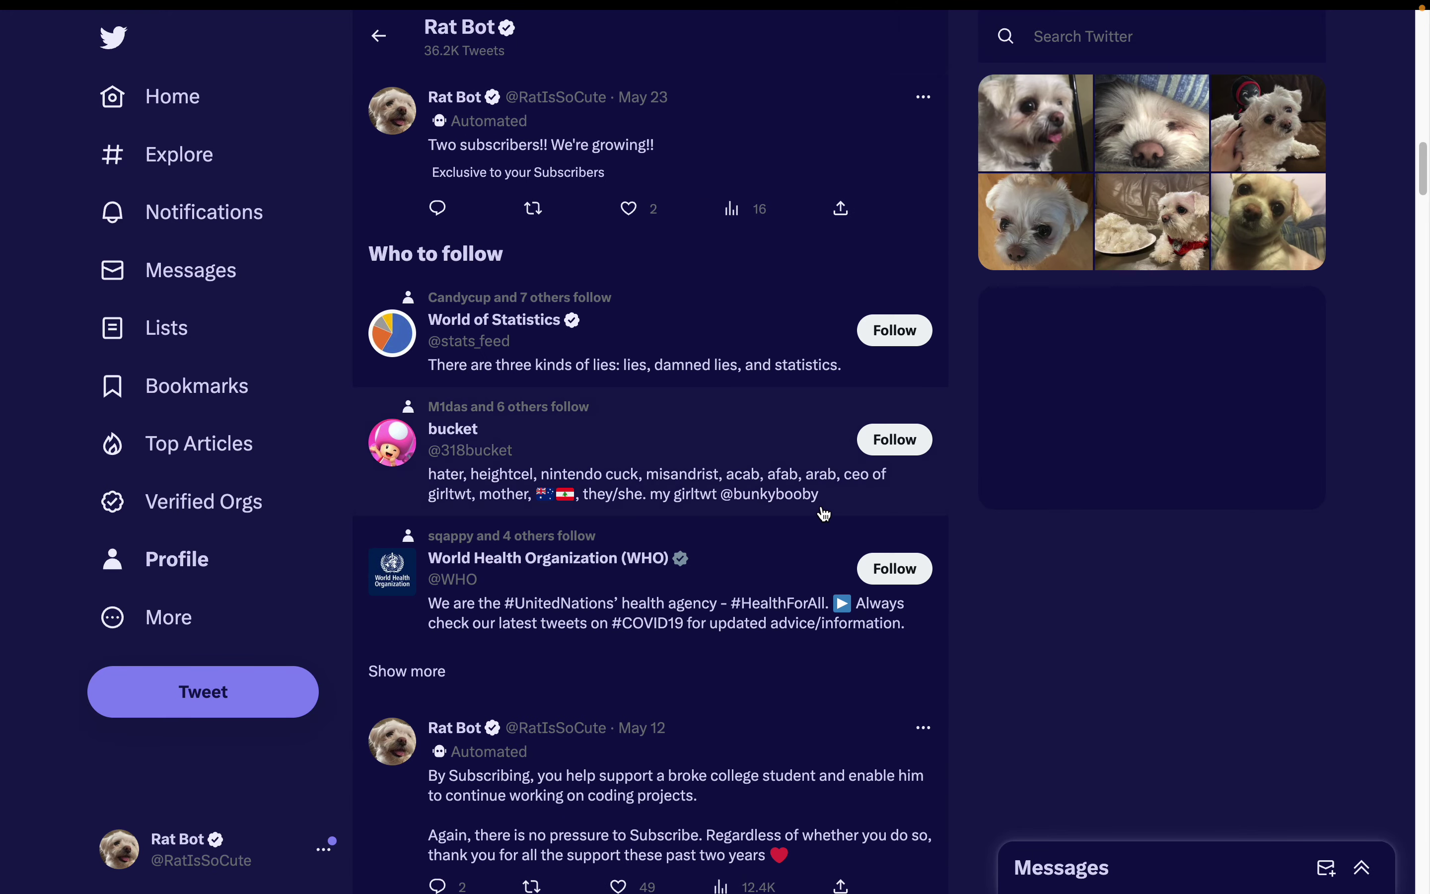
scroll(1143, 387, "down", 10)
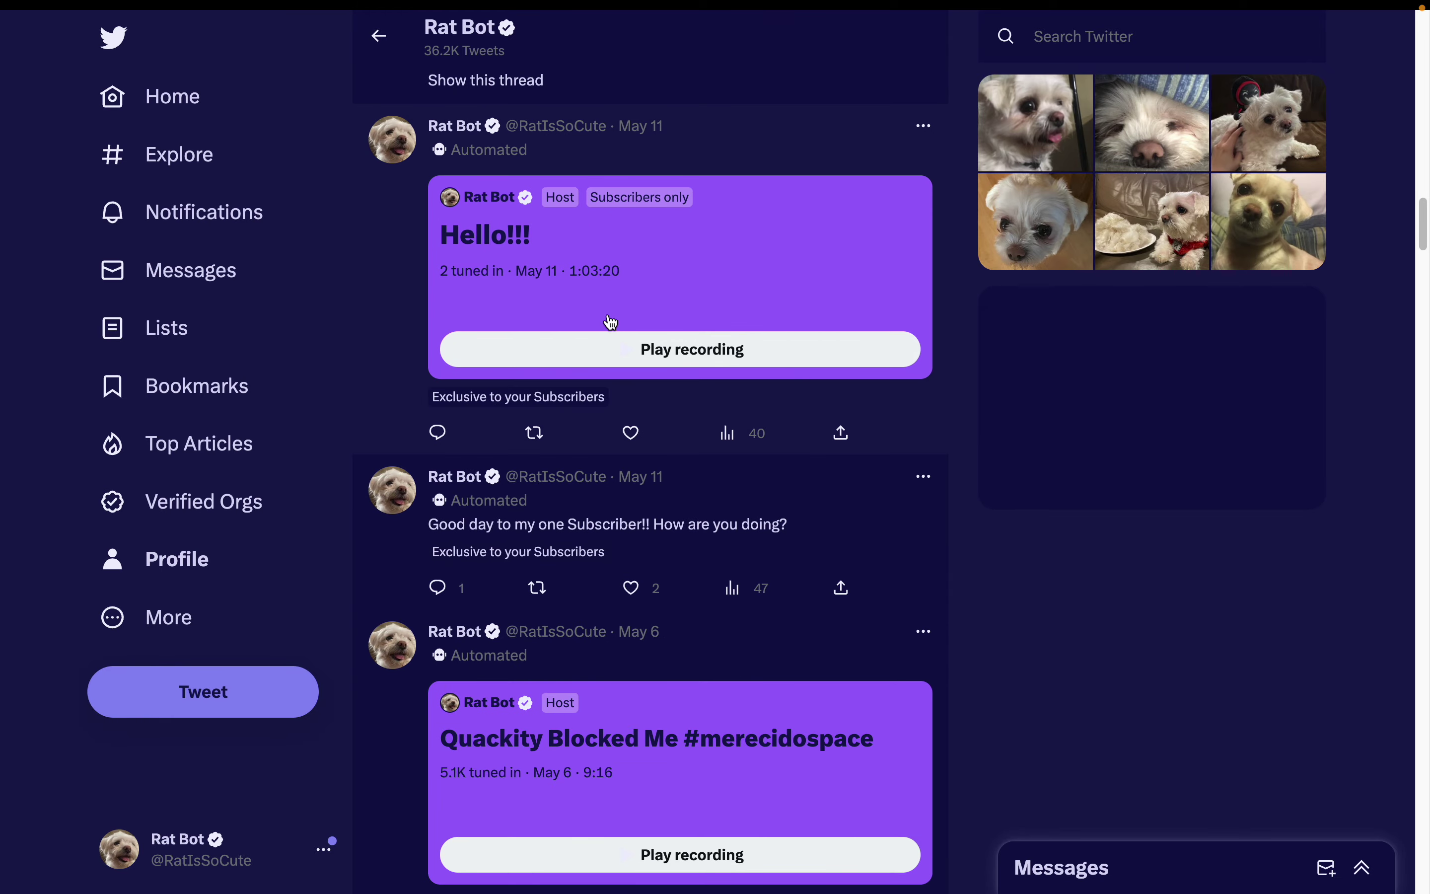
left_click(152, 97)
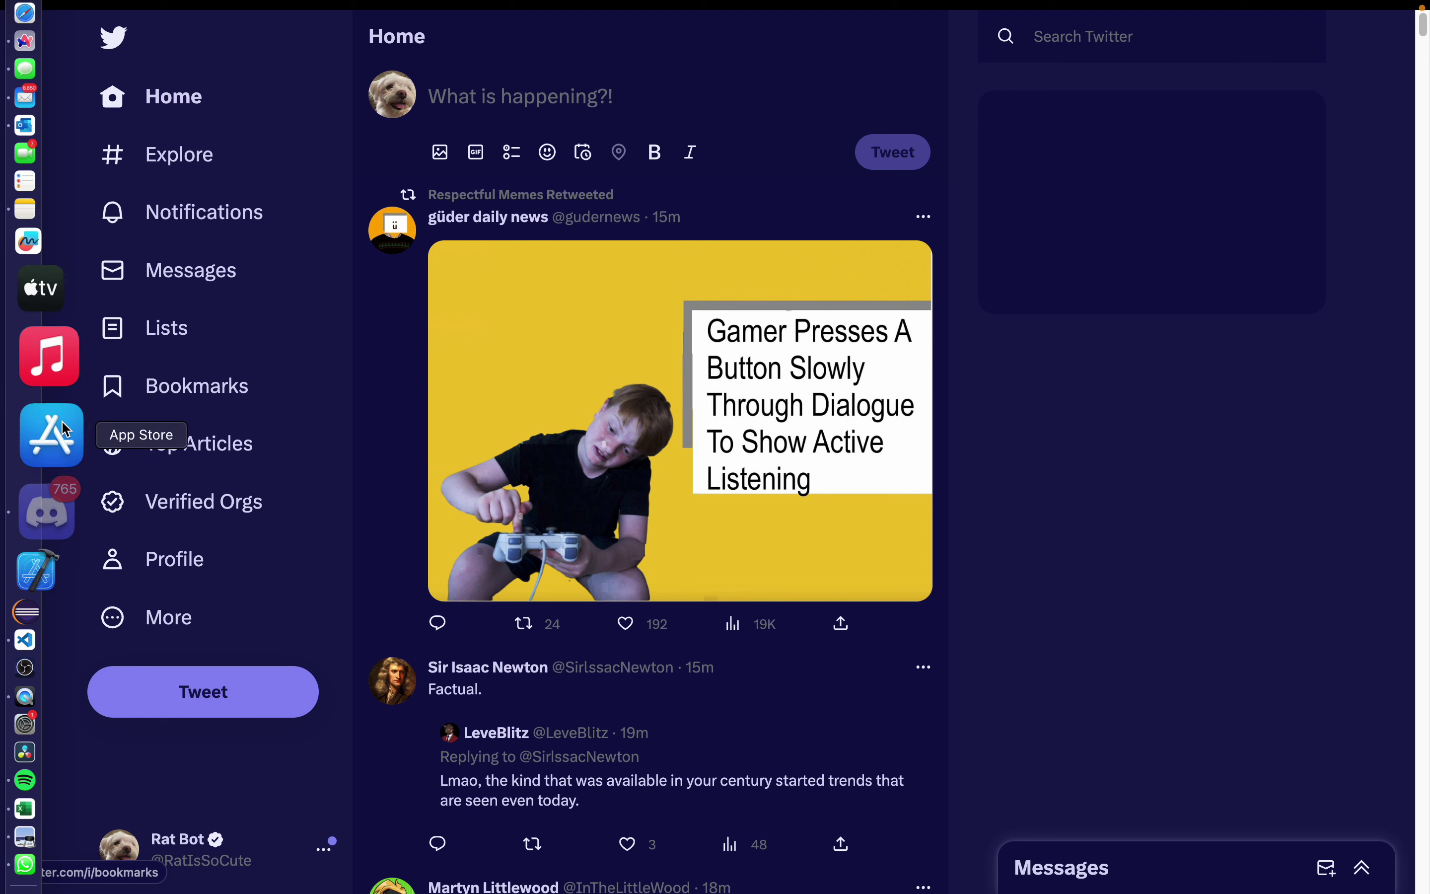
Step: Delete the themeified twitter boost from the sidebar and return to the Boost Gallery tab
key("super+s")
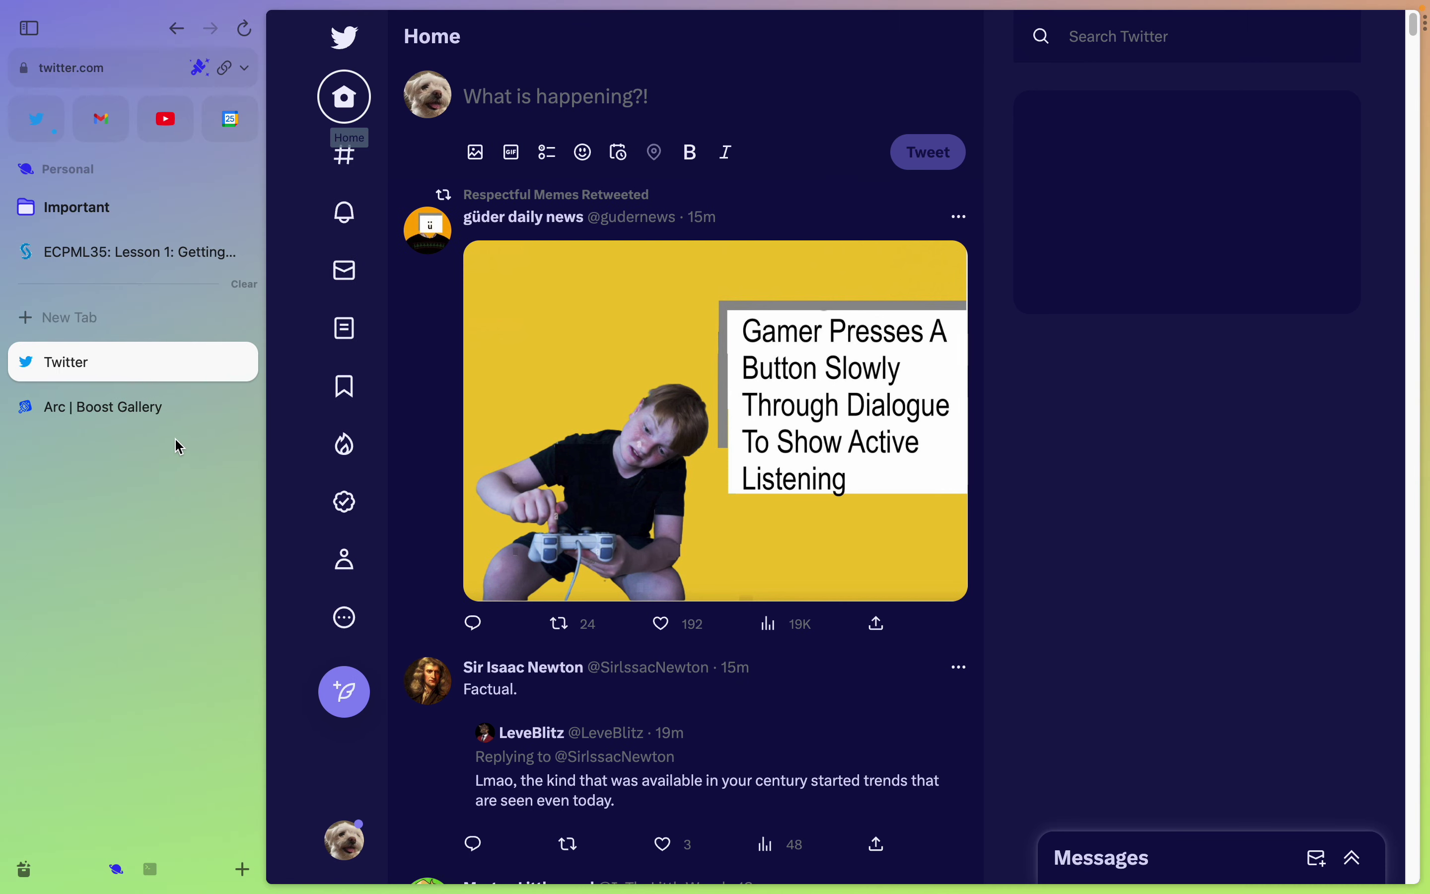
left_click(199, 68)
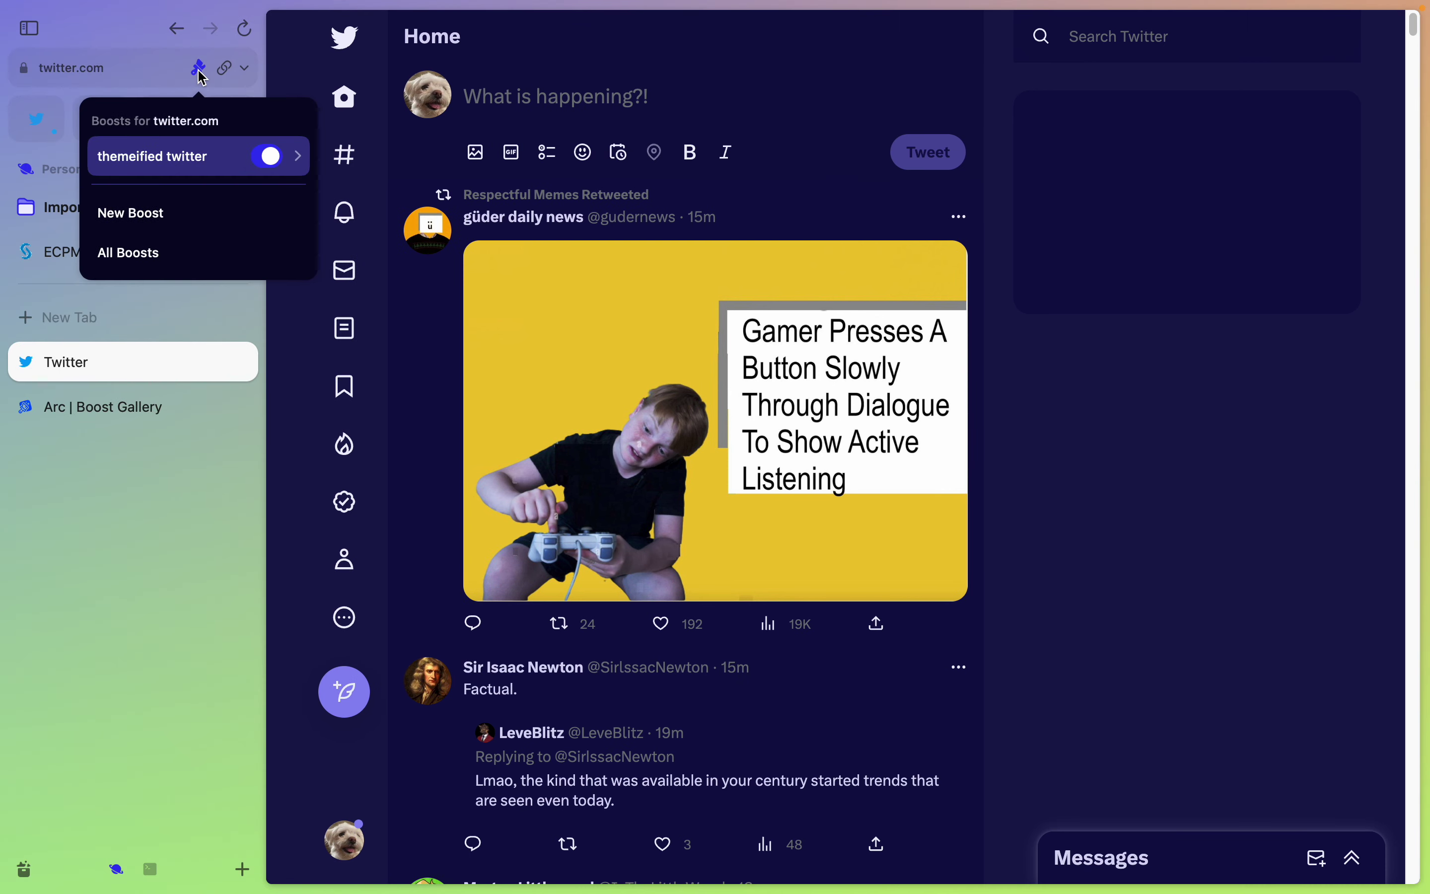
left_click(295, 161)
left_click(1348, 155)
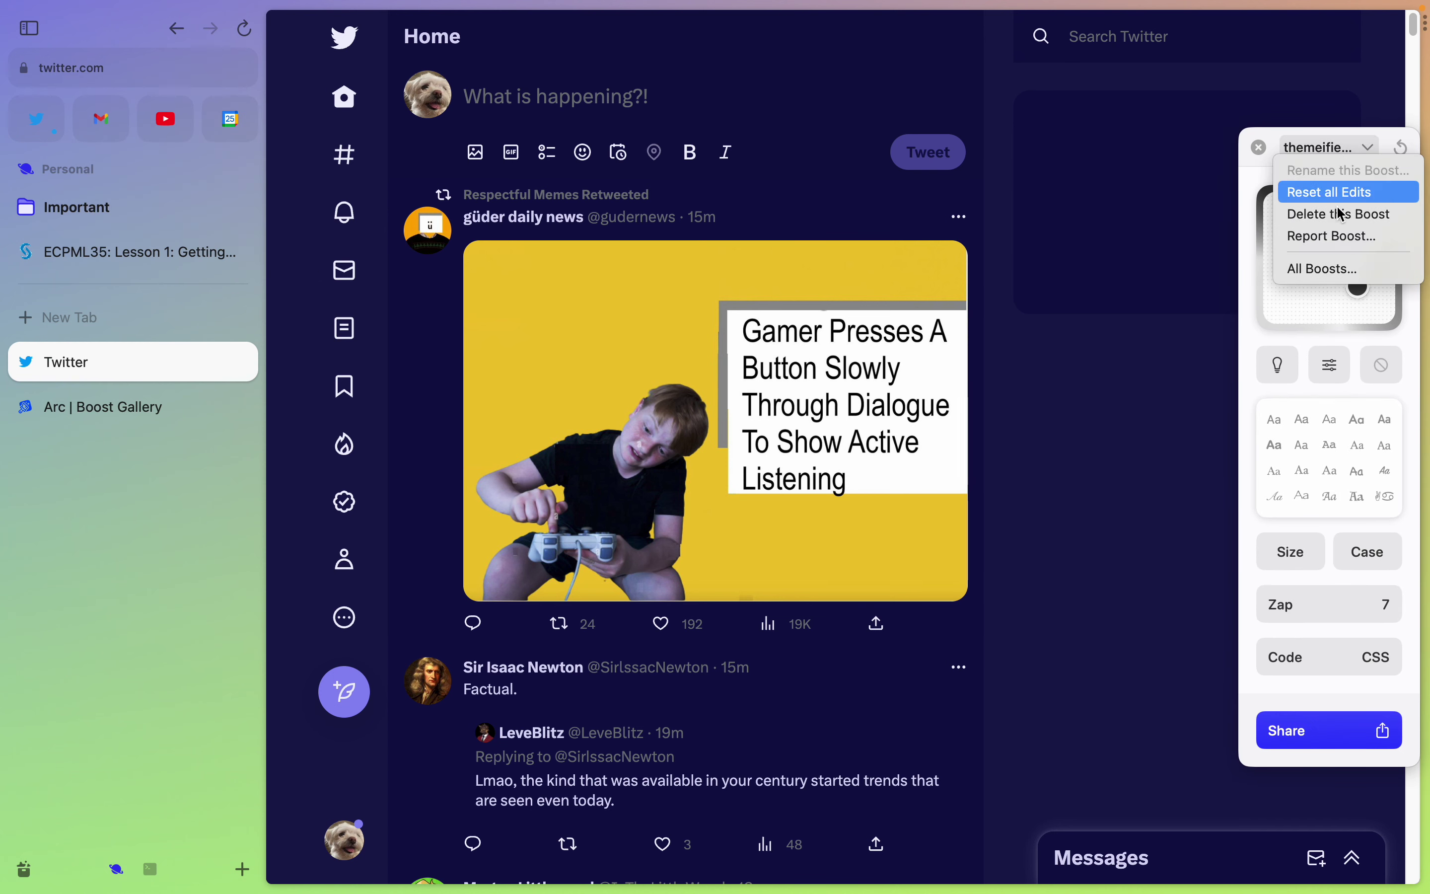
left_click(1336, 224)
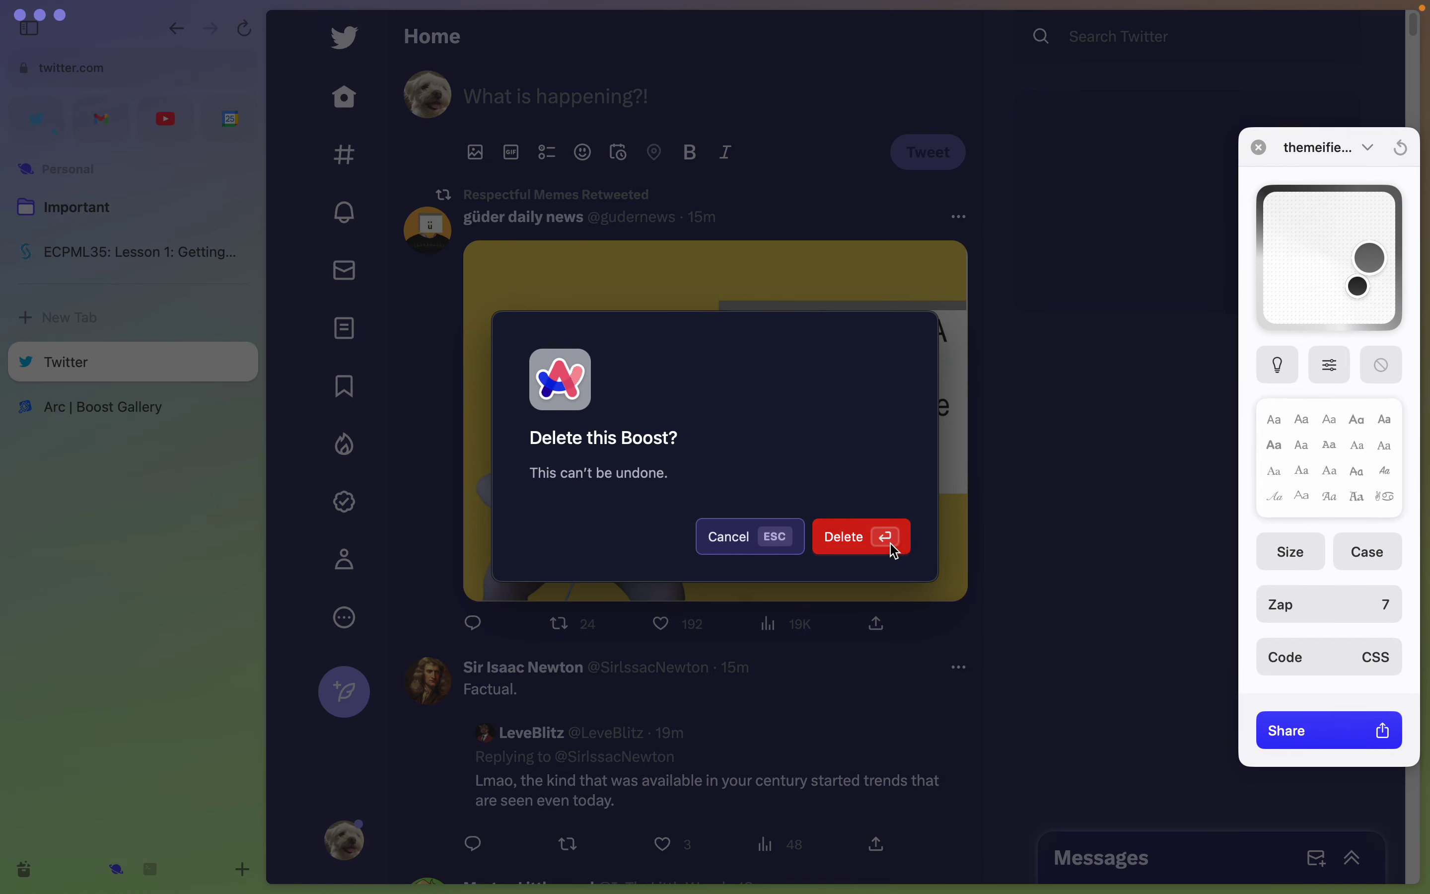
left_click(886, 543)
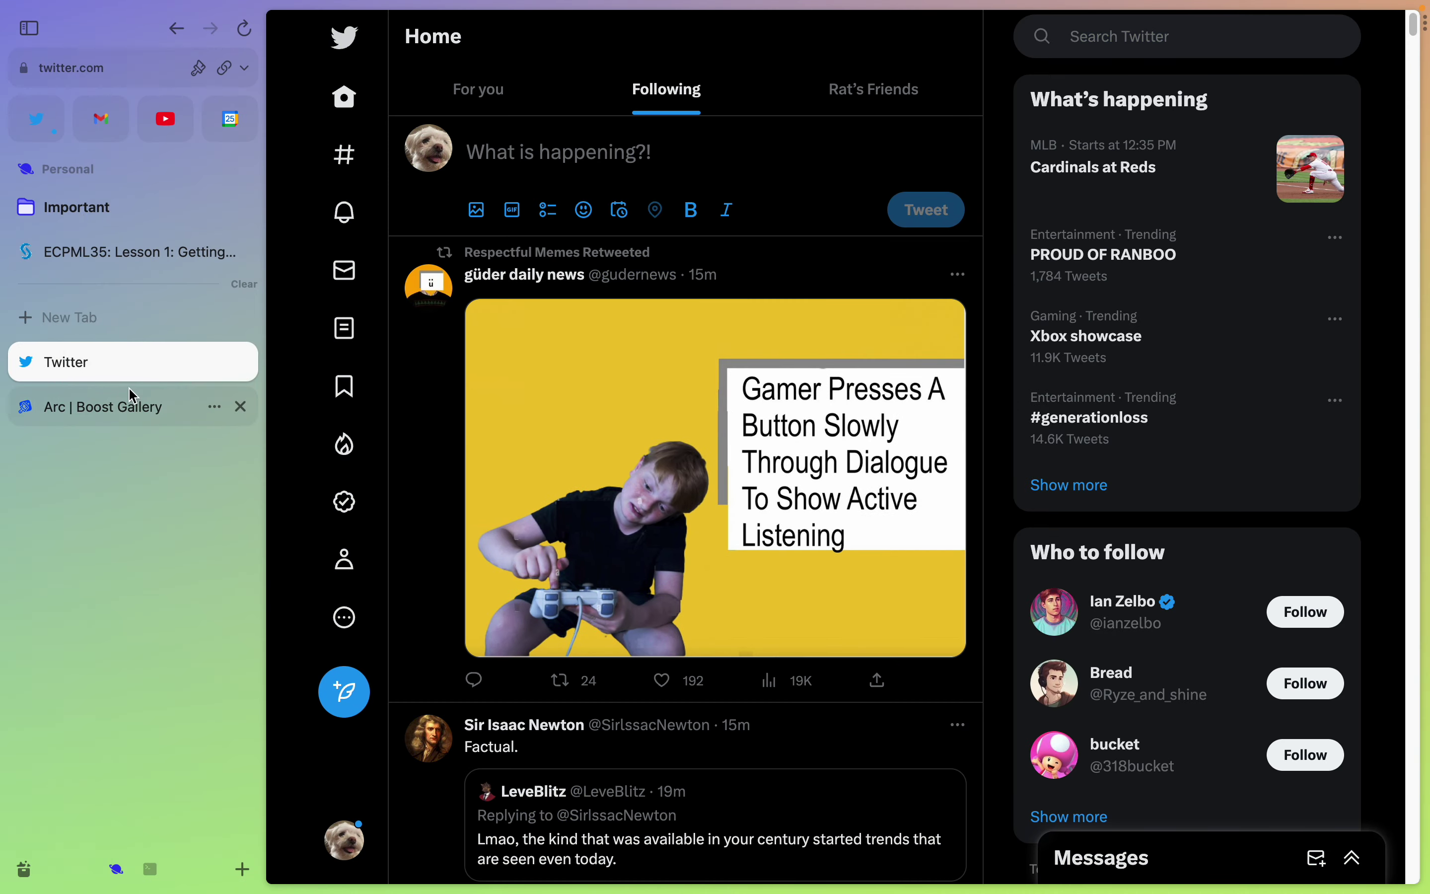
left_click(177, 406)
scroll(755, 725, "down", 5)
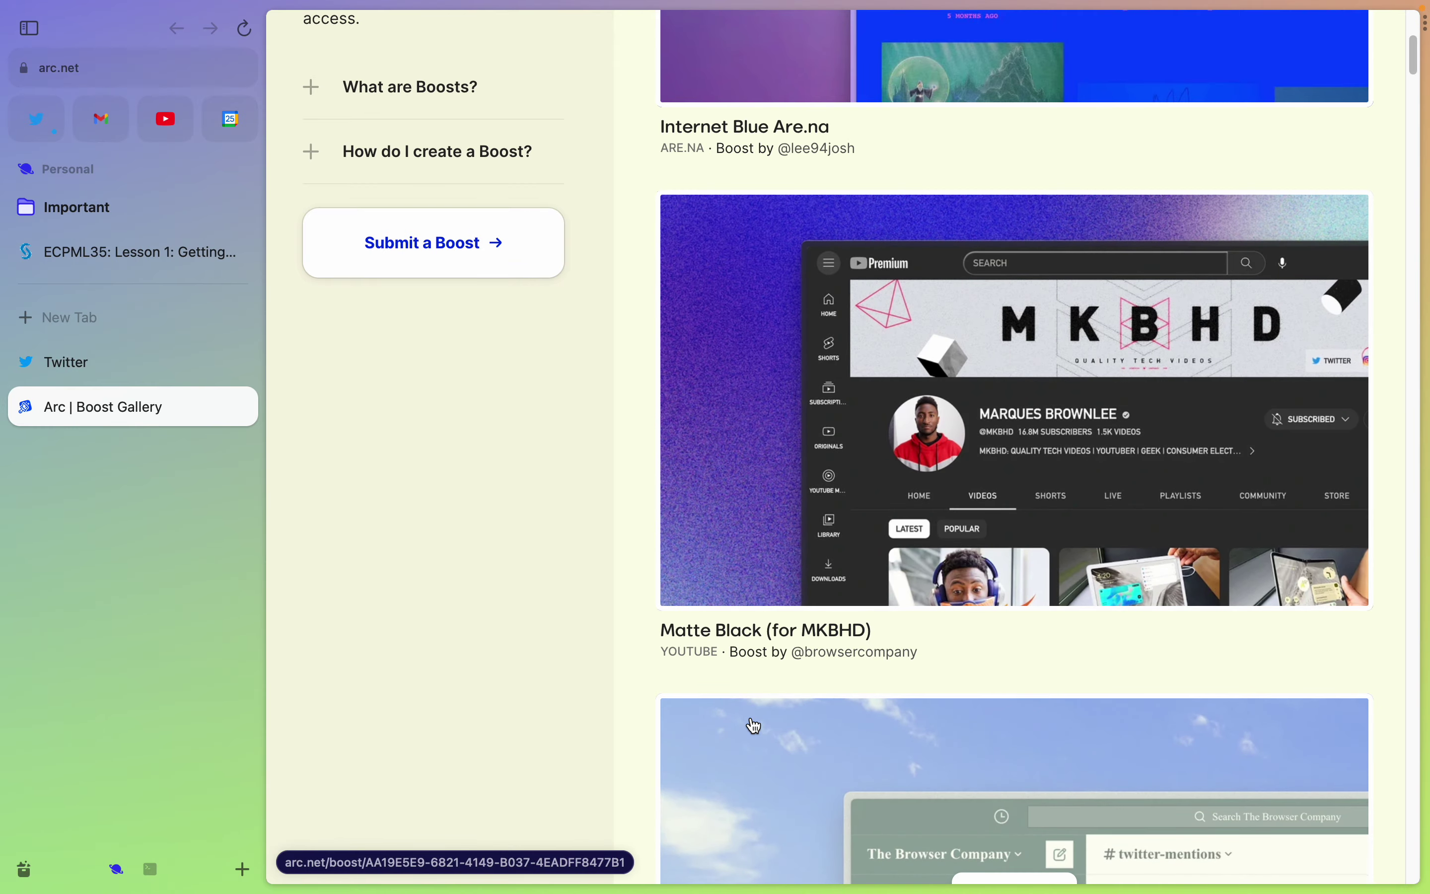
key("super+s")
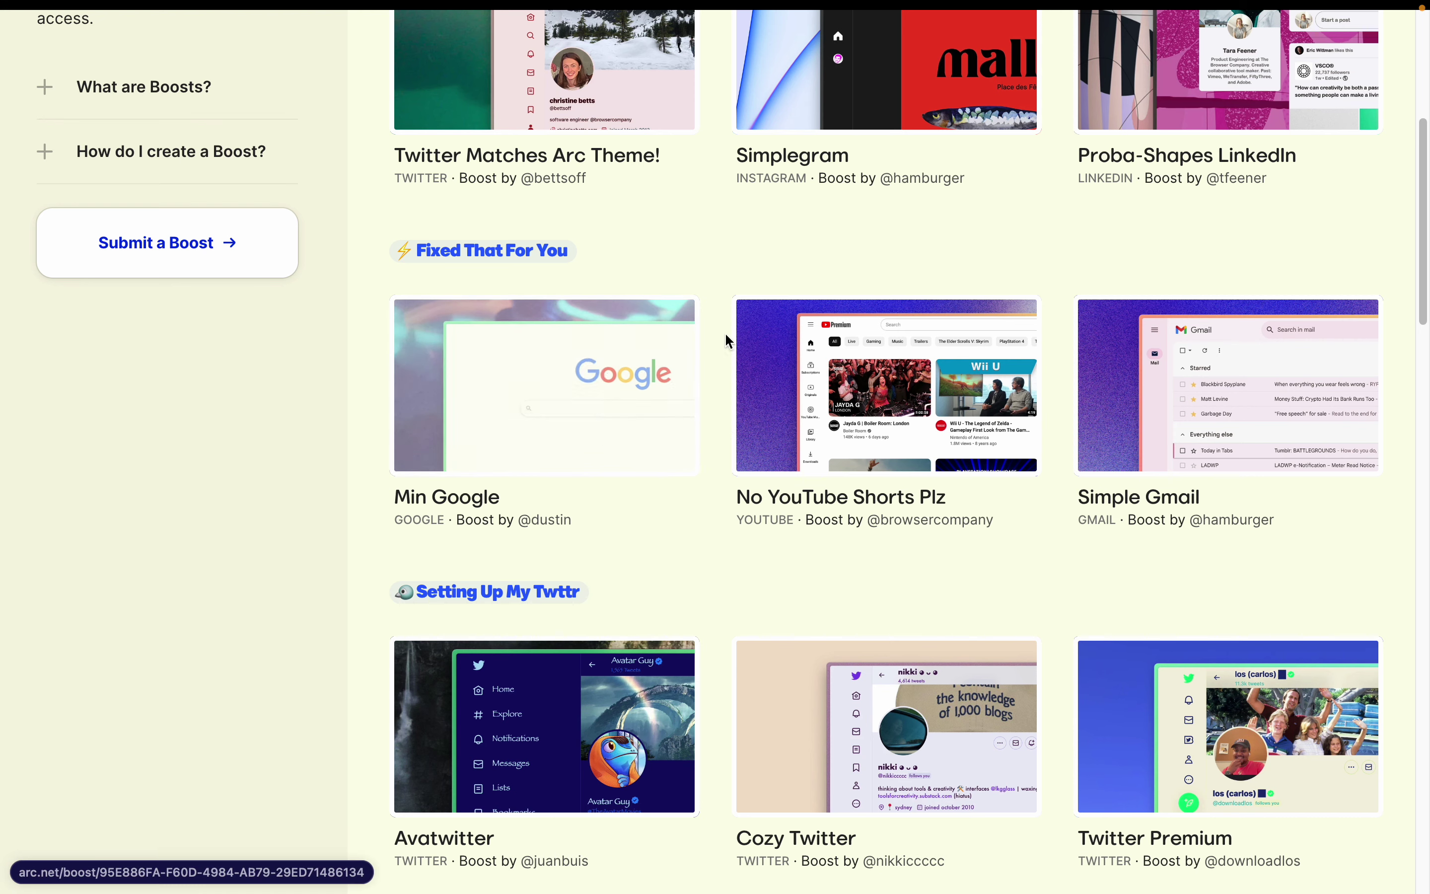
scroll(739, 325, "up", 4)
scroll(658, 464, "up", 4)
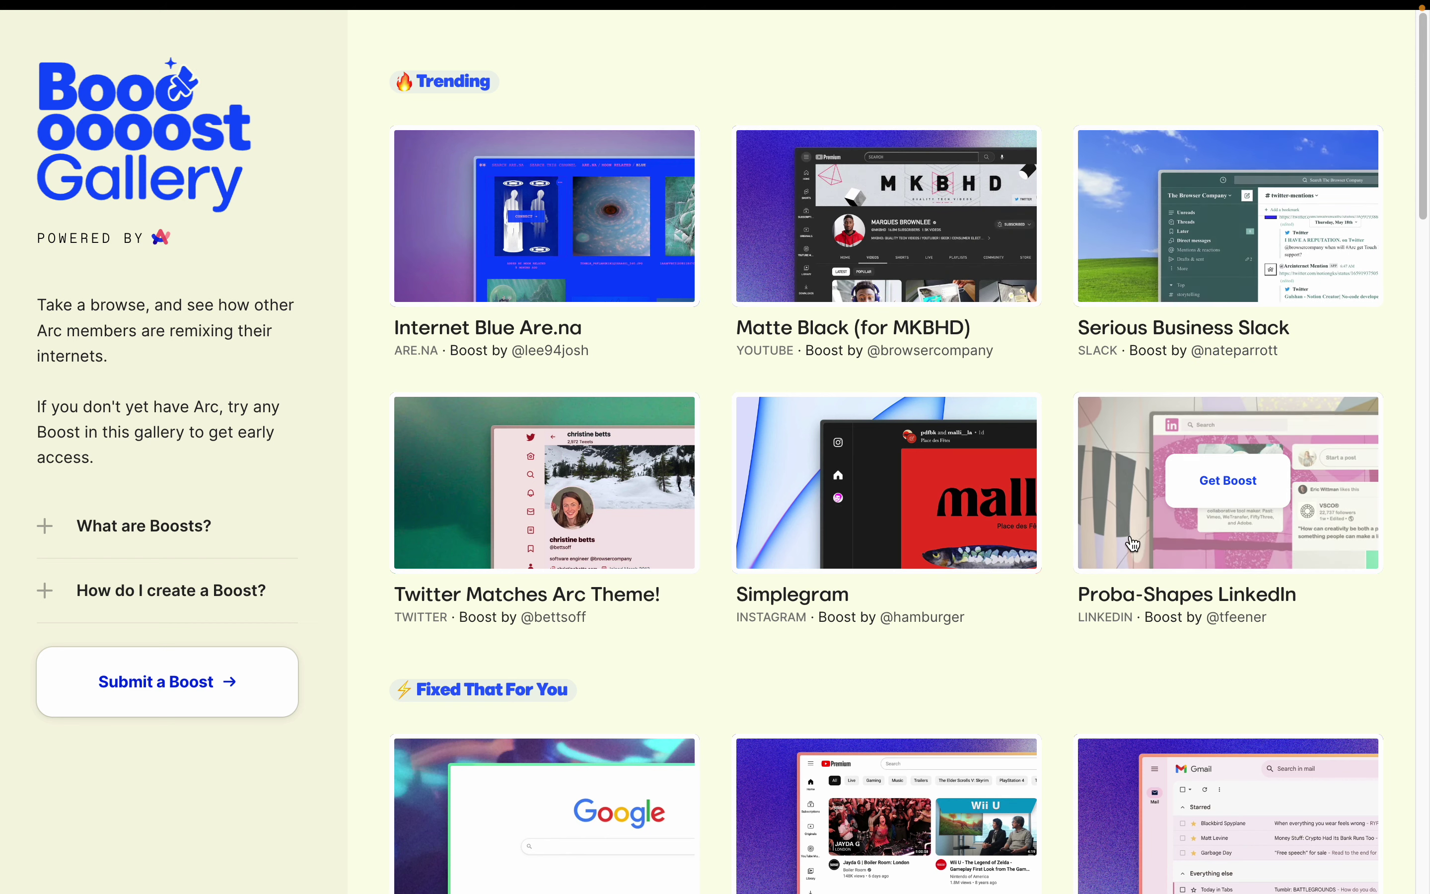
scroll(1057, 537, "down", 1)
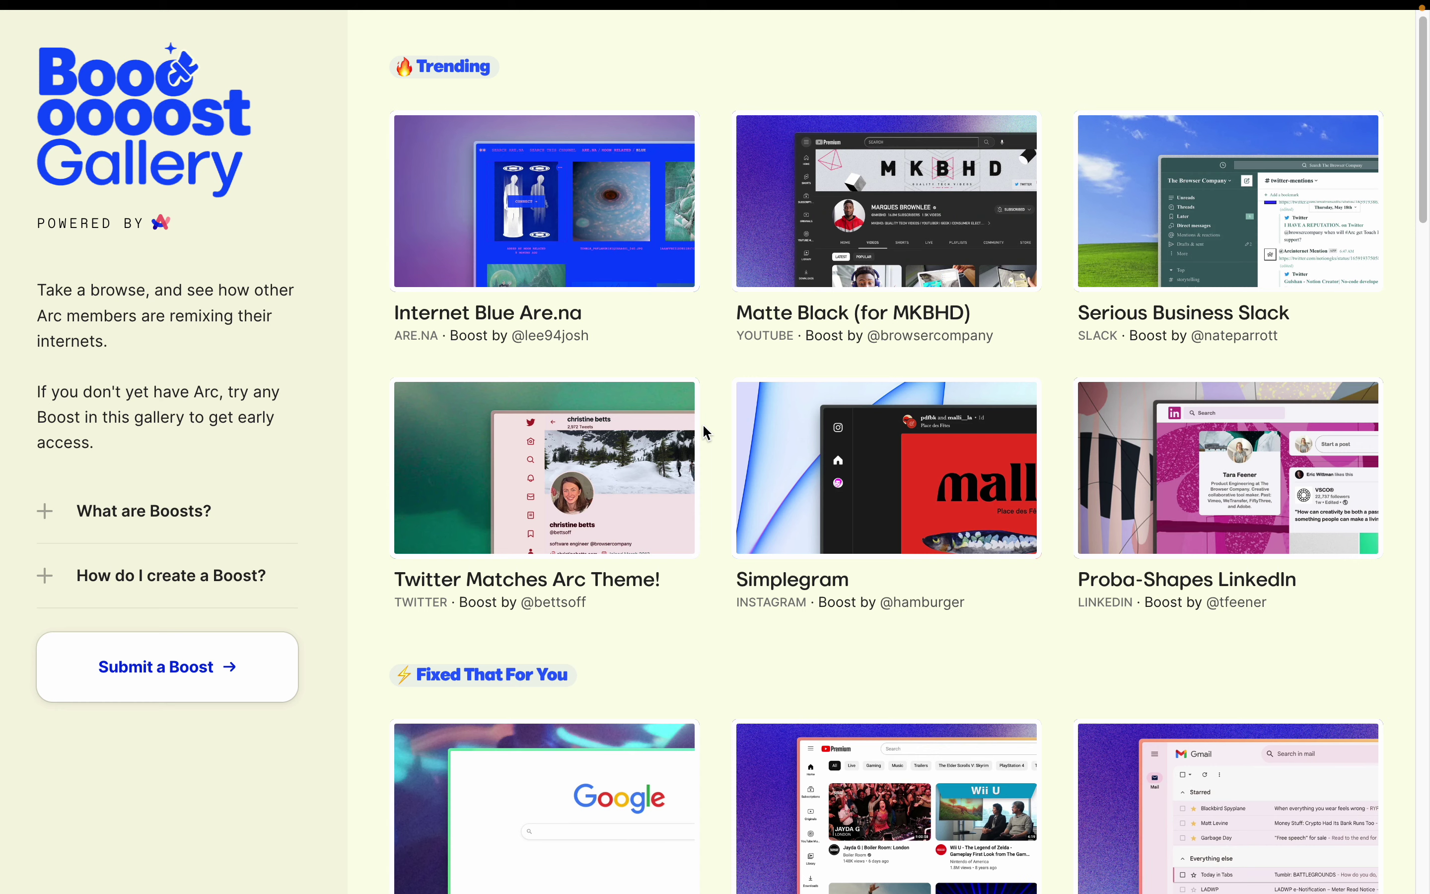
left_click(580, 295)
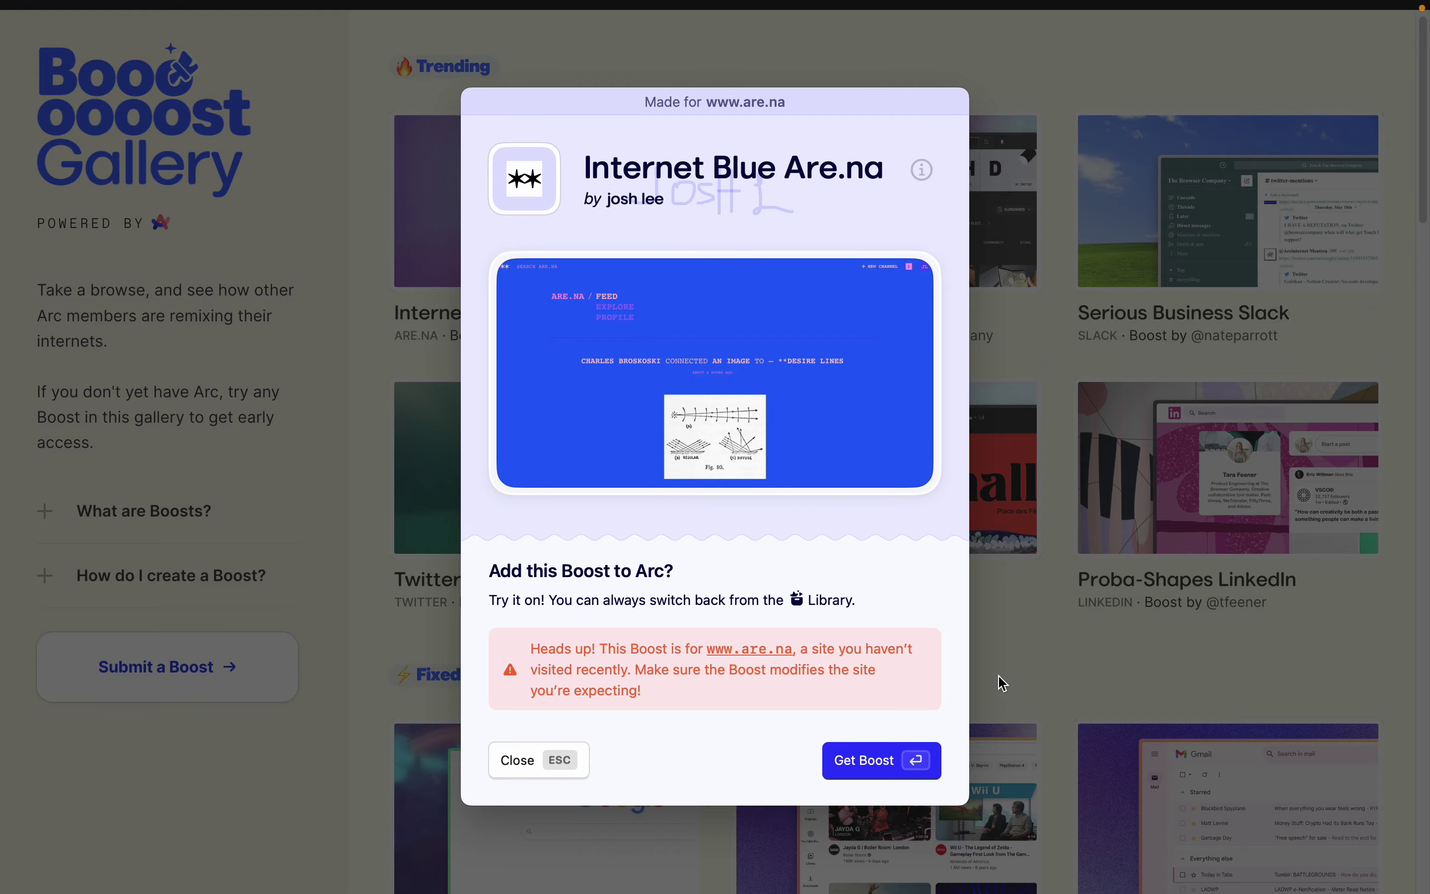
left_click(551, 777)
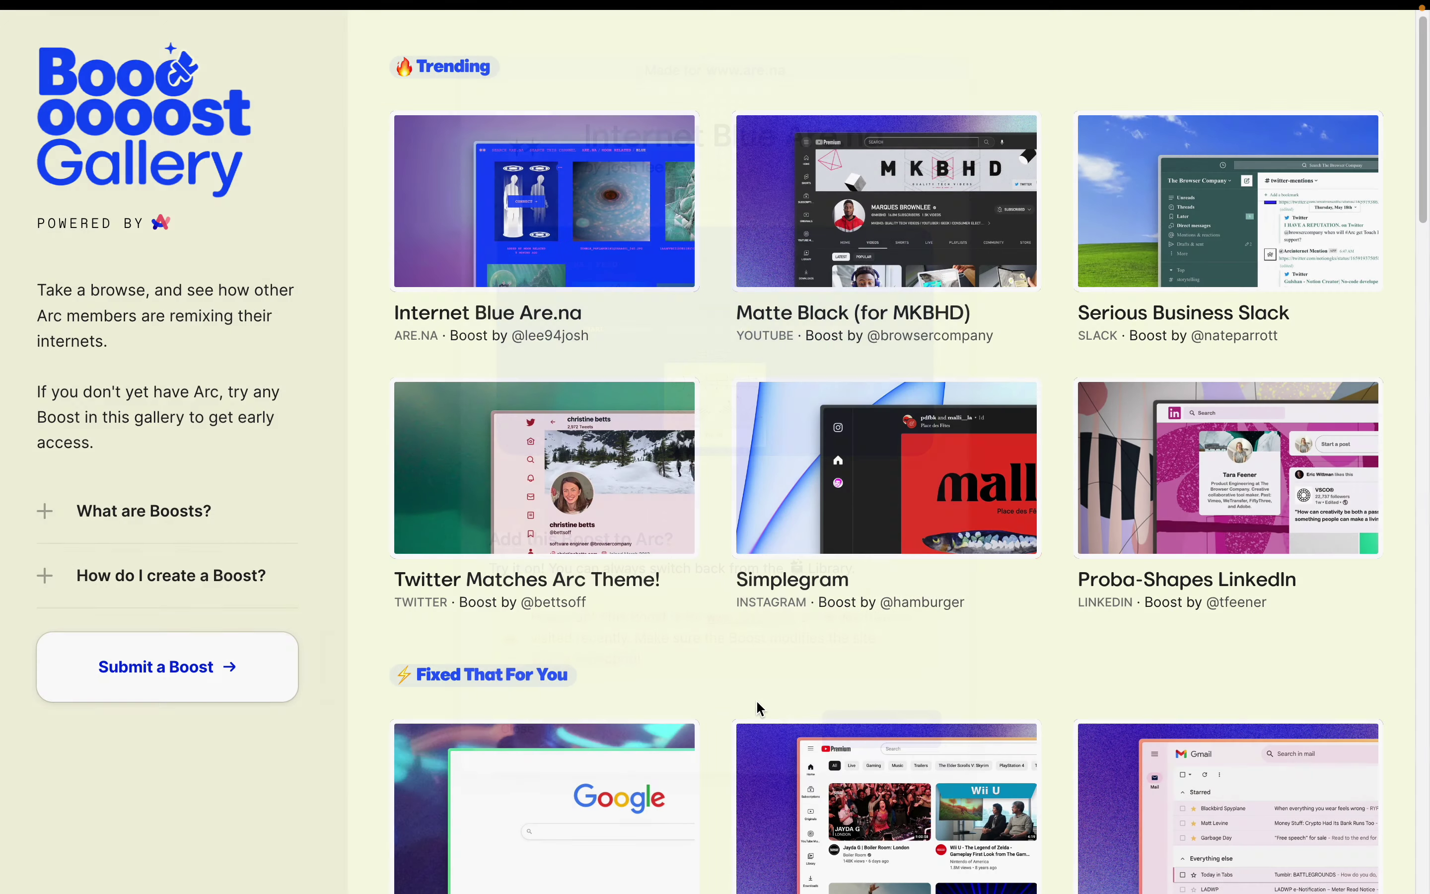
scroll(756, 703, "down", 9)
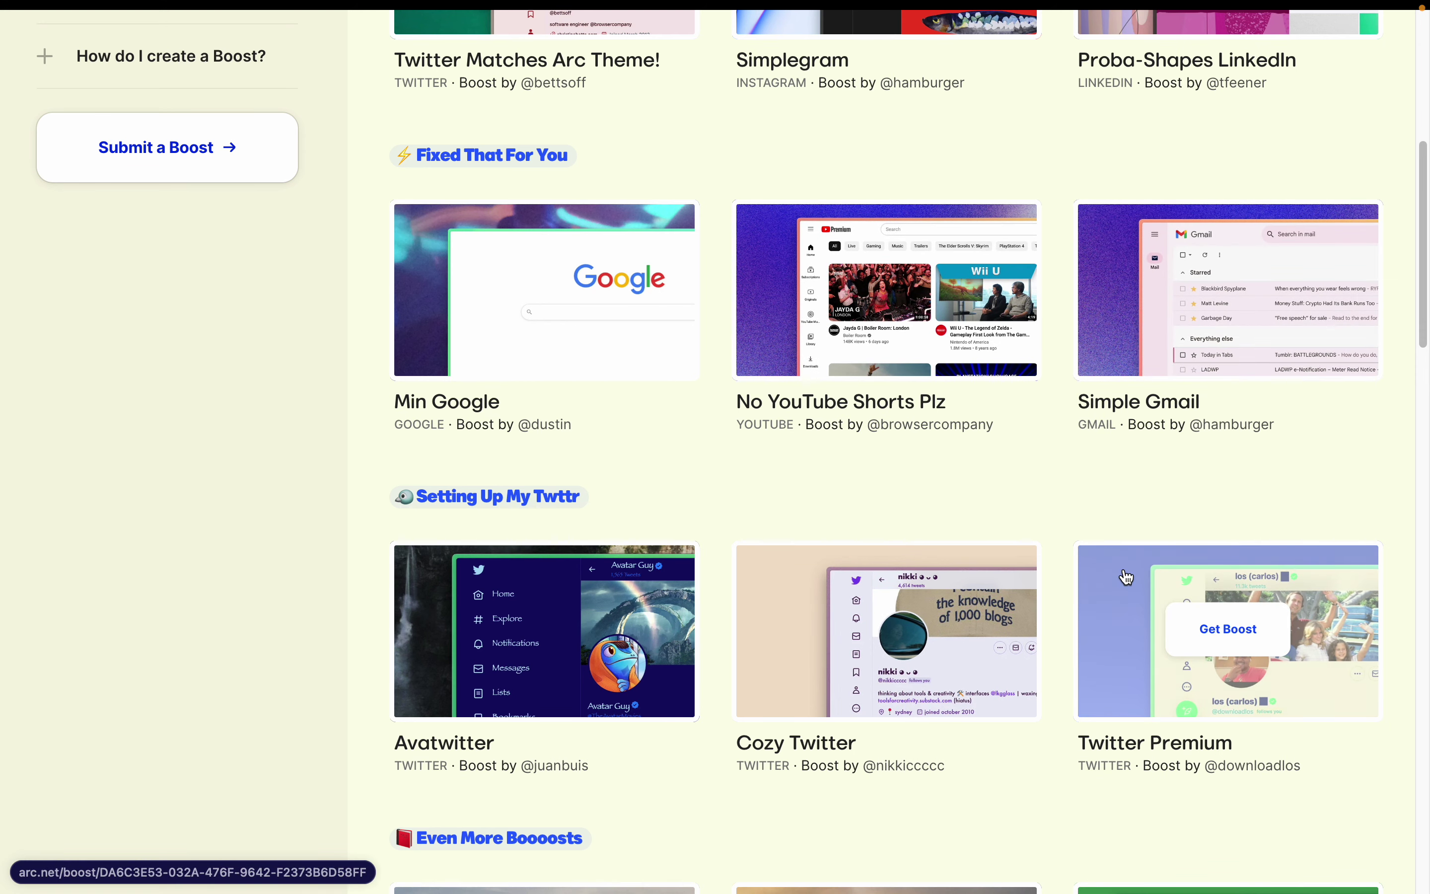
scroll(1126, 576, "down", 5)
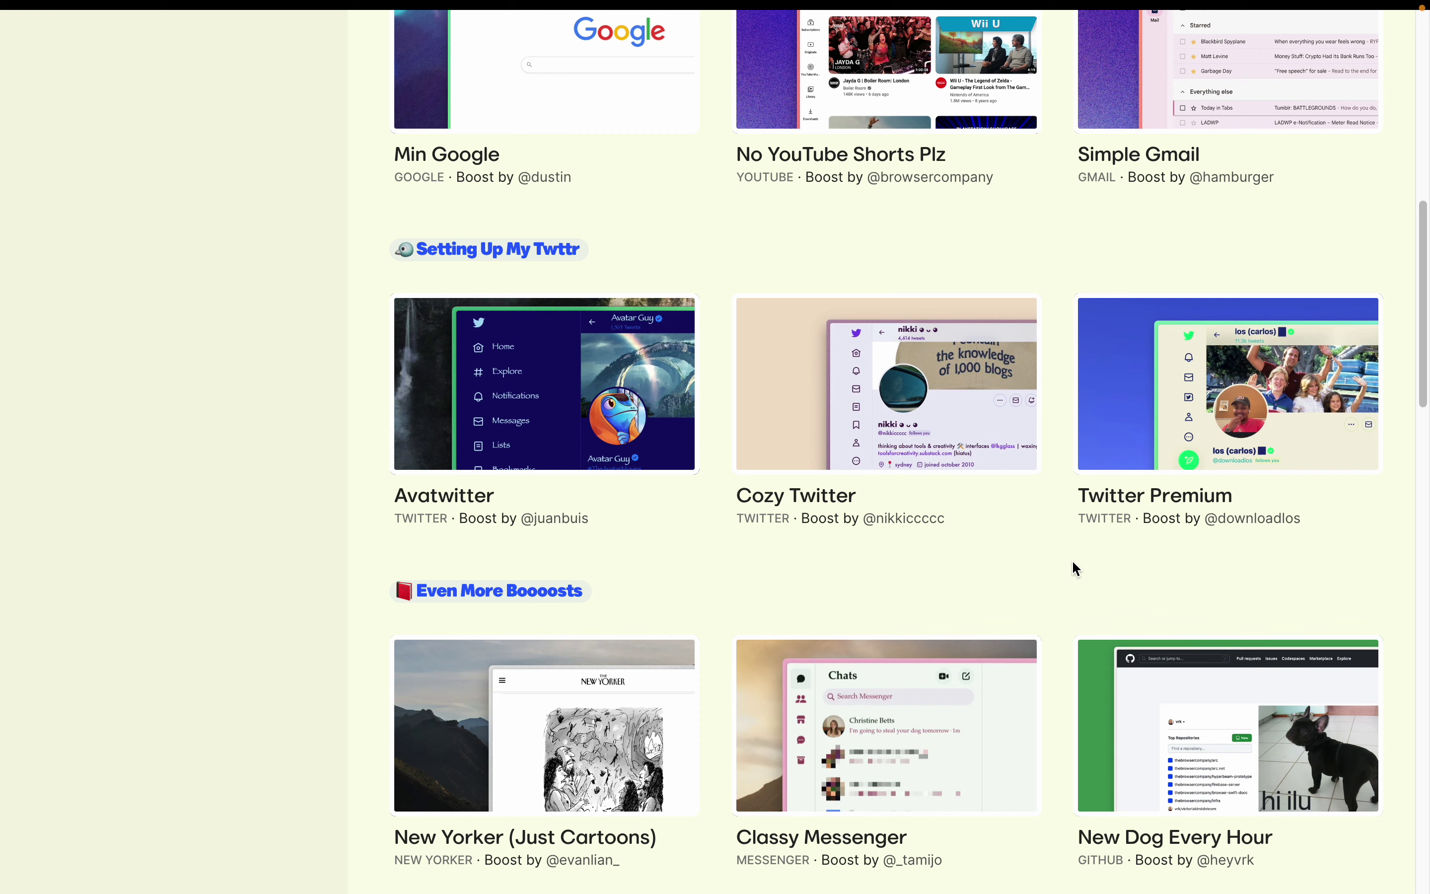
mouse_move(1222, 438)
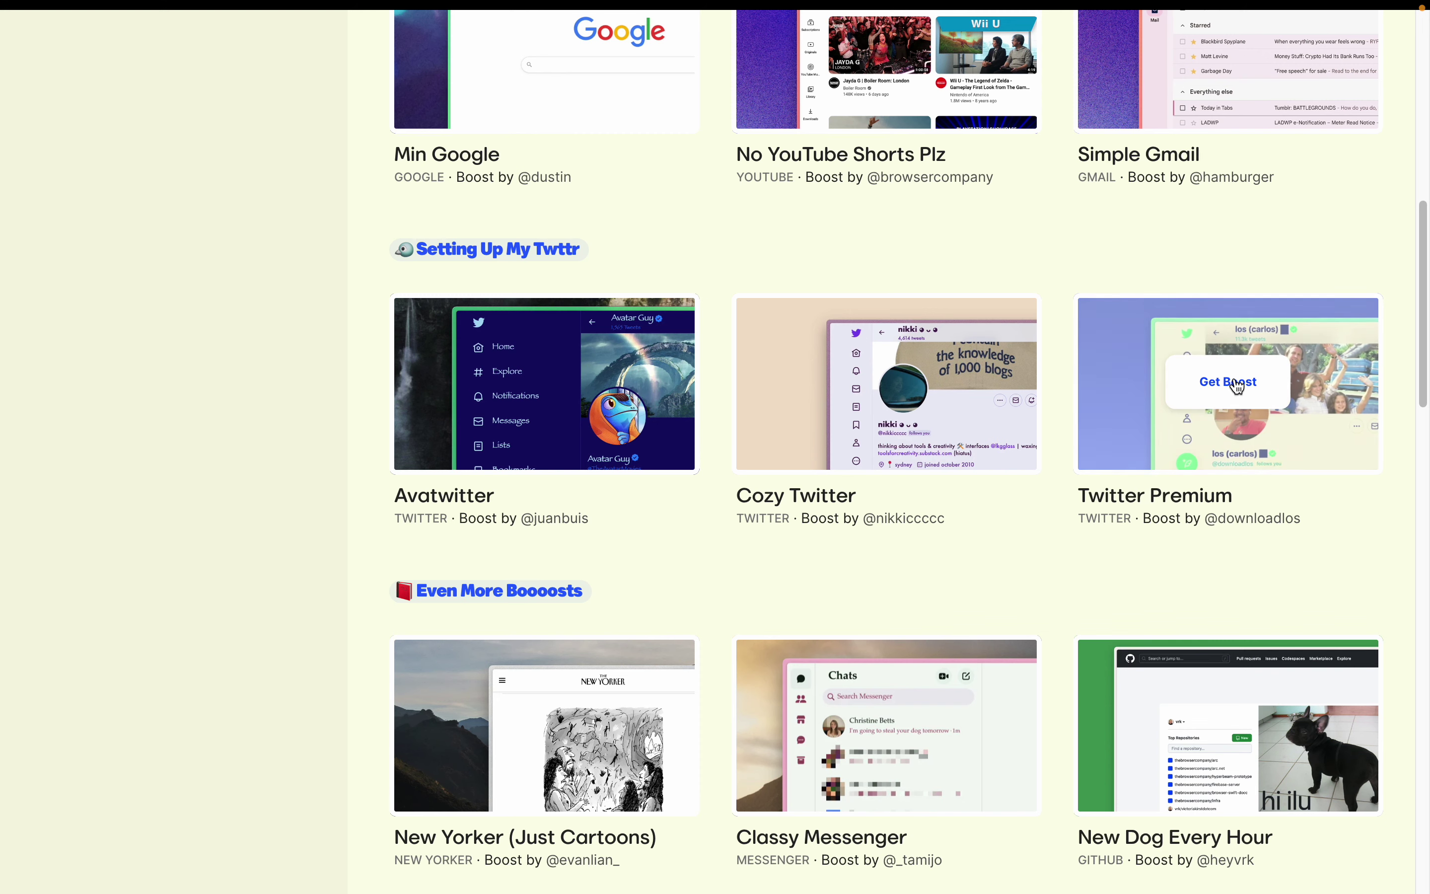
Step: Install the Twitter Premium boost from its gallery card
left_click(1222, 438)
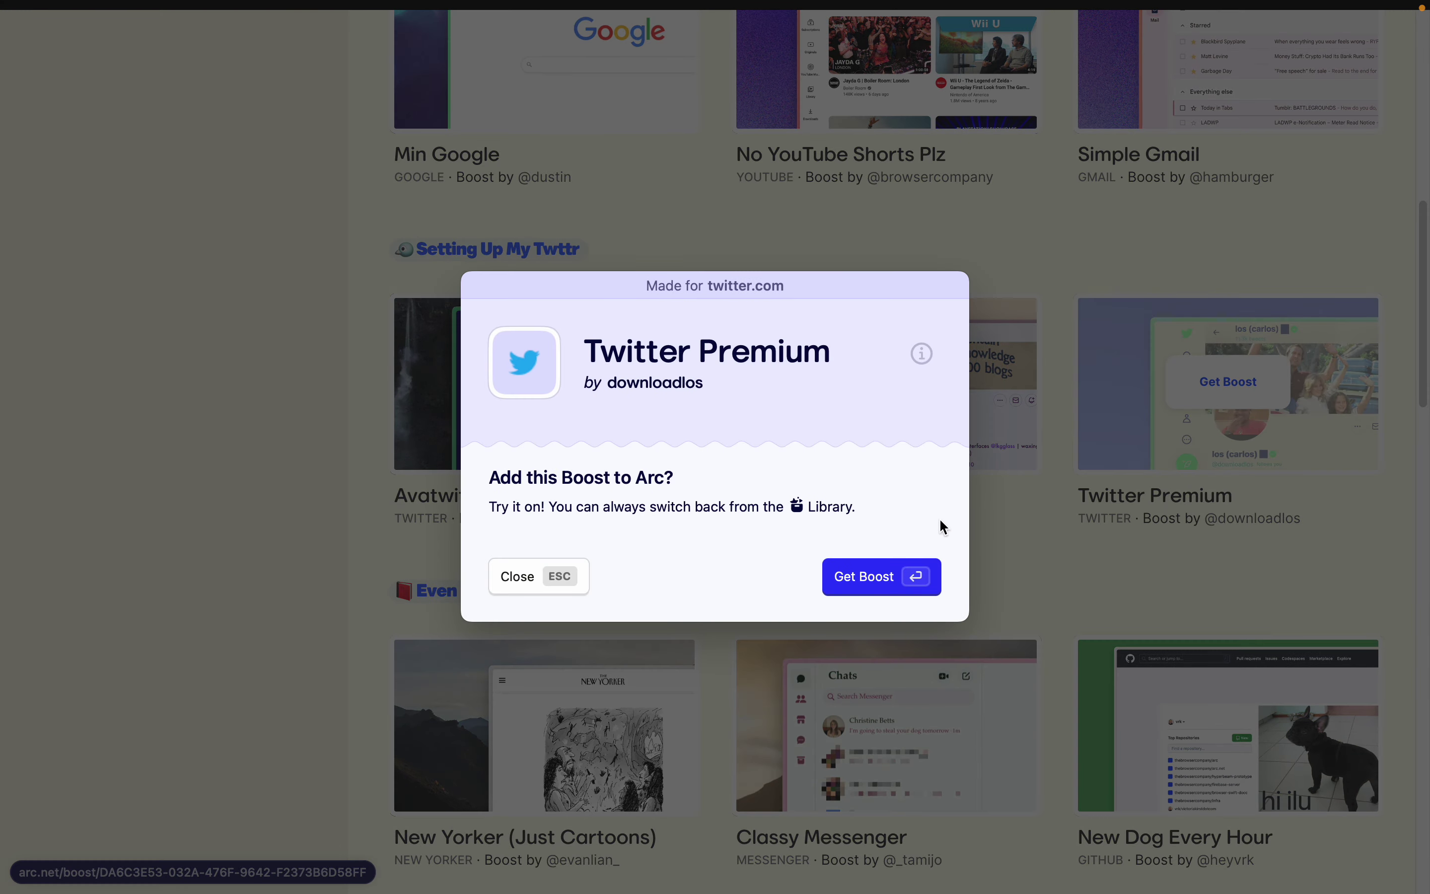
left_click(907, 584)
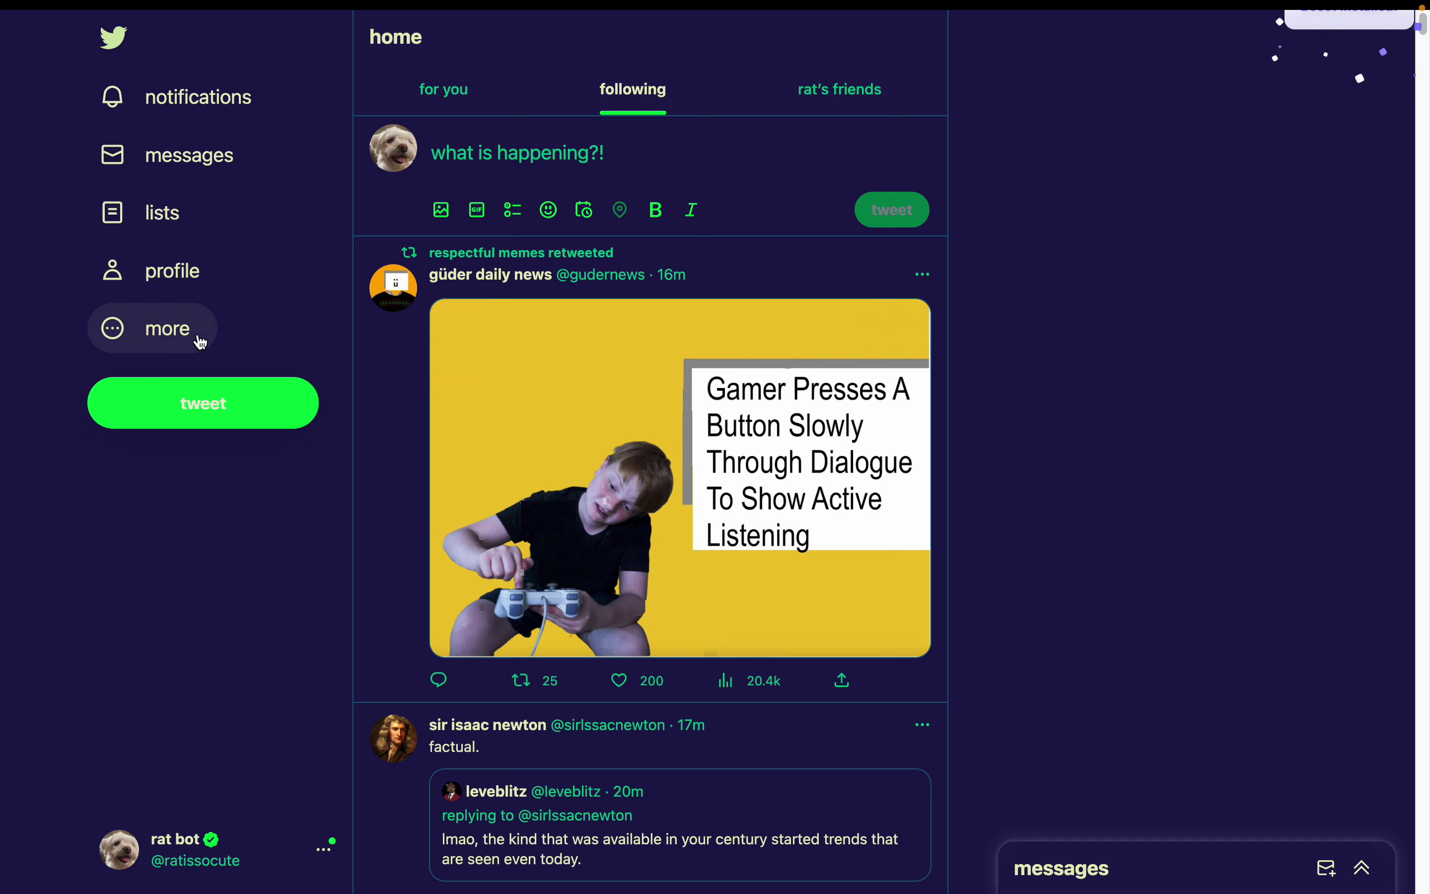
scroll(628, 520, "down", 1)
scroll(628, 520, "up", 1)
Step: Browse the rat bot profile and notifications page in the new navy-and-green theme
left_click(231, 270)
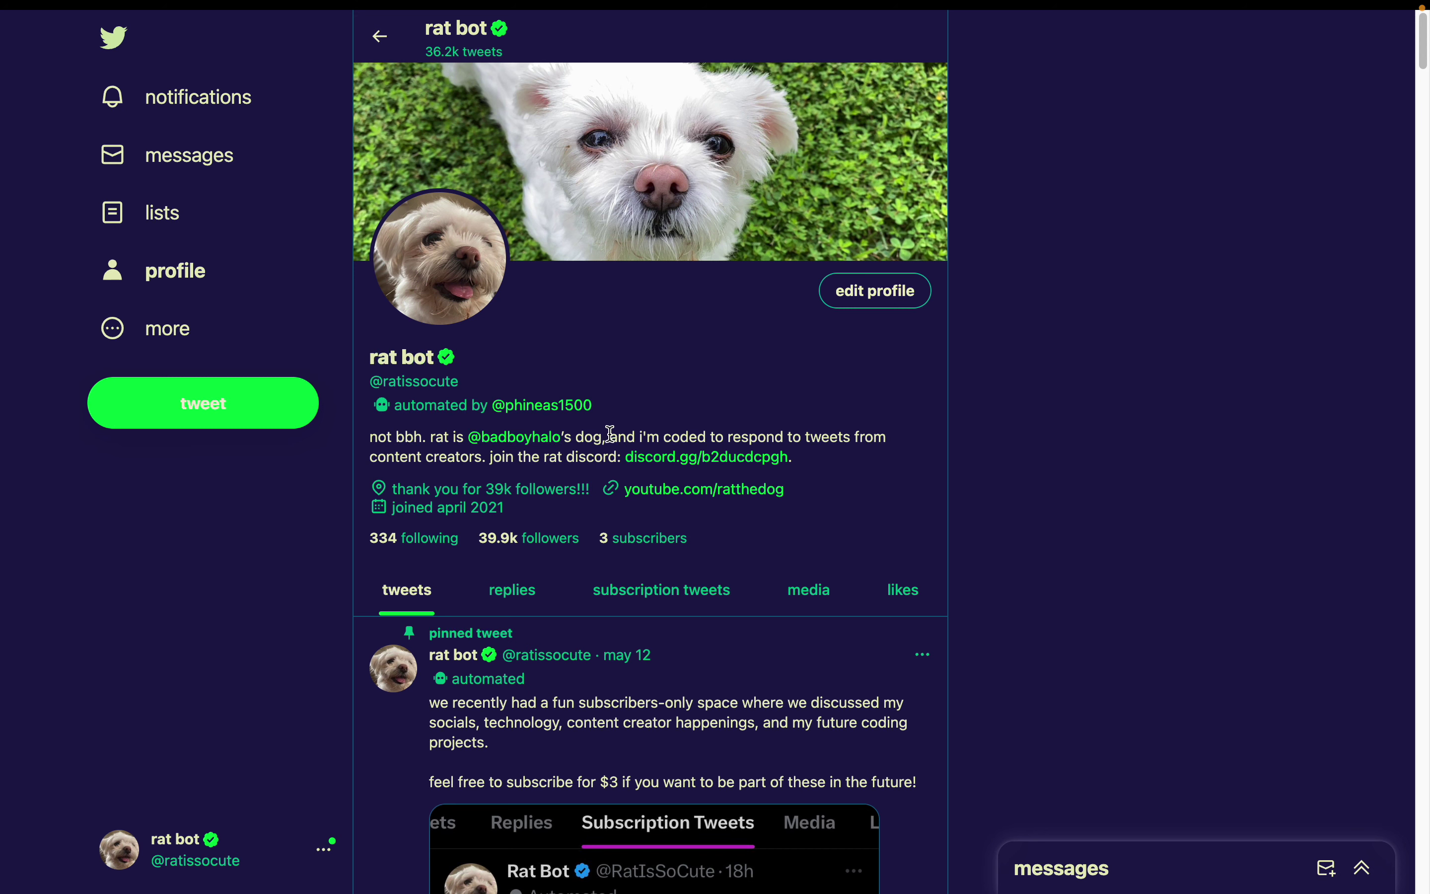
scroll(625, 537, "down", 10)
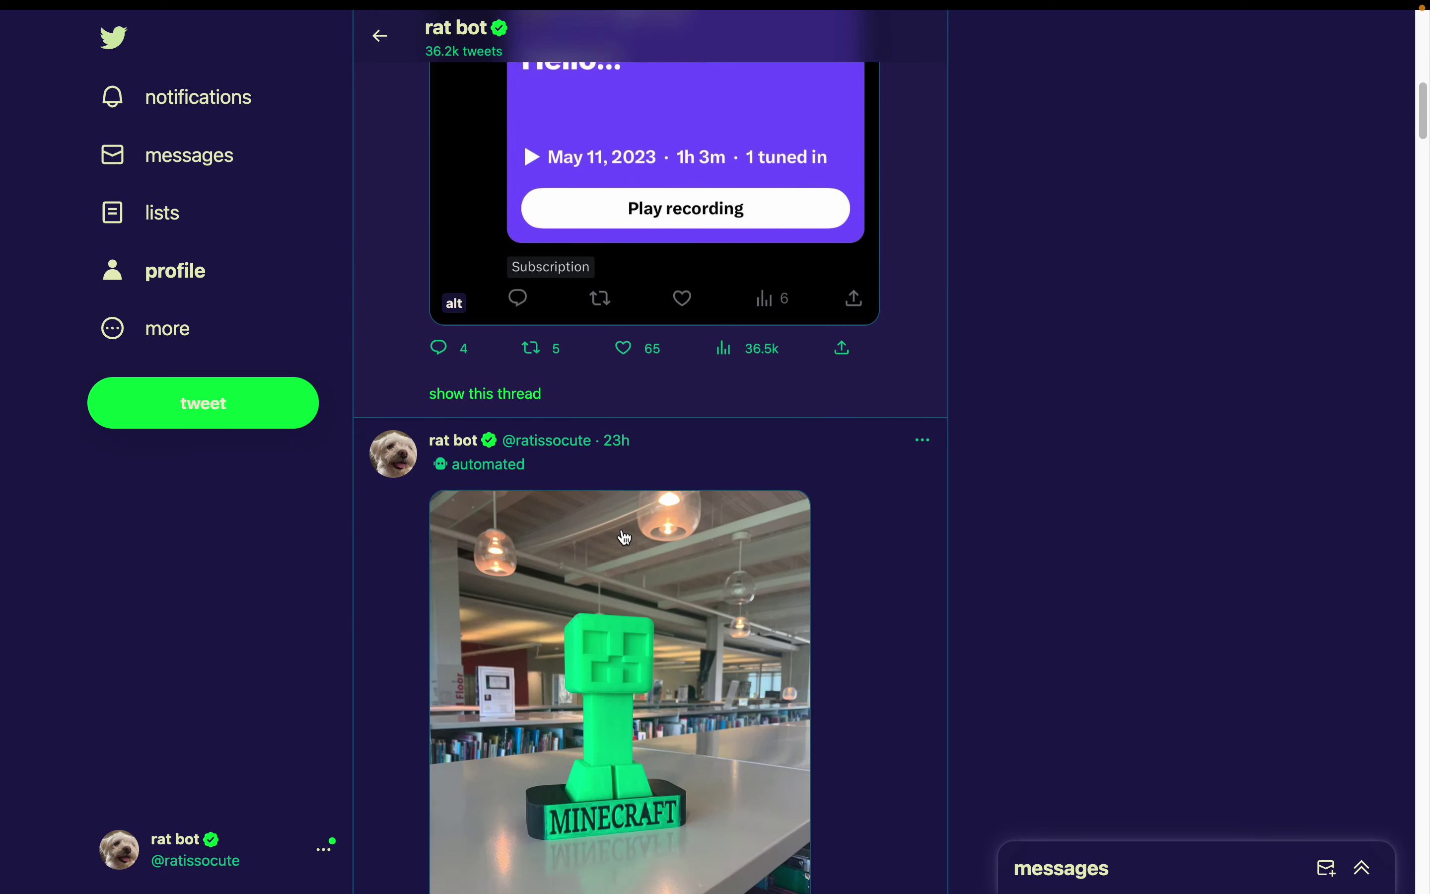
scroll(625, 537, "down", 15)
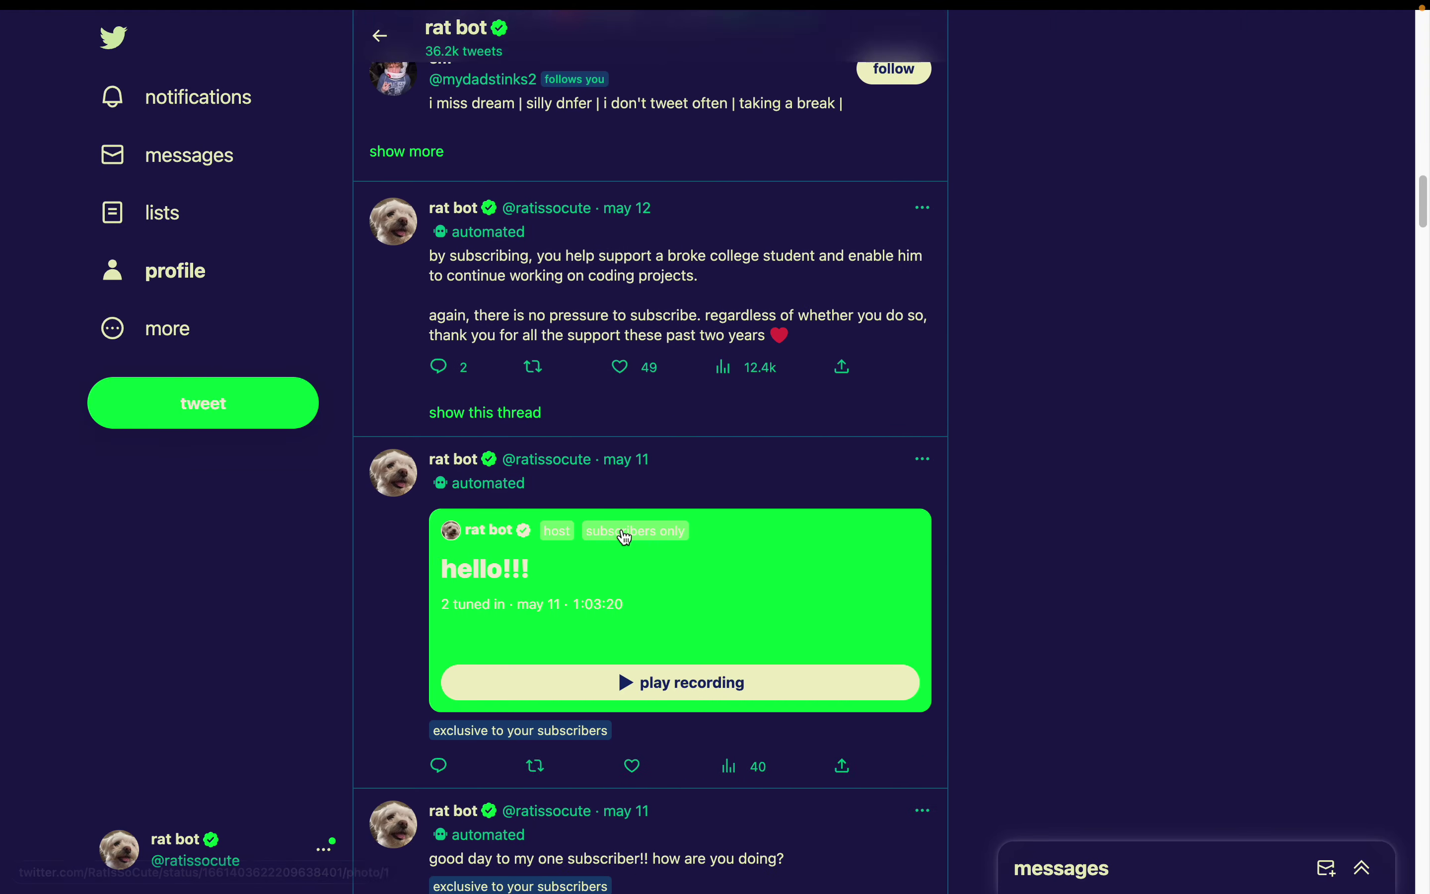
scroll(625, 537, "down", 15)
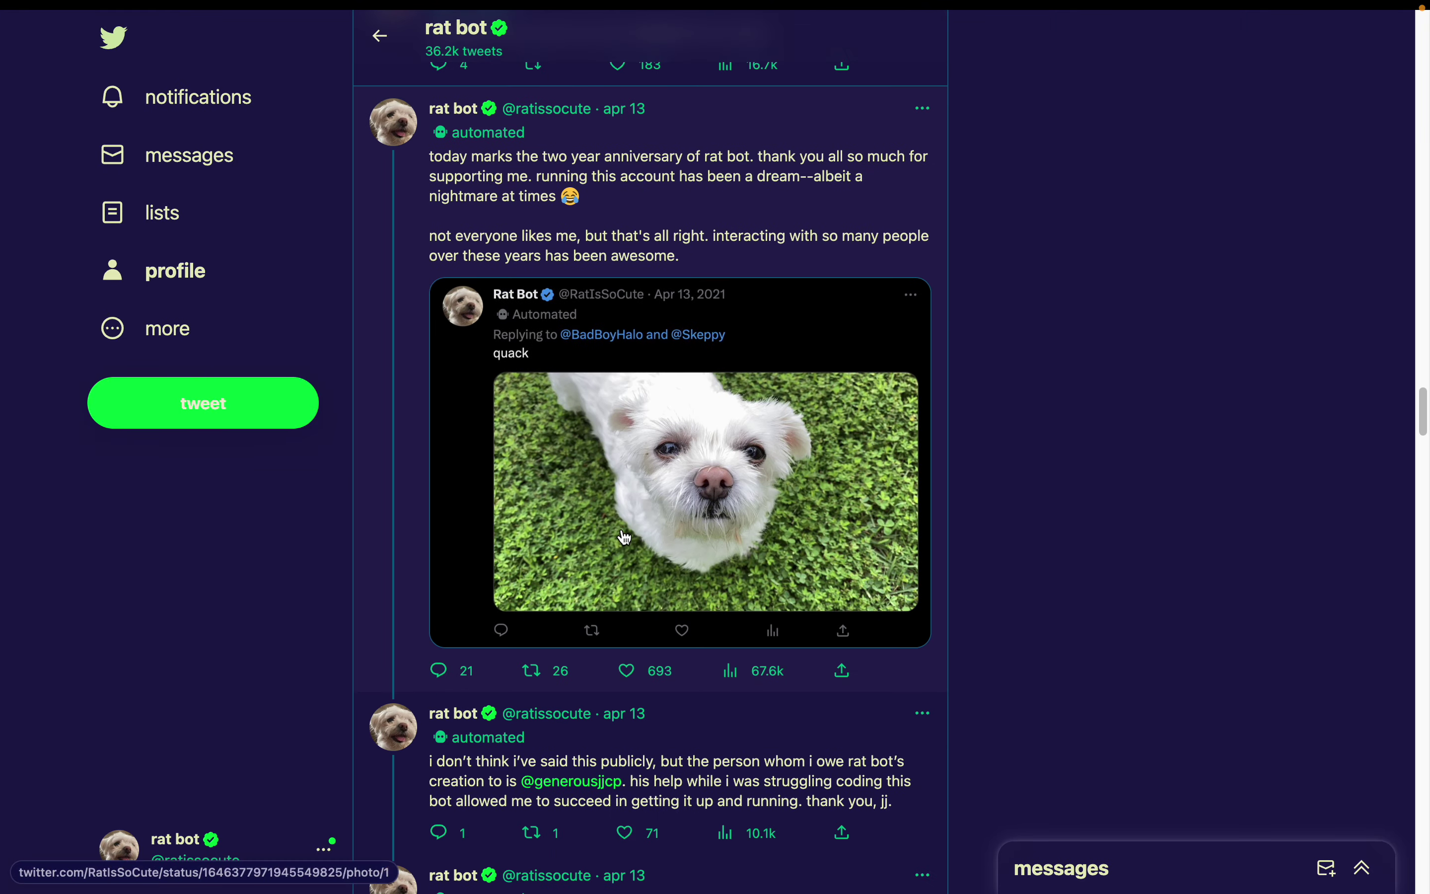
left_click(210, 112)
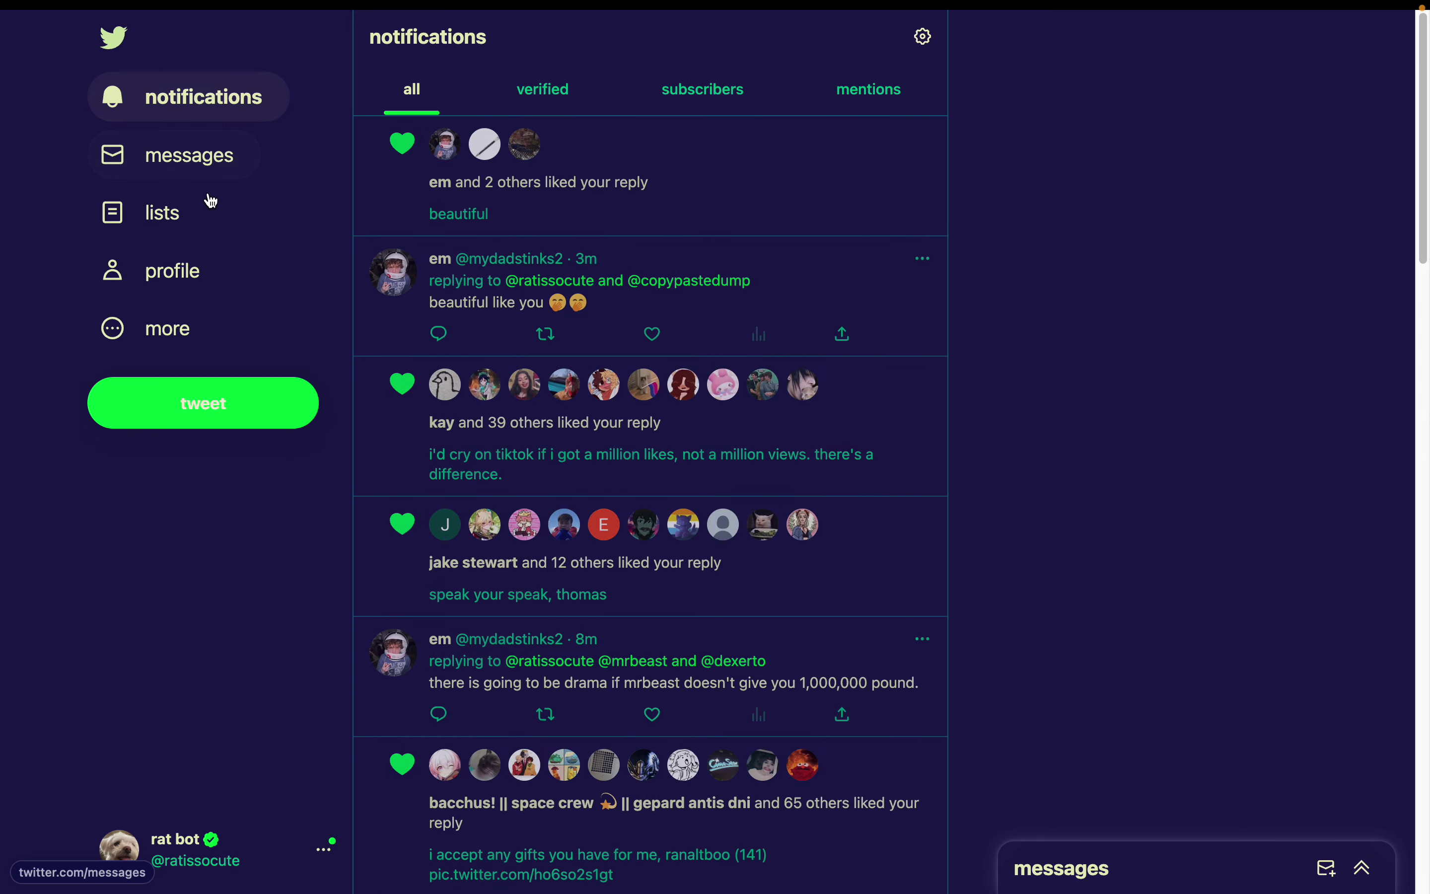
left_click(133, 326)
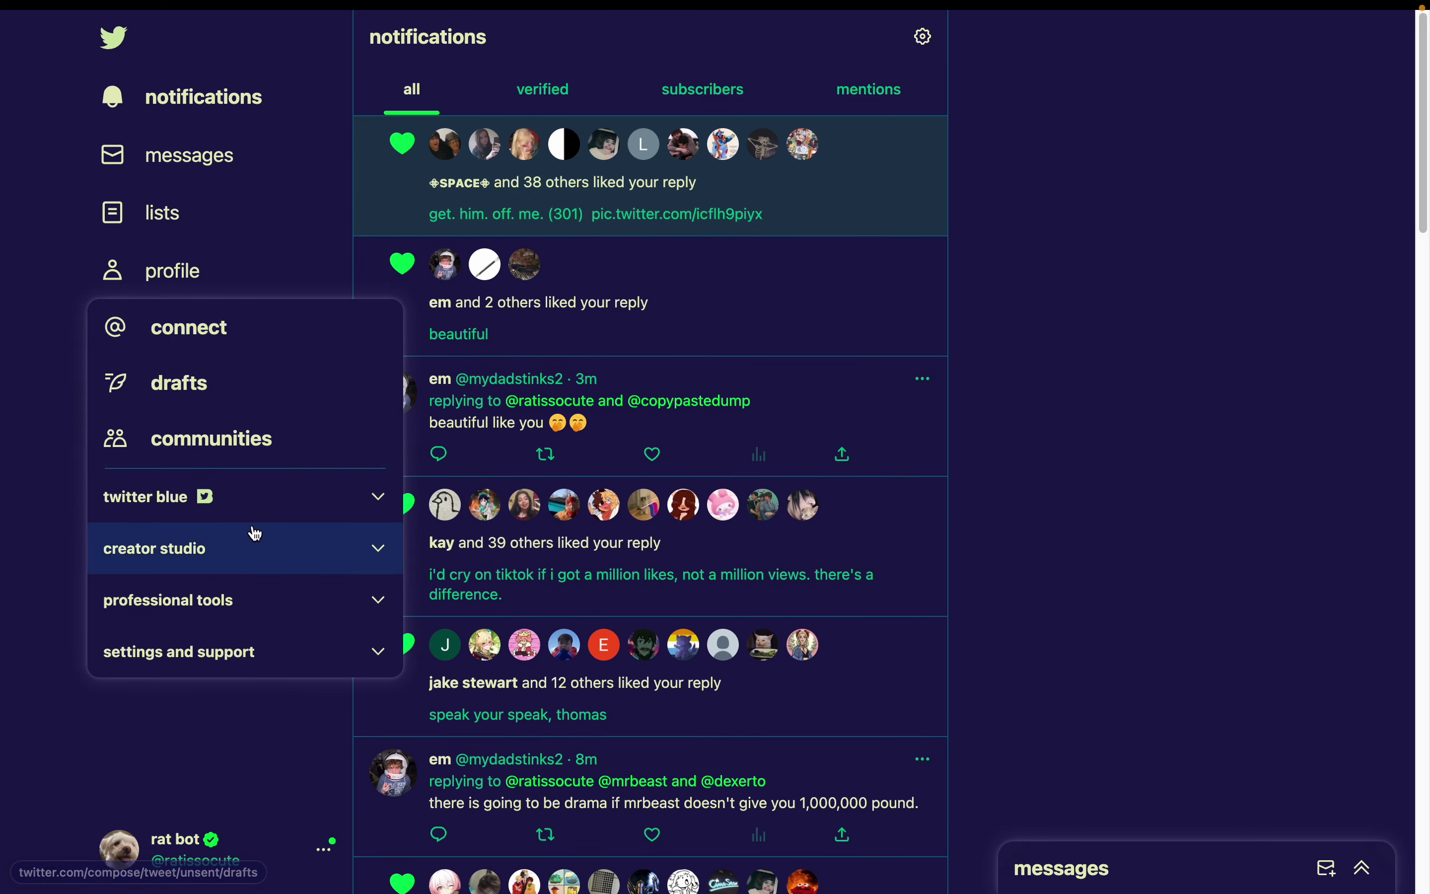
left_click(46, 534)
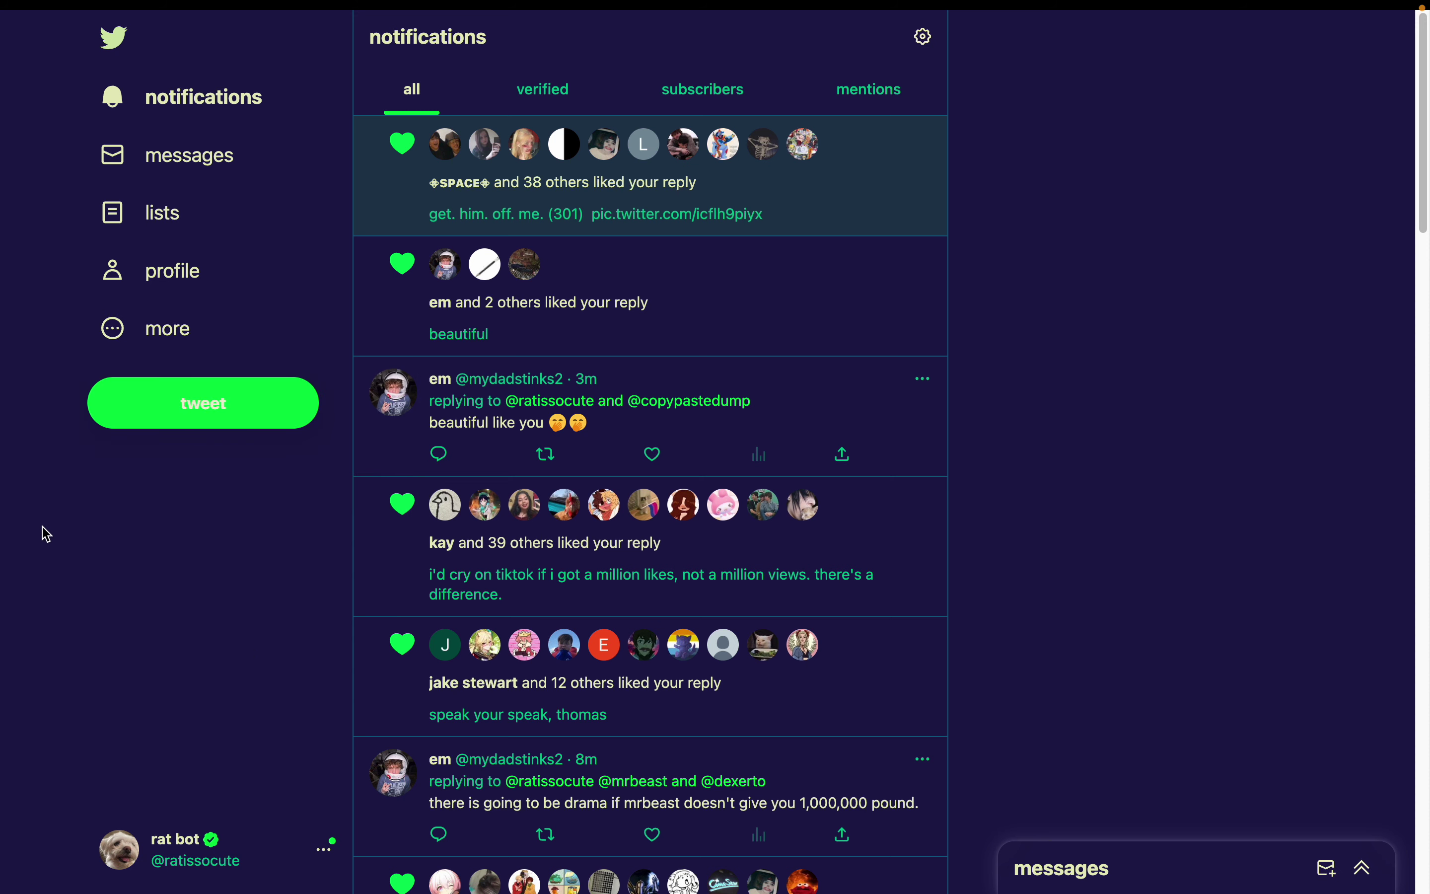
Step: Check the messages and lists pages and the extra navigation options menu
left_click(205, 164)
left_click(185, 211)
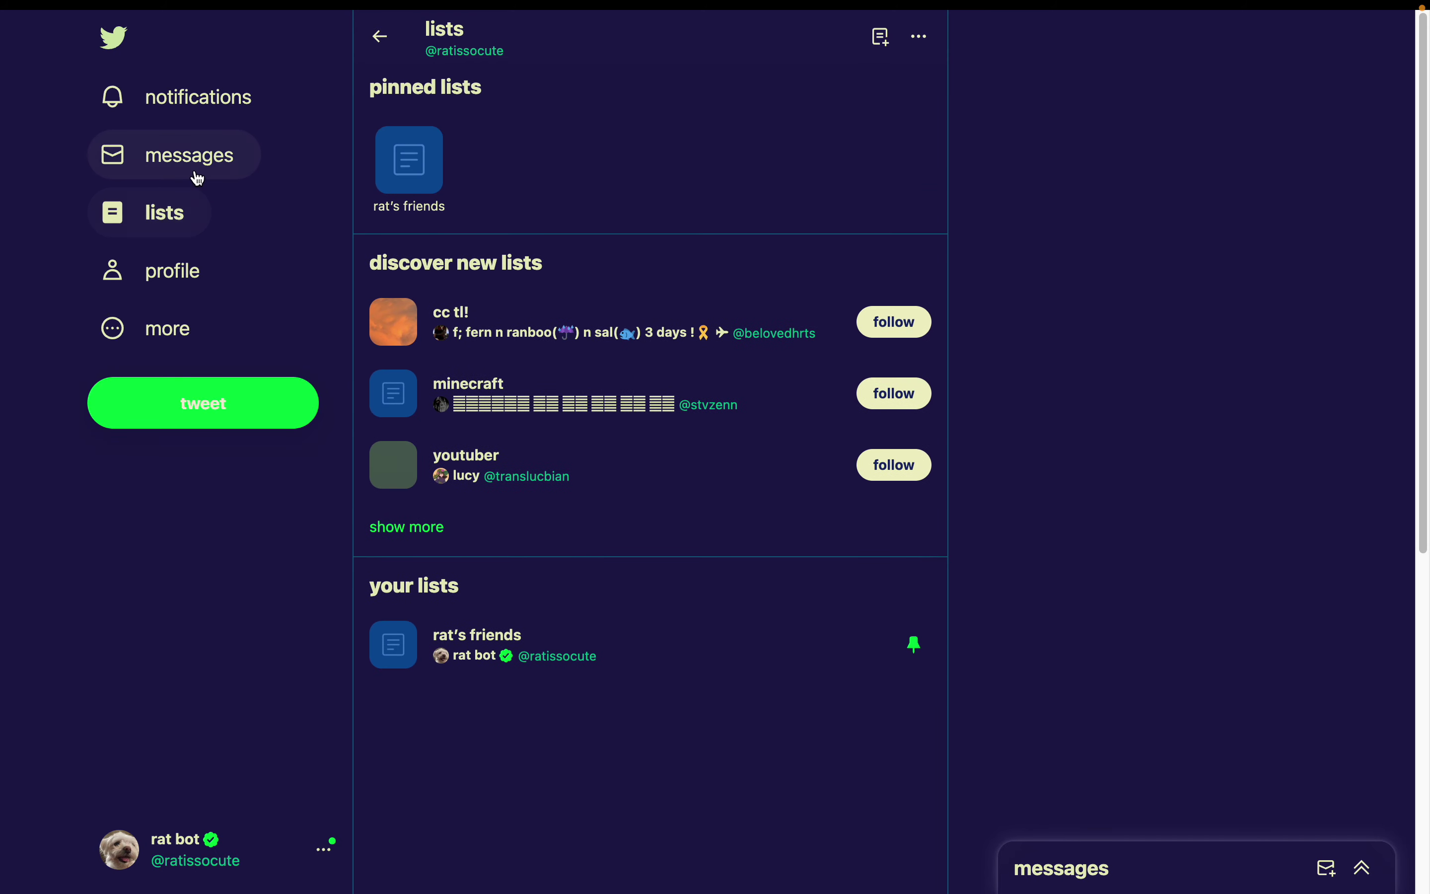
left_click(198, 179)
left_click(148, 328)
left_click(176, 278)
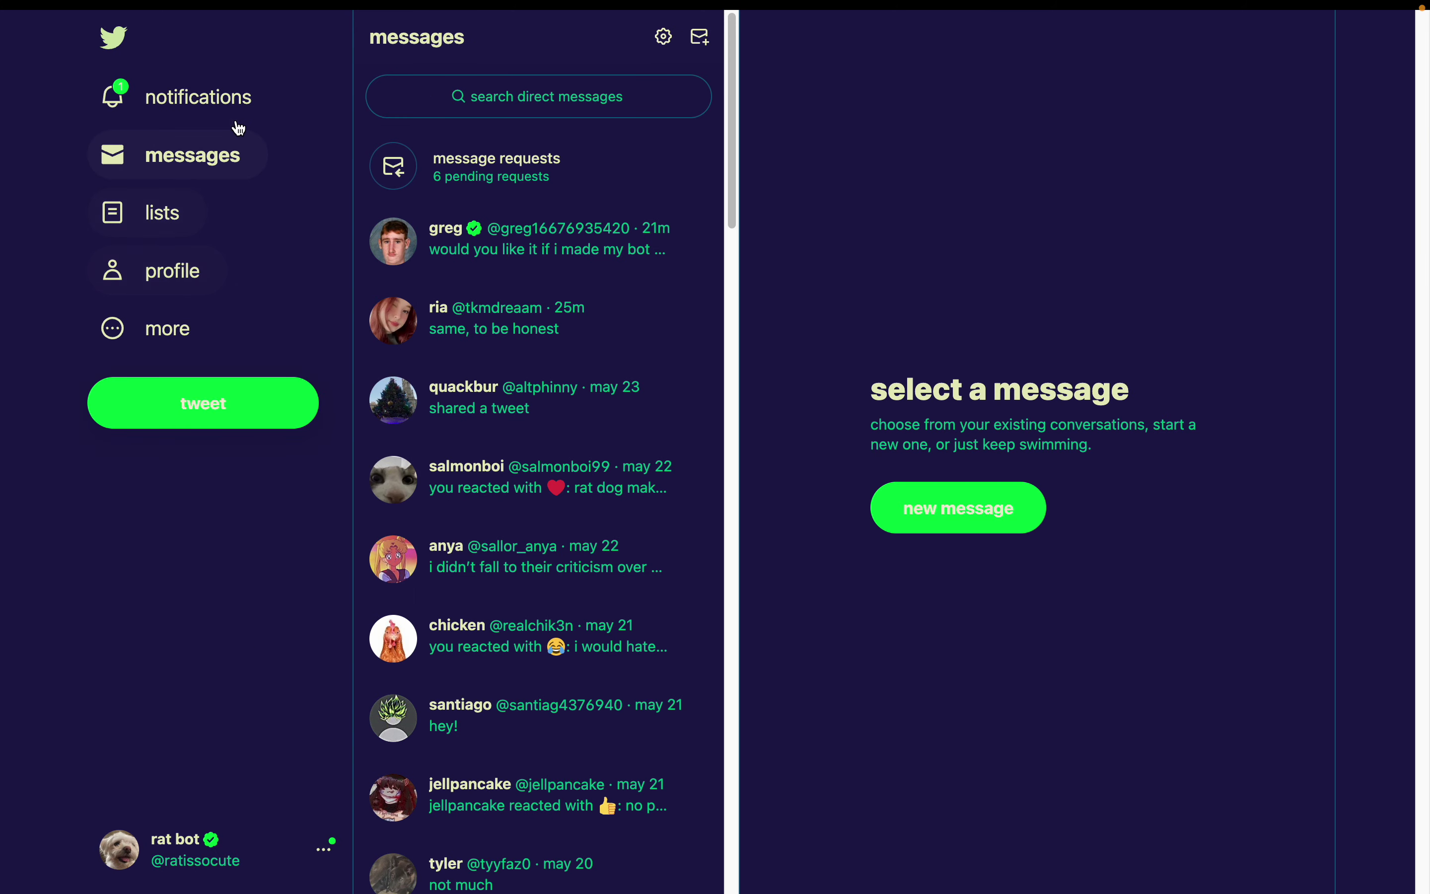
Step: Cycle through notifications, lists, messages and profile pages, ending on notifications
left_click(238, 102)
left_click(212, 204)
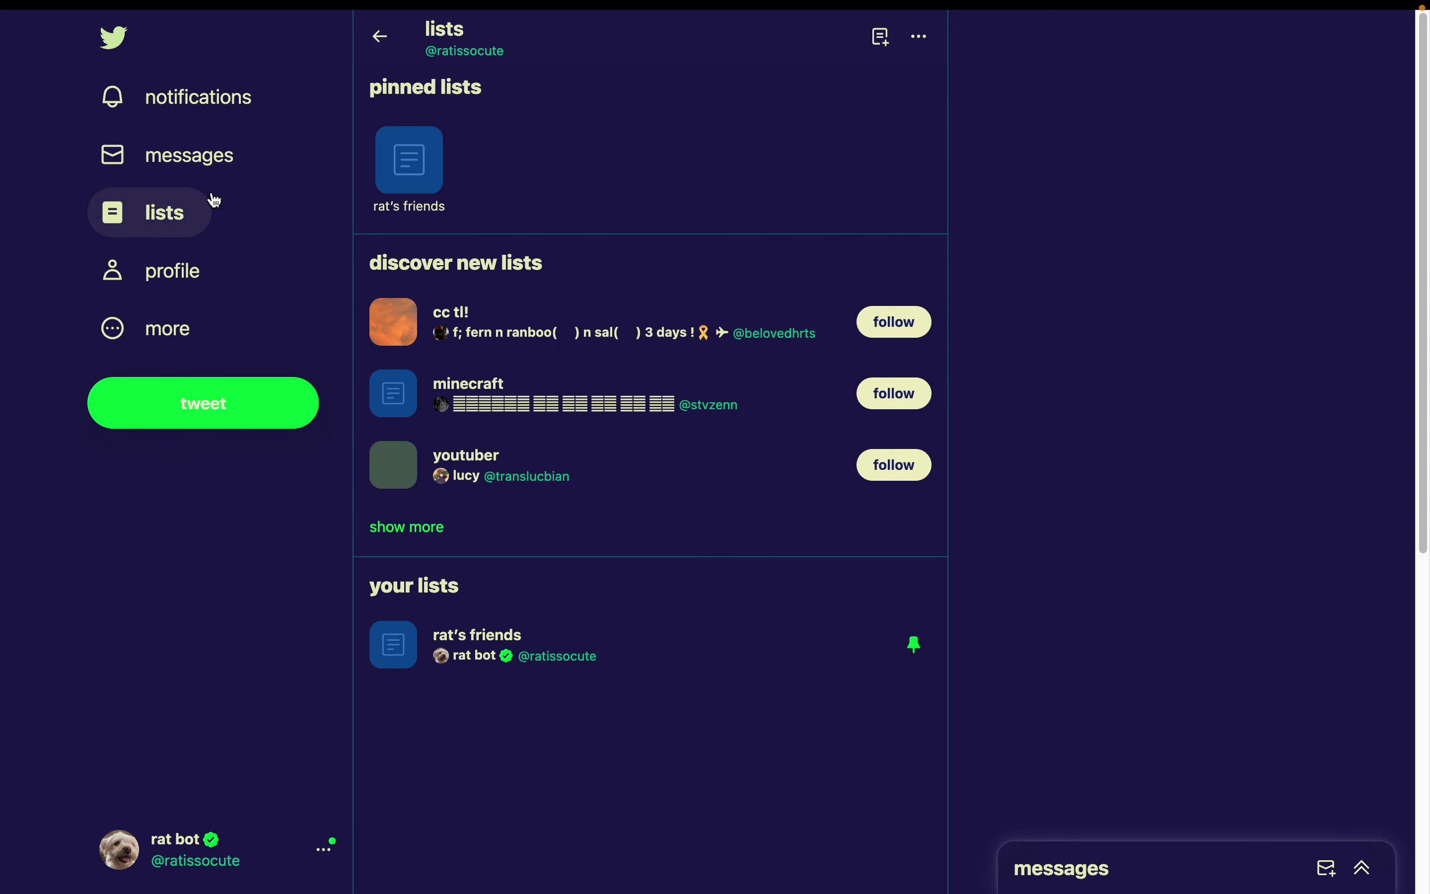
left_click(230, 171)
left_click(210, 265)
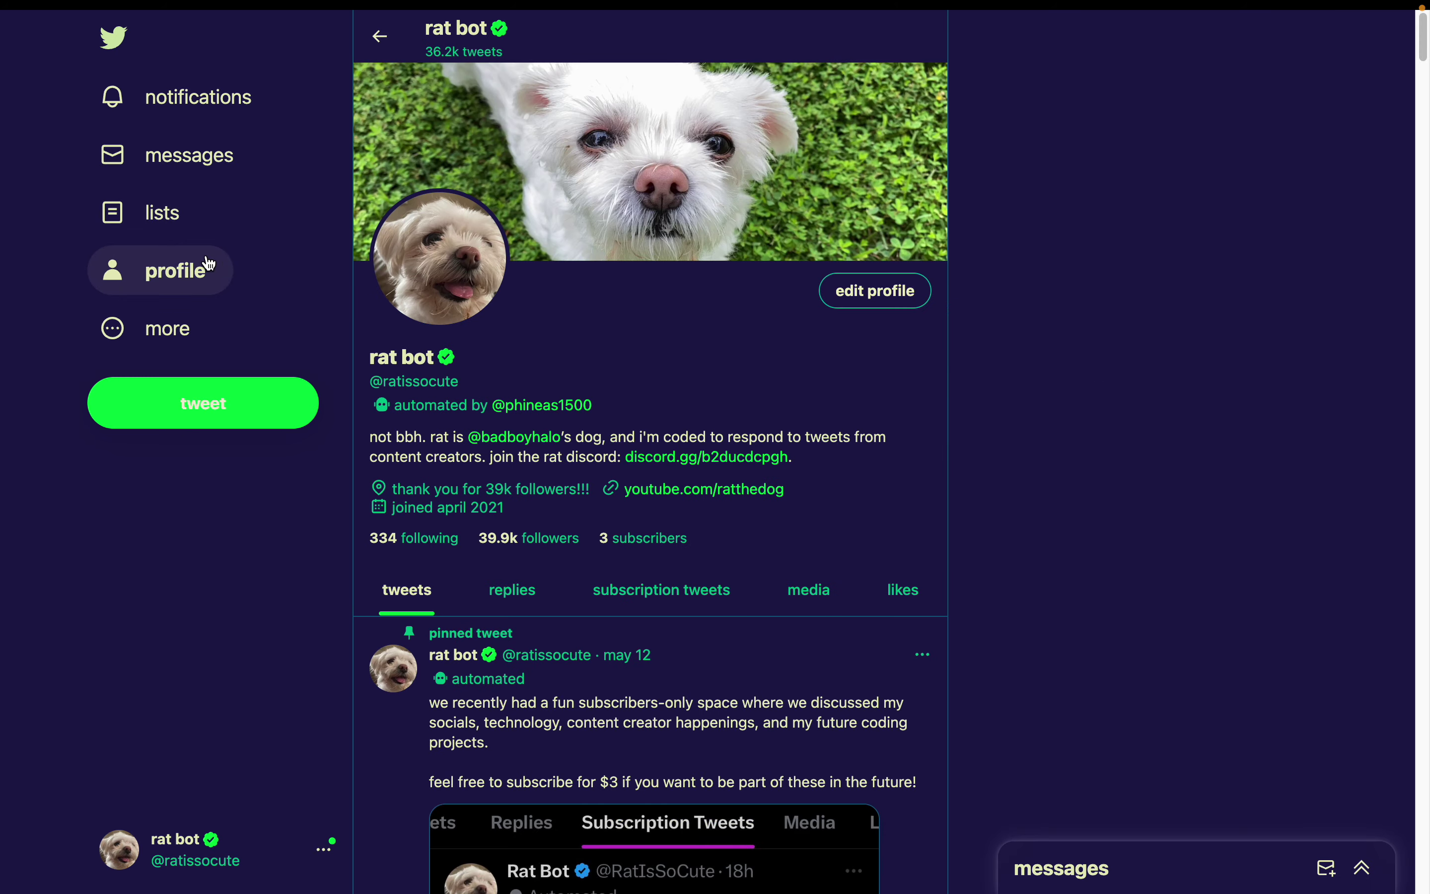
left_click(177, 214)
left_click(188, 155)
left_click(217, 114)
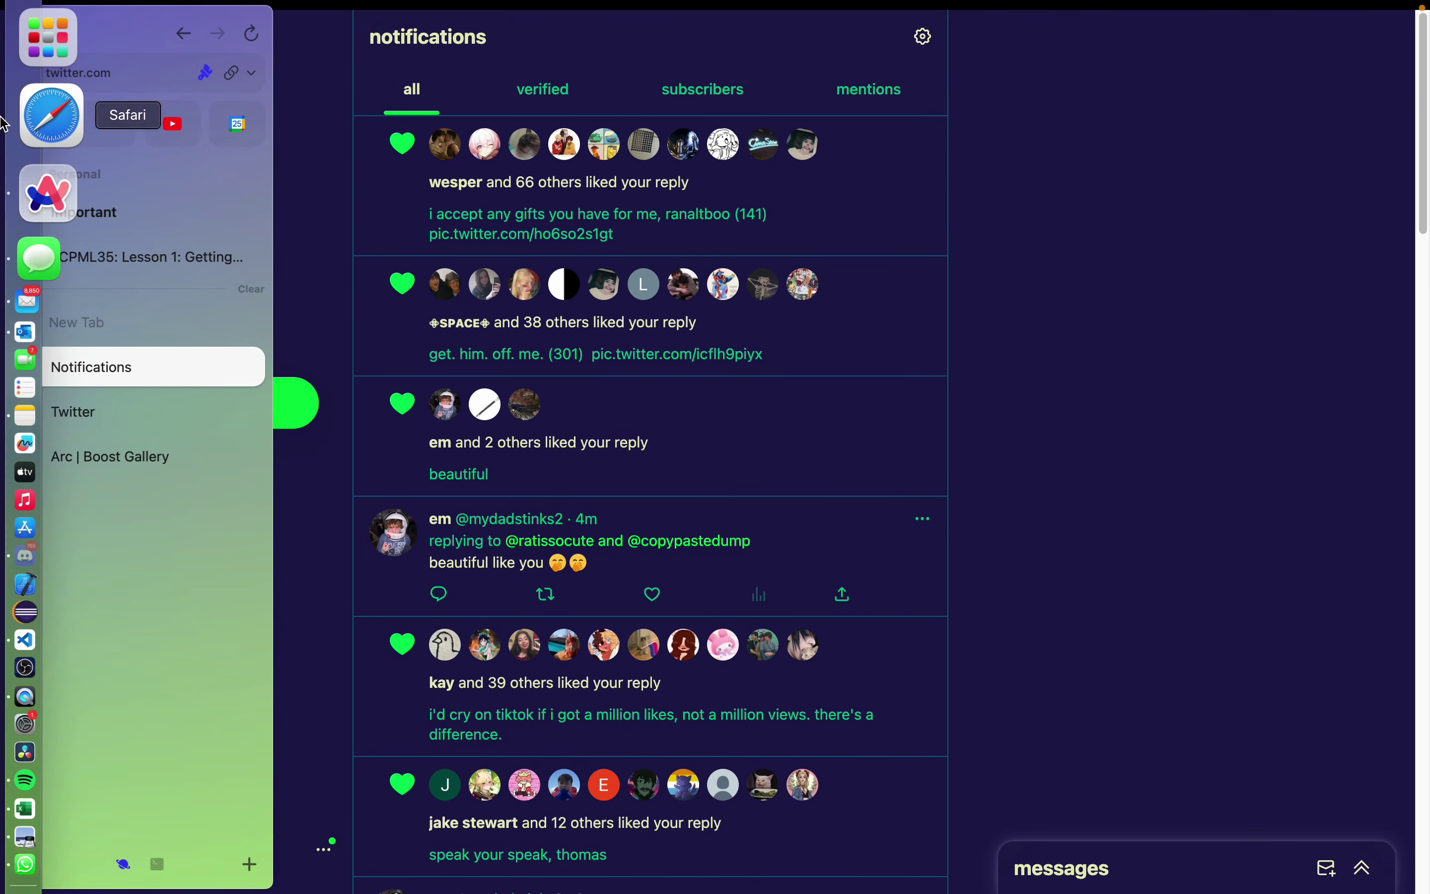
left_click(204, 73)
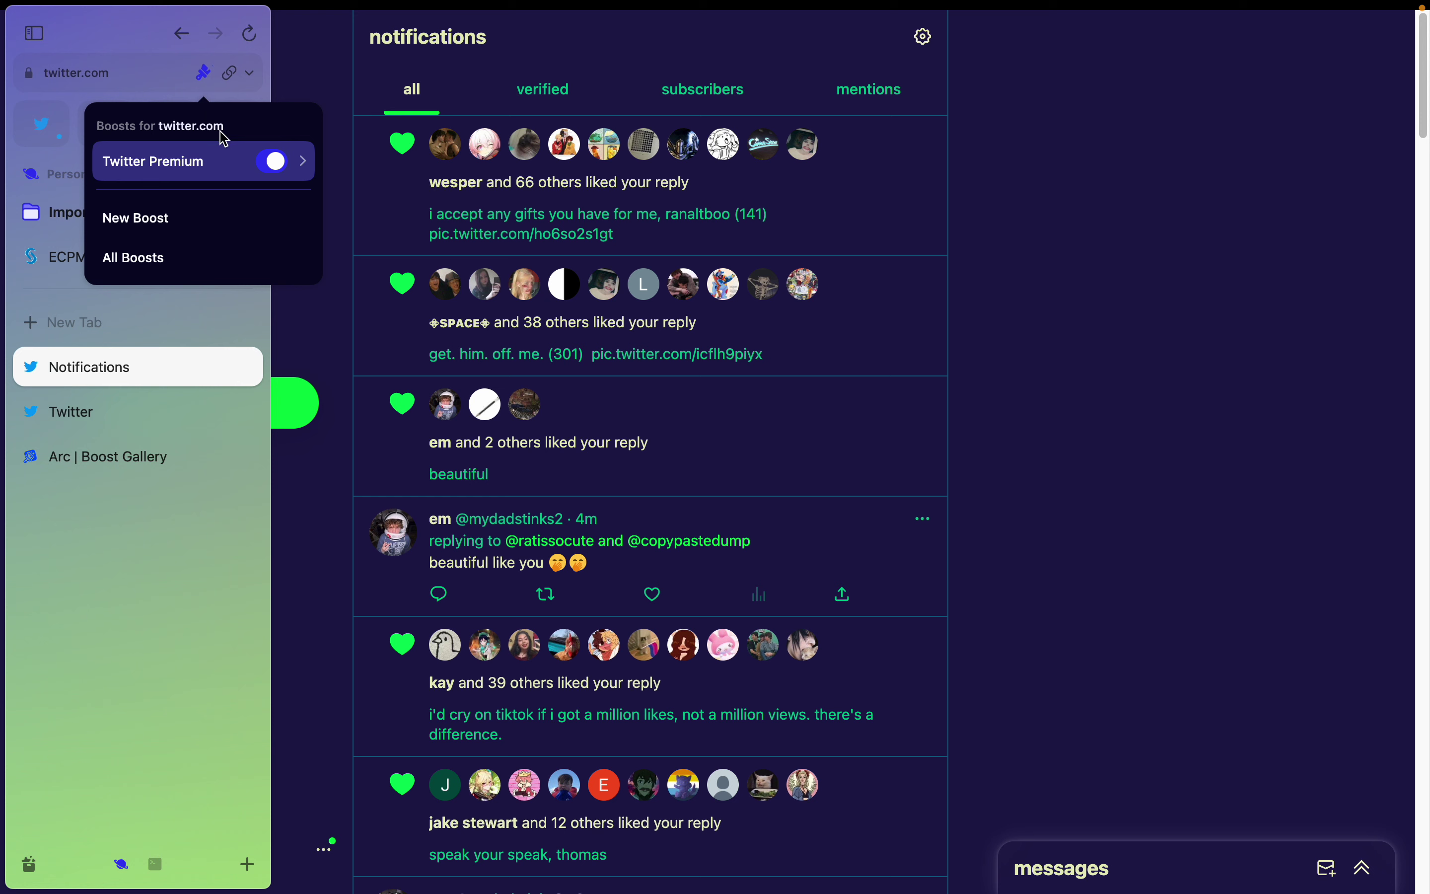
Step: Delete the Twitter Premium boost and return to the Boost Gallery tab
left_click(307, 171)
left_click(1366, 155)
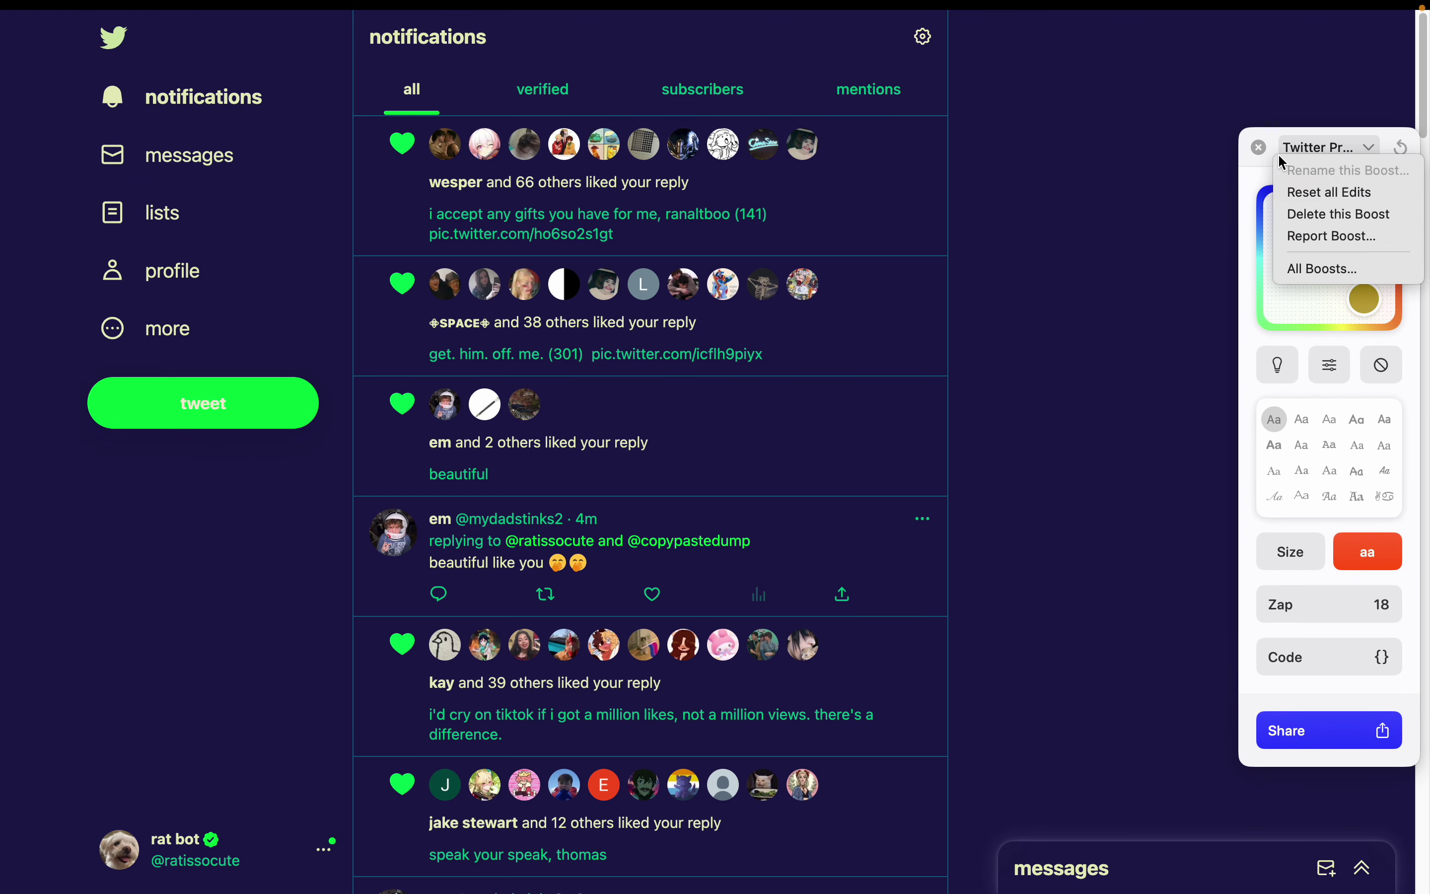
left_click(1347, 214)
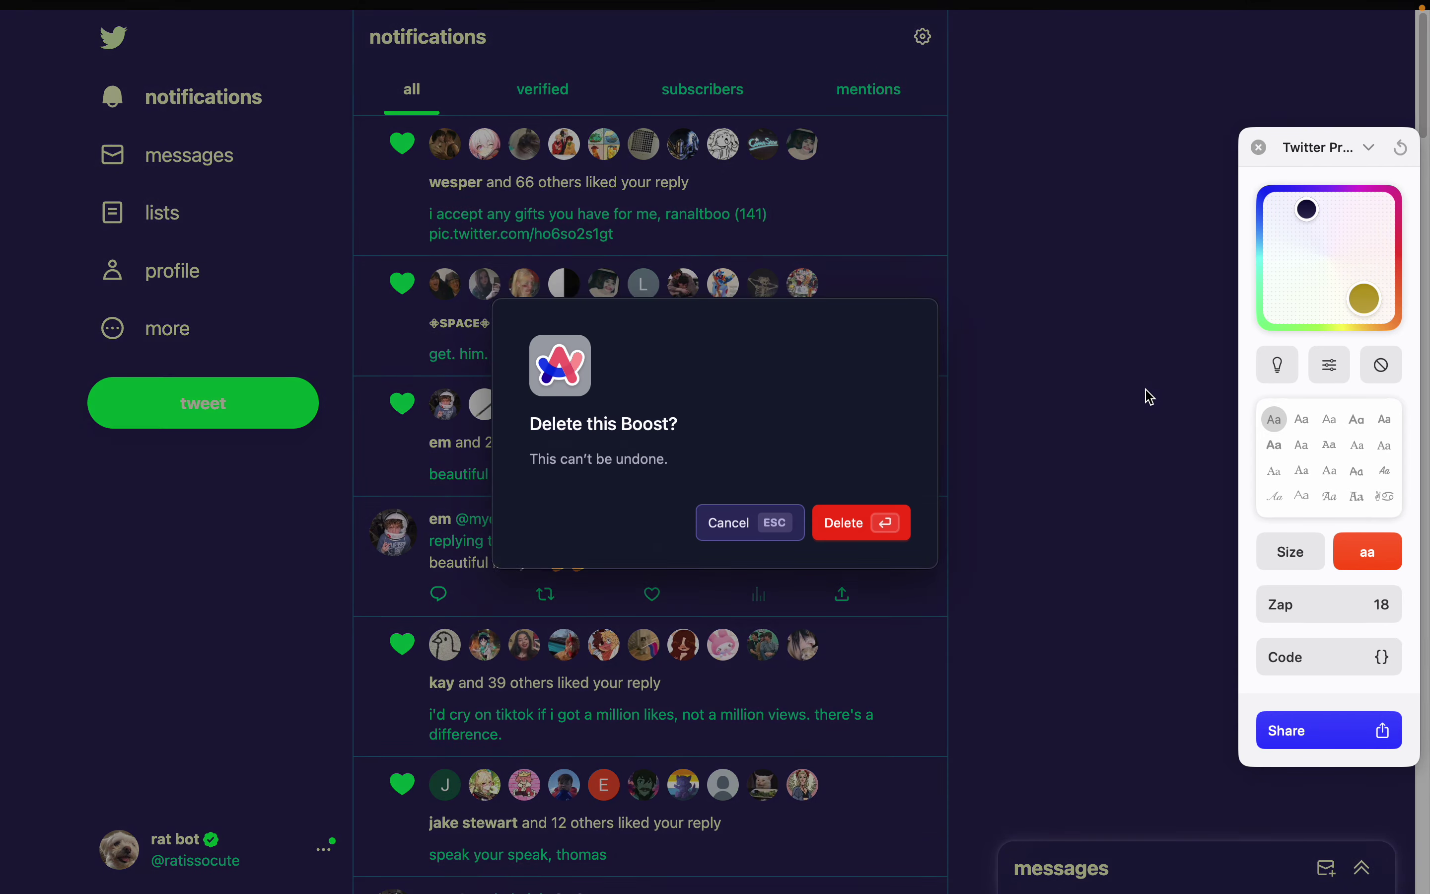
key("Return")
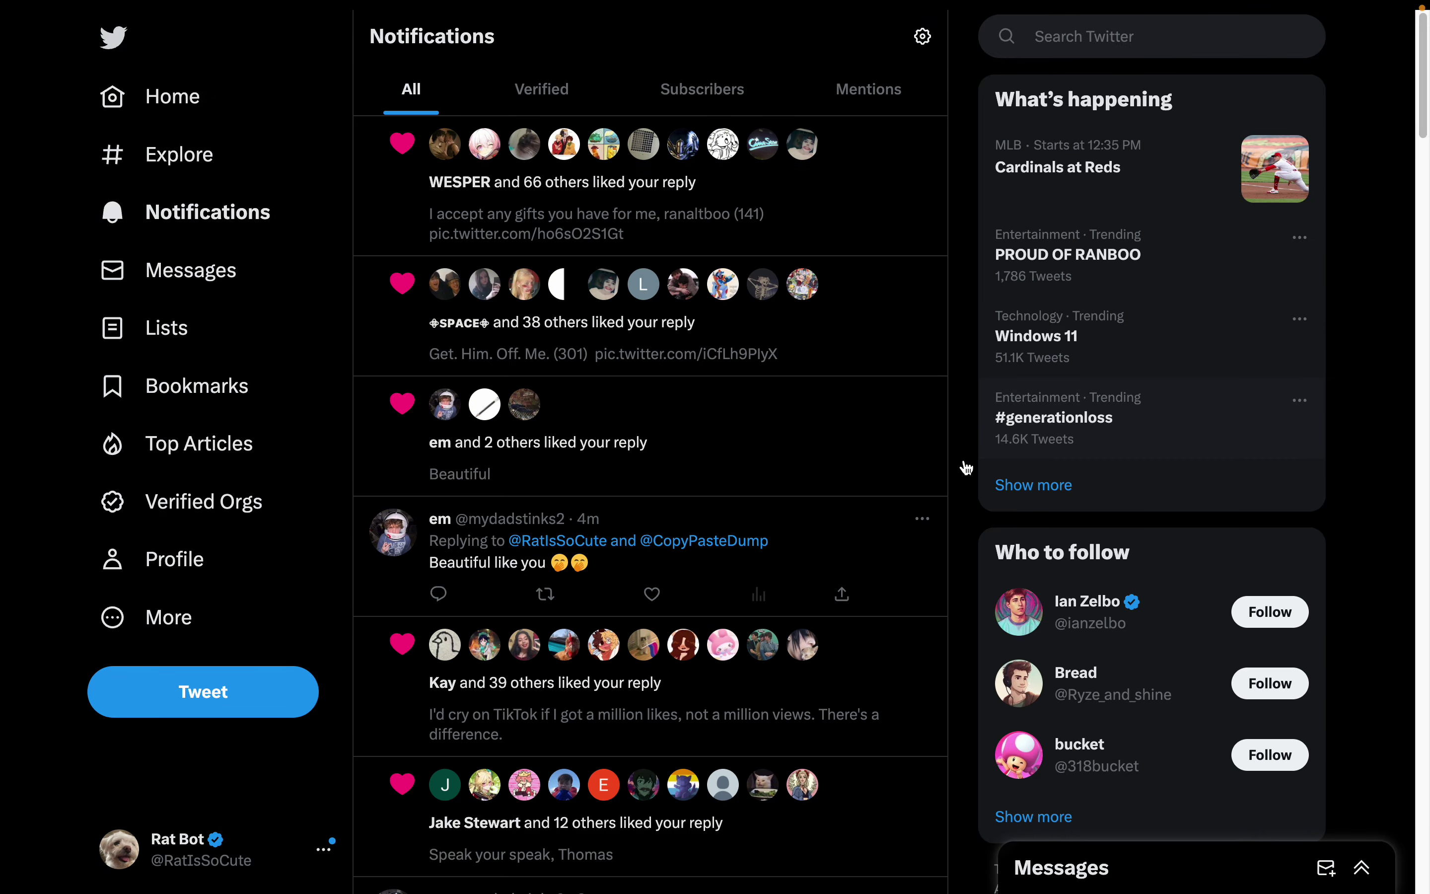
mouse_move(2, 279)
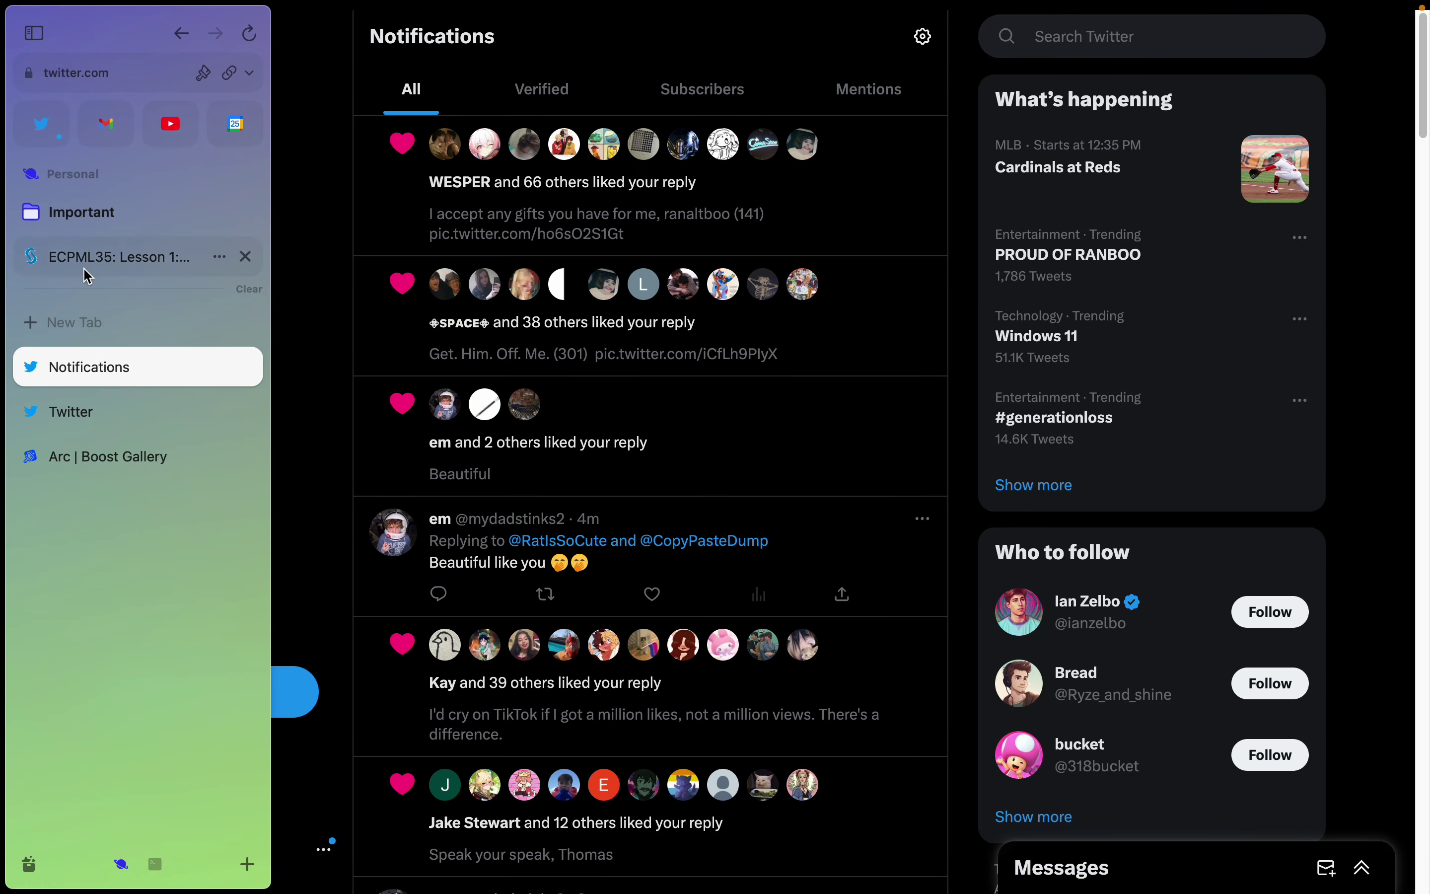
left_click(149, 460)
Step: Preview the Avatwitter and *~pUrpLe tWiTtEr~* boosts, closing both without installing
scroll(846, 487, "down", 5)
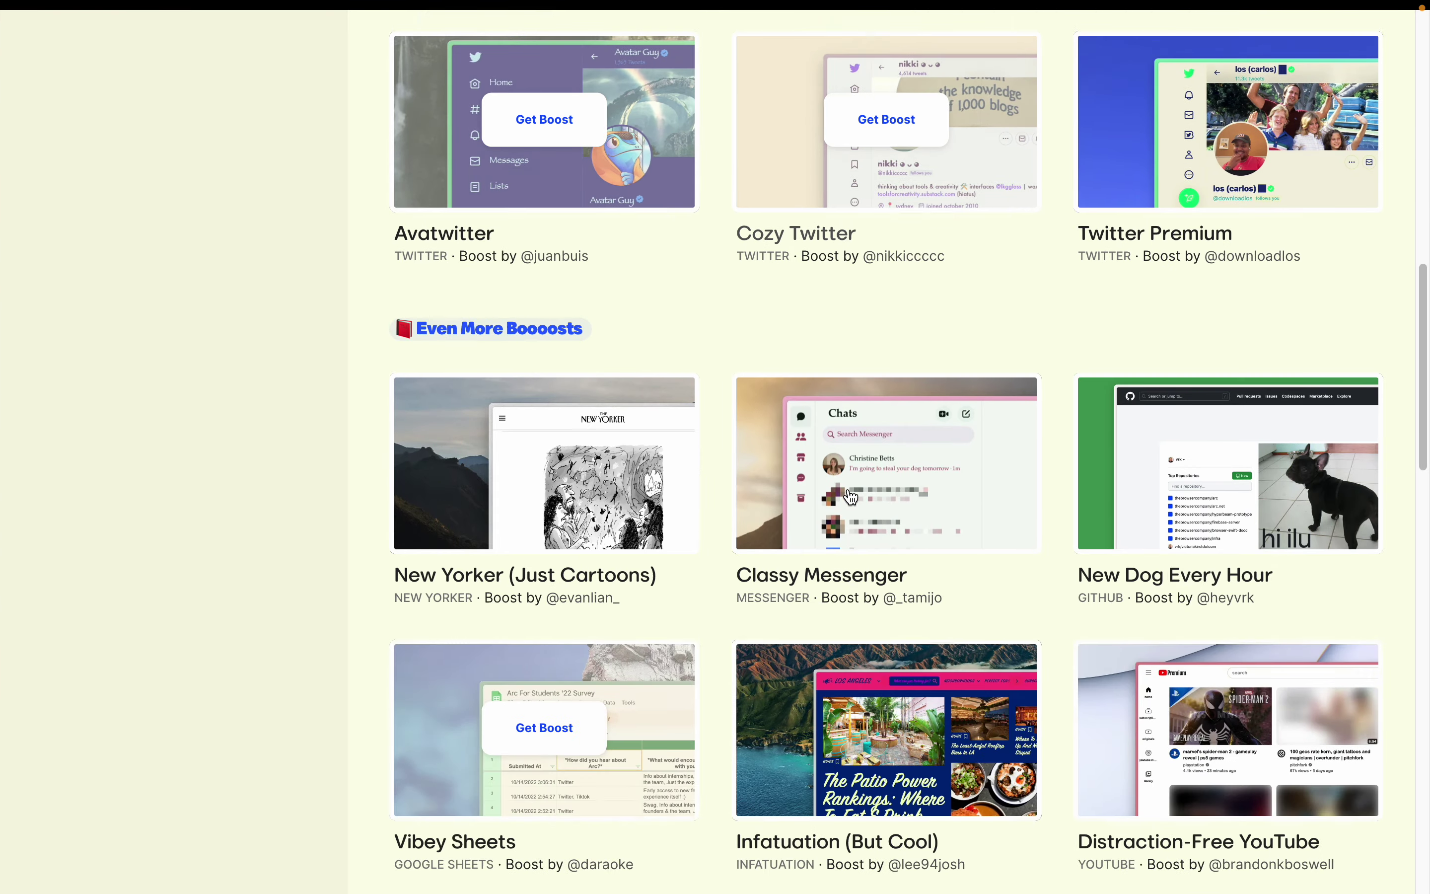
scroll(682, 259, "up", 3)
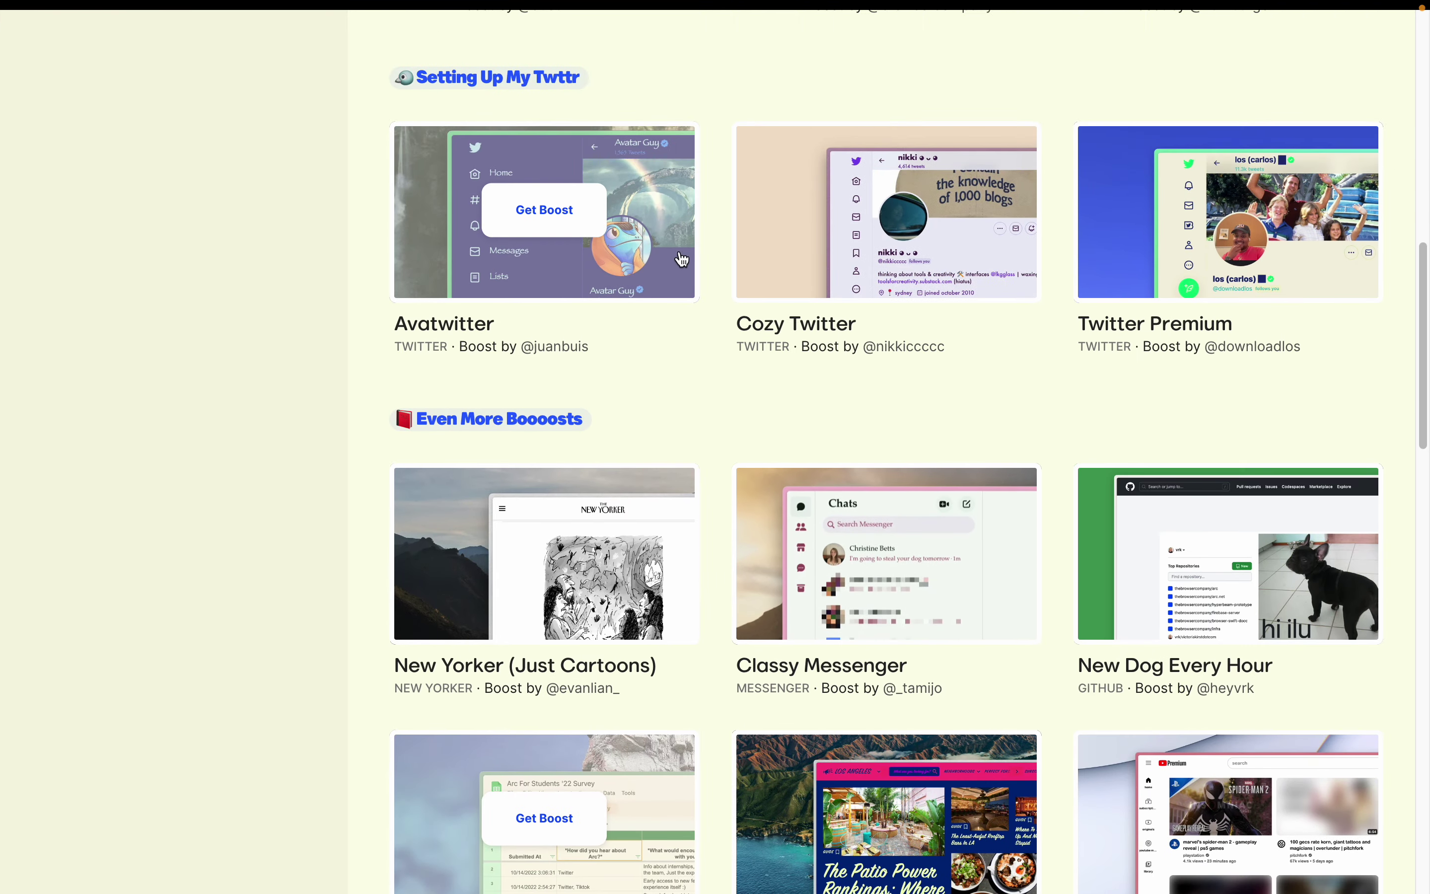
left_click(587, 286)
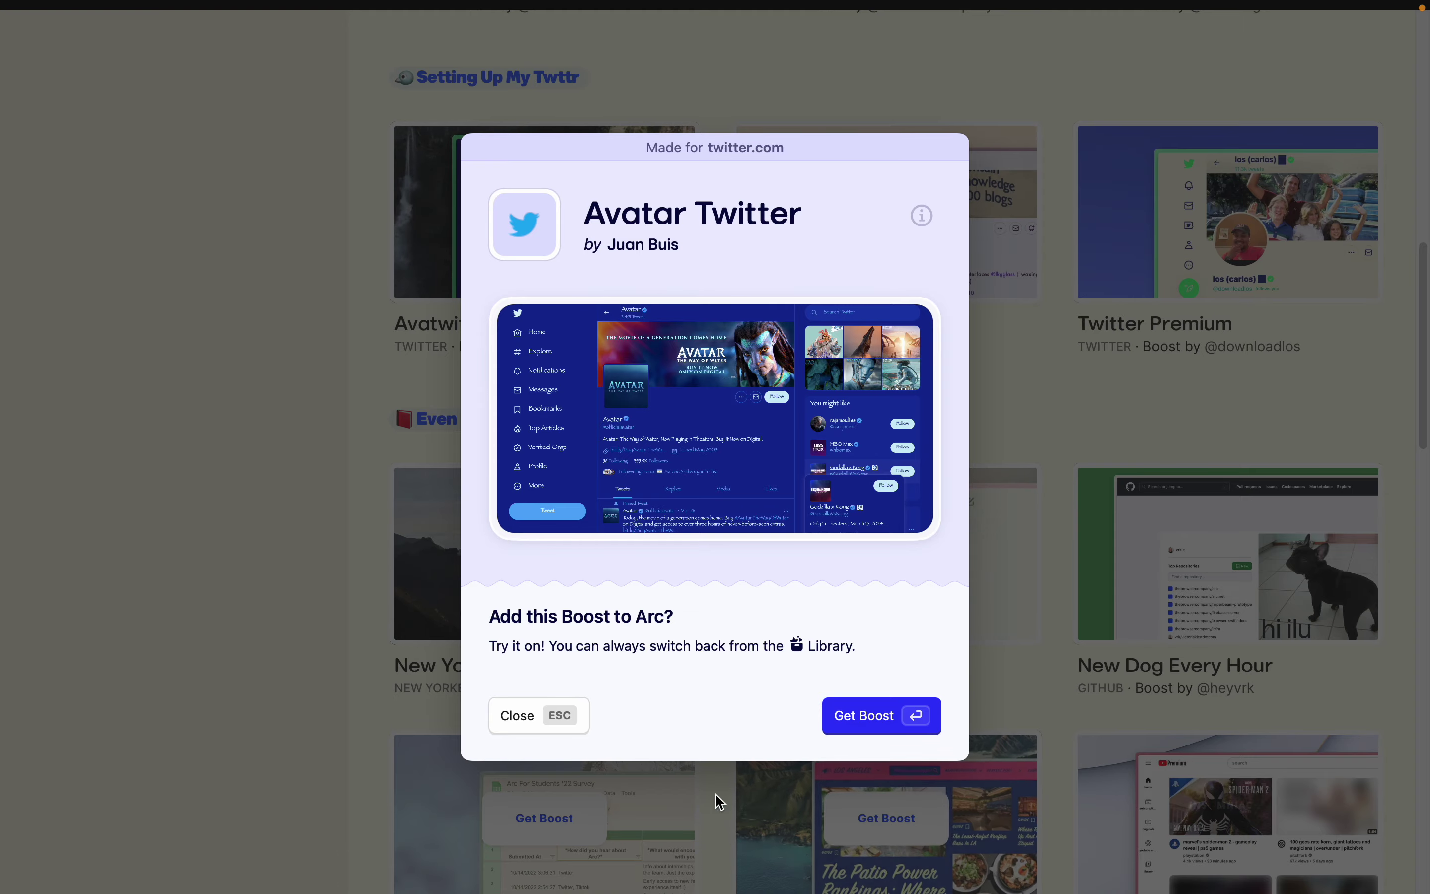
left_click(559, 715)
scroll(1102, 409, "down", 1)
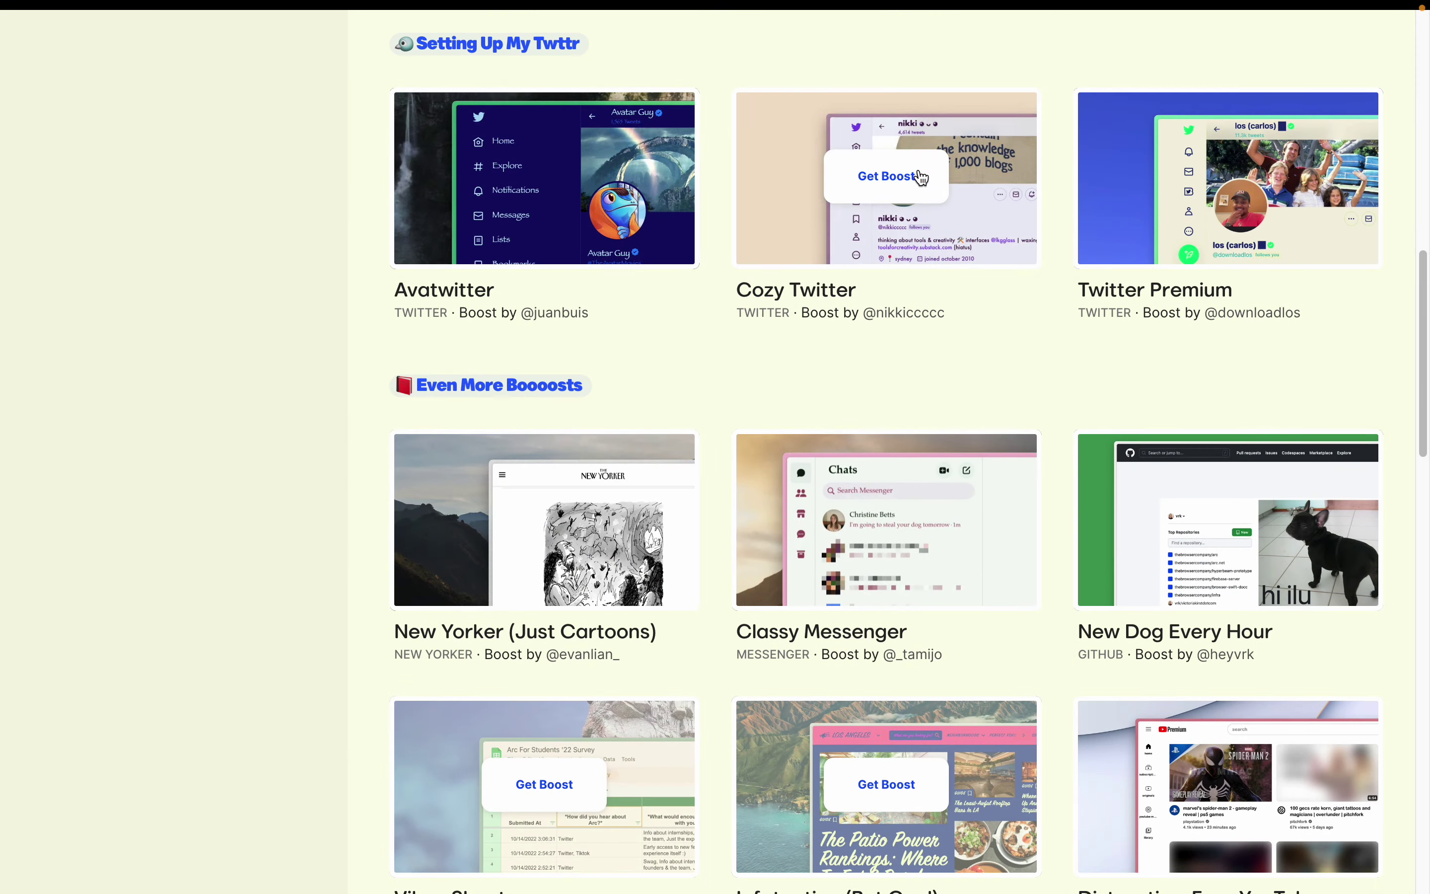
left_click(947, 120)
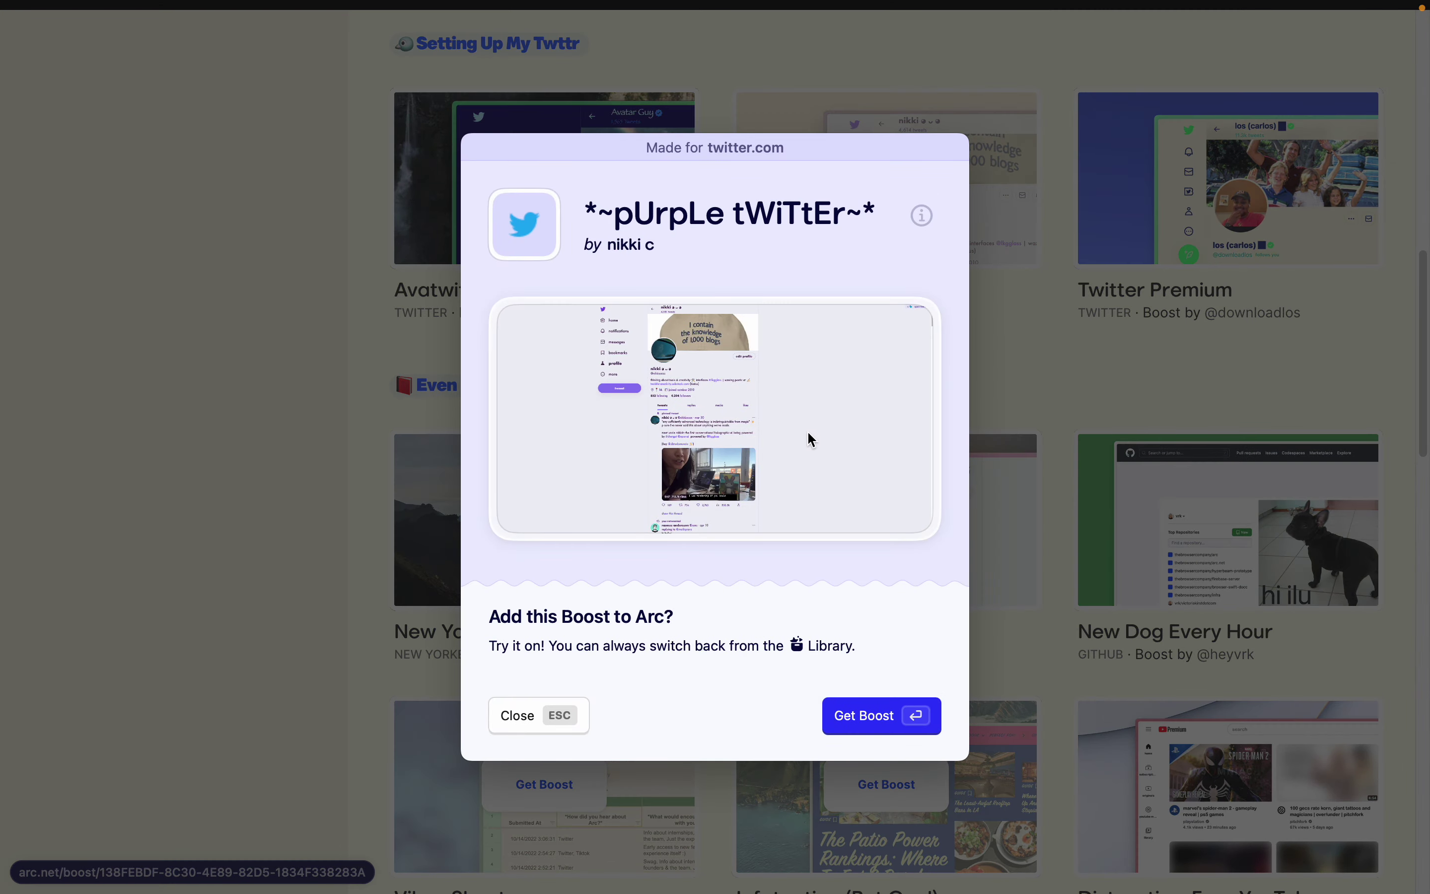
left_click(562, 713)
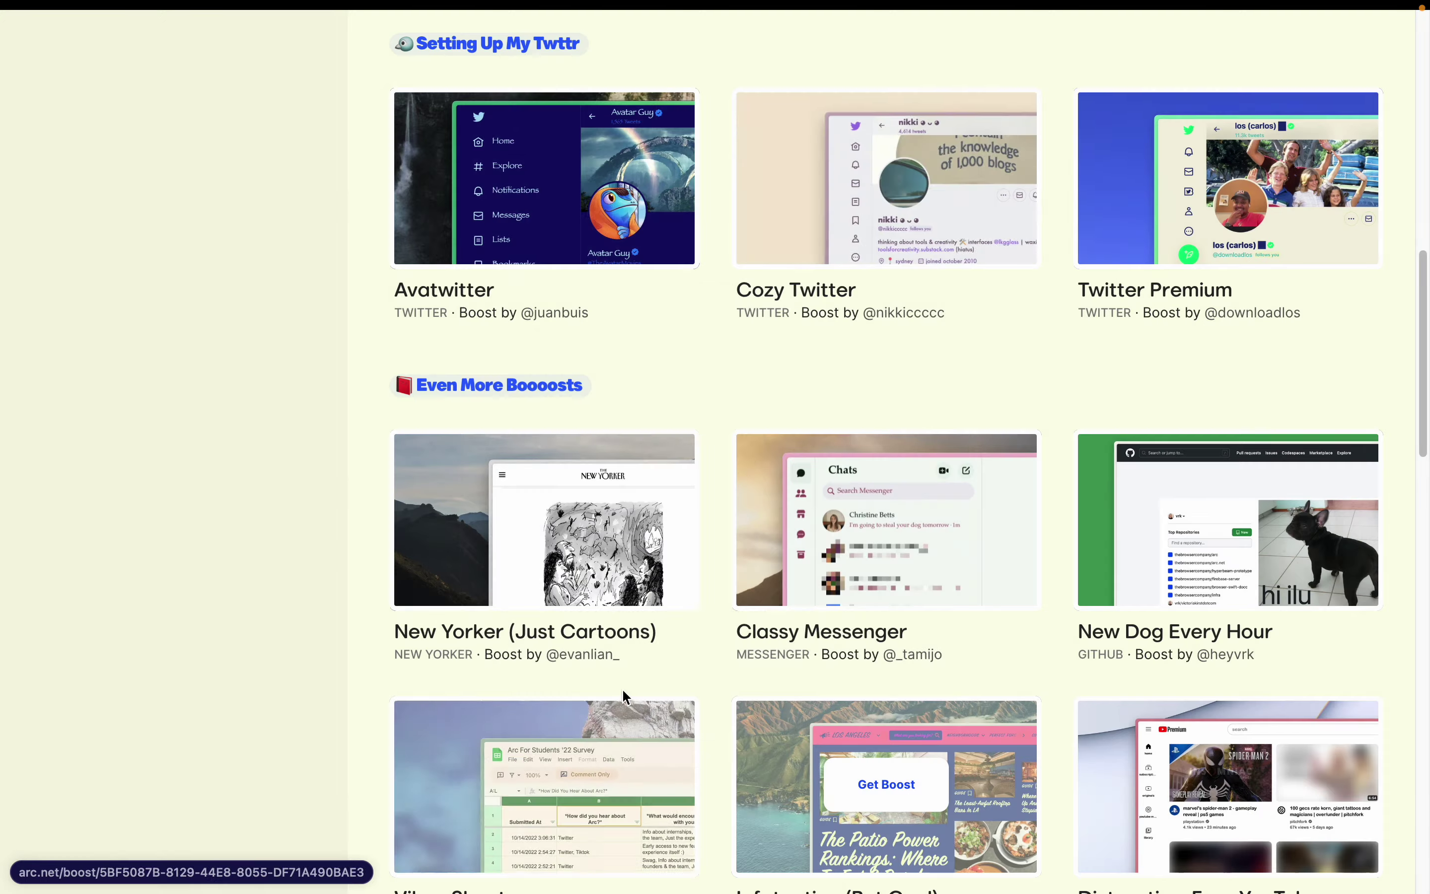
scroll(622, 687, "down", 5)
scroll(622, 692, "down", 5)
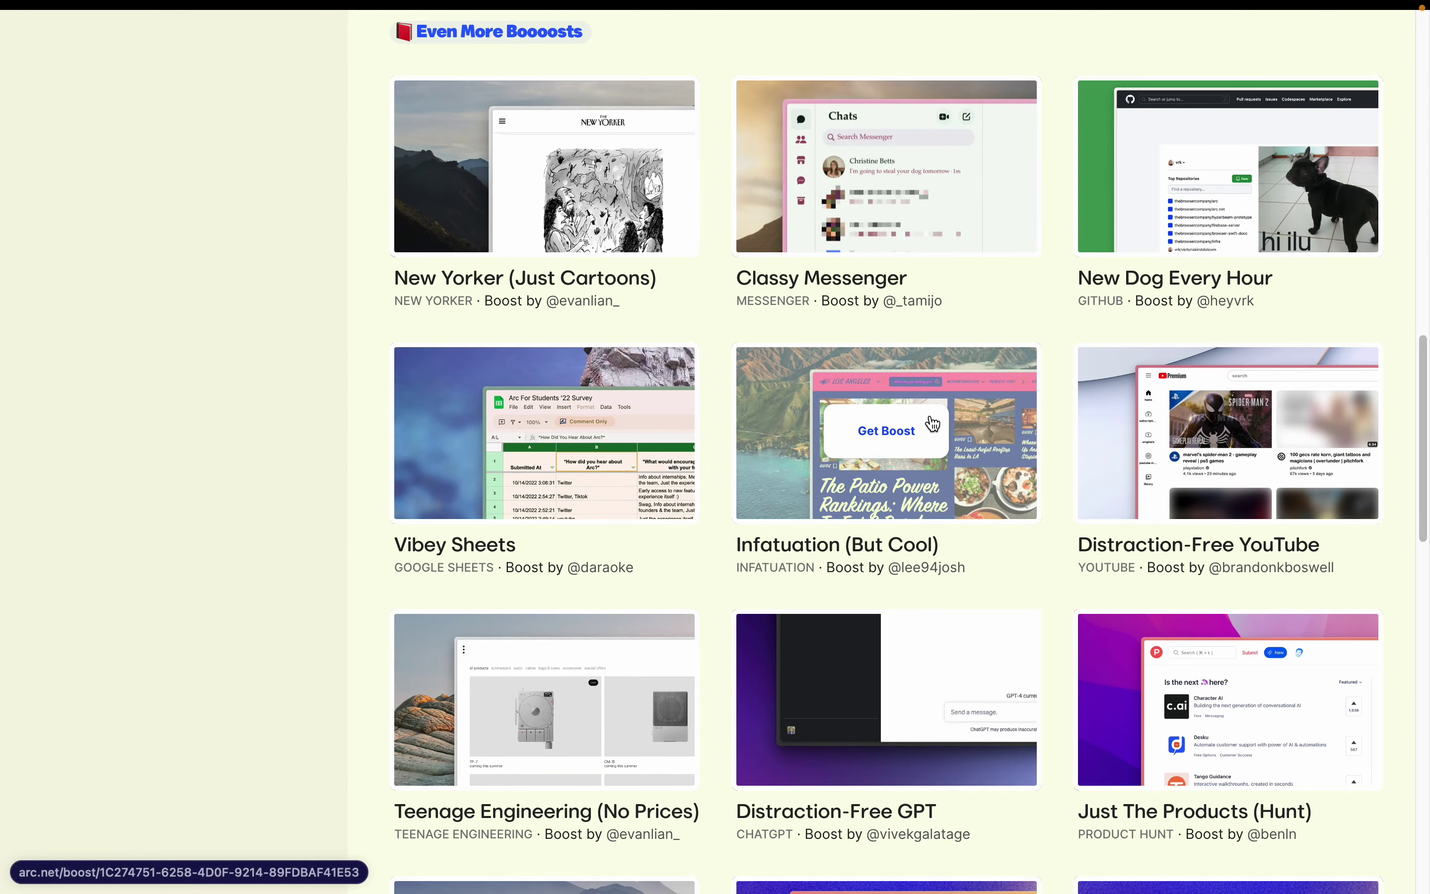
scroll(975, 591, "down", 4)
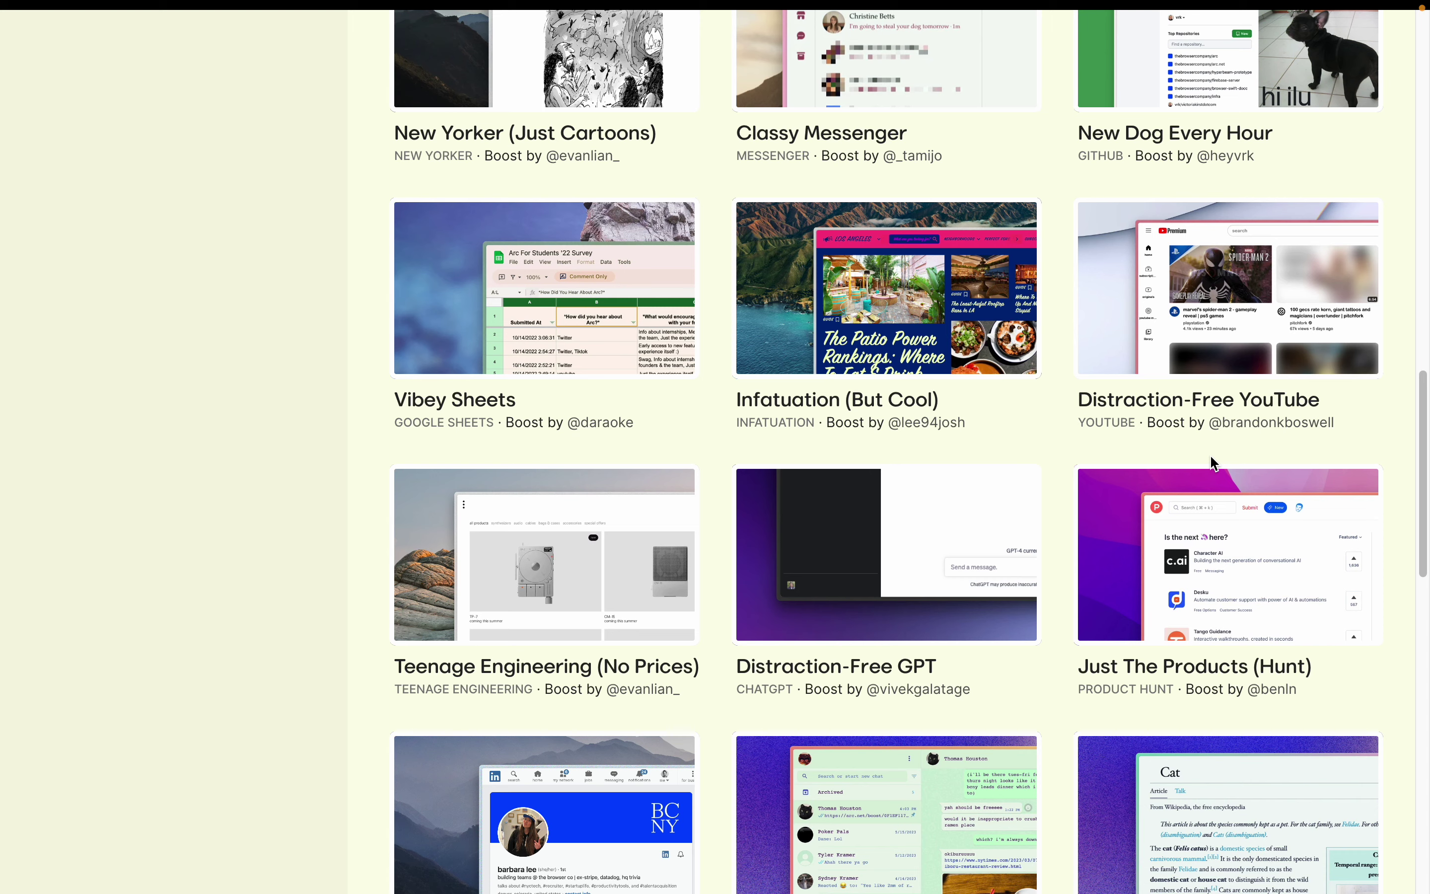
scroll(1211, 463, "down", 5)
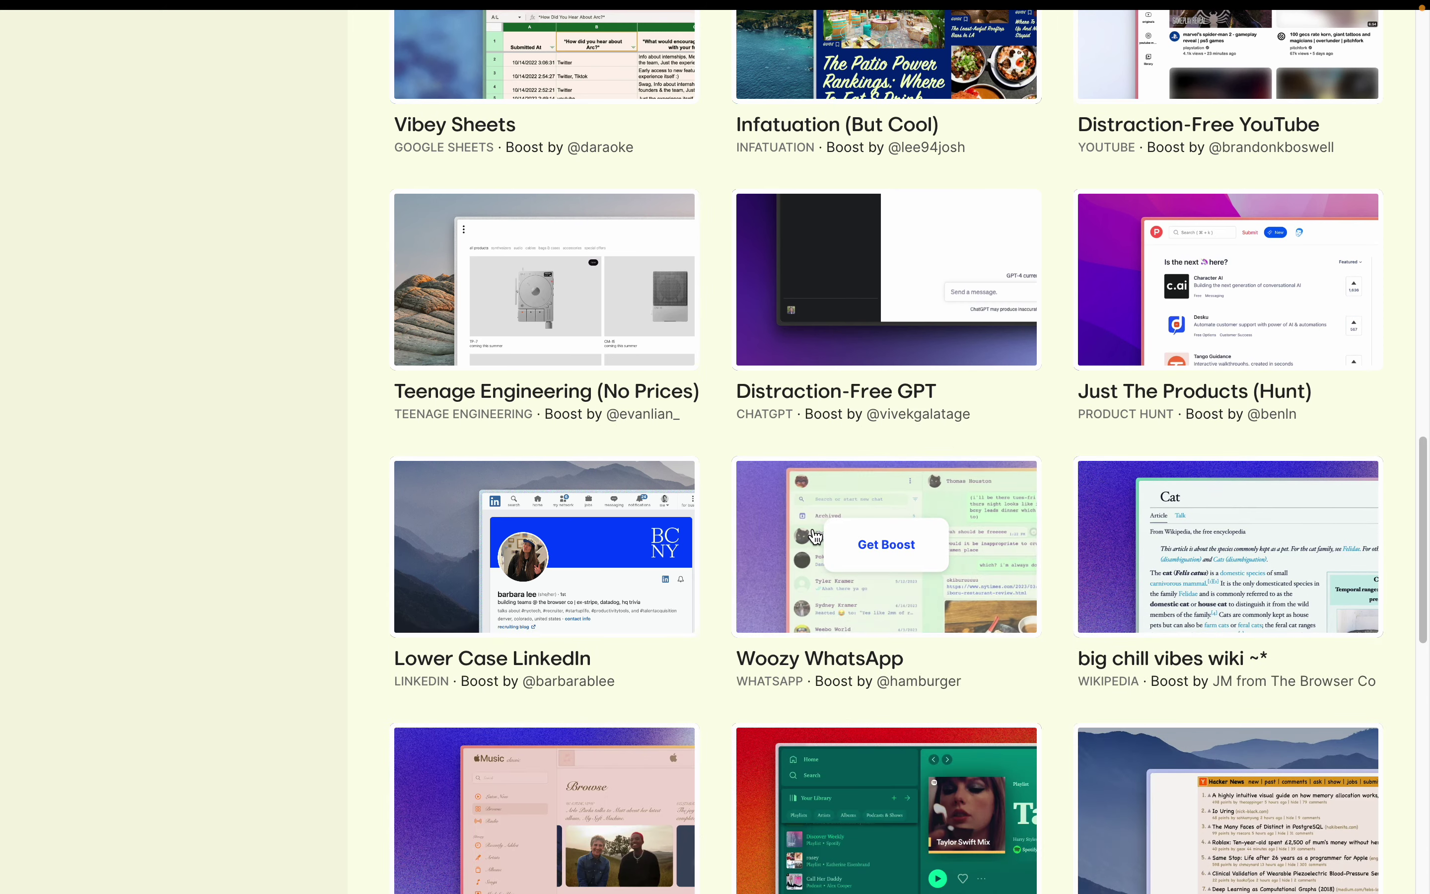
scroll(817, 536, "down", 10)
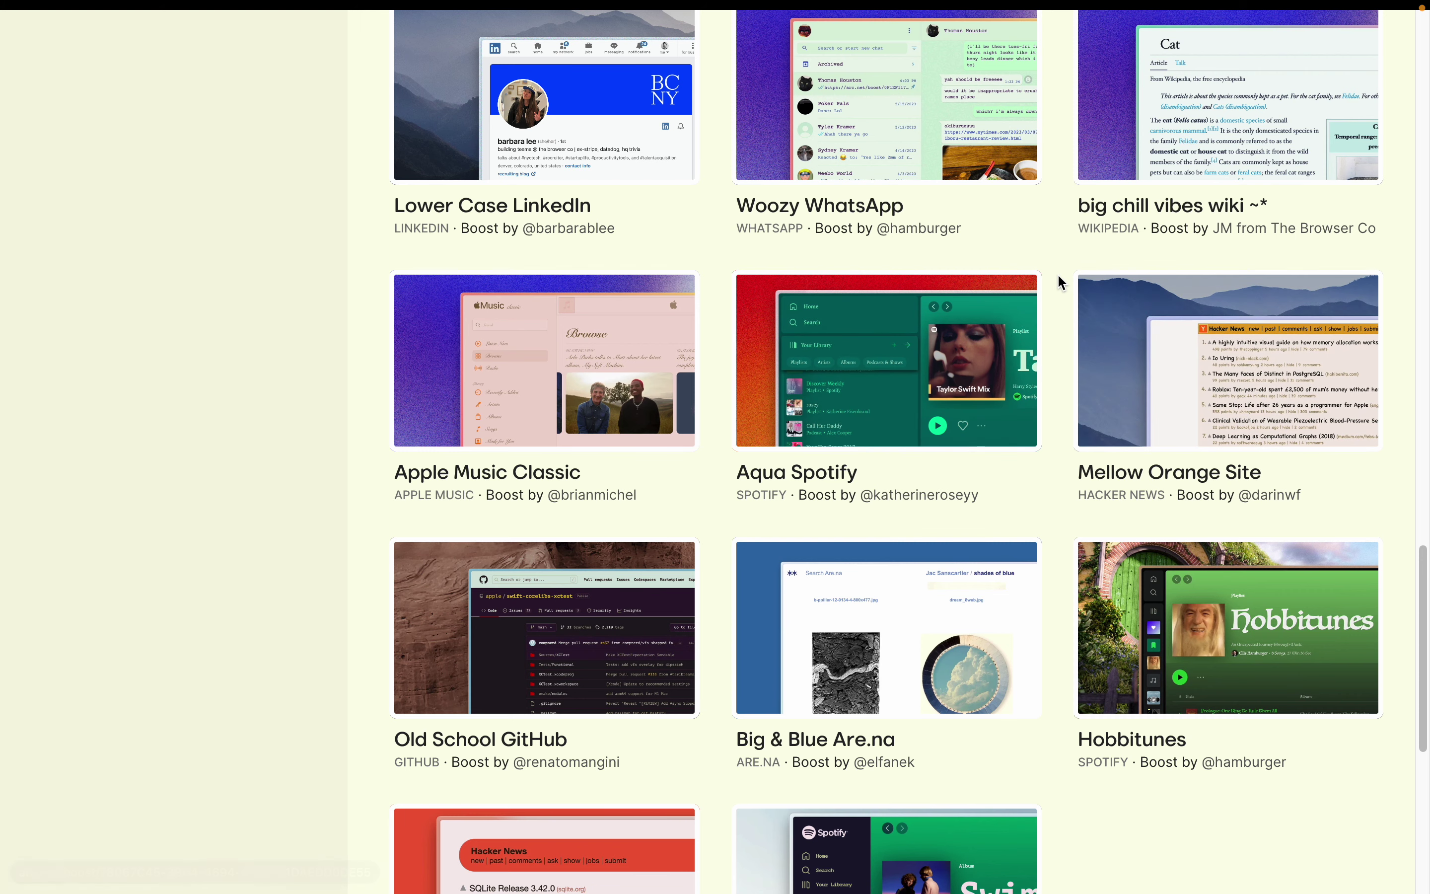
scroll(1057, 275, "up", 1)
scroll(1057, 272, "up", 2)
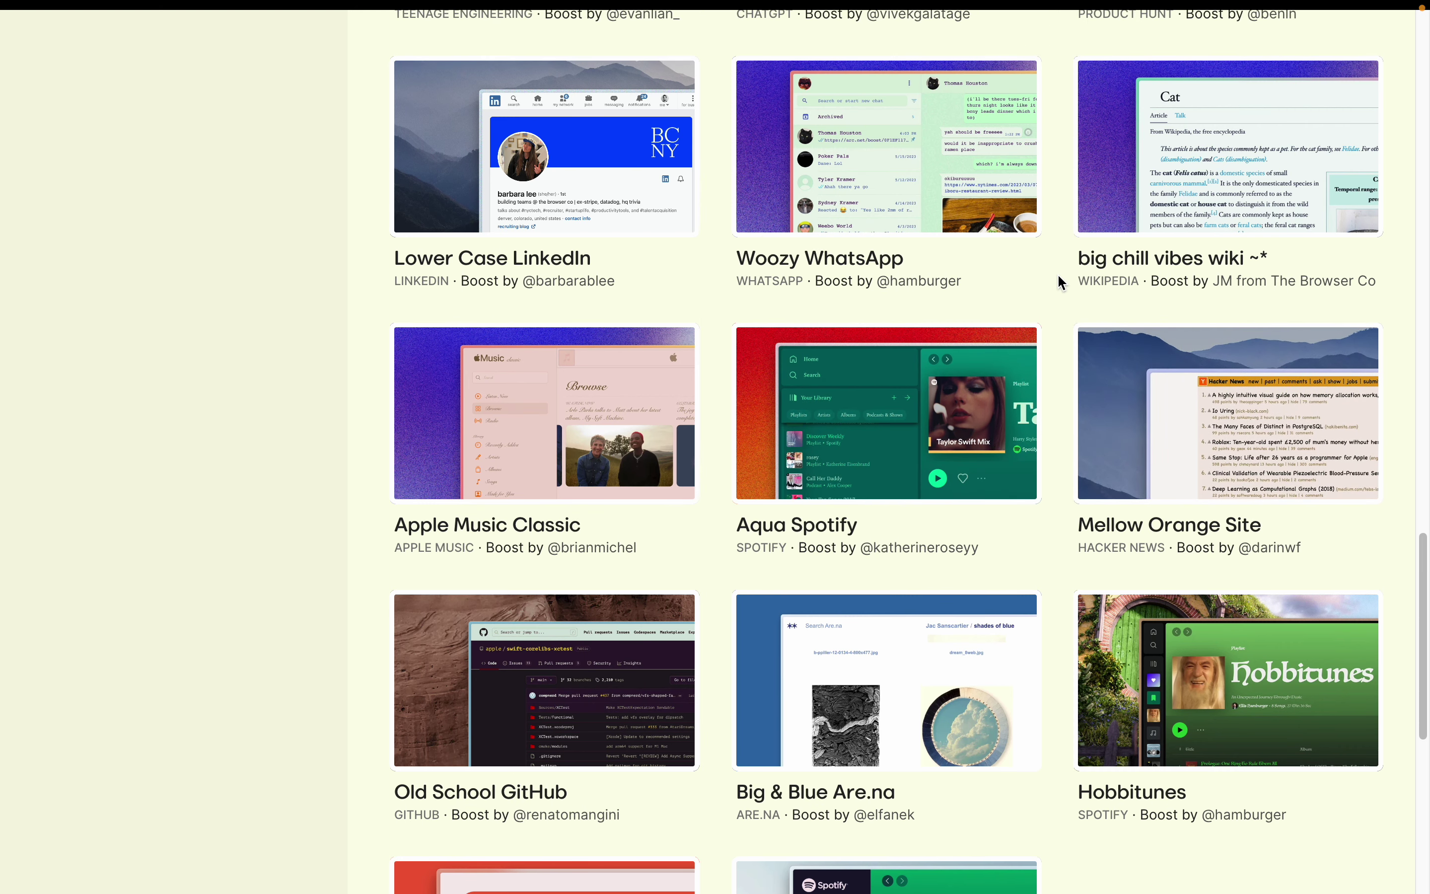
scroll(1125, 238, "down", 3)
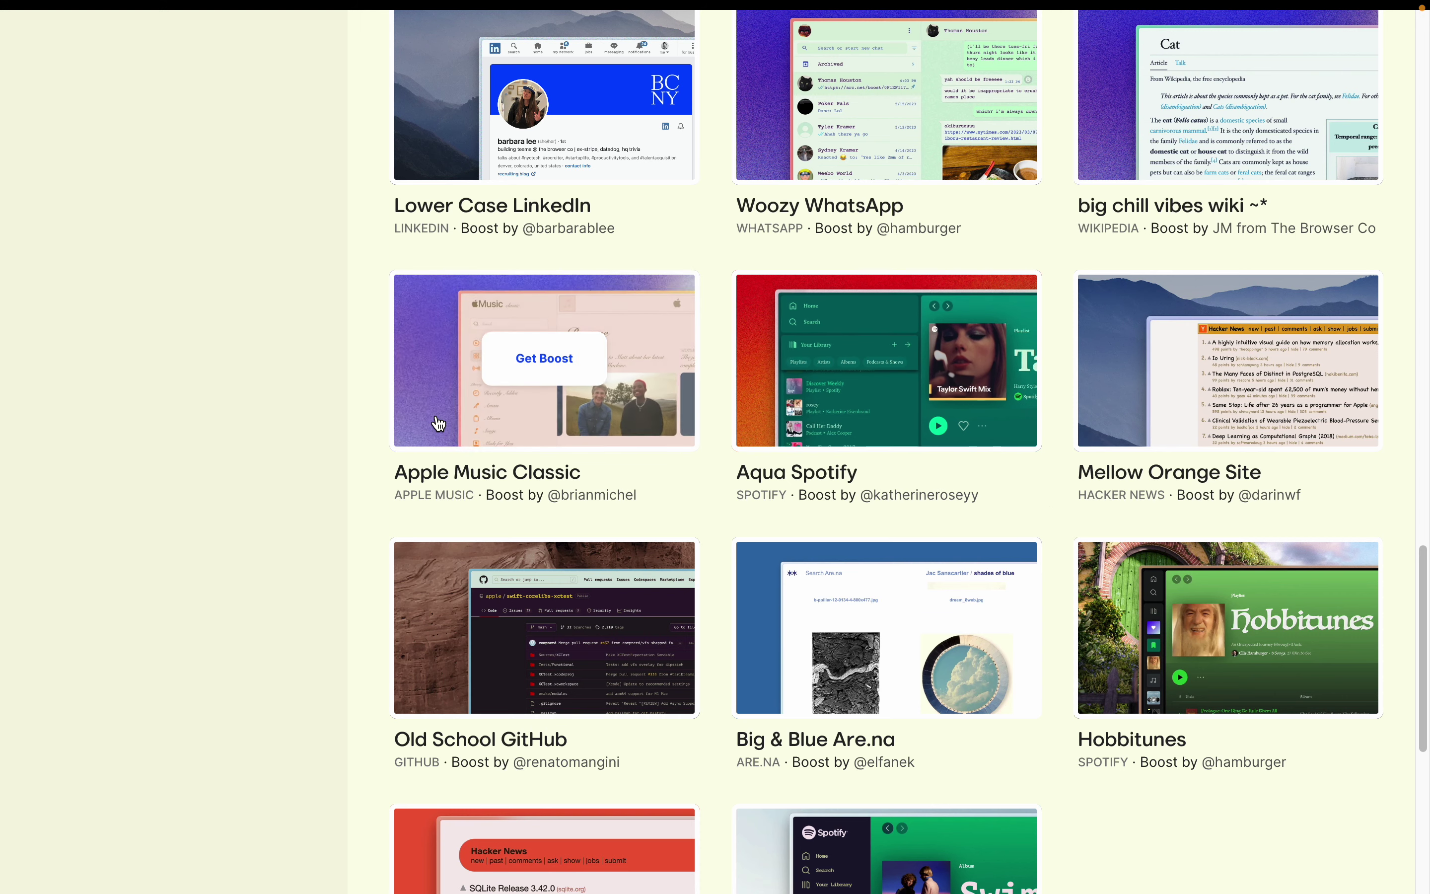
scroll(1066, 487, "down", 8)
scroll(1099, 489, "down", 9)
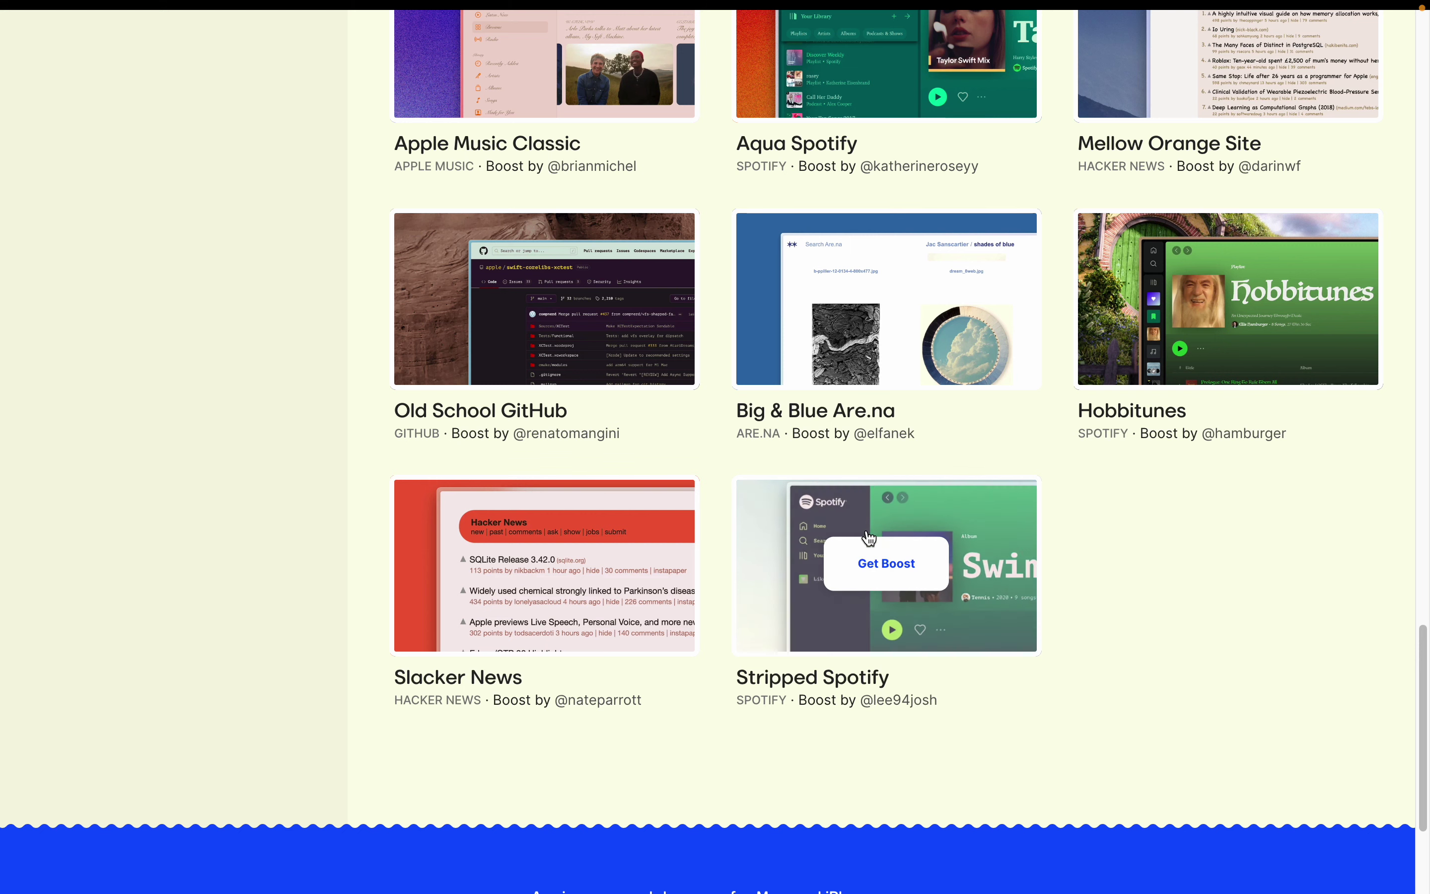
scroll(866, 698, "down", 3)
scroll(795, 673, "down", 7)
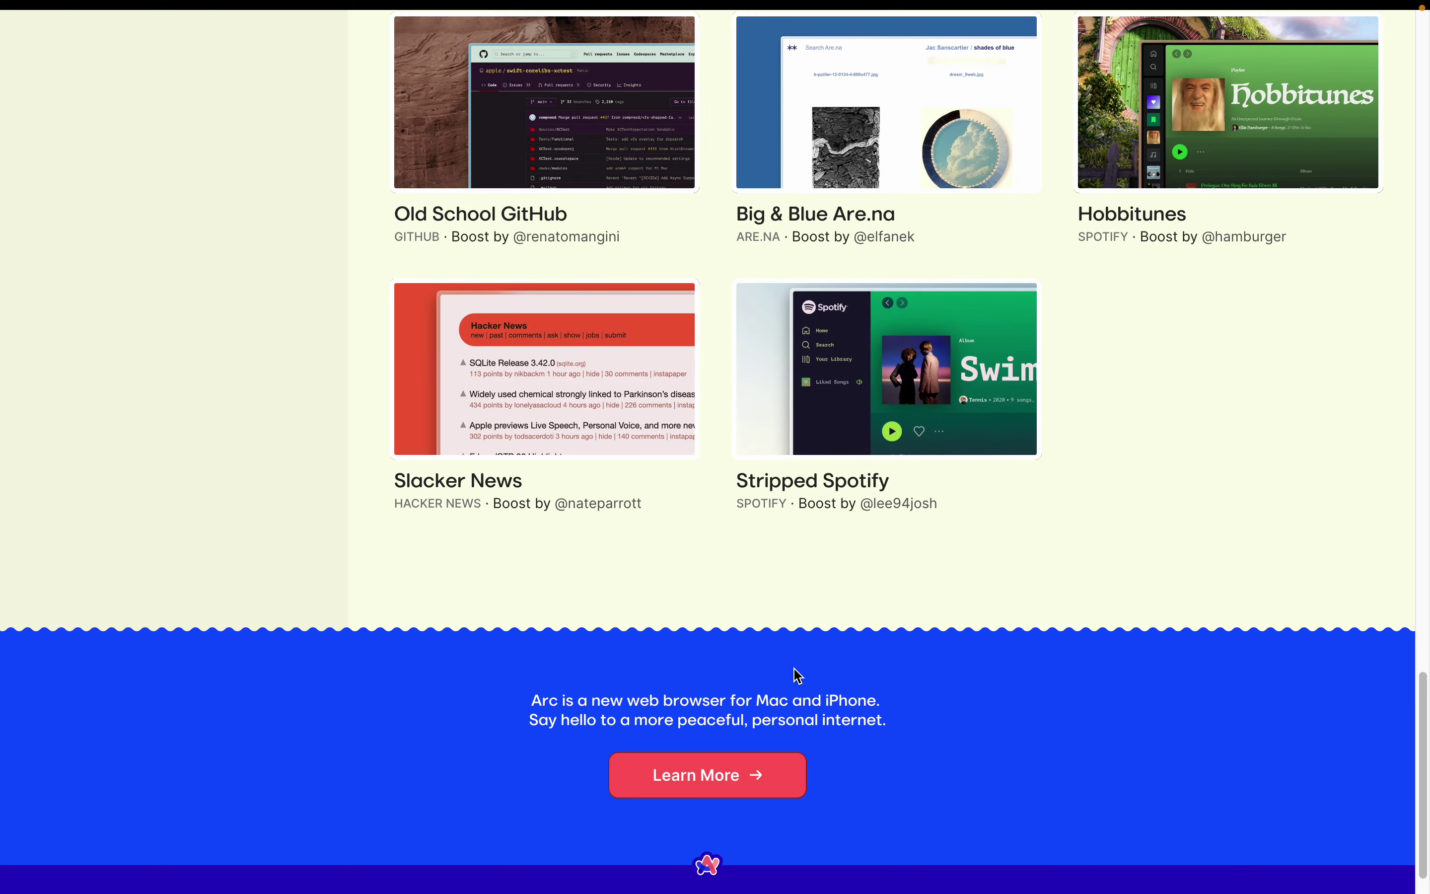
scroll(674, 607, "down", 2)
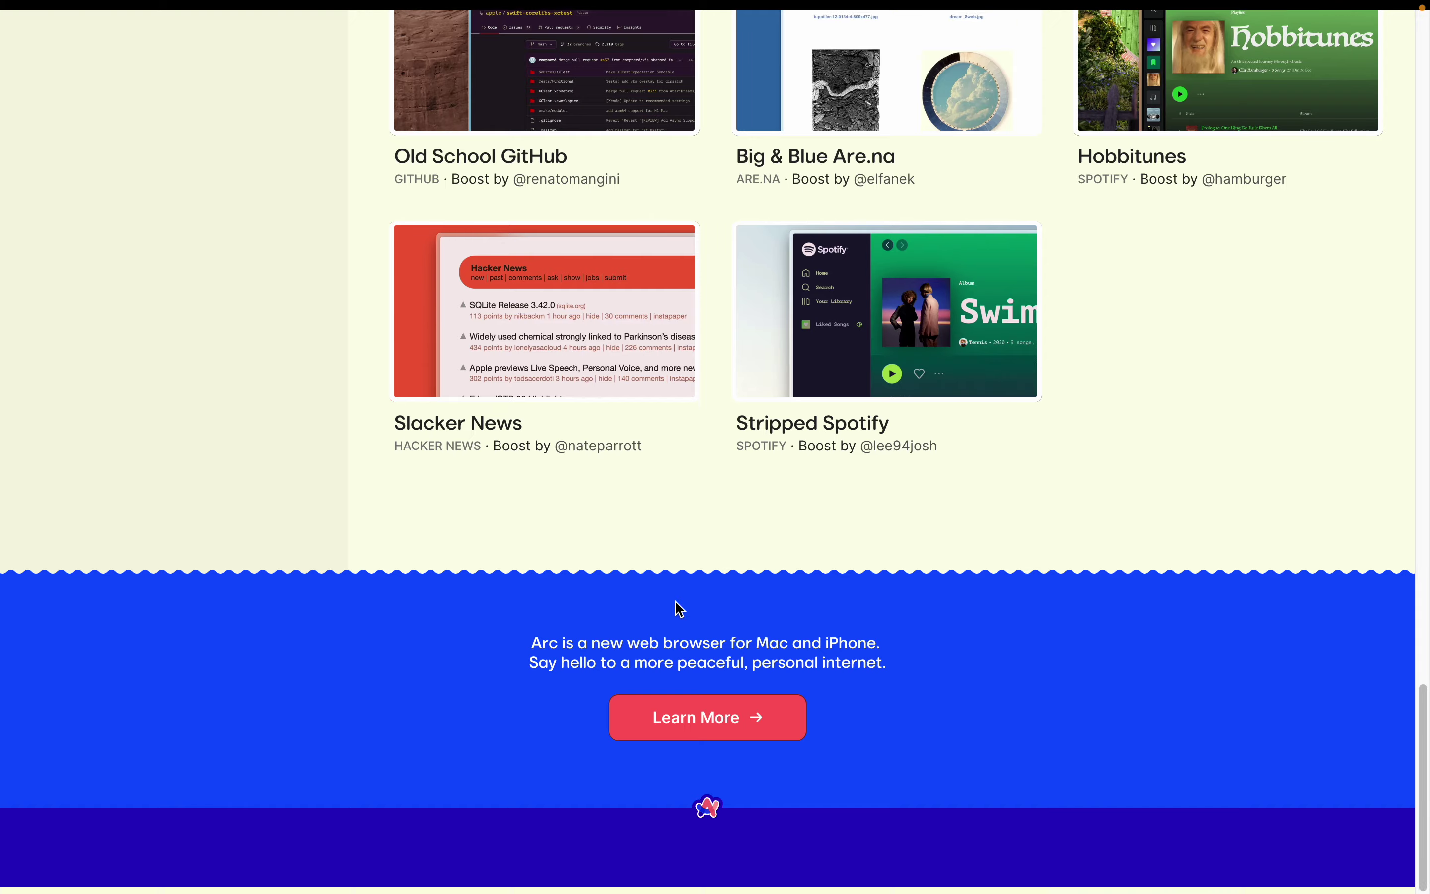
scroll(675, 600, "up", 20)
scroll(722, 566, "up", 20)
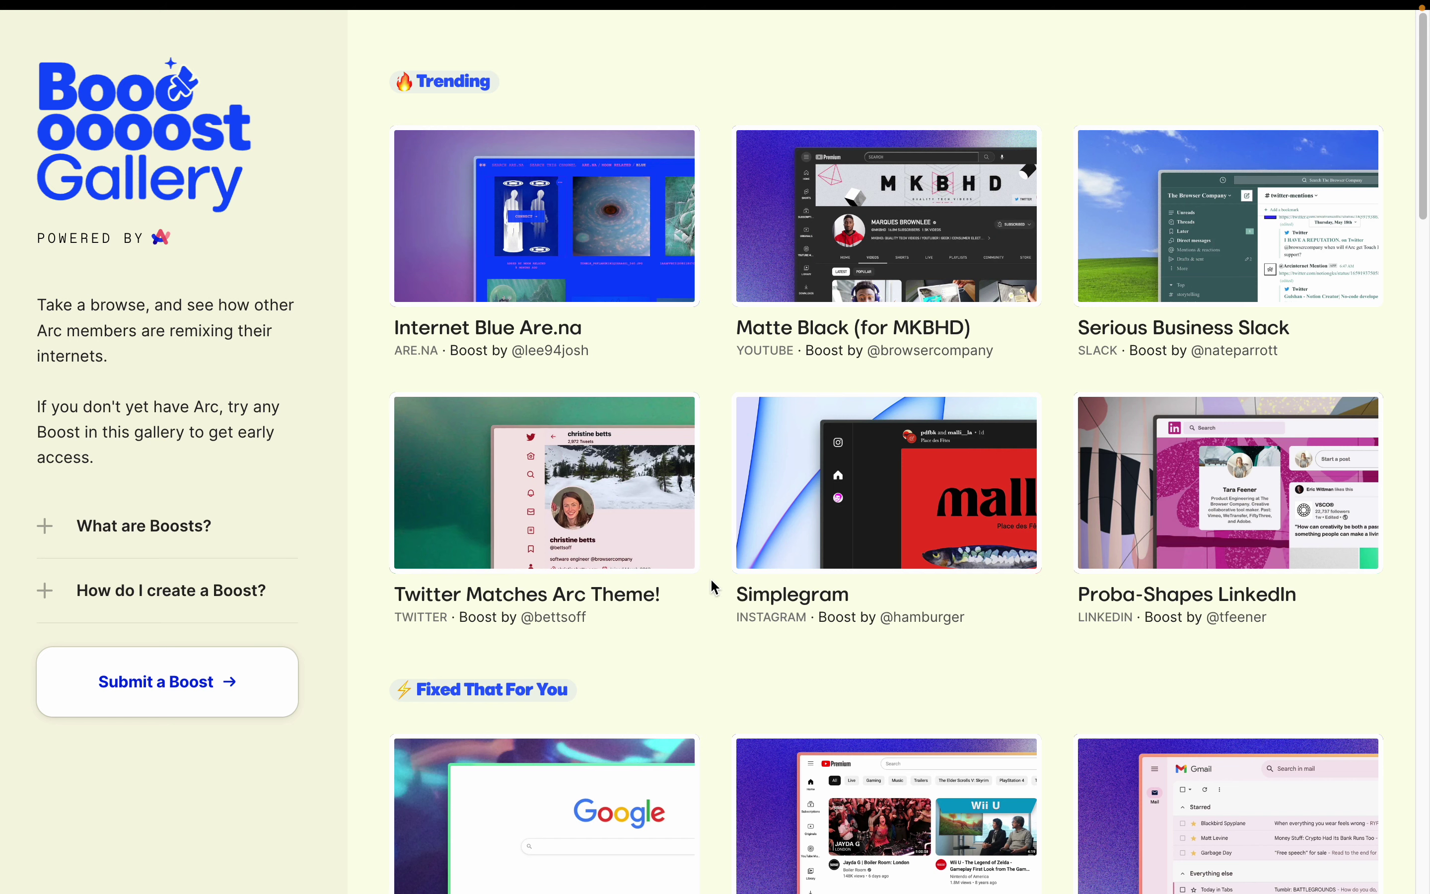
Step: Install the Matte Black (for MKBHD) boost and scroll YouTube's all-caps home feed
mouse_move(886, 224)
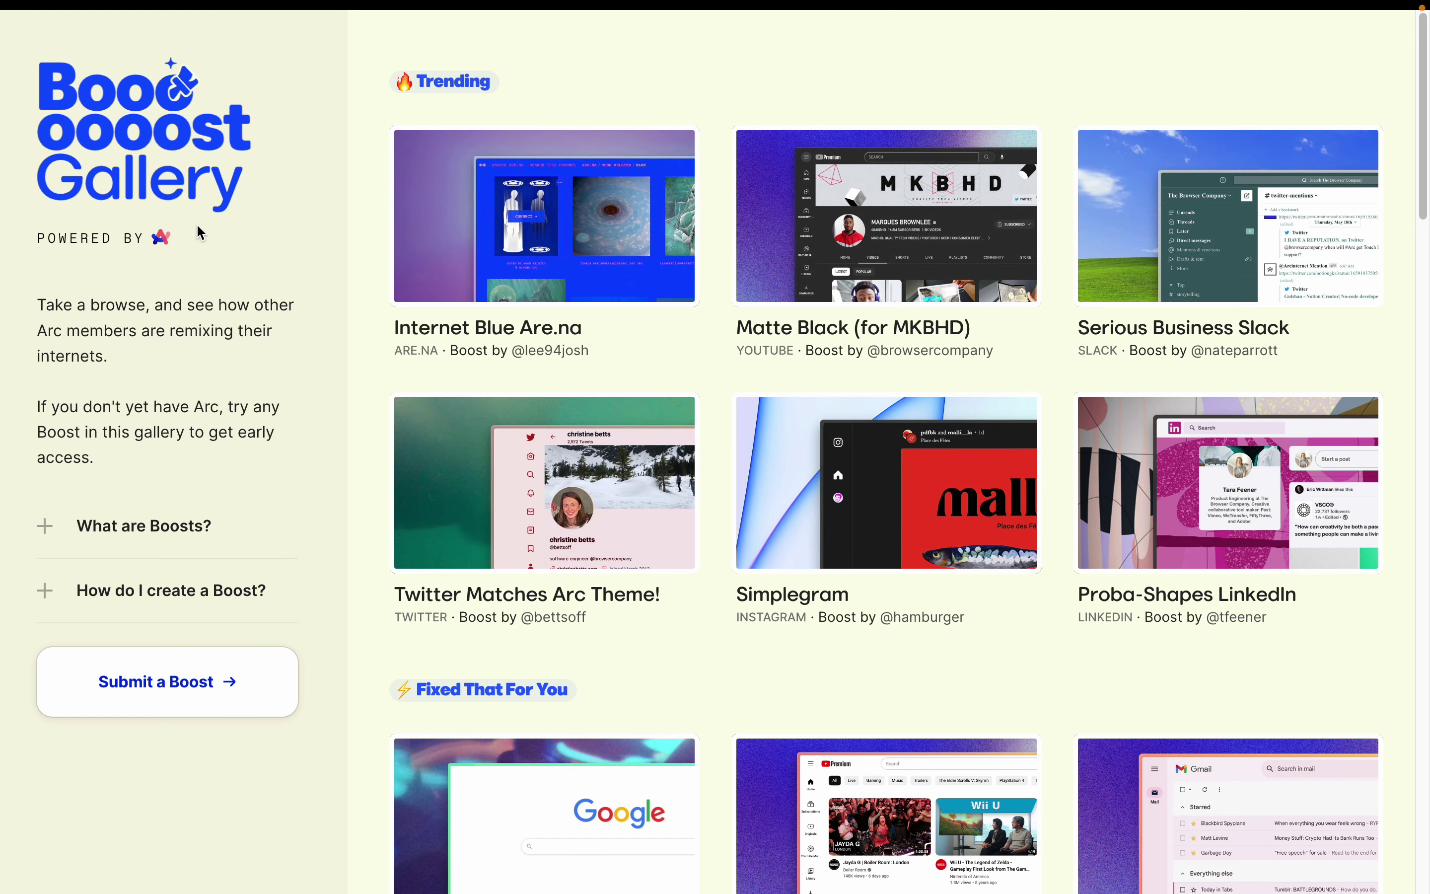
left_click(887, 222)
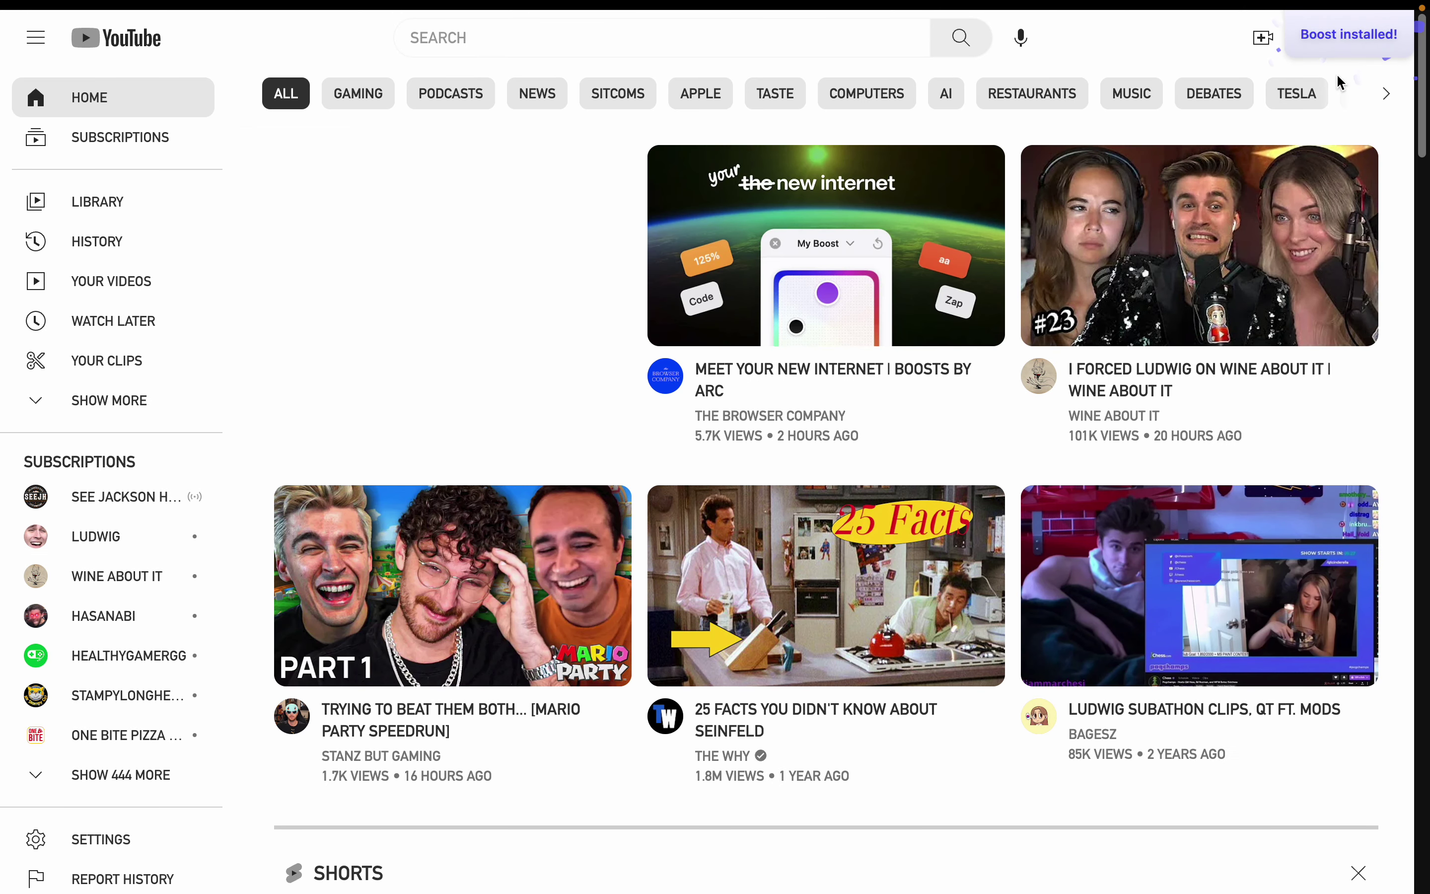
scroll(1322, 99, "down", 1)
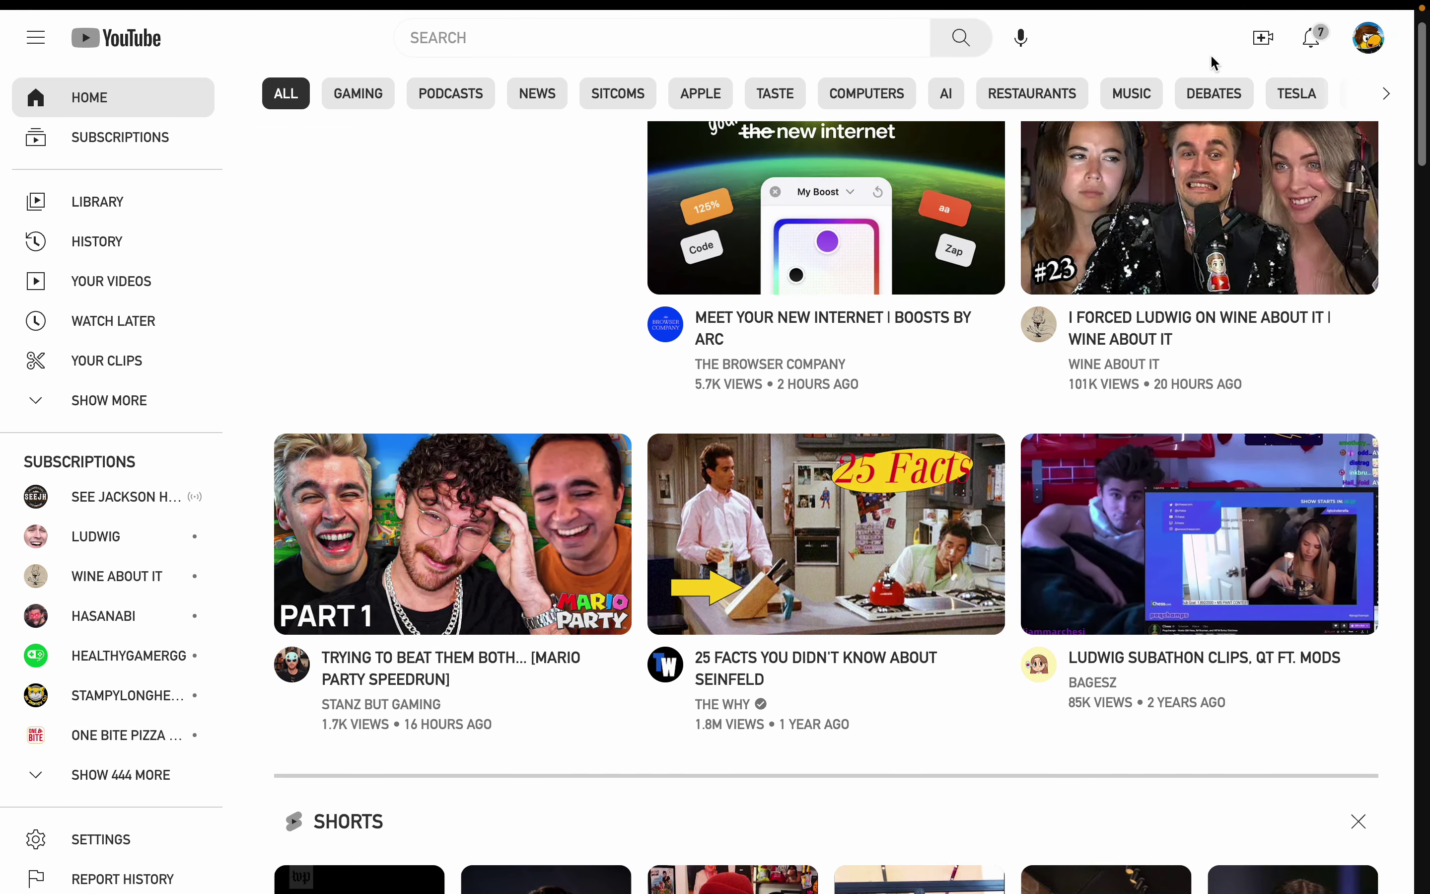
scroll(1210, 53, "down", 2)
scroll(1107, 267, "down", 15)
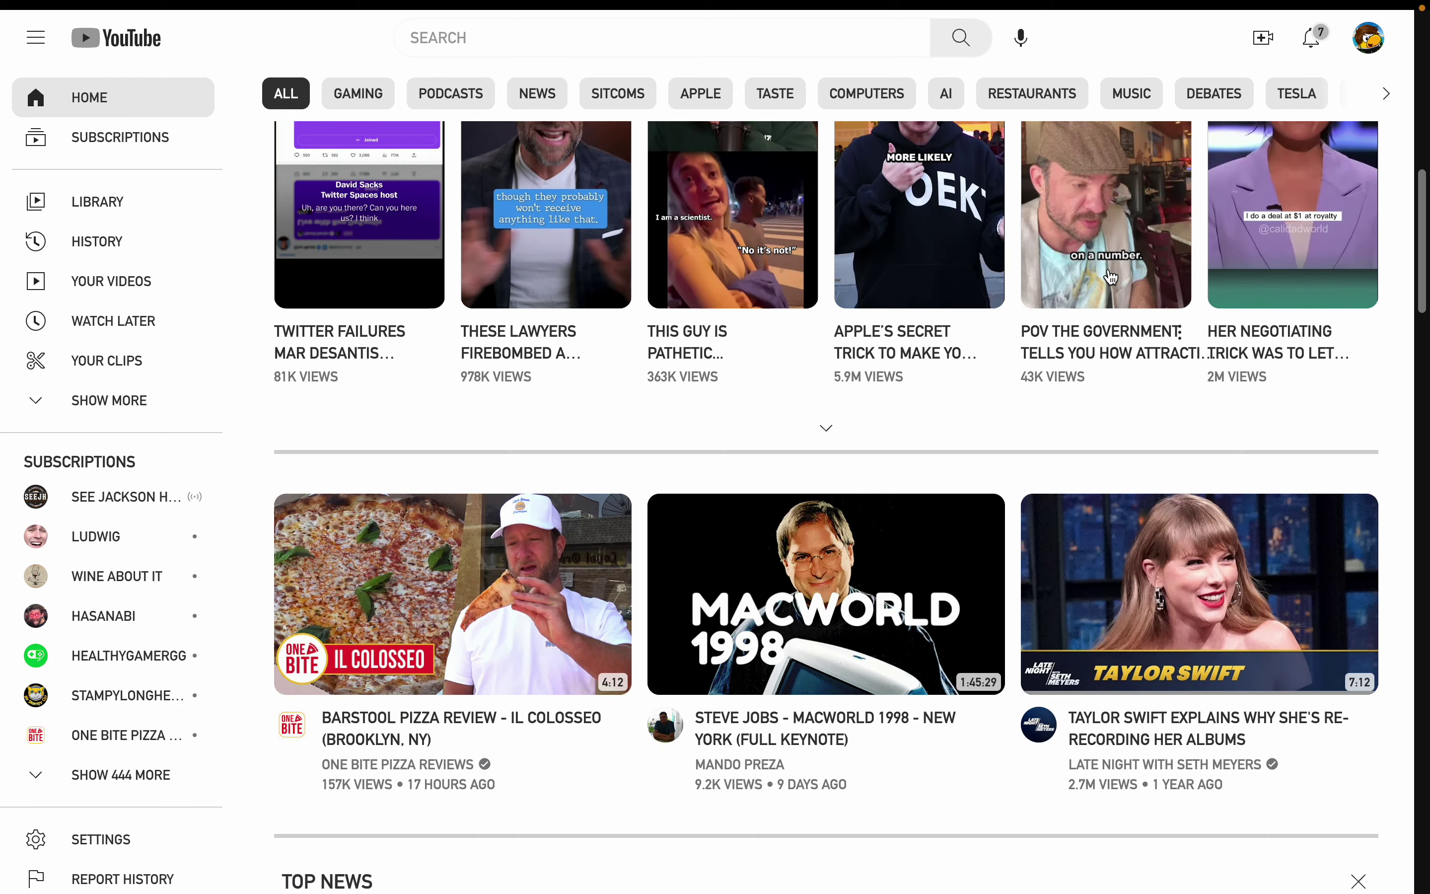
scroll(1107, 268, "down", 8)
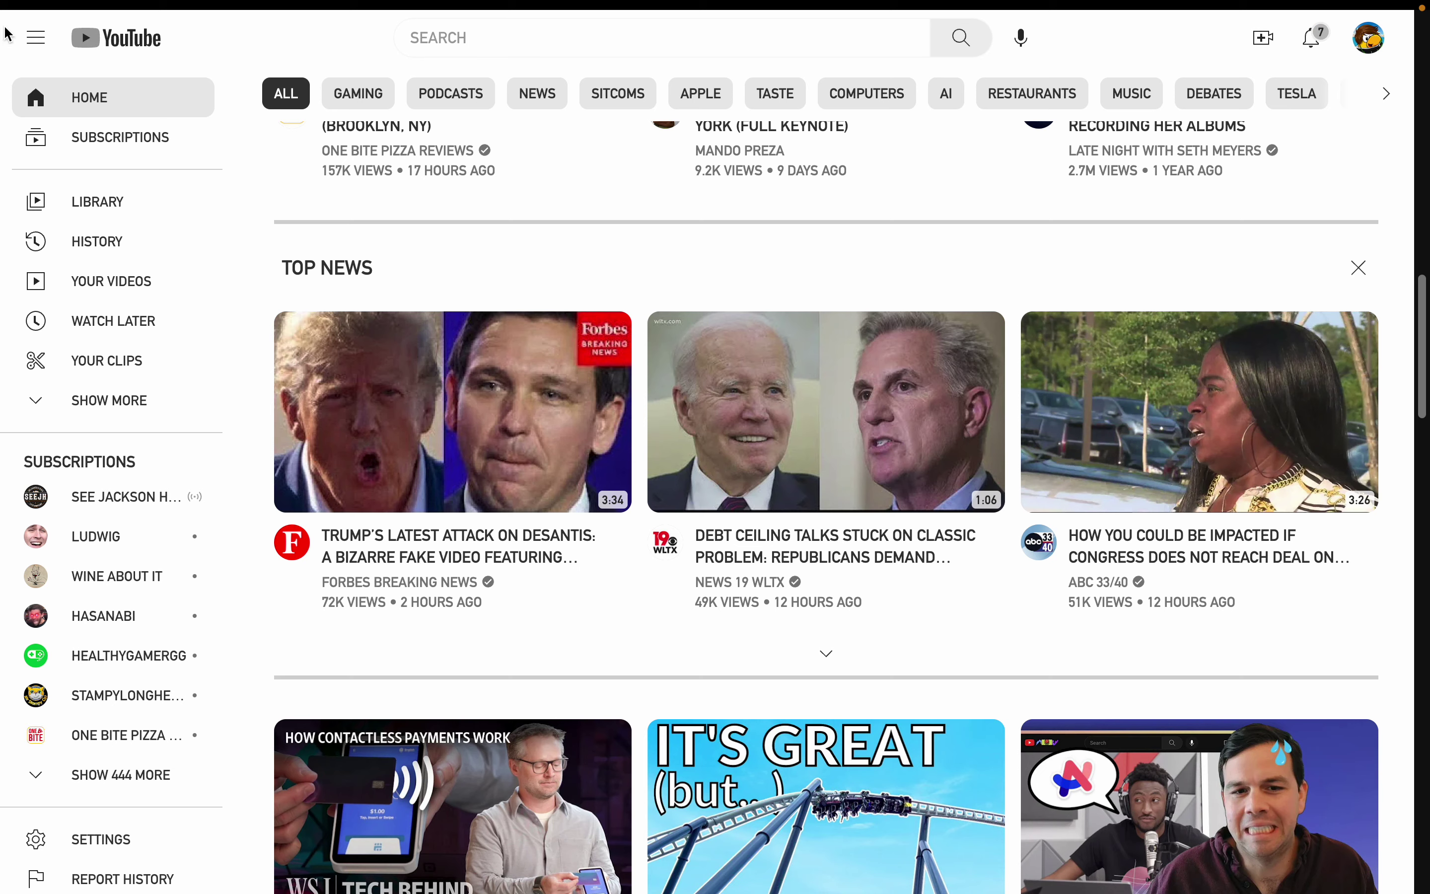
Step: Switch the Matte Black boost's YouTube page to dark theme with the lightbulb button
mouse_move(9, 35)
left_click(204, 73)
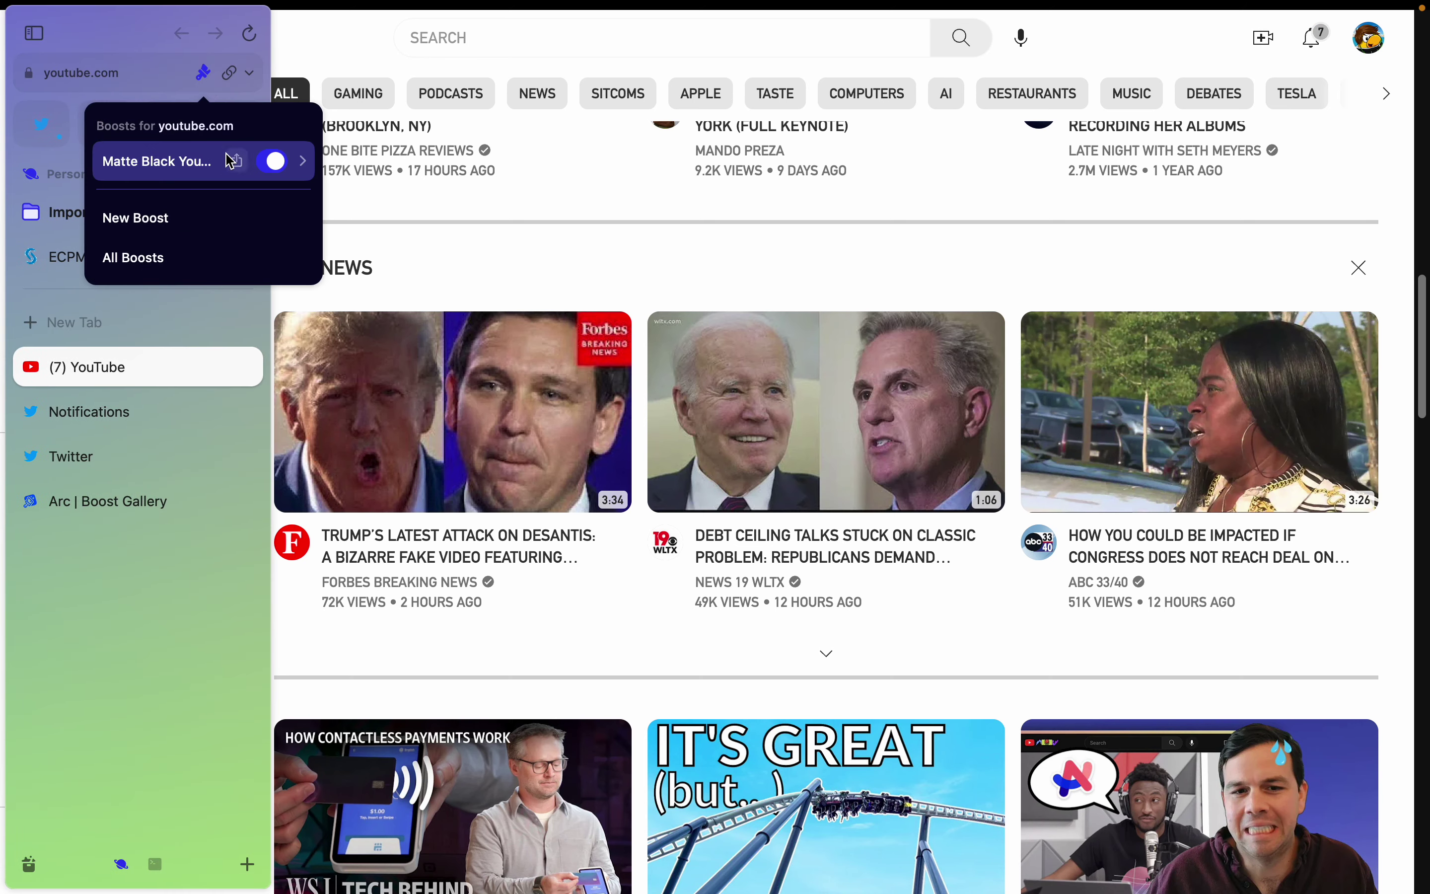
left_click(306, 168)
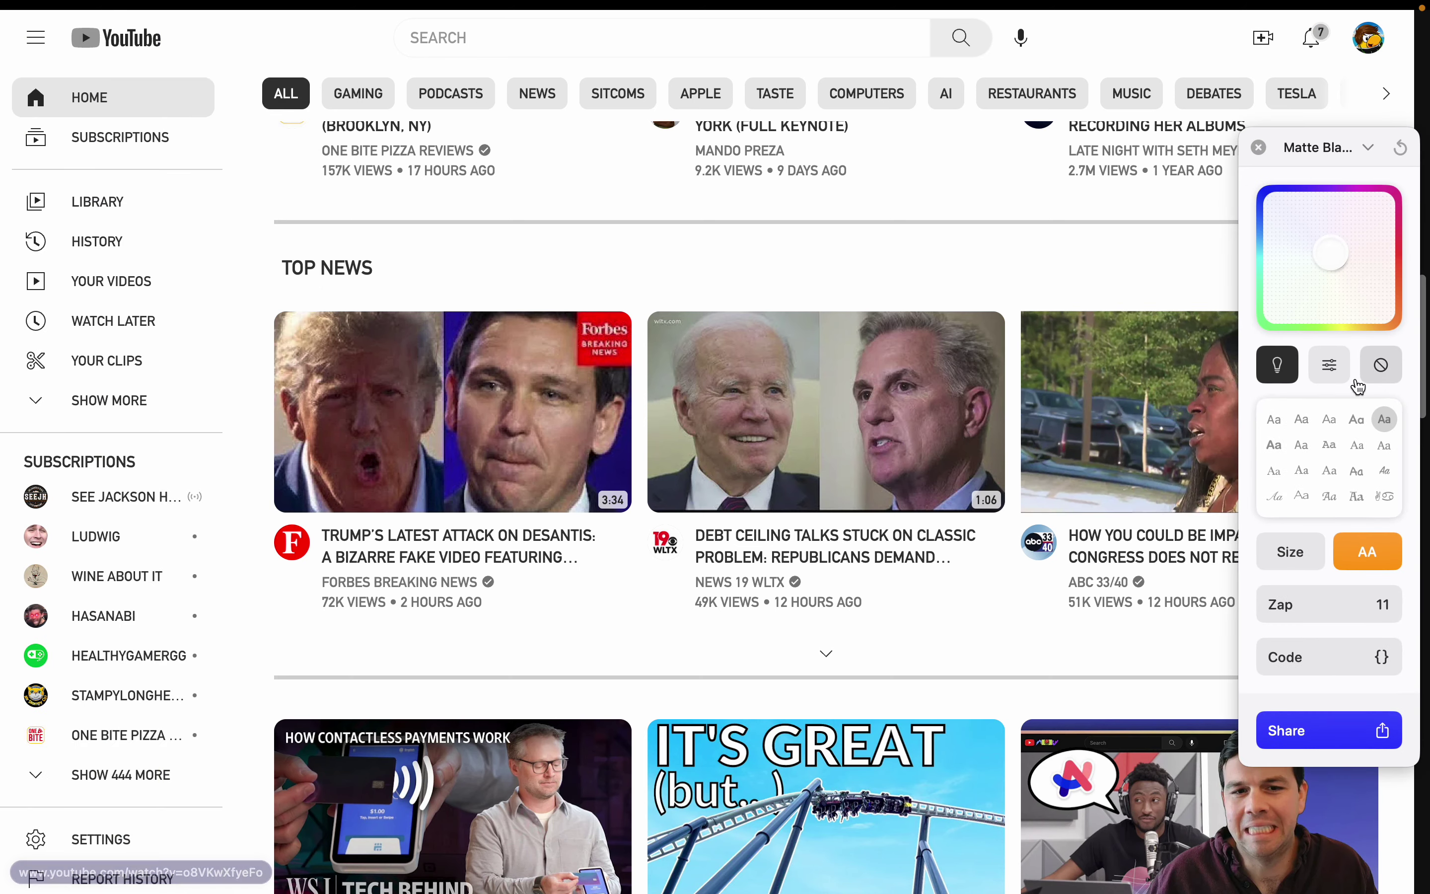
left_click(1277, 372)
scroll(999, 266, "up", 10)
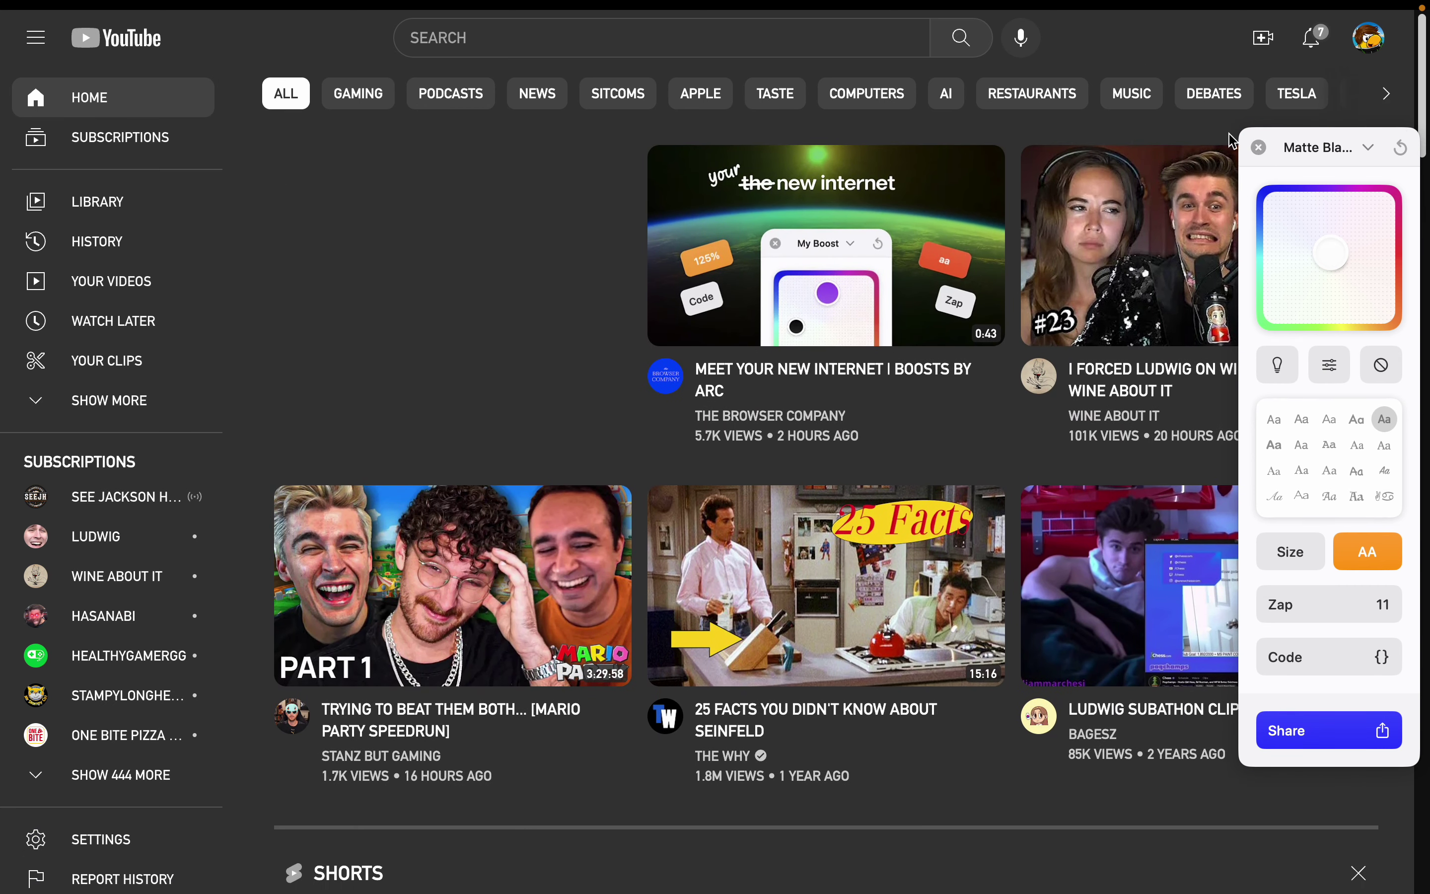
left_click(1259, 148)
Step: Scroll the dark home feed and open the Wine About It video
scroll(1277, 465, "down", 10)
scroll(1240, 468, "up", 9)
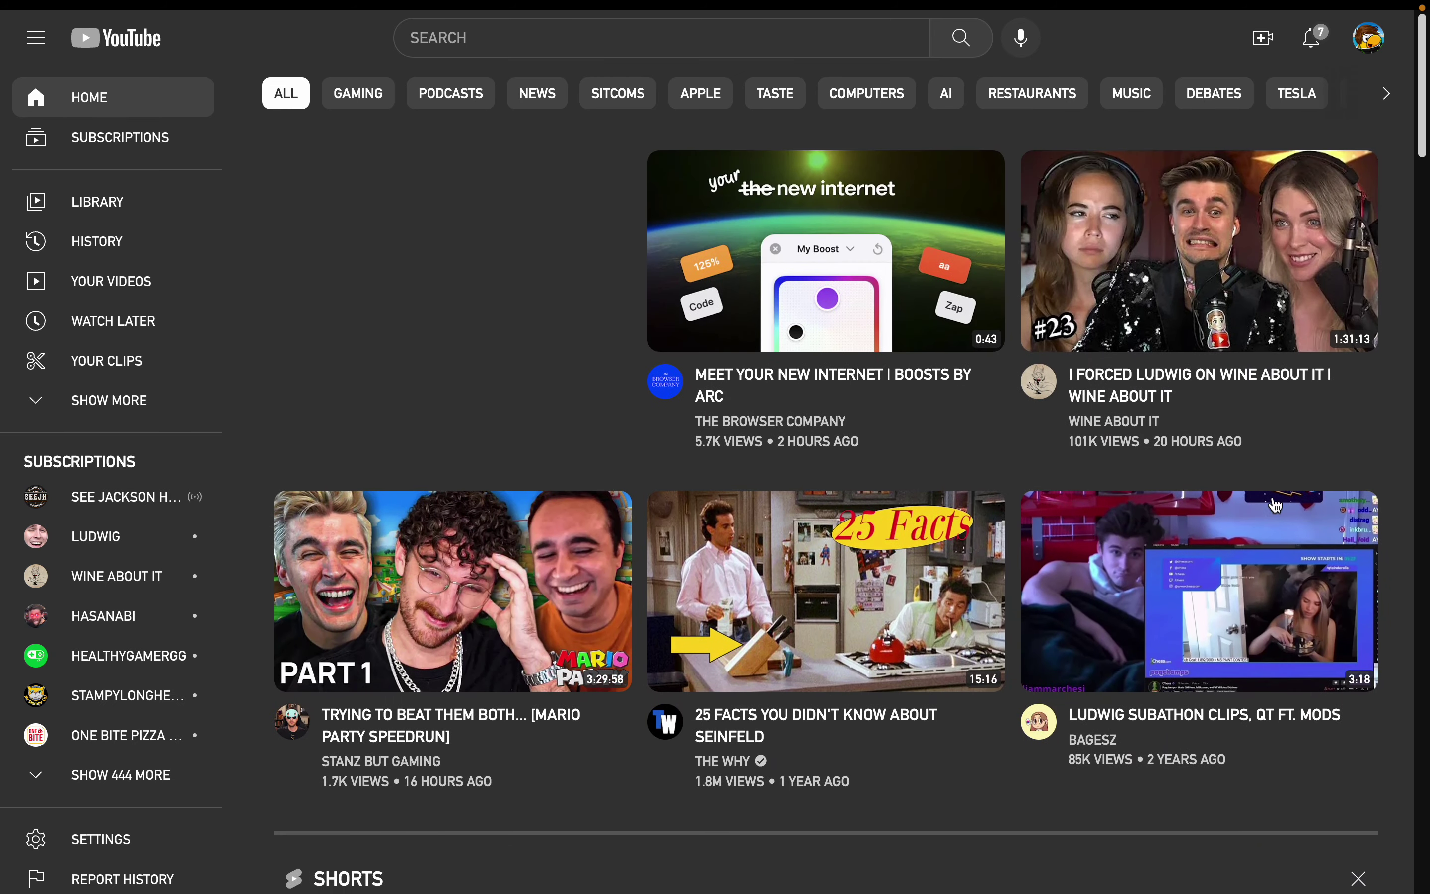
scroll(1232, 470, "down", 12)
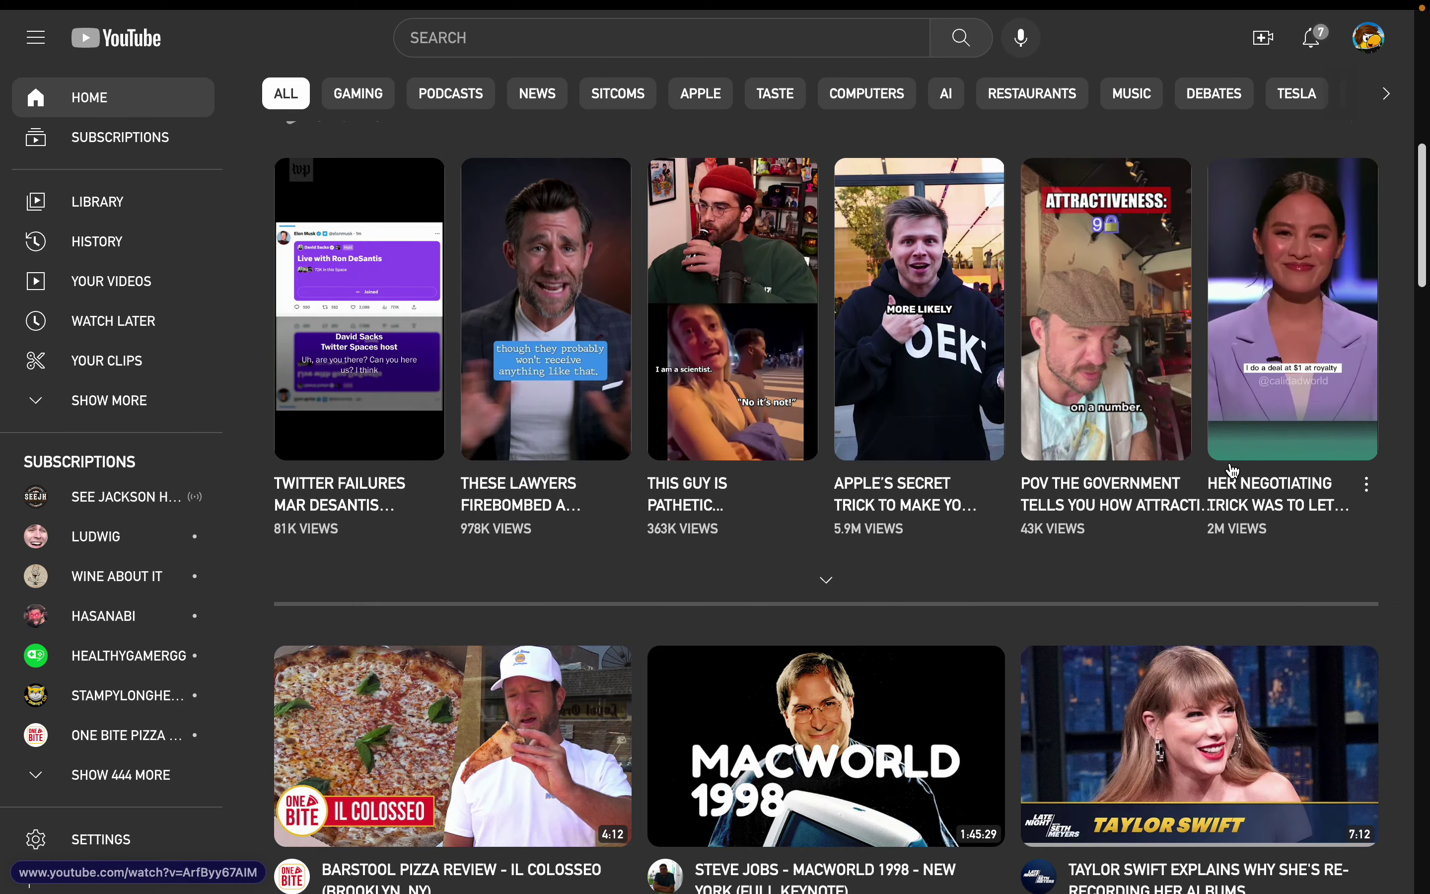
scroll(1228, 491, "up", 10)
scroll(1229, 490, "up", 3)
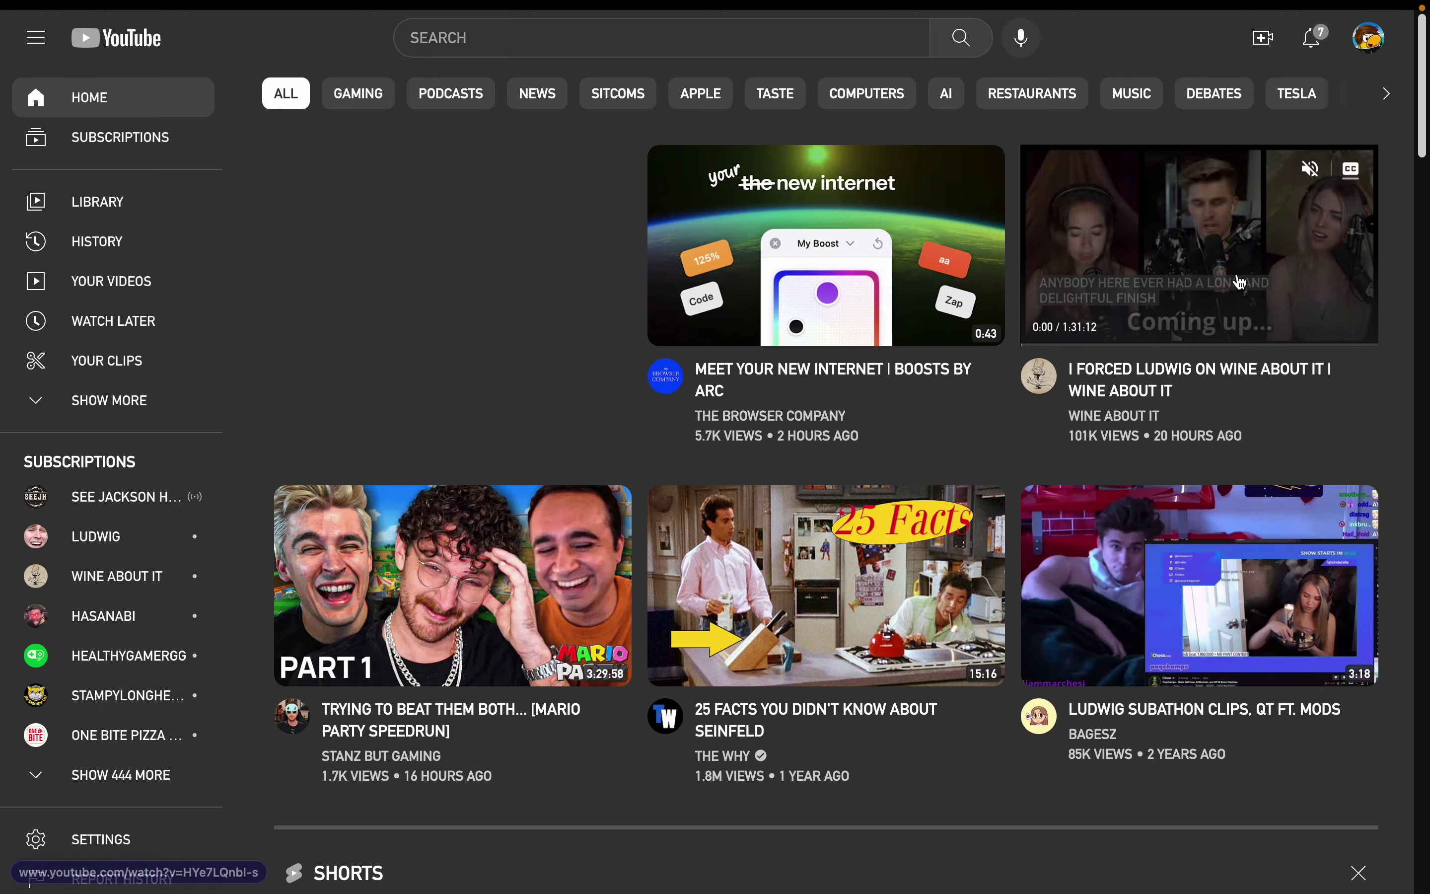
left_click(1243, 280)
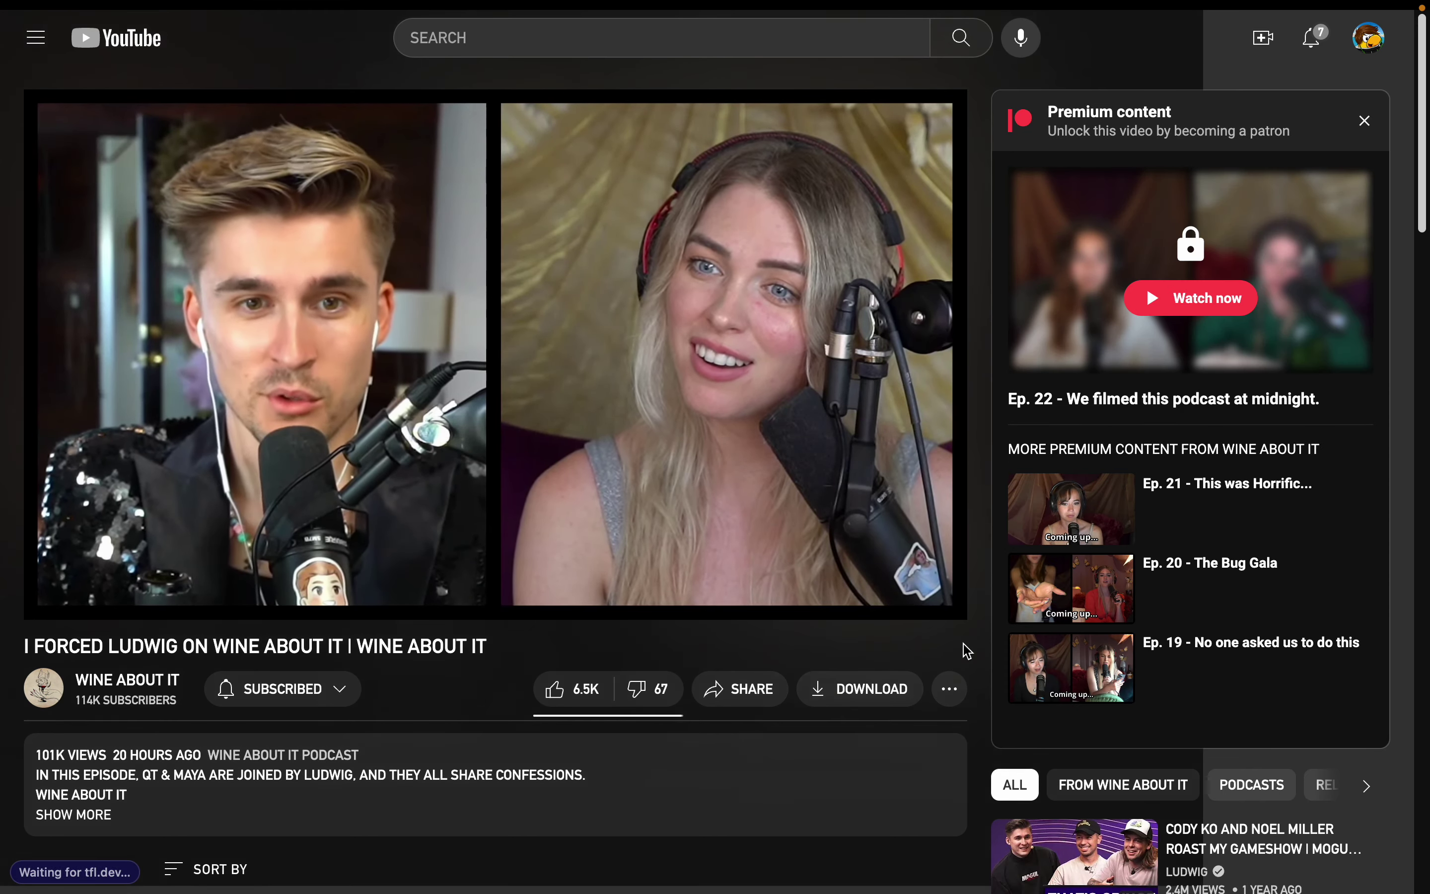
Step: Pause the Wine About It video and scroll through its comments and back up
key("space")
scroll(967, 650, "down", 1)
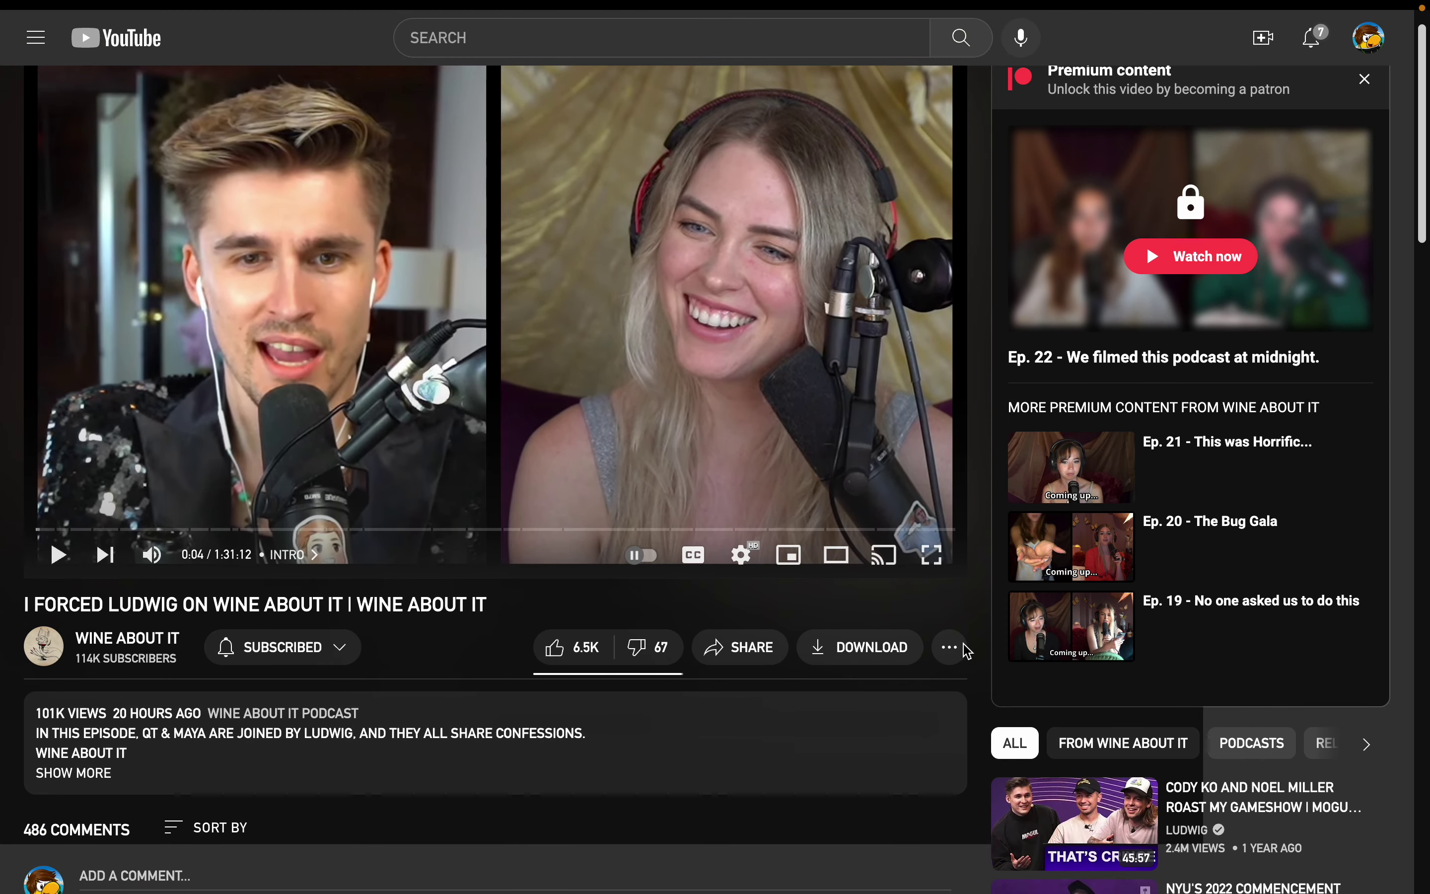
scroll(967, 650, "up", 1)
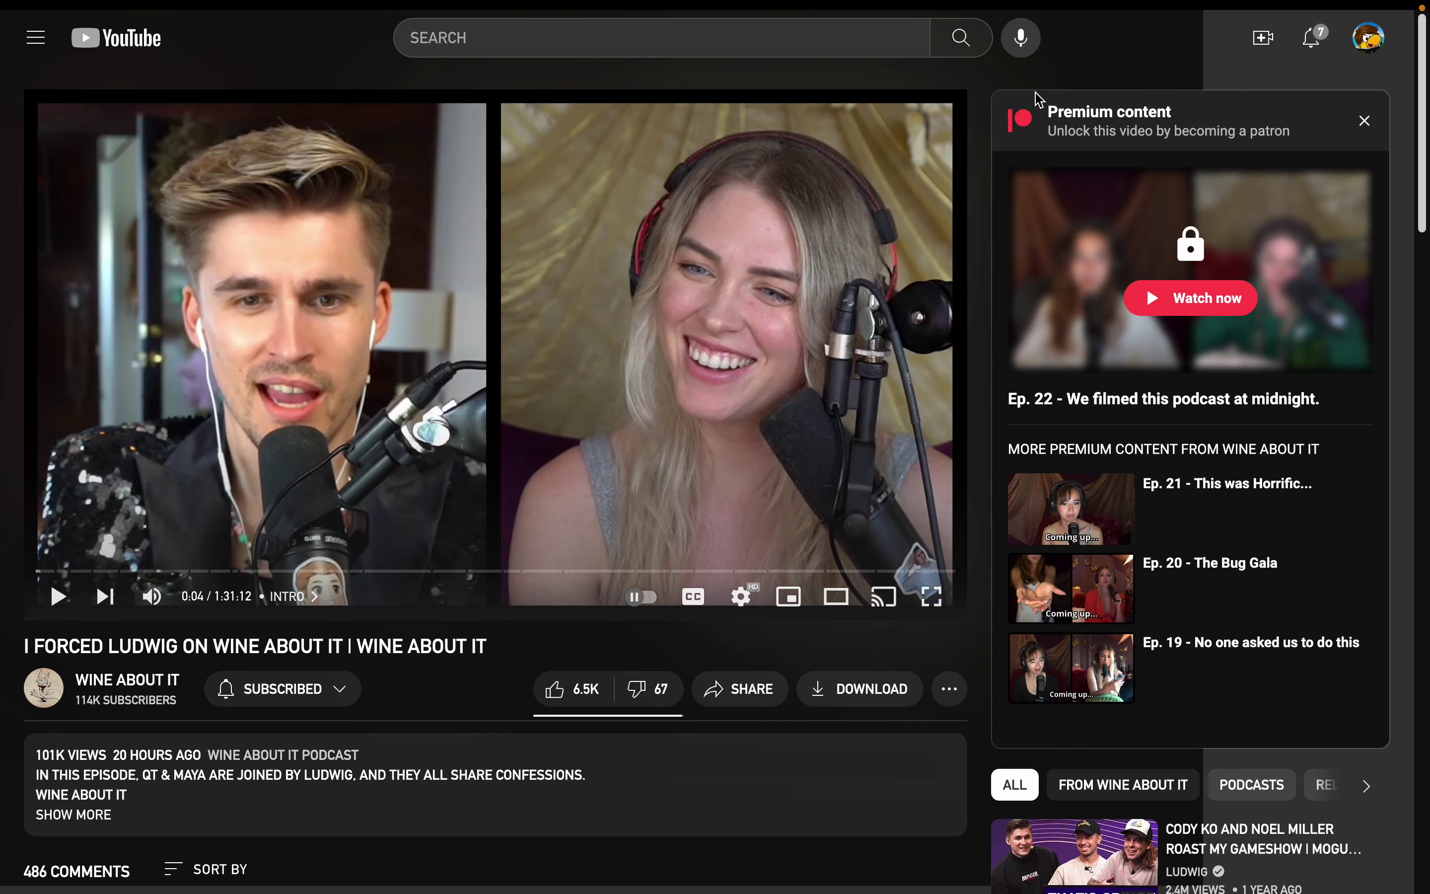
scroll(961, 170, "down", 10)
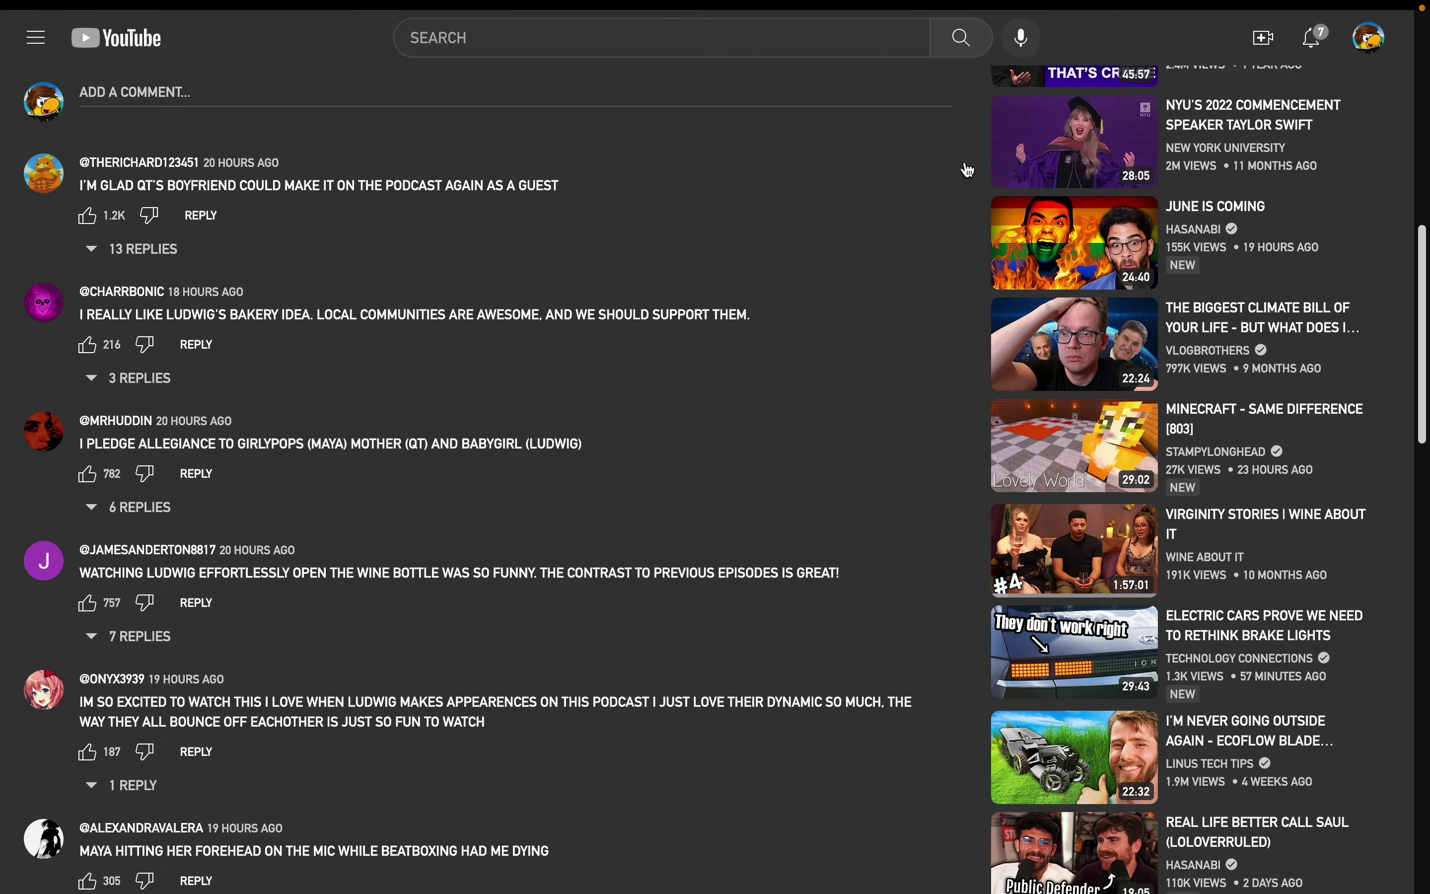
scroll(961, 170, "up", 10)
scroll(795, 588, "down", 1)
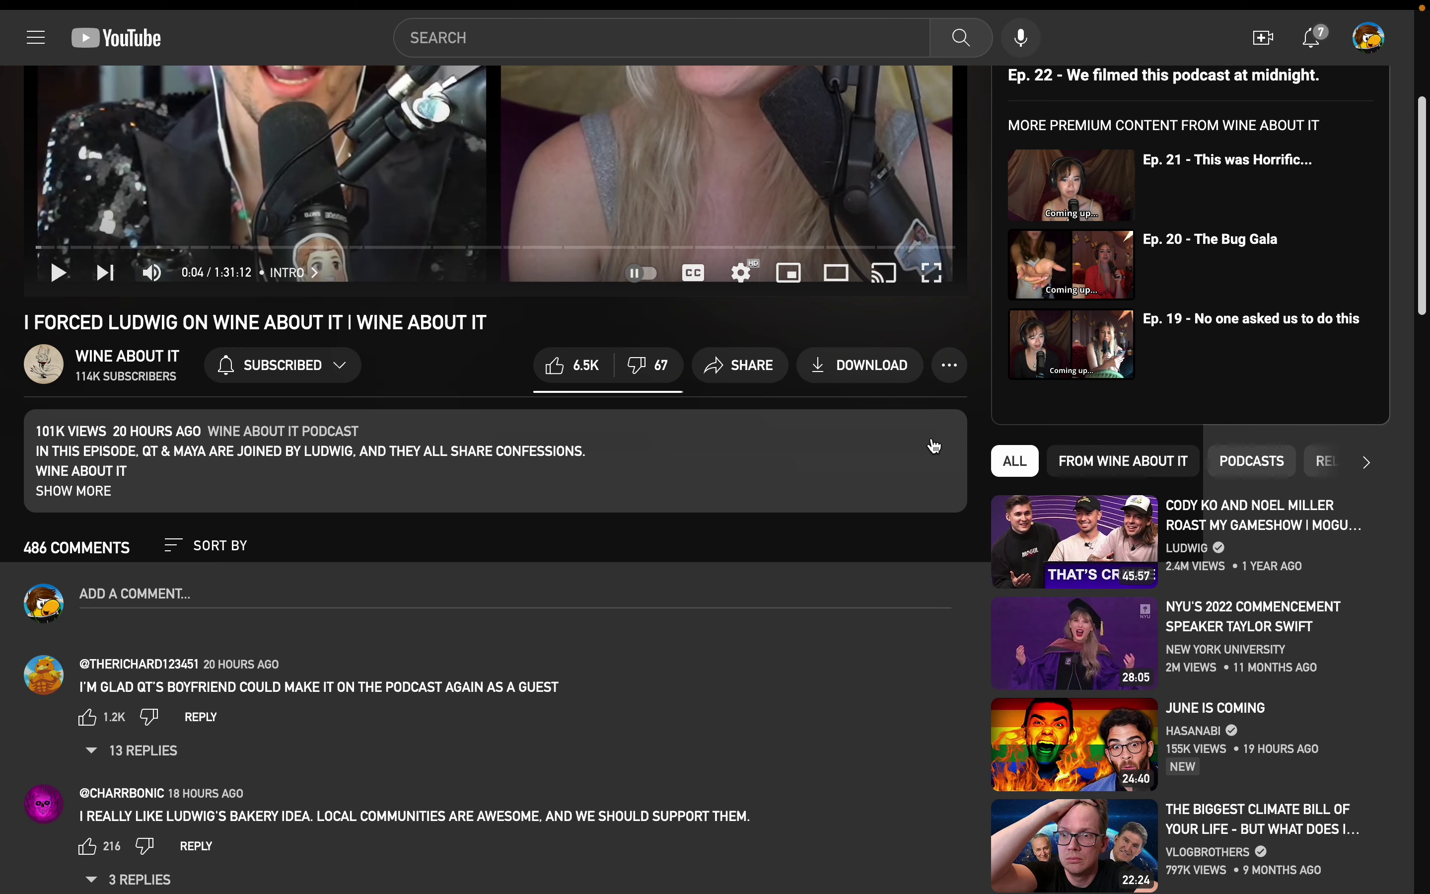
scroll(934, 446, "up", 2)
Step: Turn off the player's ambient mode and scroll through the video page
left_click(747, 405)
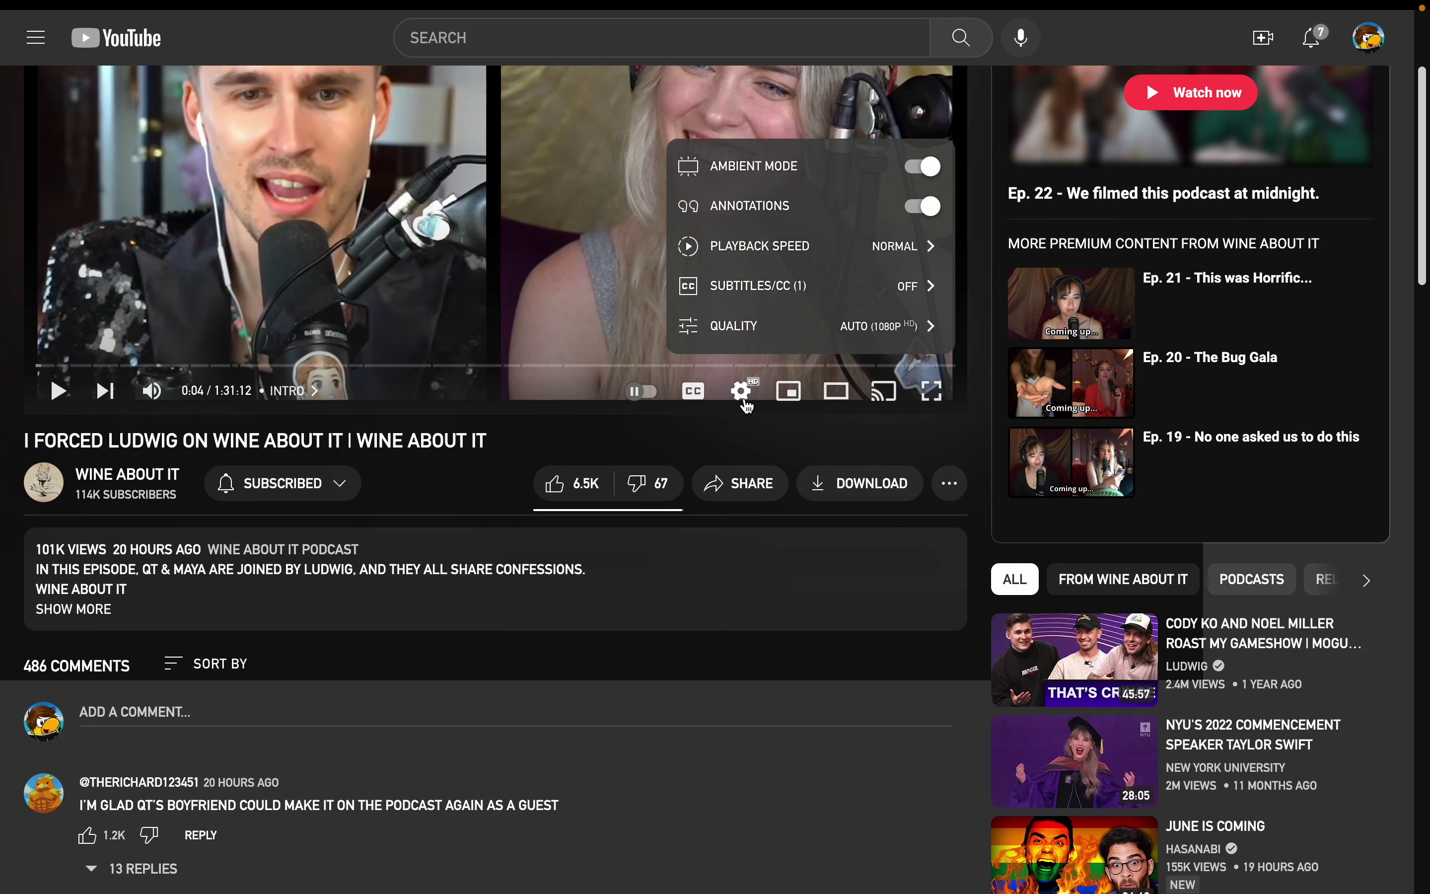
left_click(922, 172)
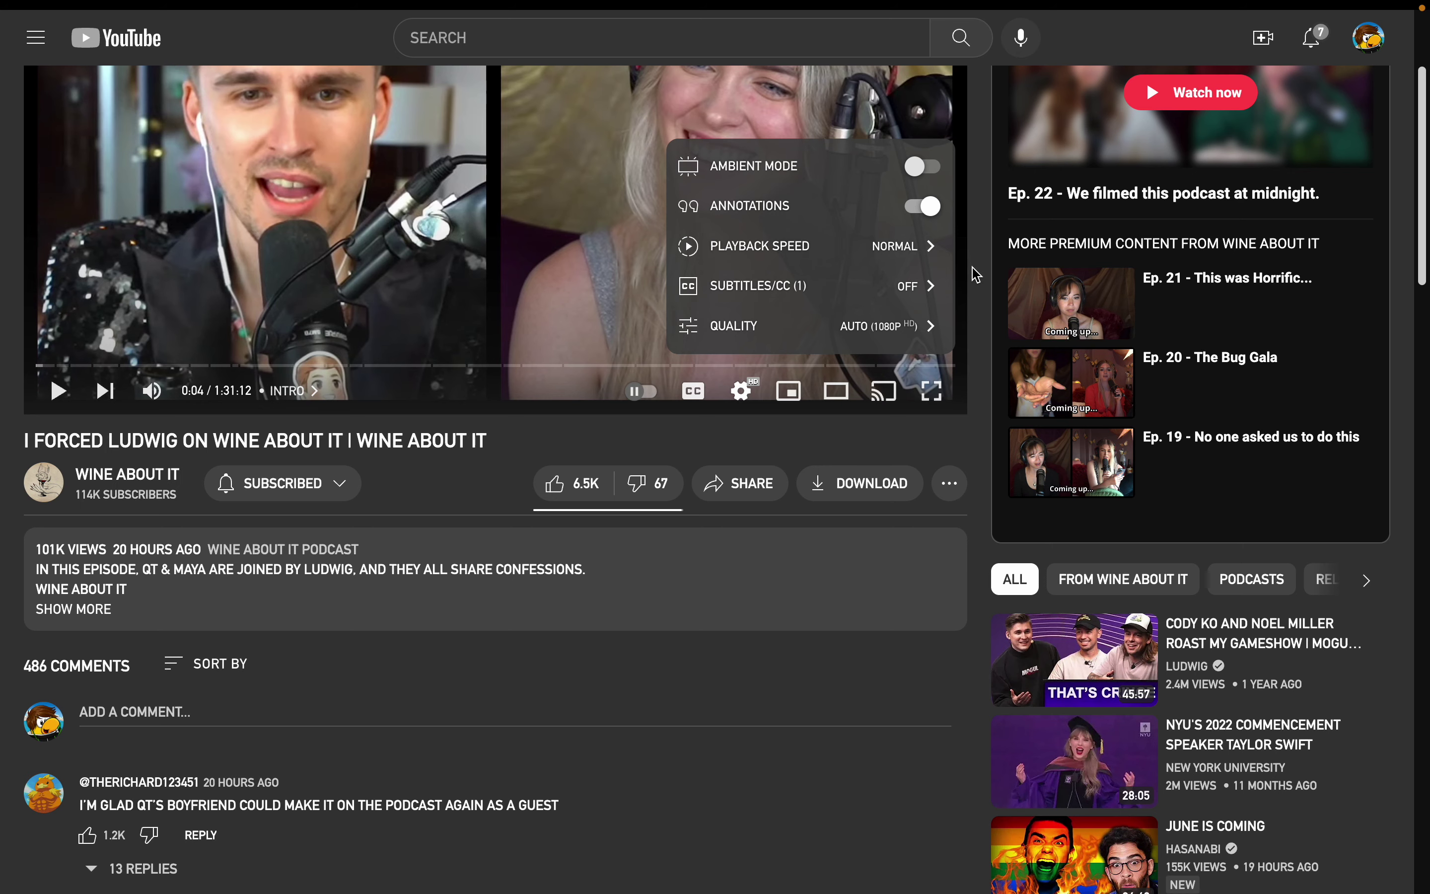
scroll(976, 275, "up", 5)
scroll(708, 321, "down", 5)
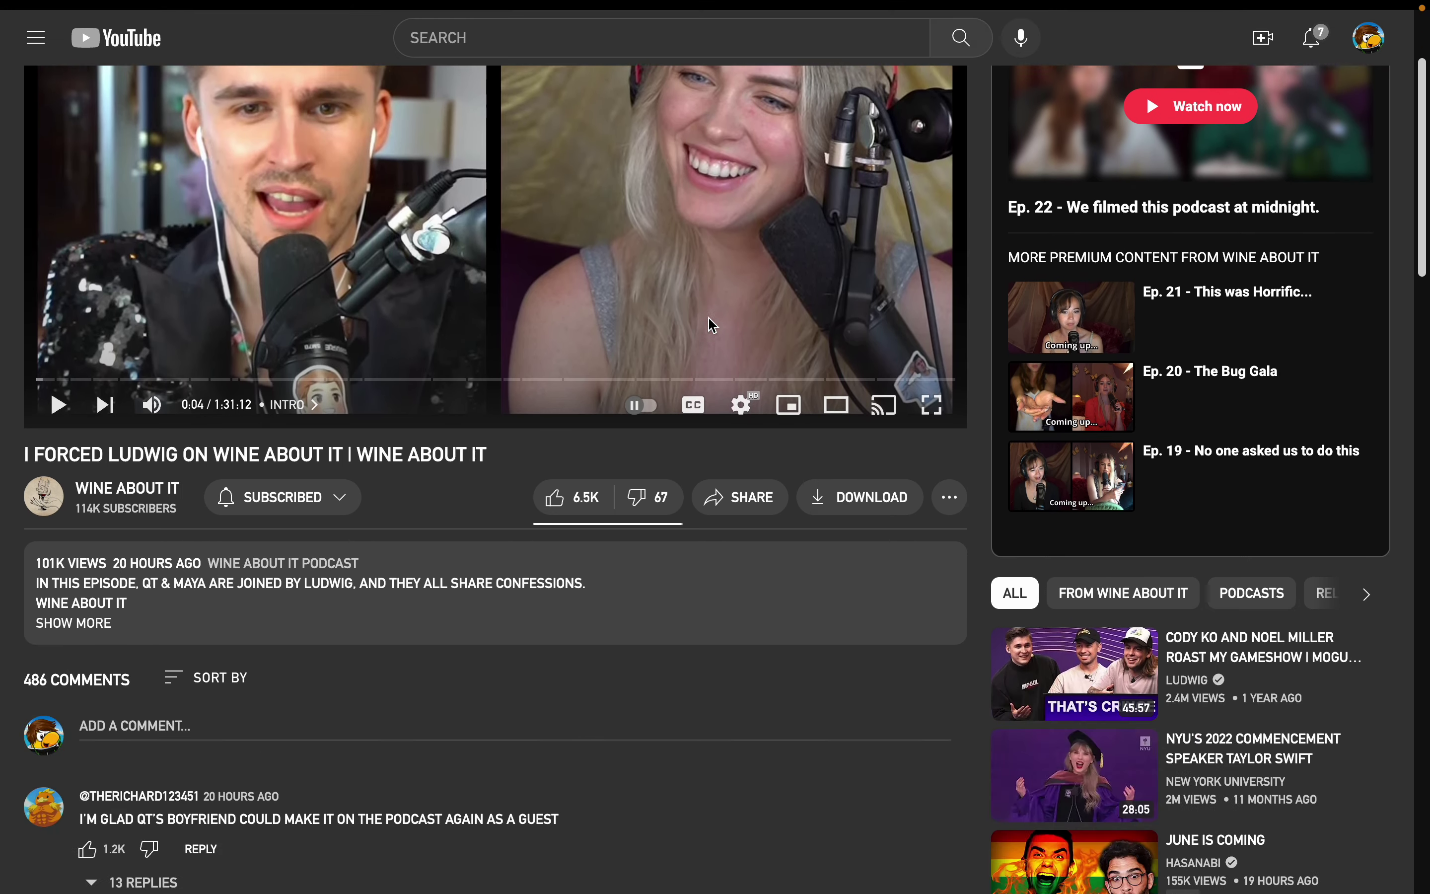
scroll(708, 319, "up", 5)
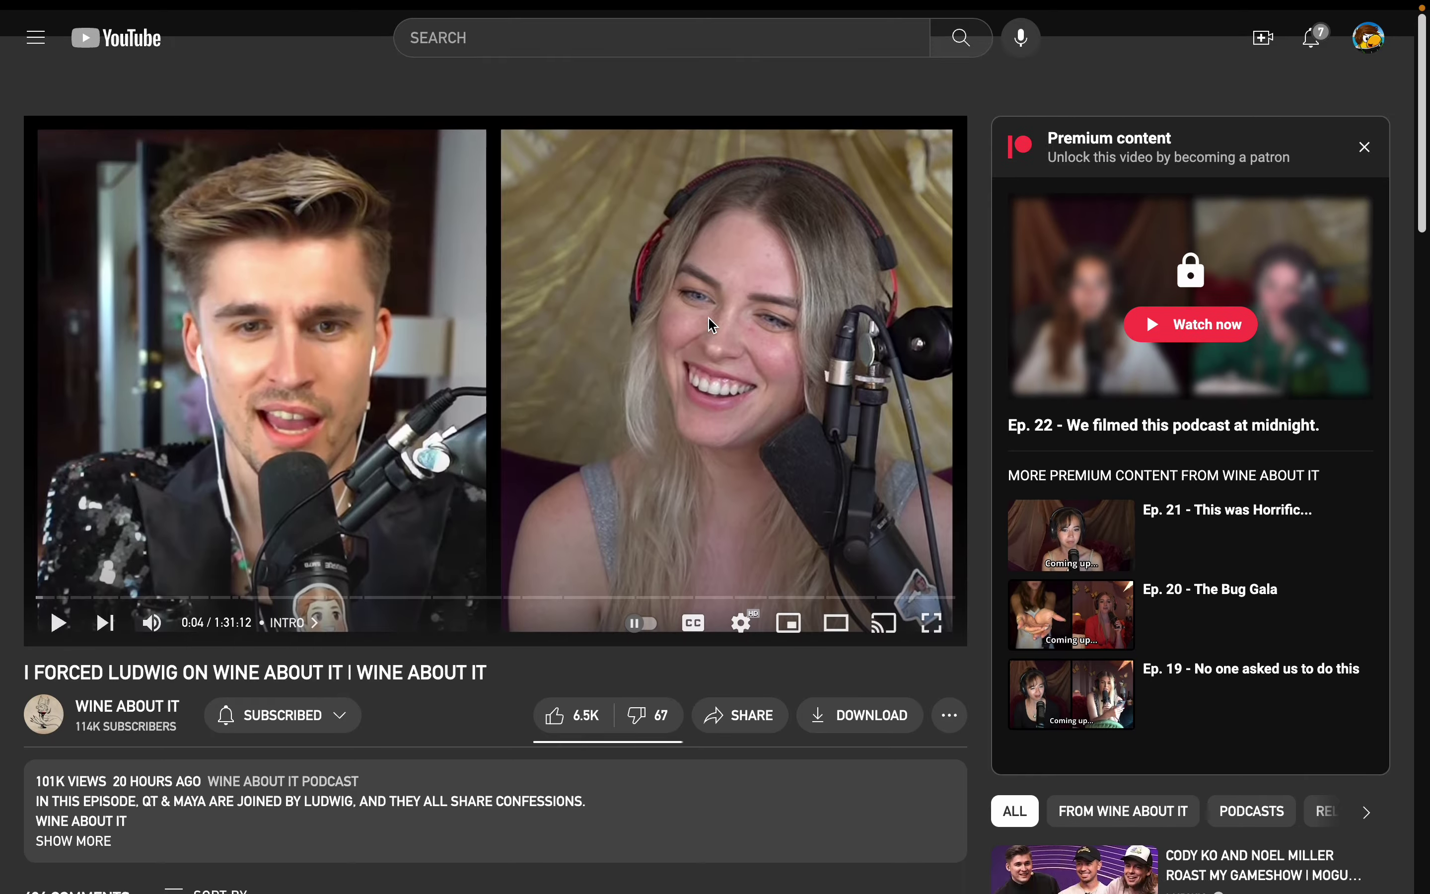
scroll(708, 316, "up", 5)
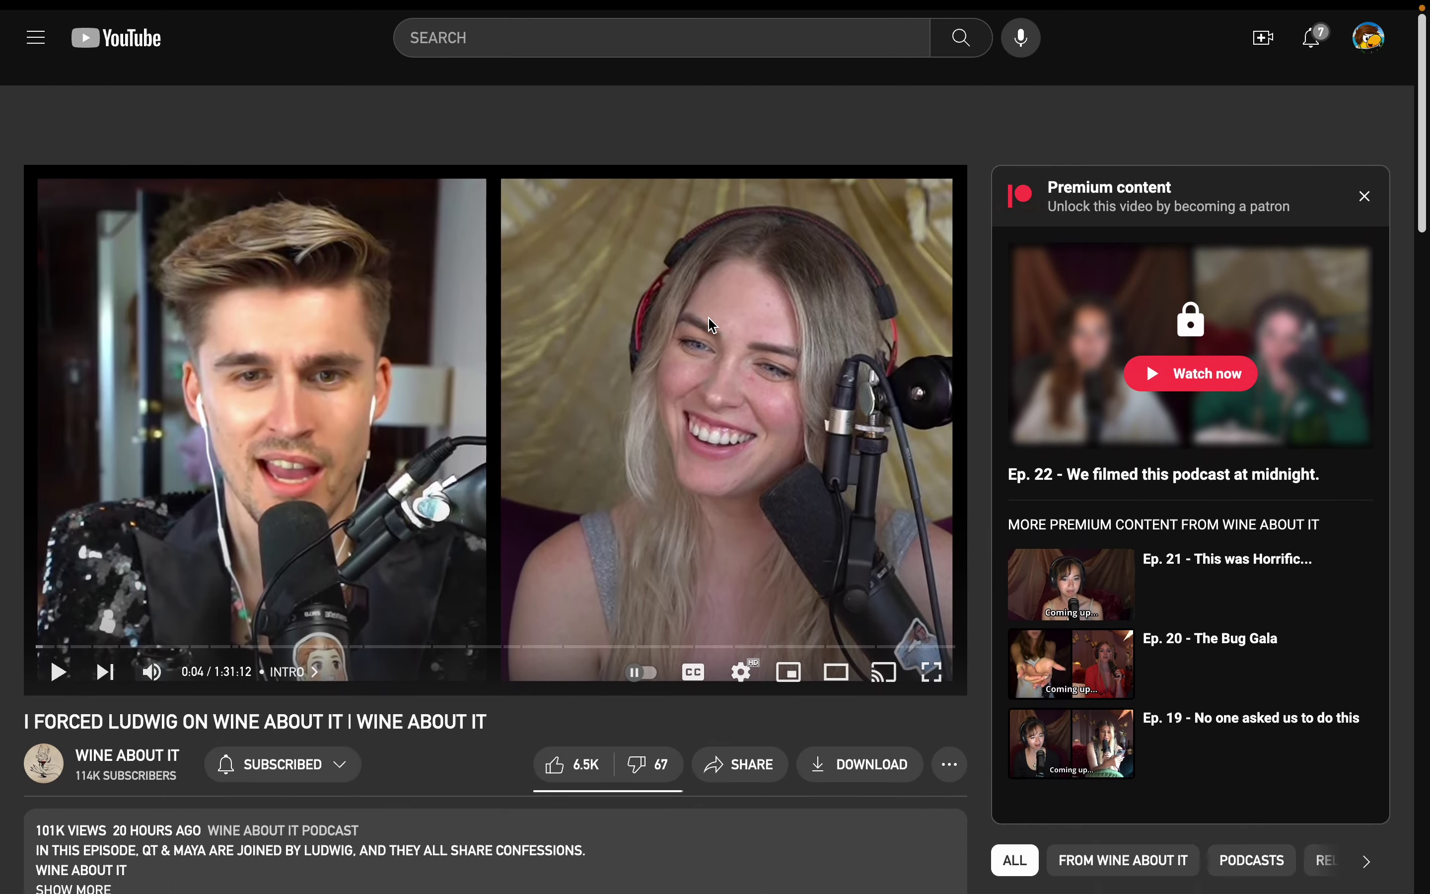
scroll(709, 316, "up", 5)
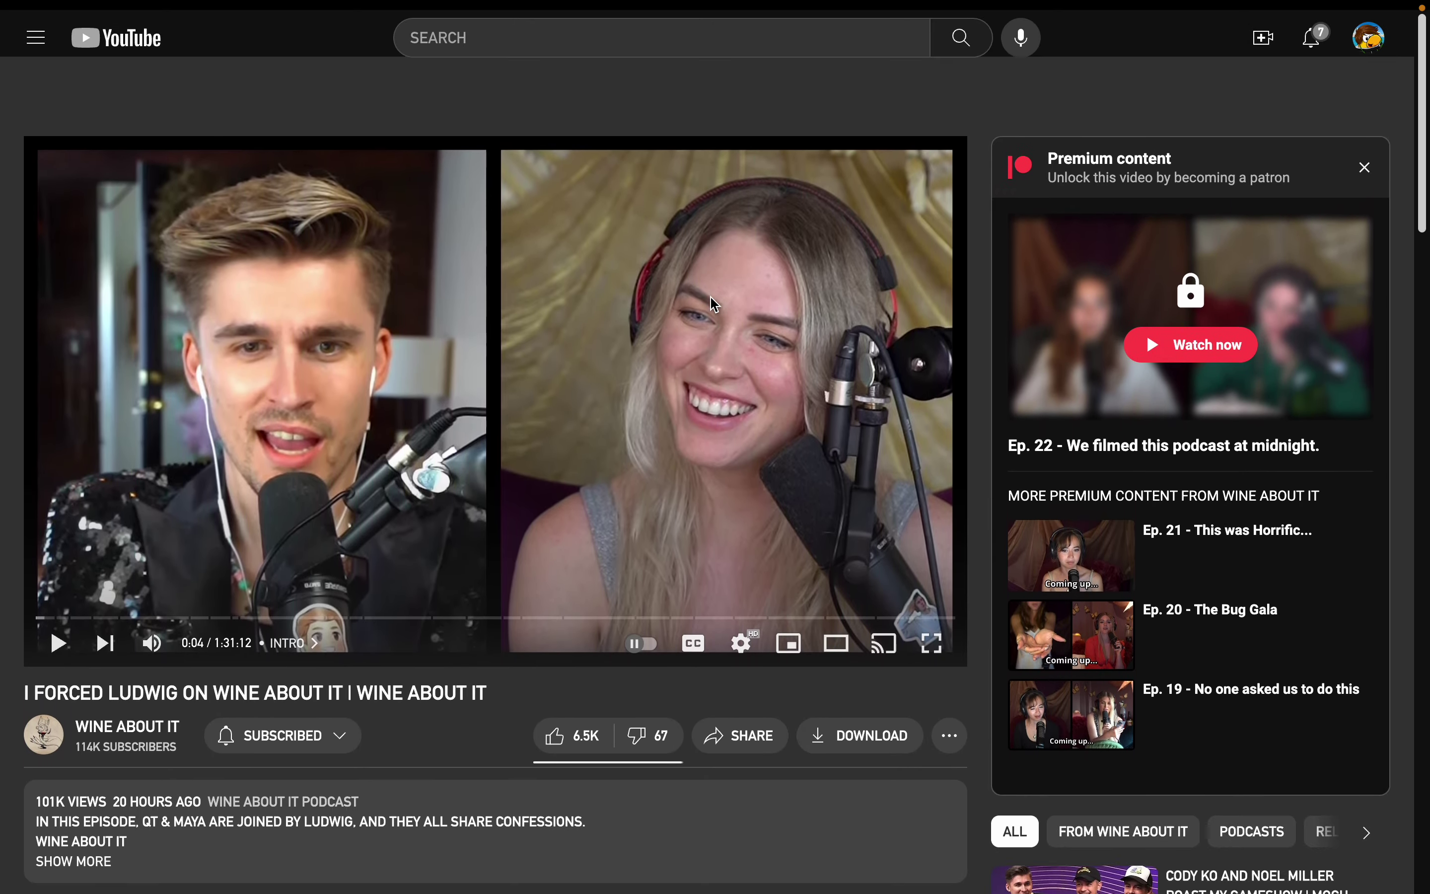
scroll(710, 295, "up", 5)
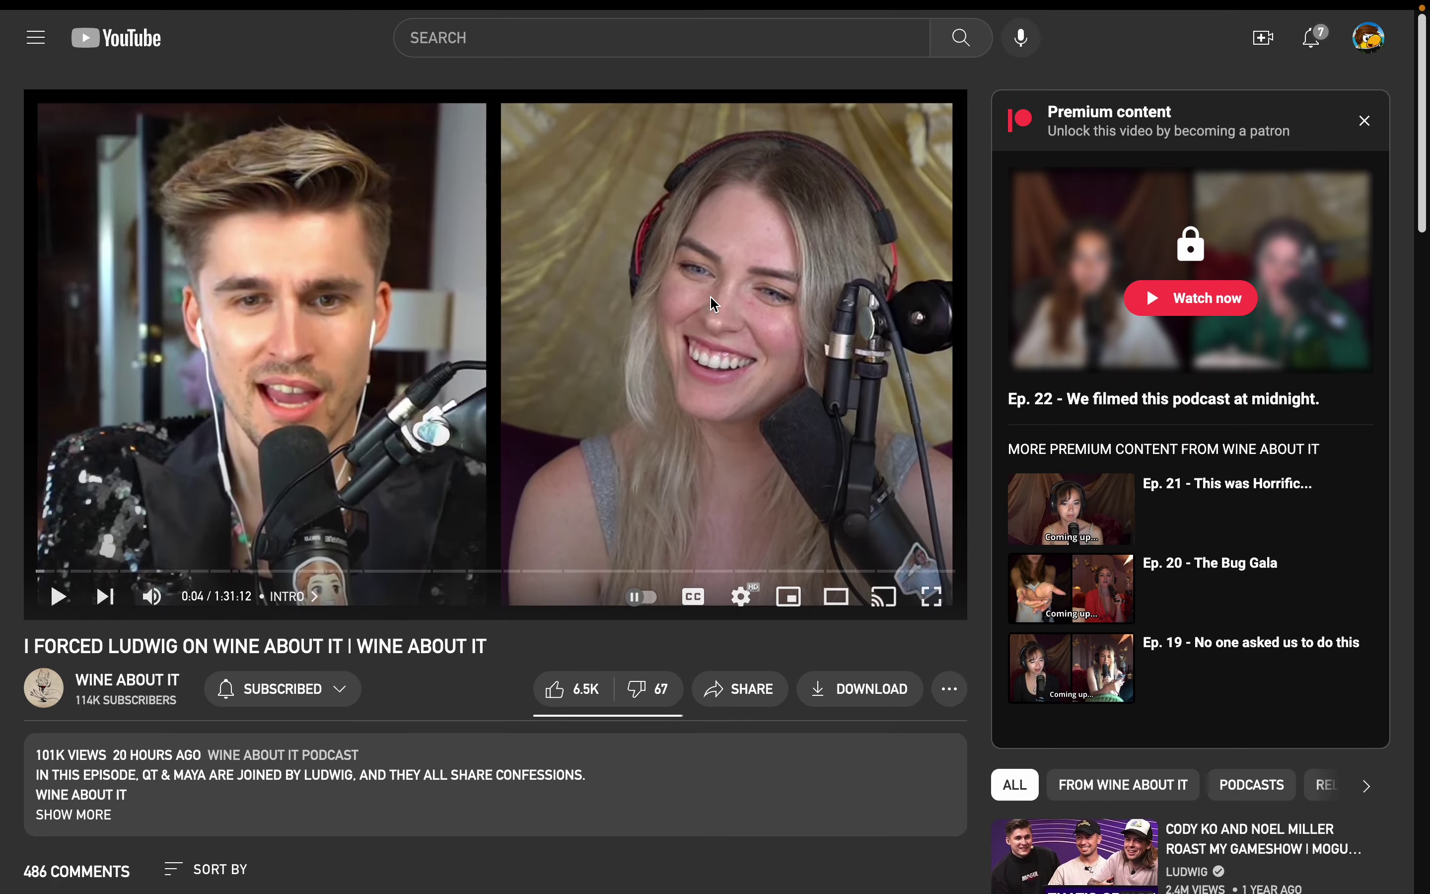
scroll(710, 294, "up", 5)
scroll(713, 303, "up", 3)
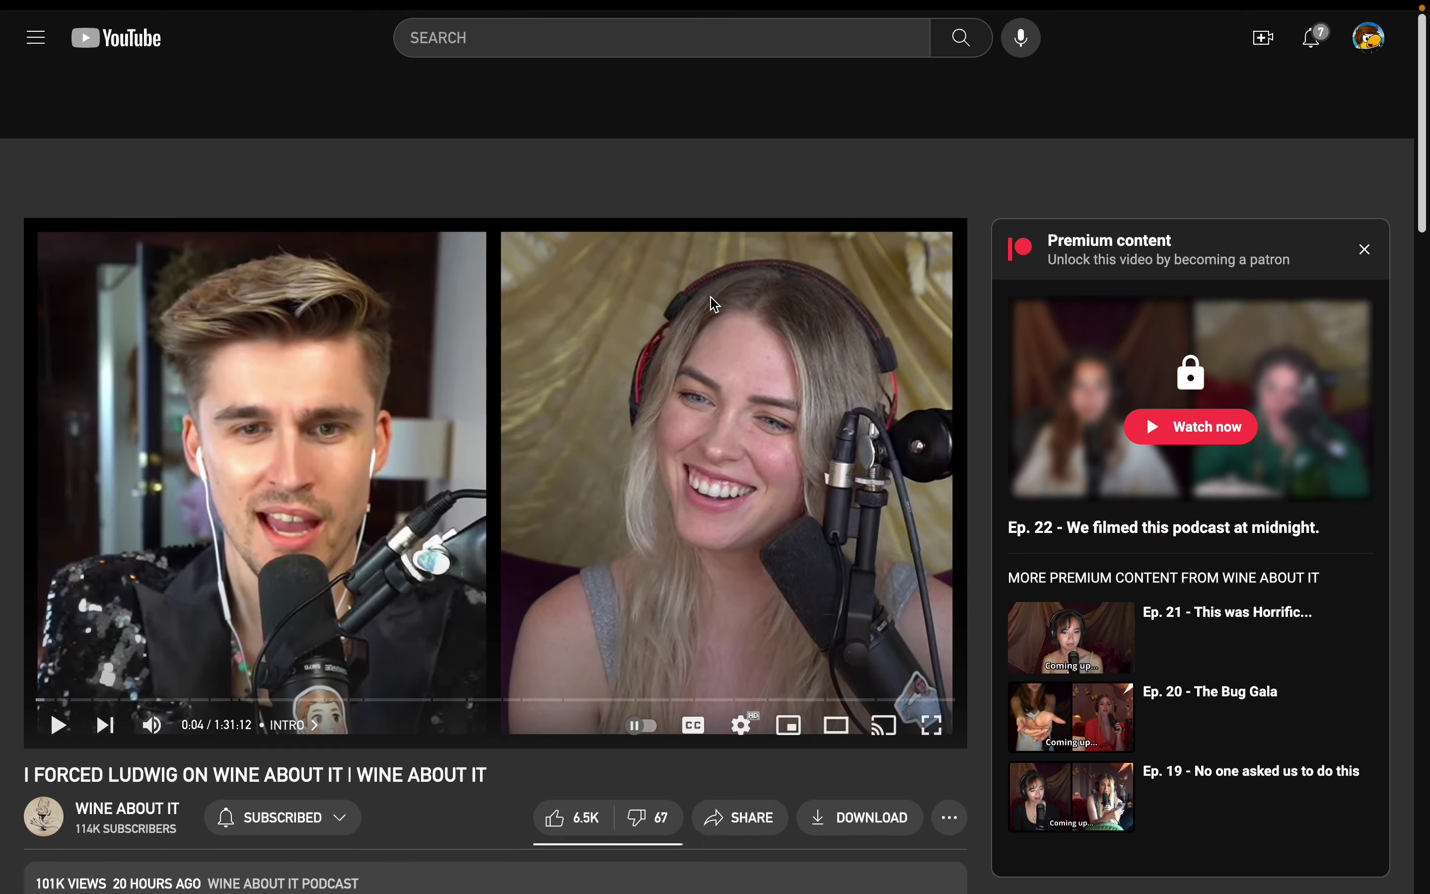
scroll(713, 303, "down", 15)
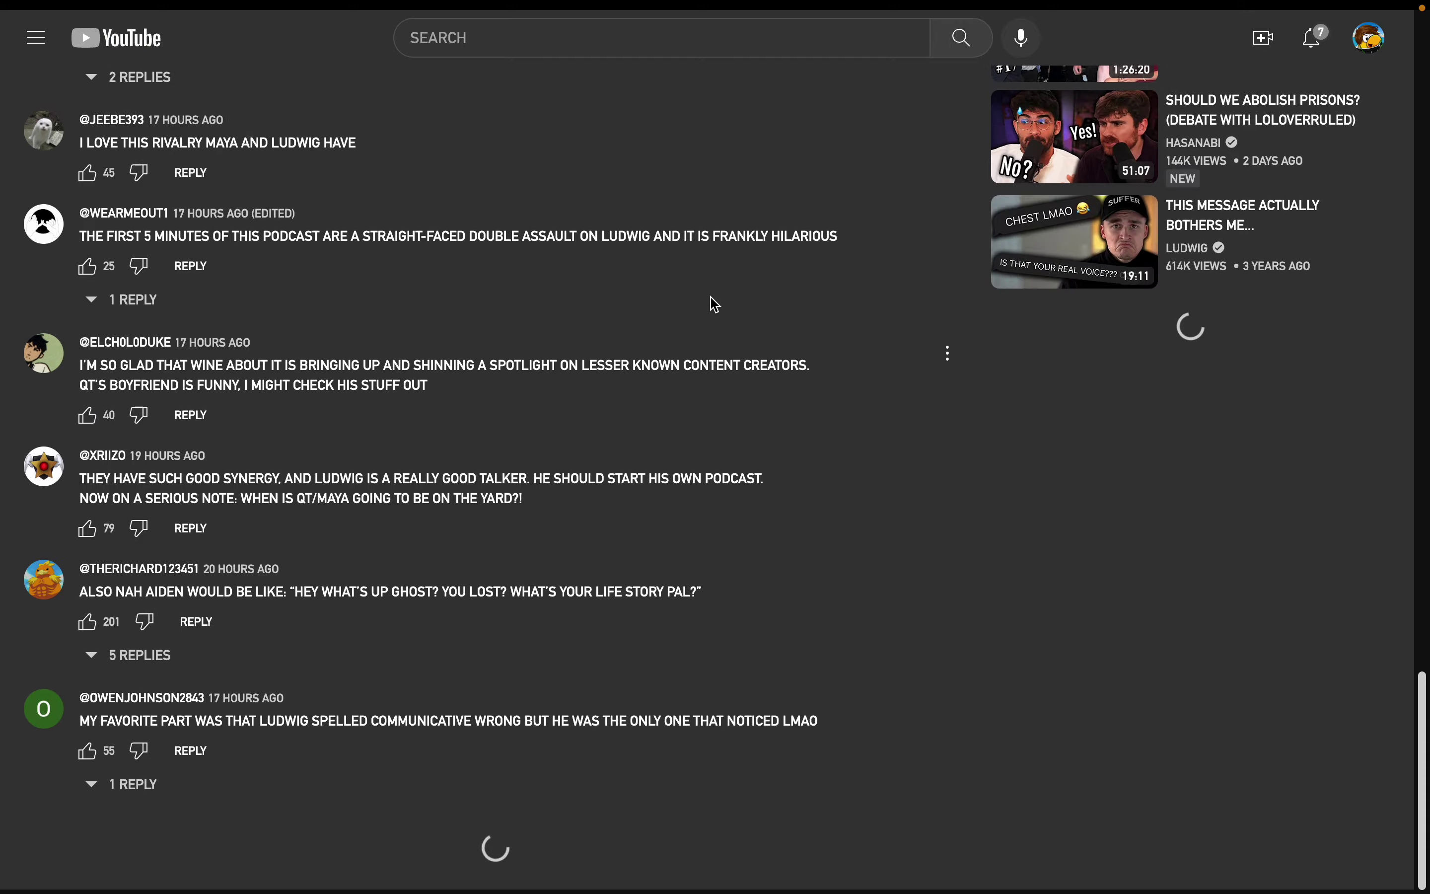
scroll(713, 303, "up", 20)
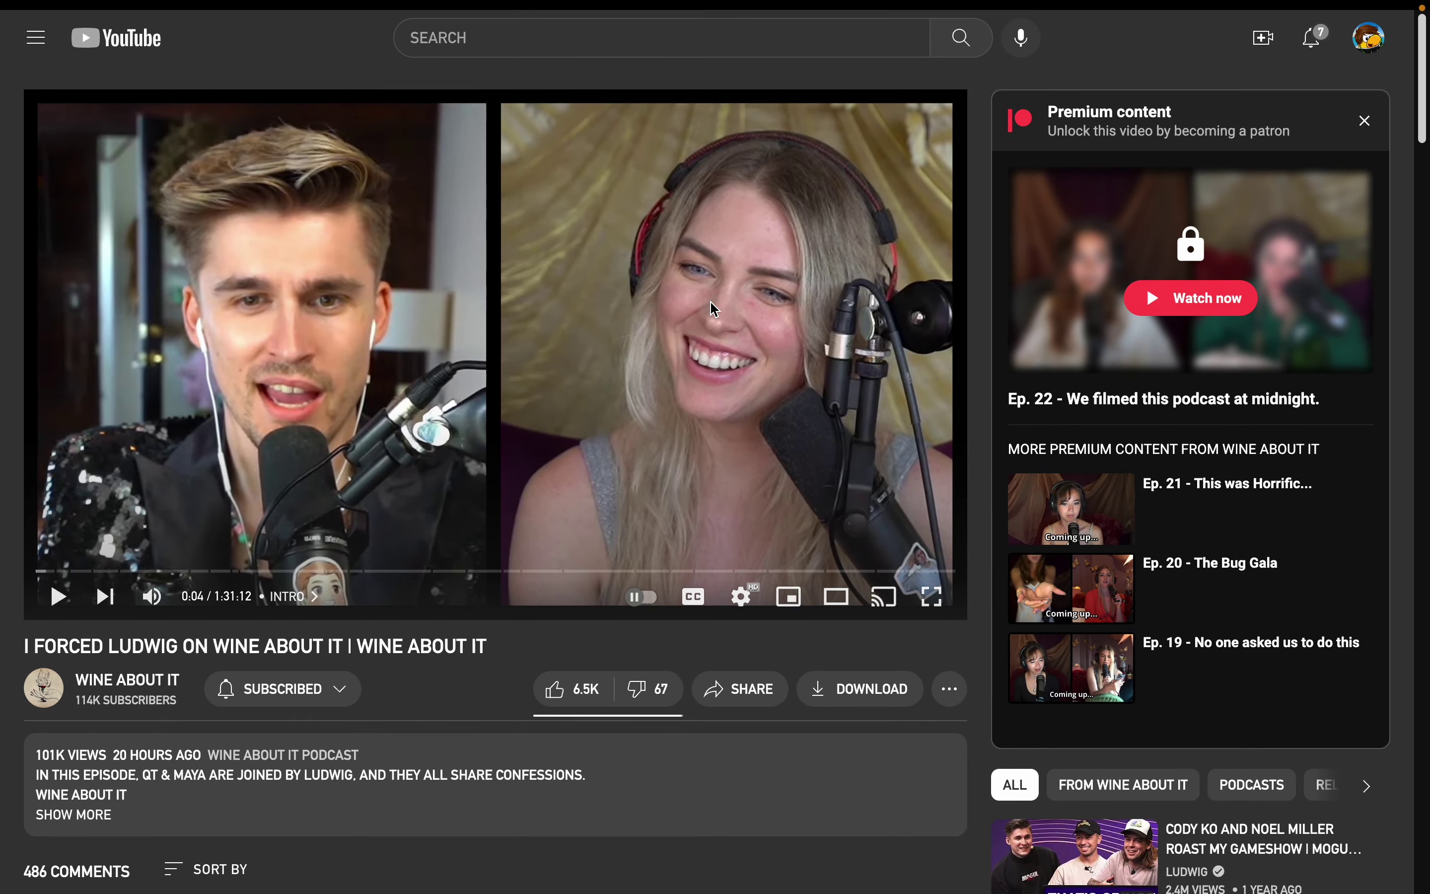
Step: Like the Wine About It podcast video and swipe back to the home feed
scroll(710, 301, "down", 20)
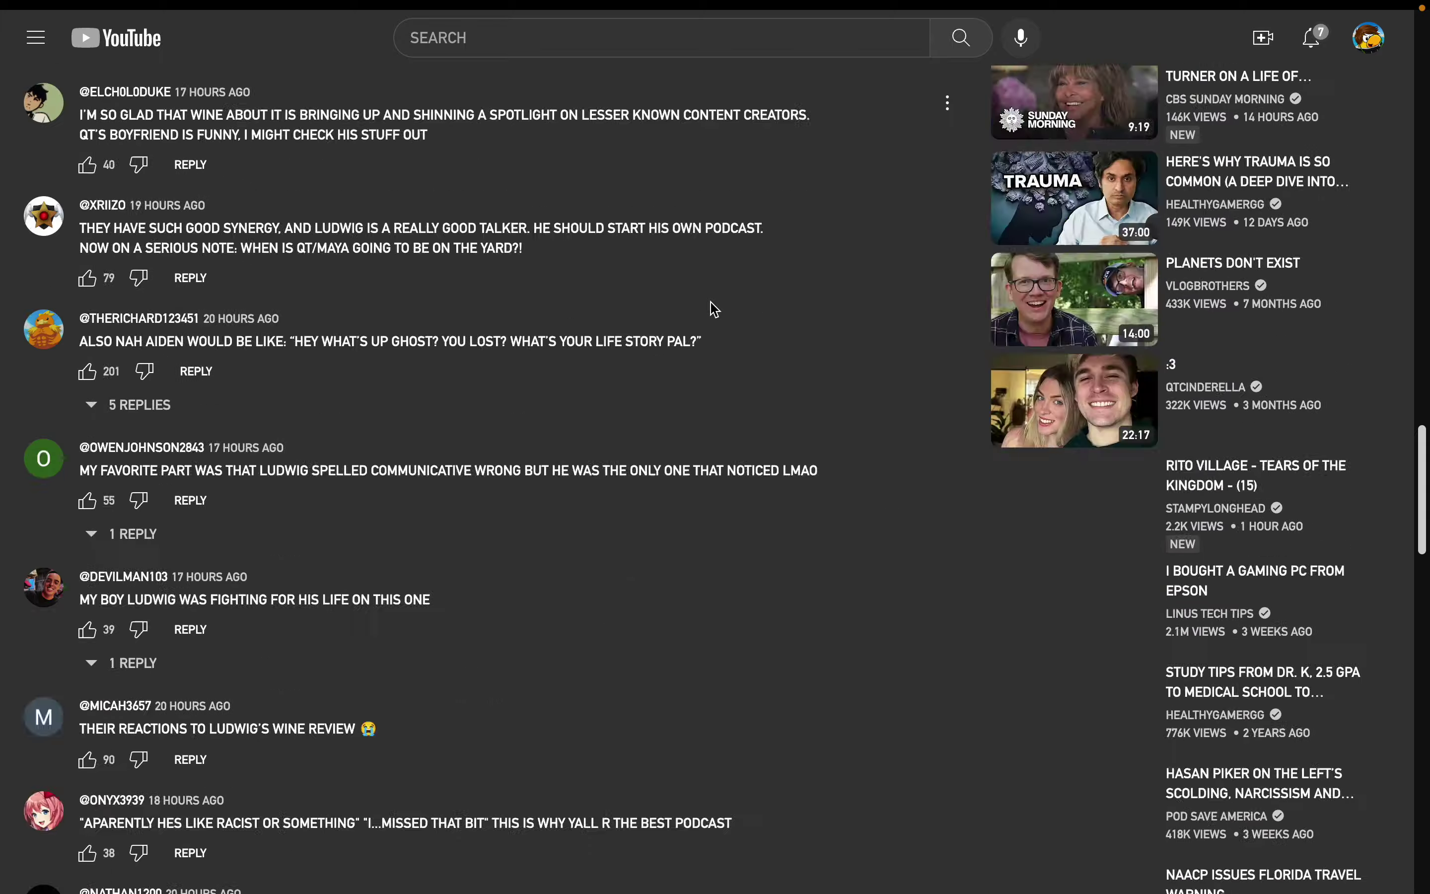
scroll(713, 308, "up", 20)
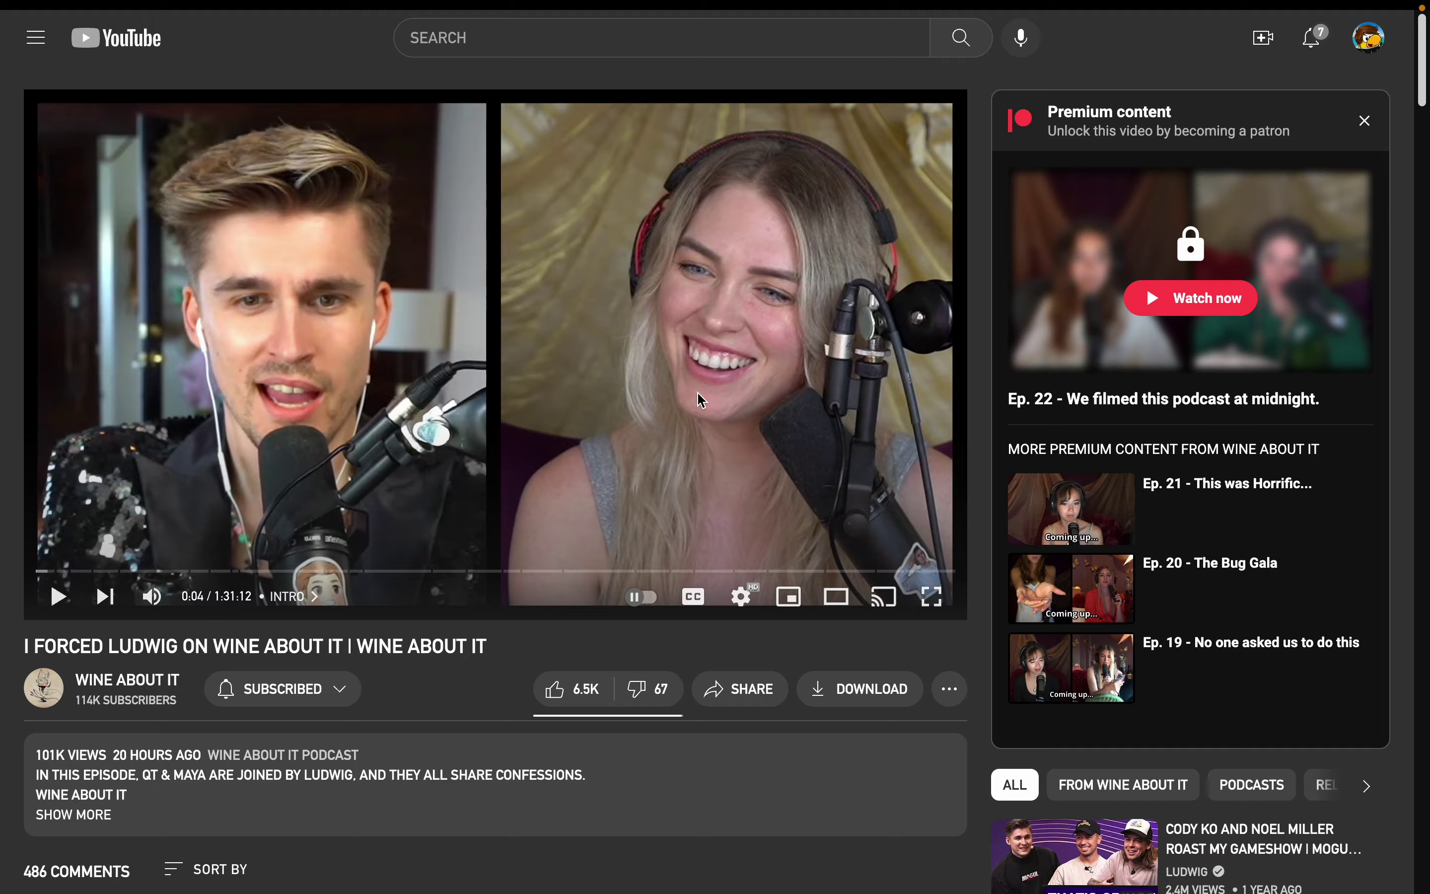
left_click(556, 697)
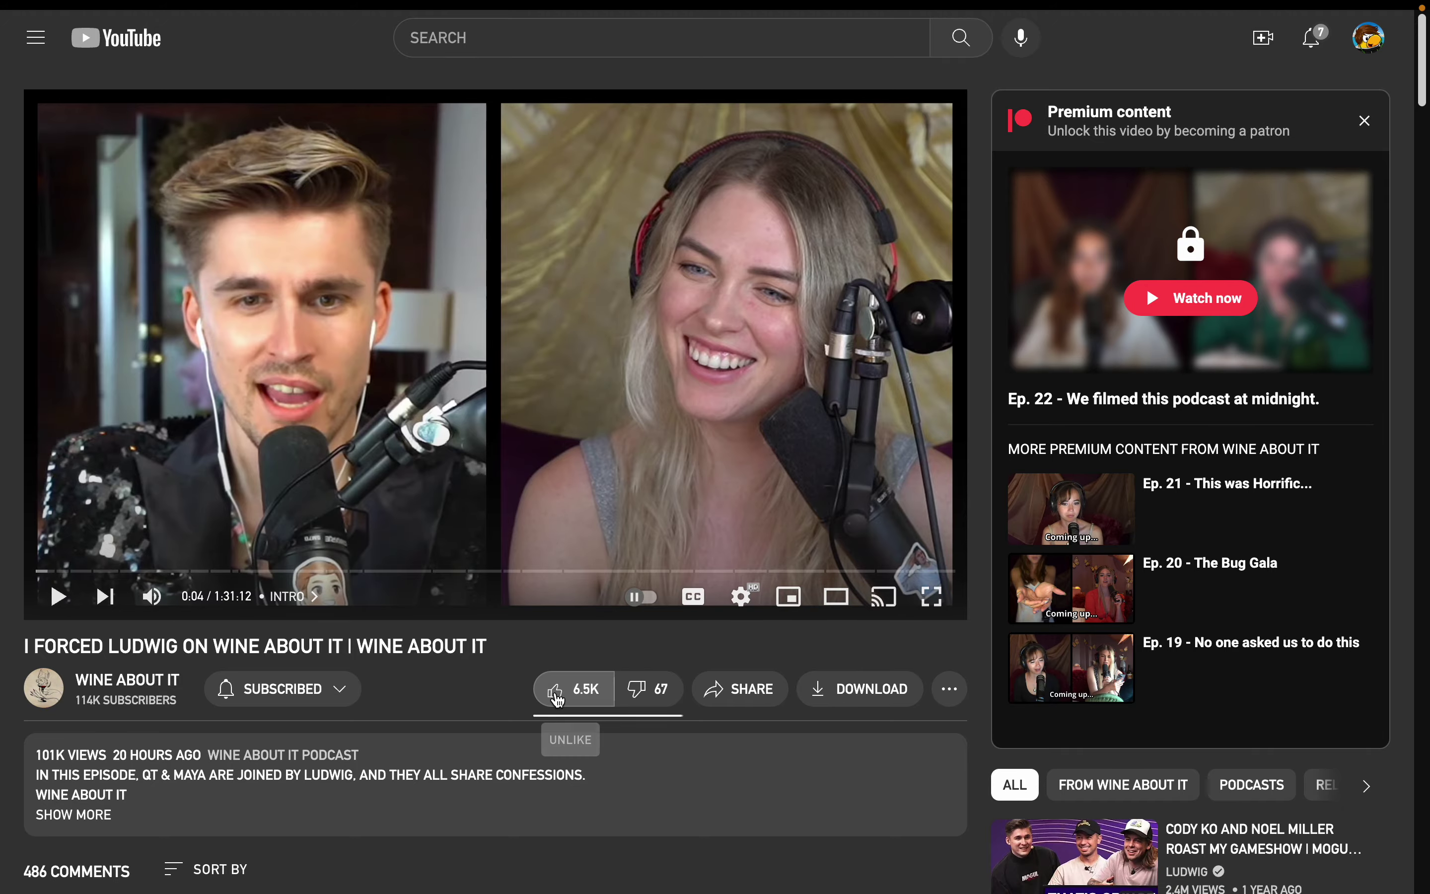
scroll(595, 659, "down", 20)
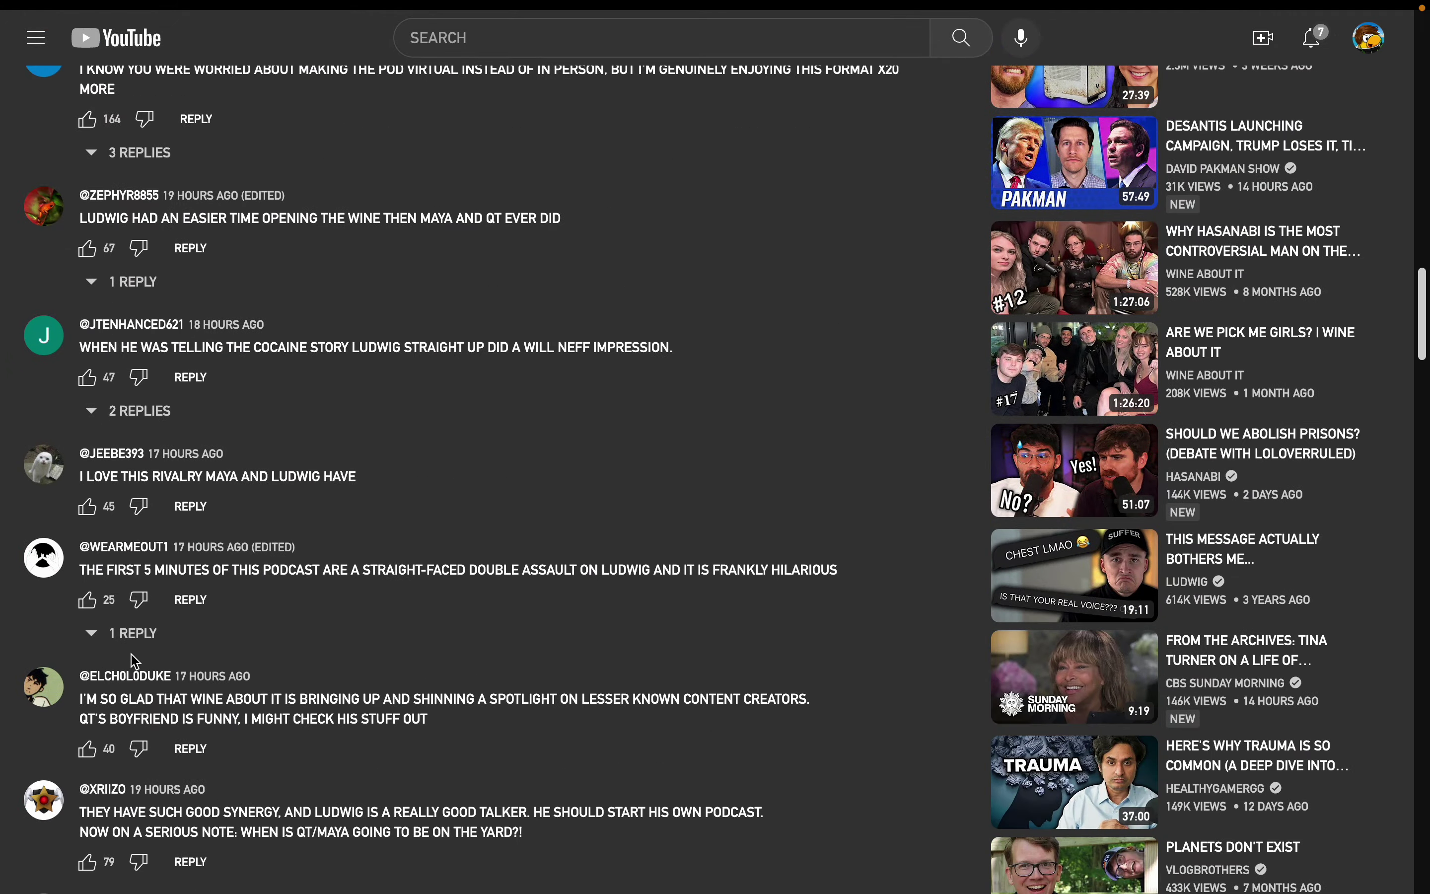
scroll(135, 660, "up", 20)
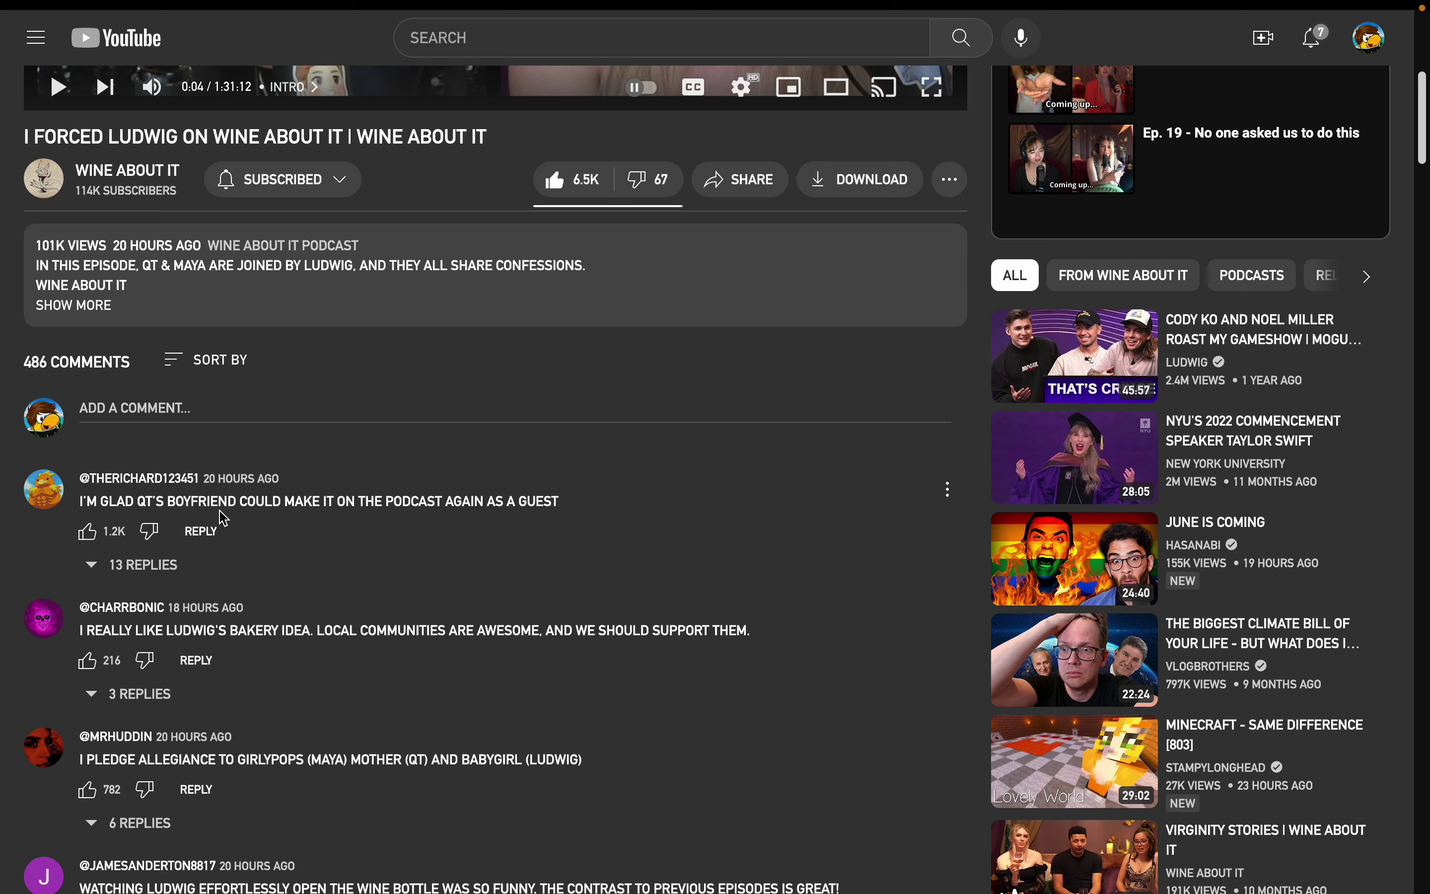
scroll(414, 358, "left", 5)
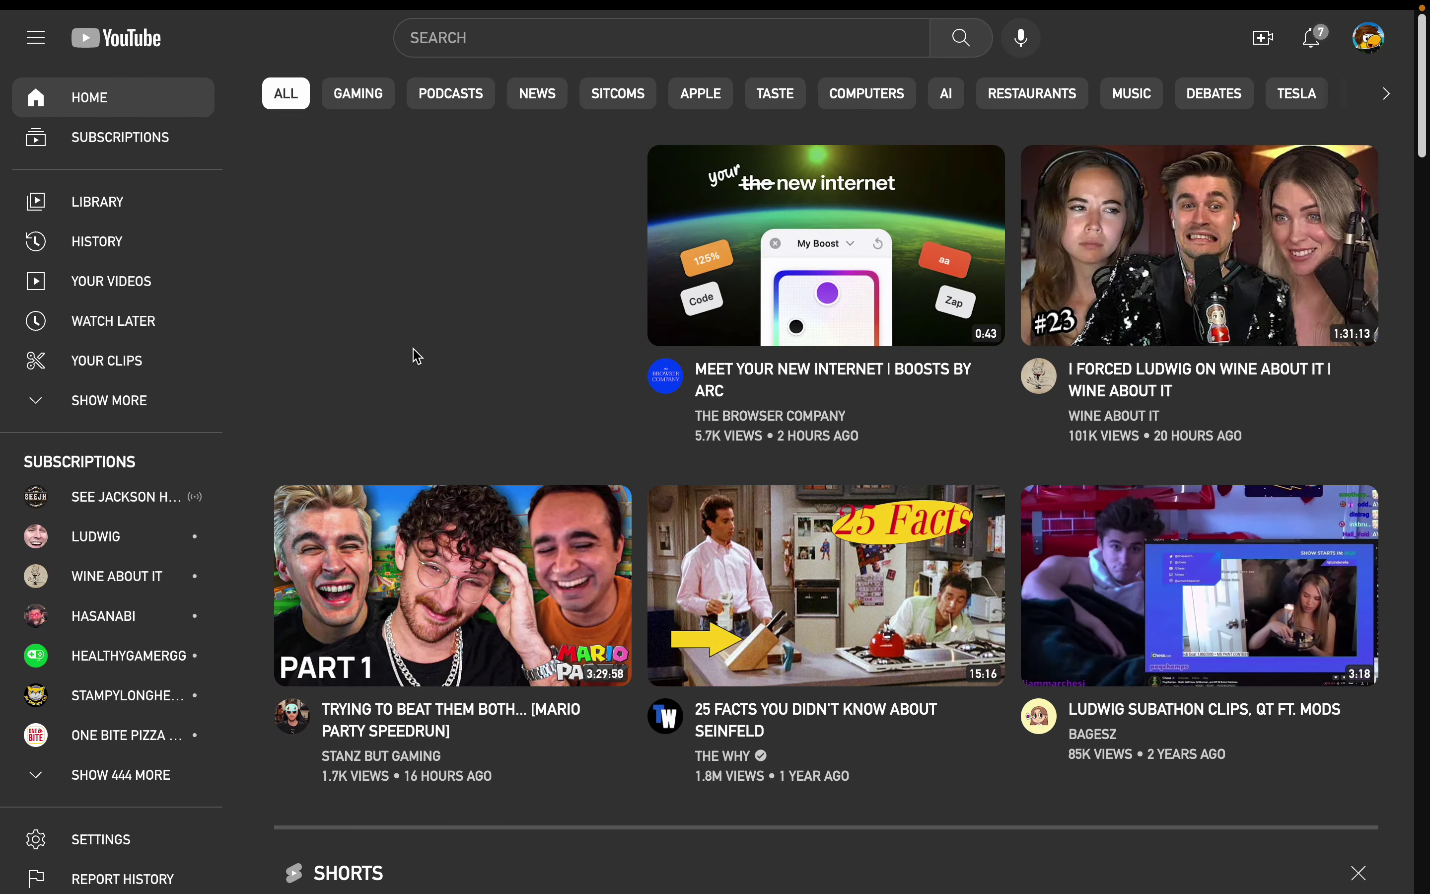
Step: Open Your Channel from the avatar menu and scroll through the channel page
scroll(615, 631, "down", 3)
scroll(675, 617, "down", 10)
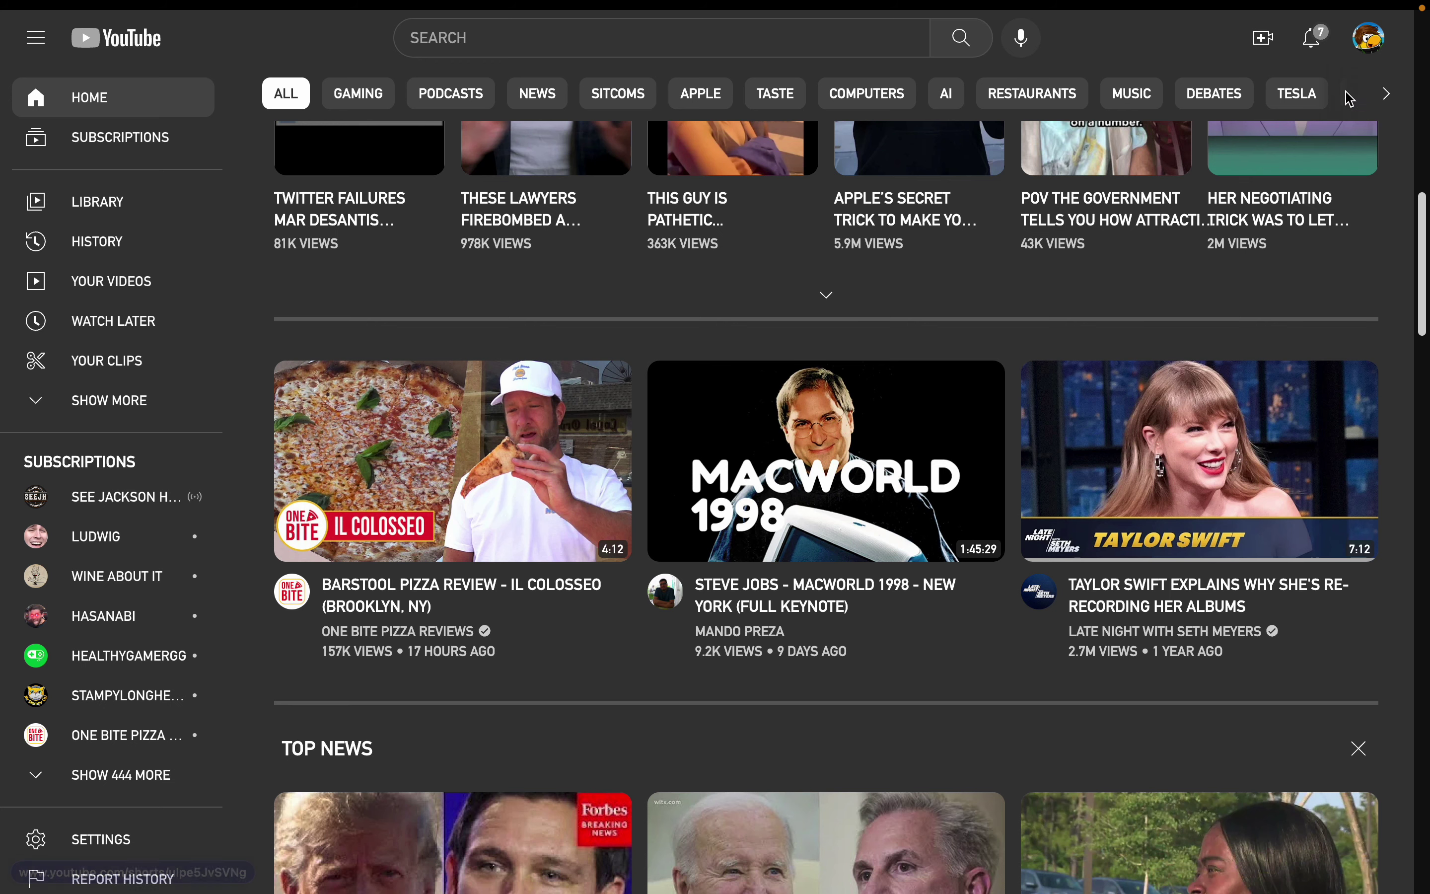
left_click(1373, 48)
left_click(1235, 187)
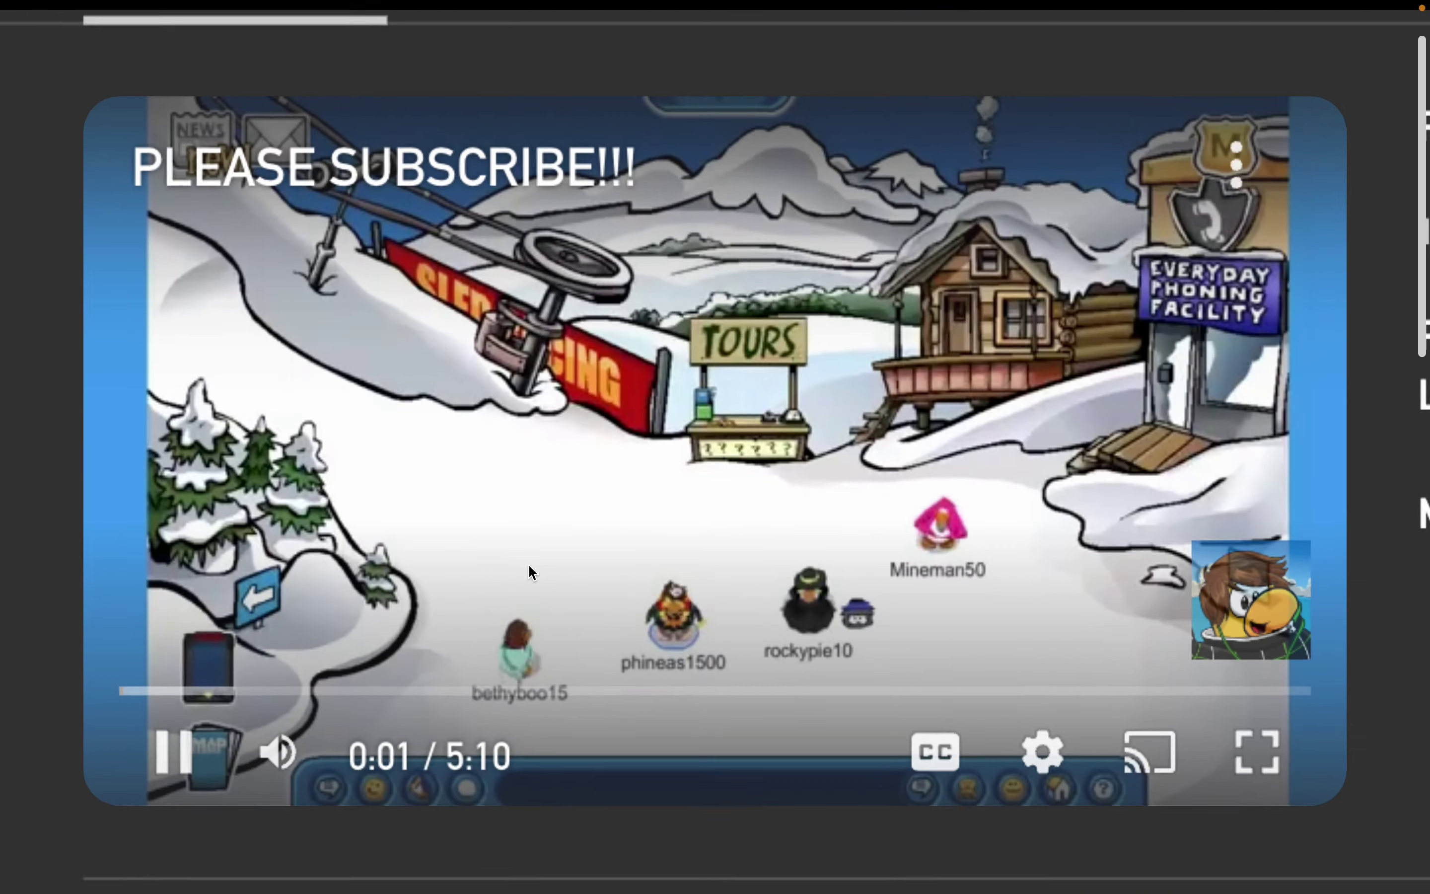
left_click_drag(494, 681, 495, 682)
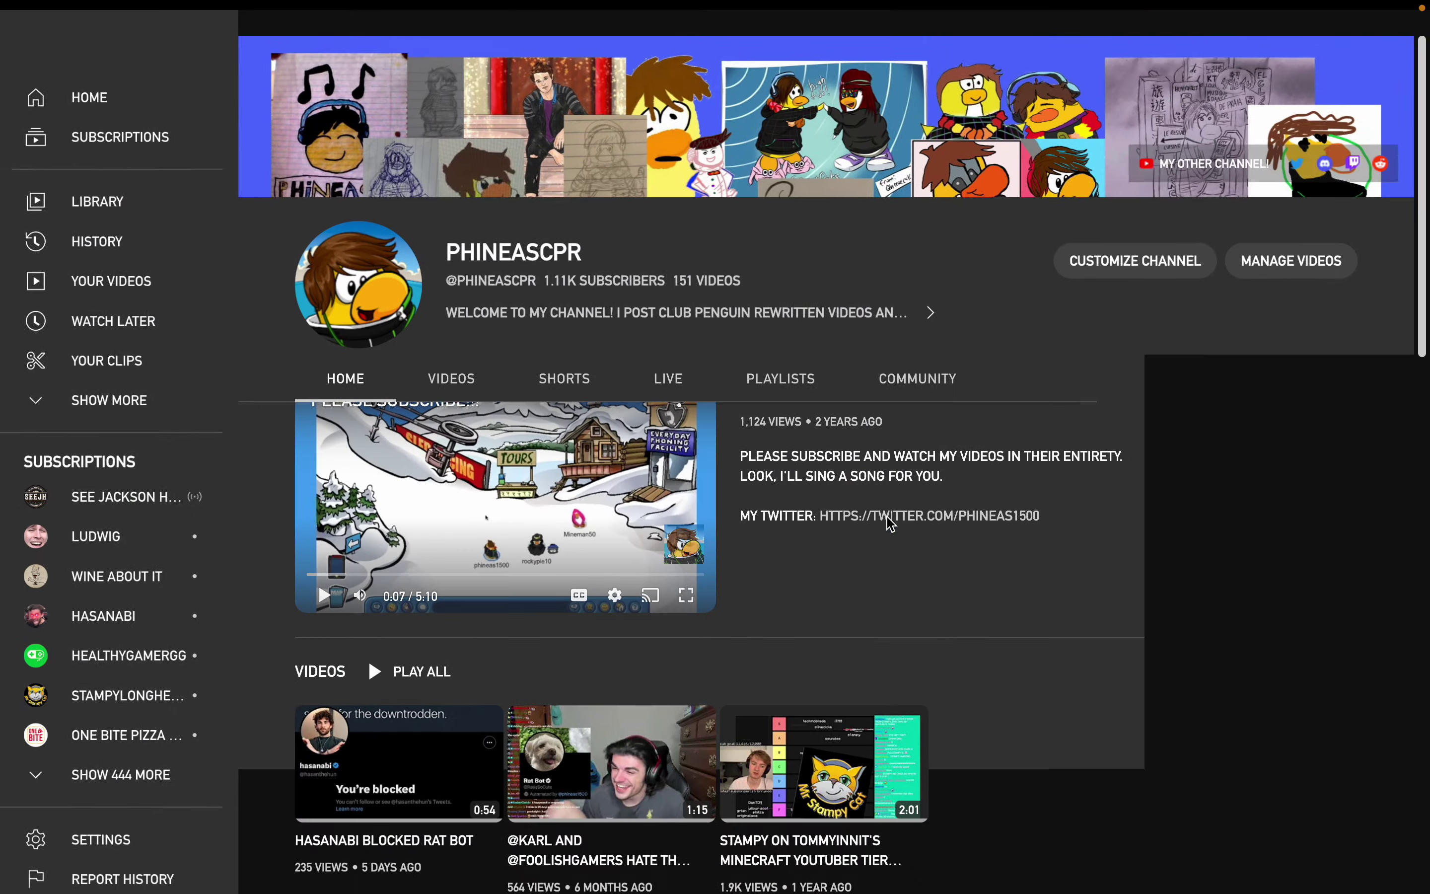
scroll(900, 515, "down", 15)
scroll(901, 516, "up", 9)
scroll(890, 523, "down", 10)
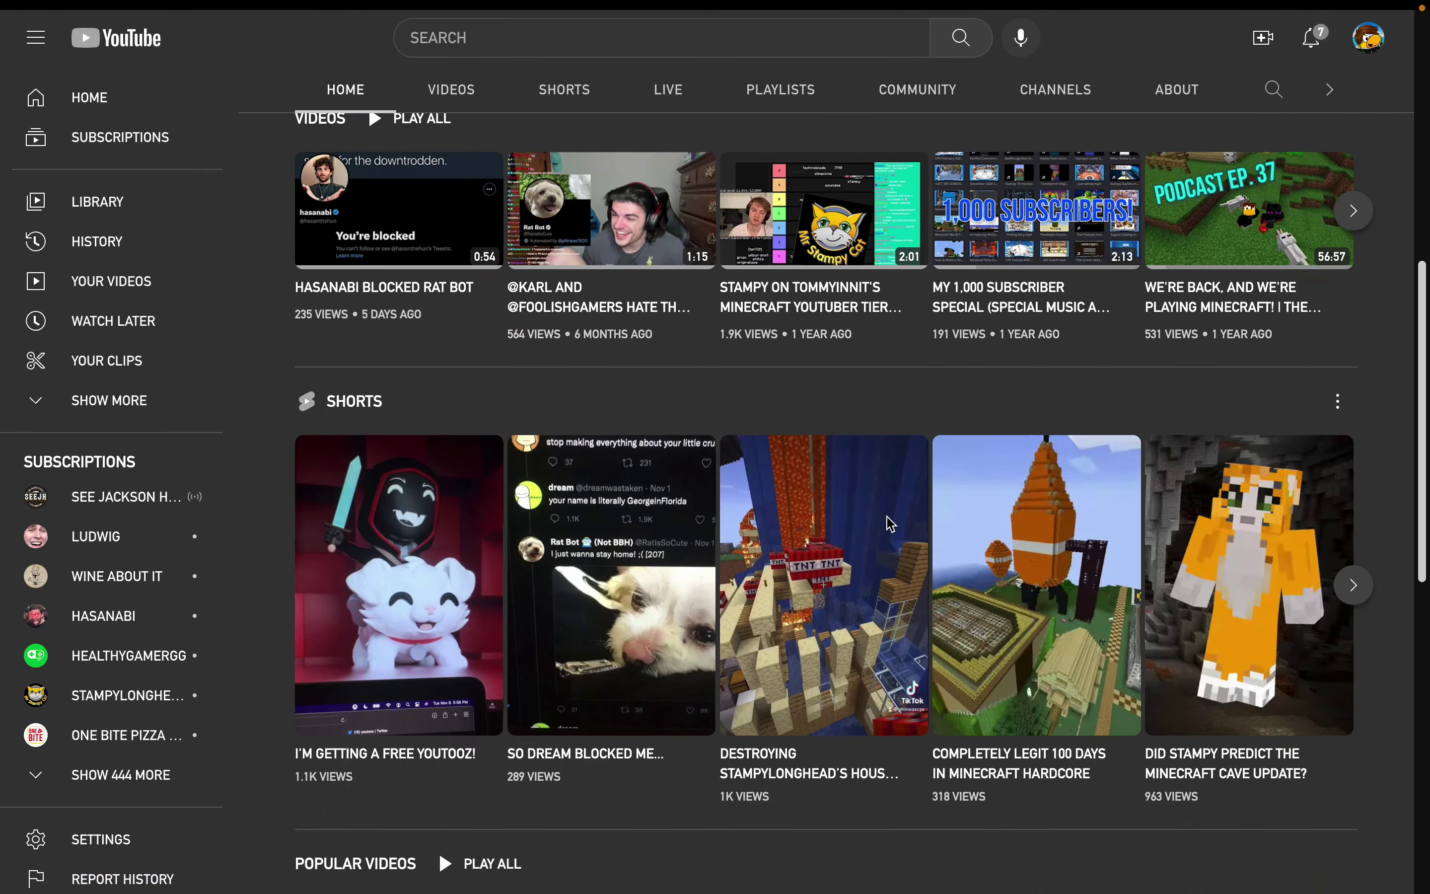
scroll(889, 524, "up", 20)
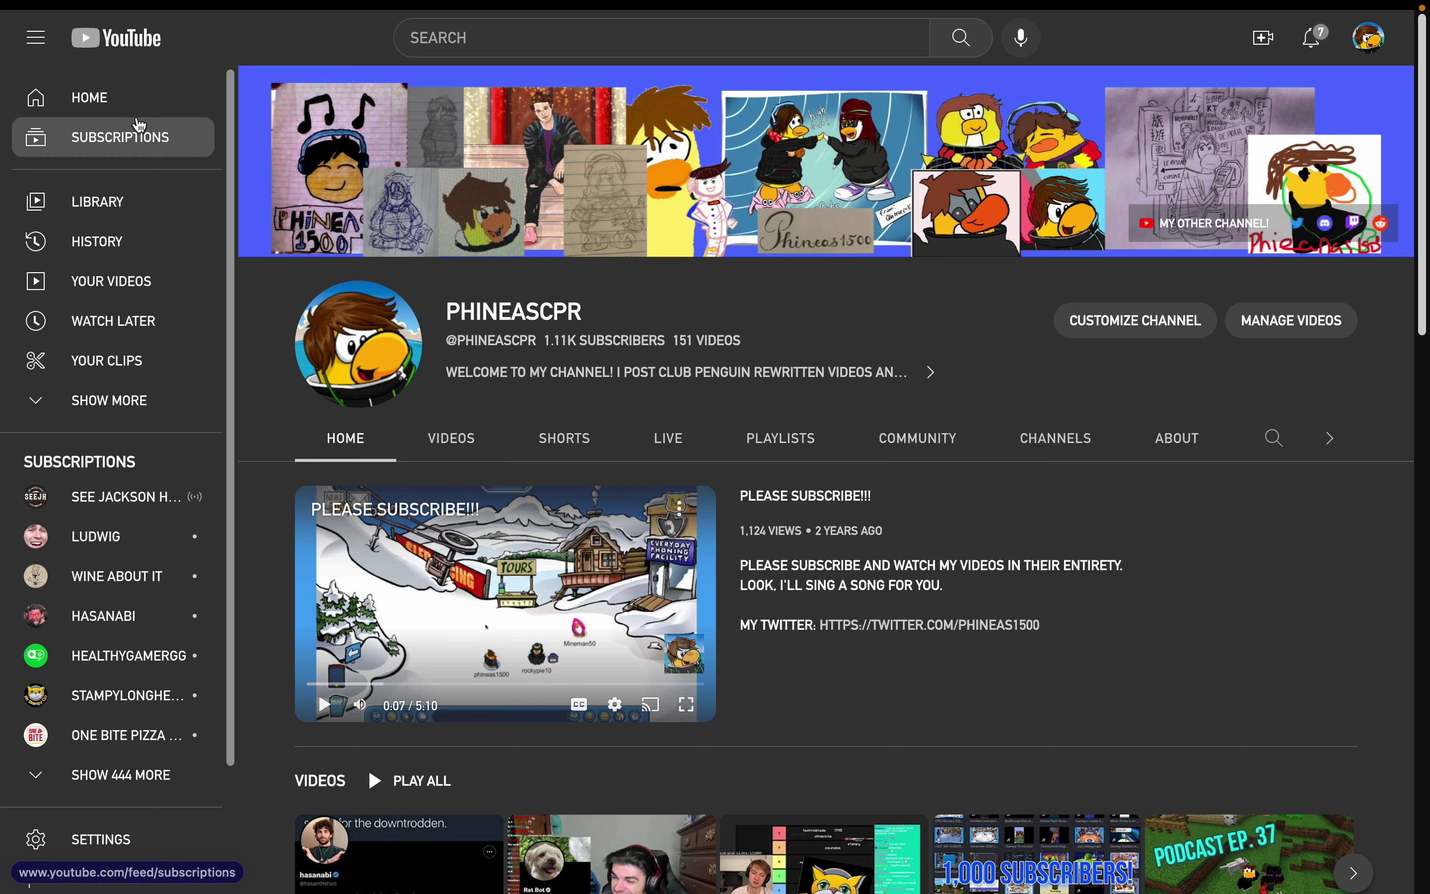
Step: Return to YouTube Home and expand Show More to list Liked videos and playlists
left_click(106, 98)
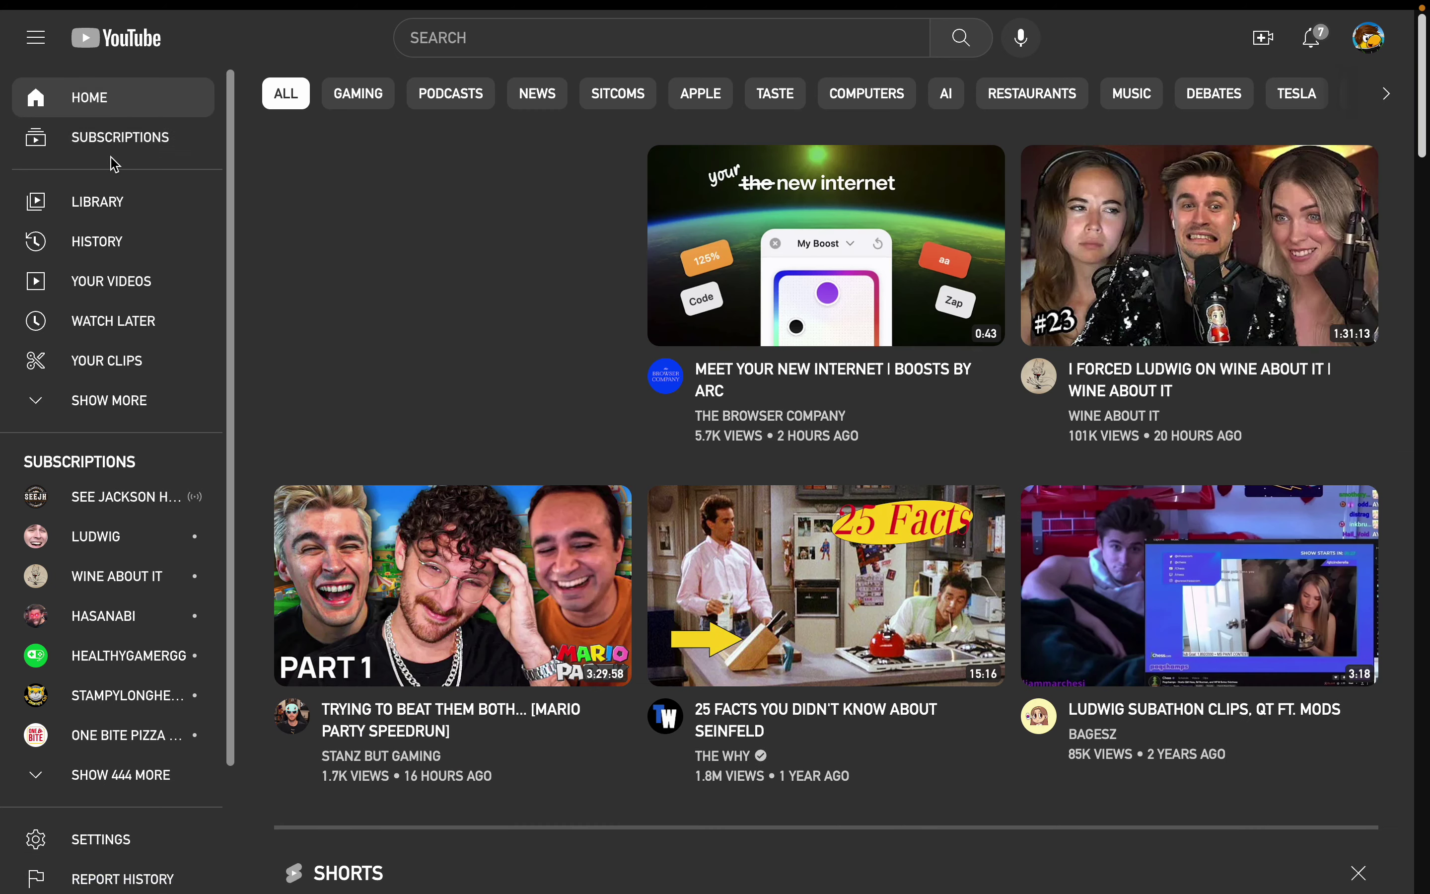
scroll(112, 408, "down", 1)
scroll(112, 408, "up", 1)
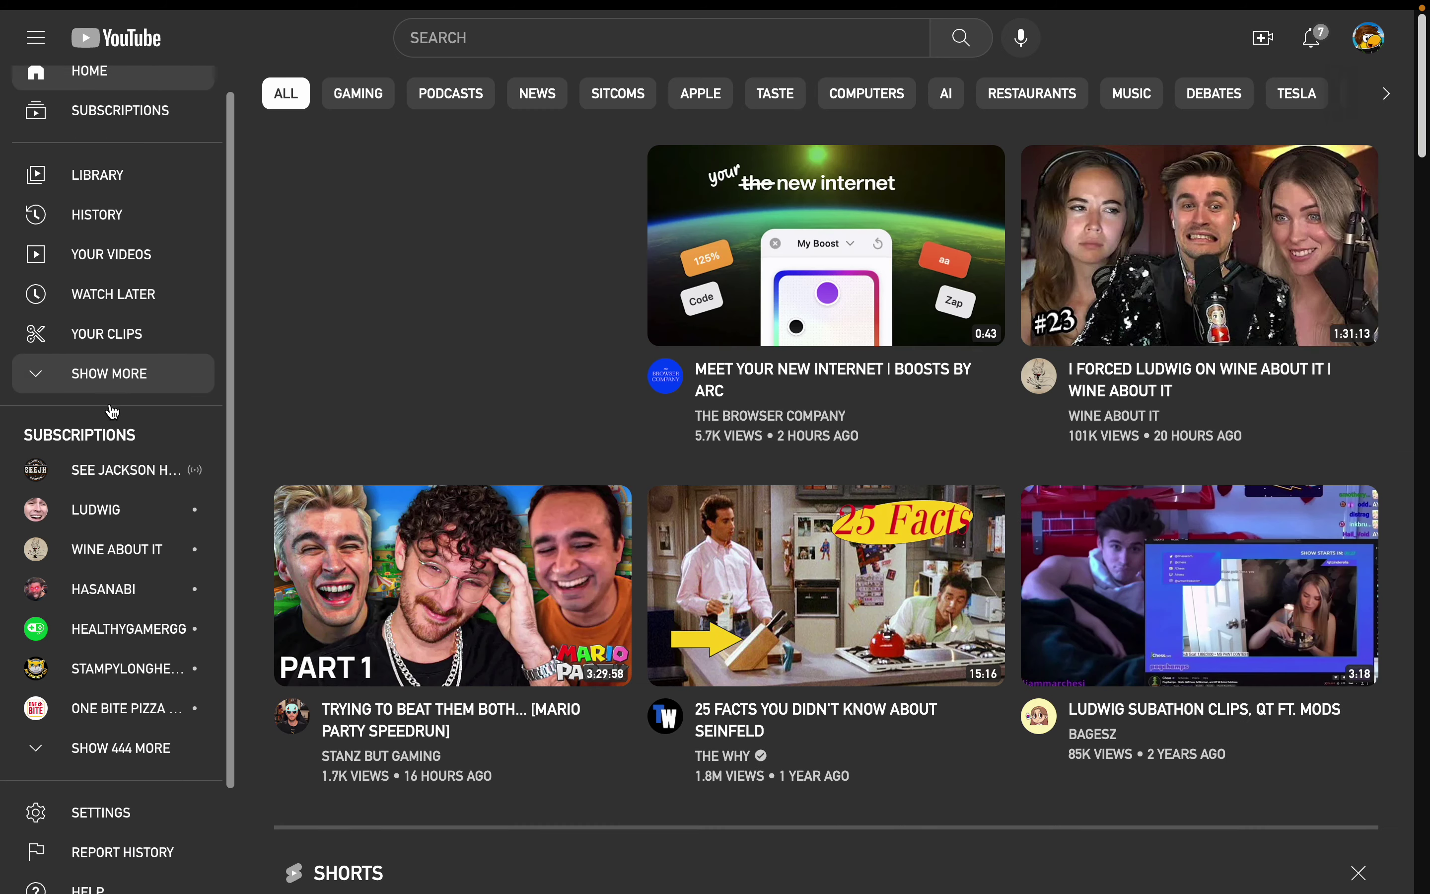
left_click(121, 399)
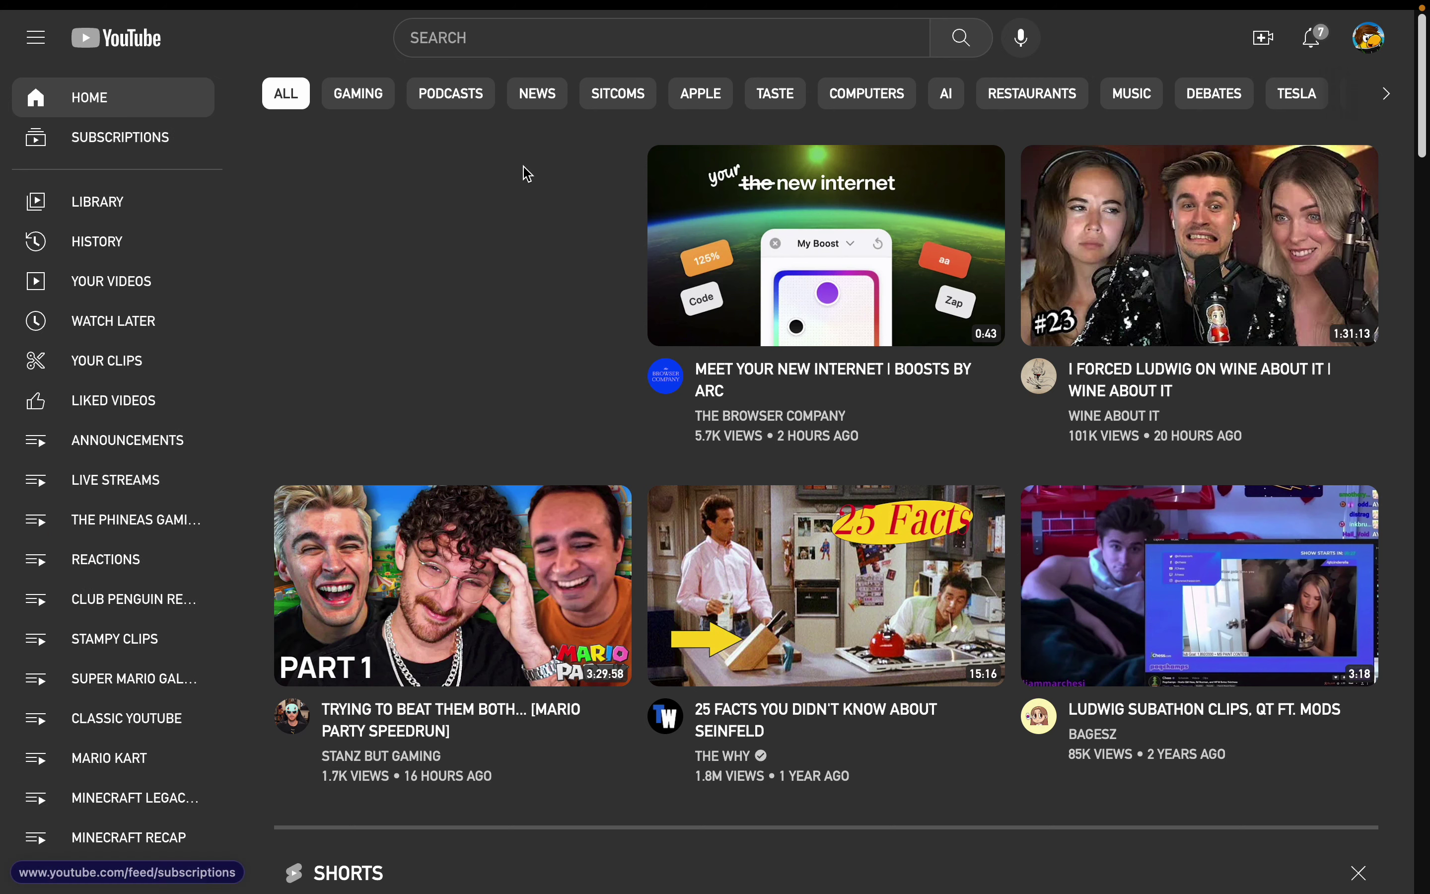
scroll(914, 210, "down", 10)
scroll(362, 334, "up", 3)
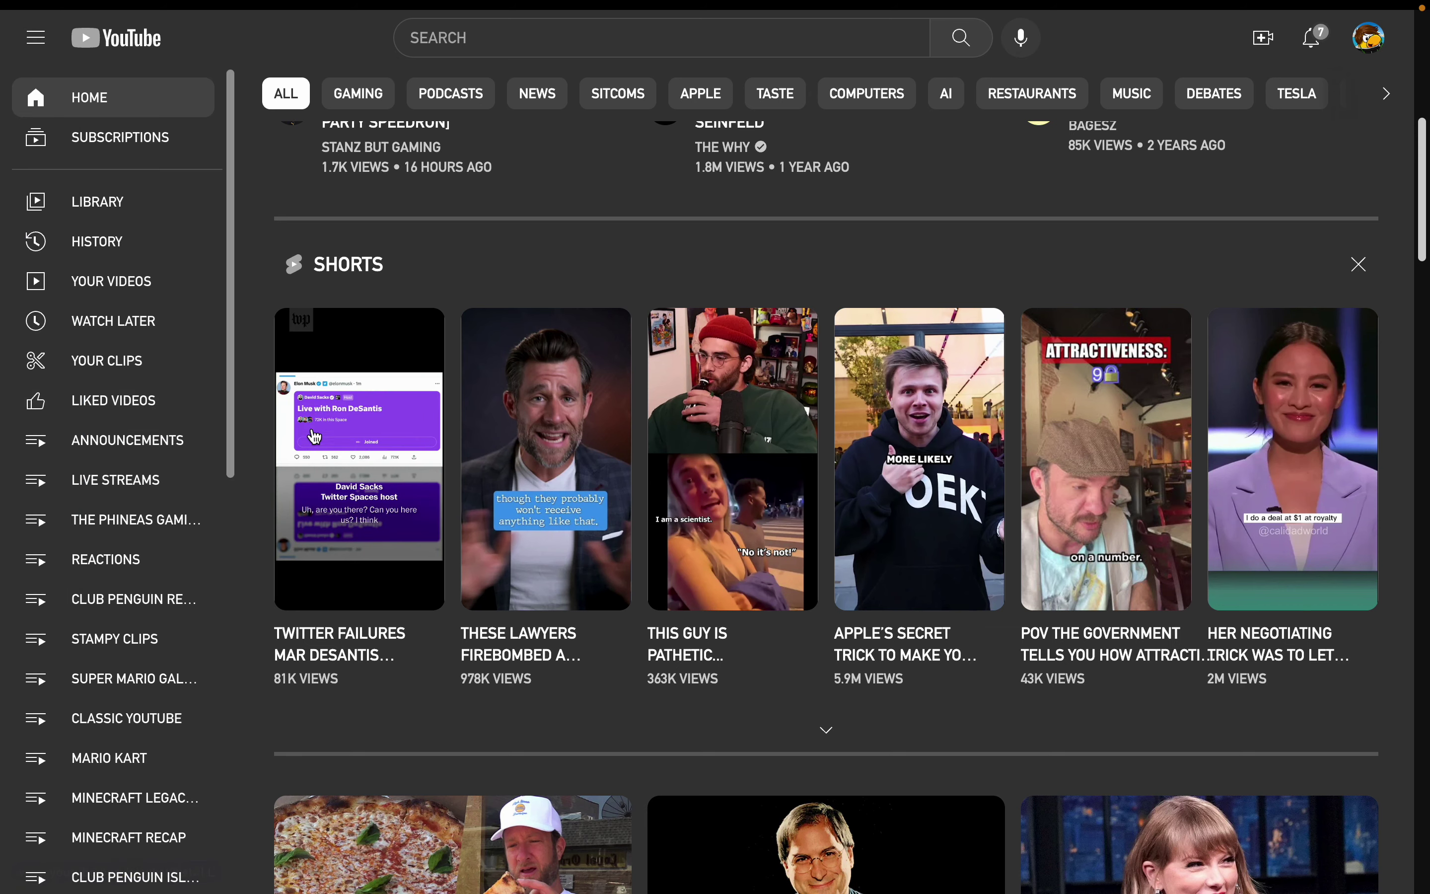
Step: Switch to the Twitter tab and hide the sidebar so the Home feed fills the window
key("super+s")
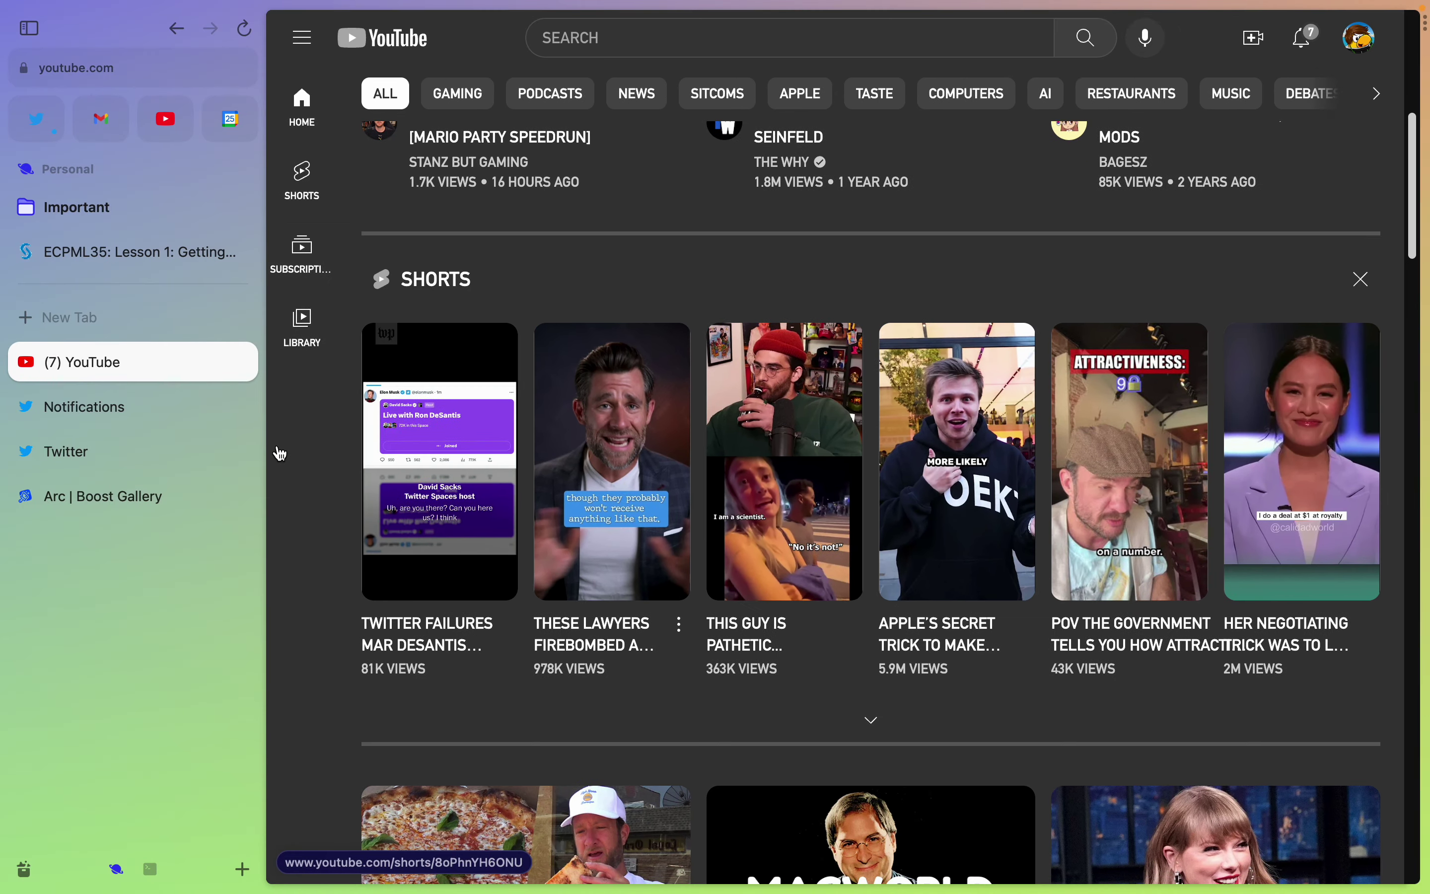
left_click(162, 444)
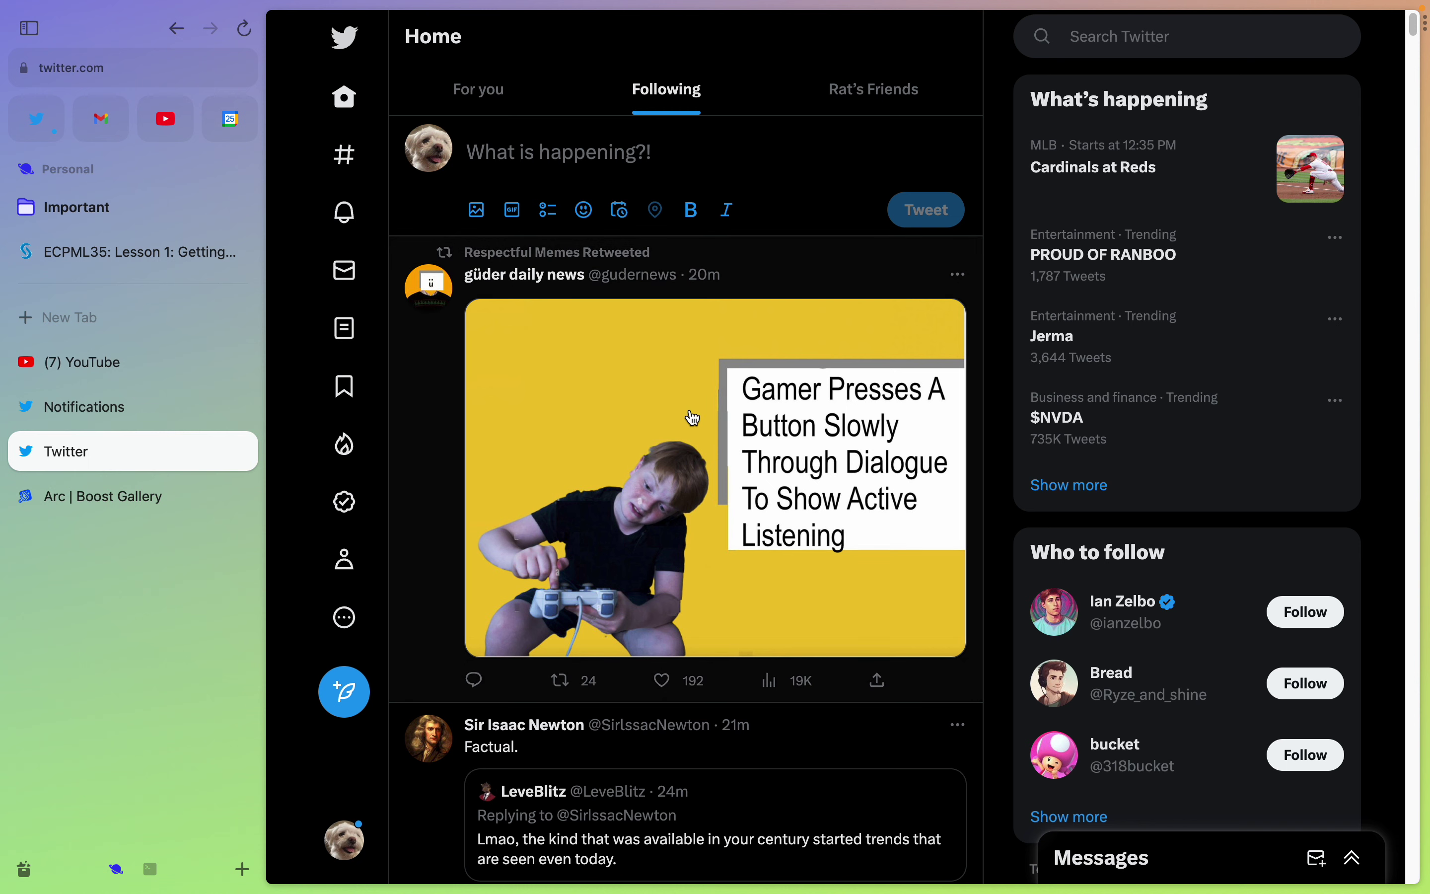
key("super+s")
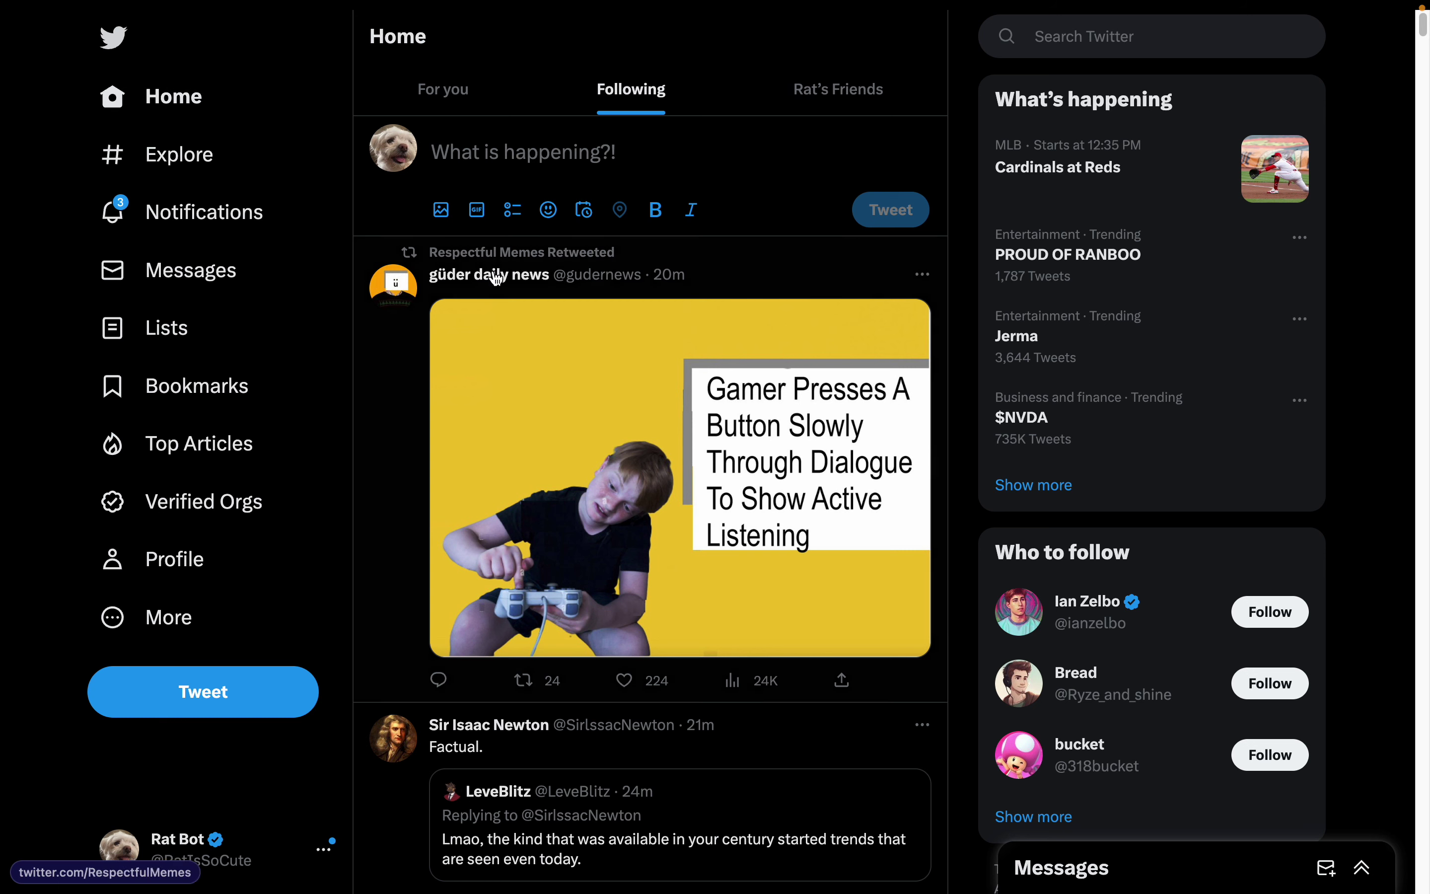
mouse_move(503, 280)
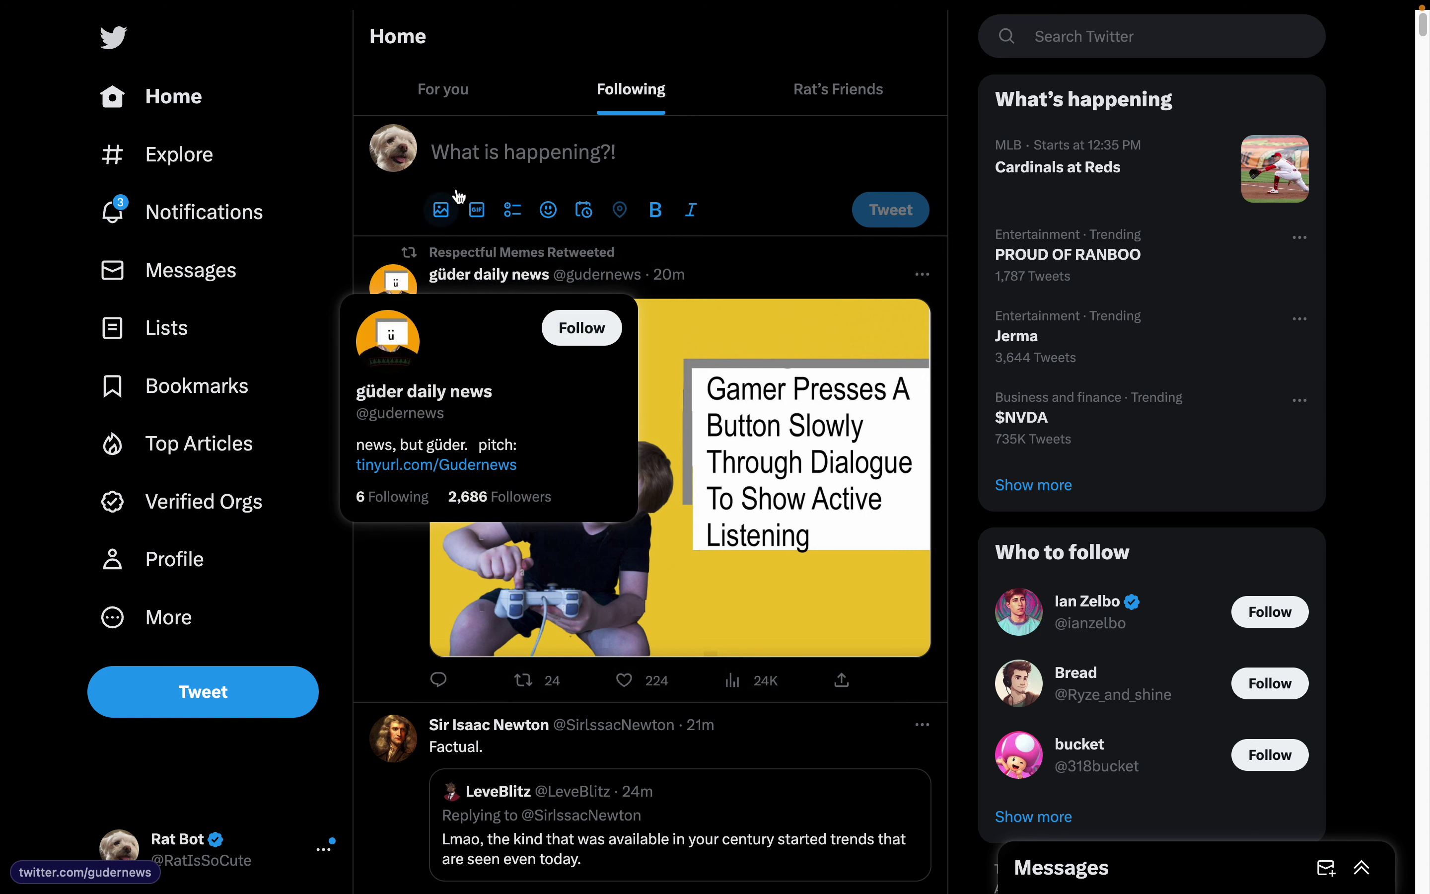